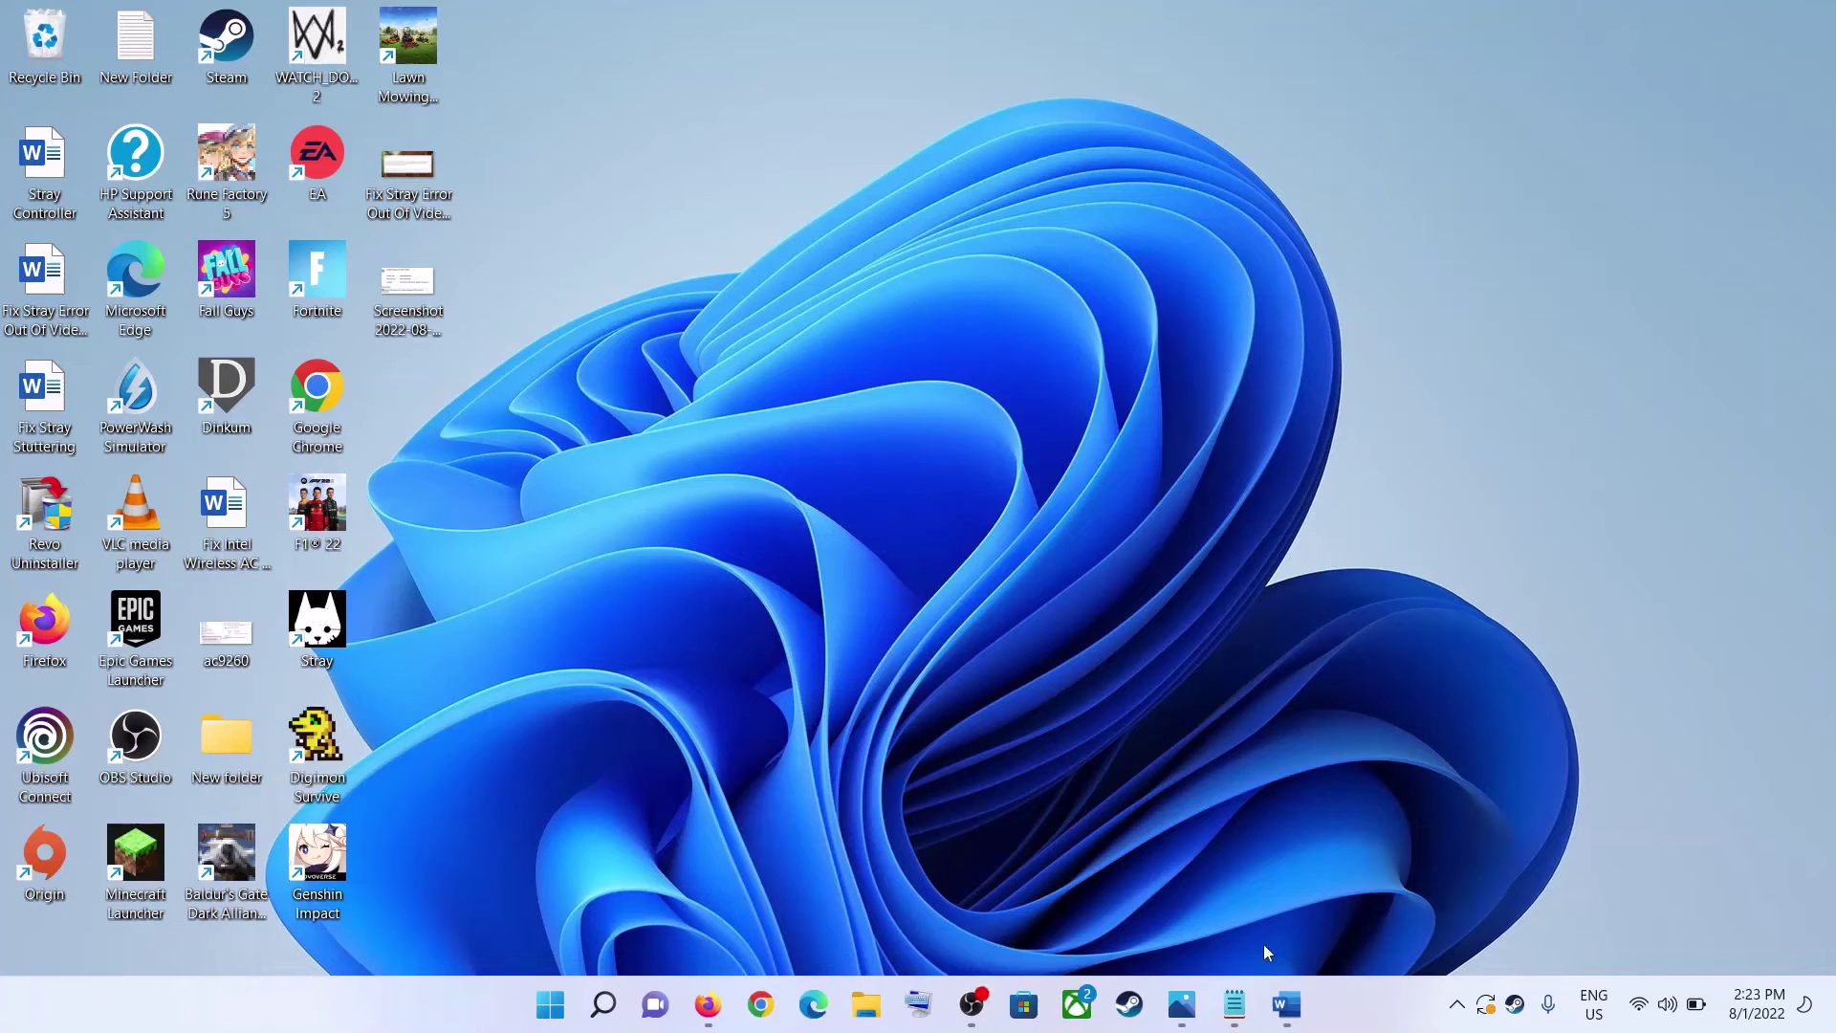
- View the Intel Wireless-AC 9260 device status screenshot, then review the Word title about error codes 56/43/10 and the connection problem
{"action": "mouse_move", "coordinate": [1207, 995]}
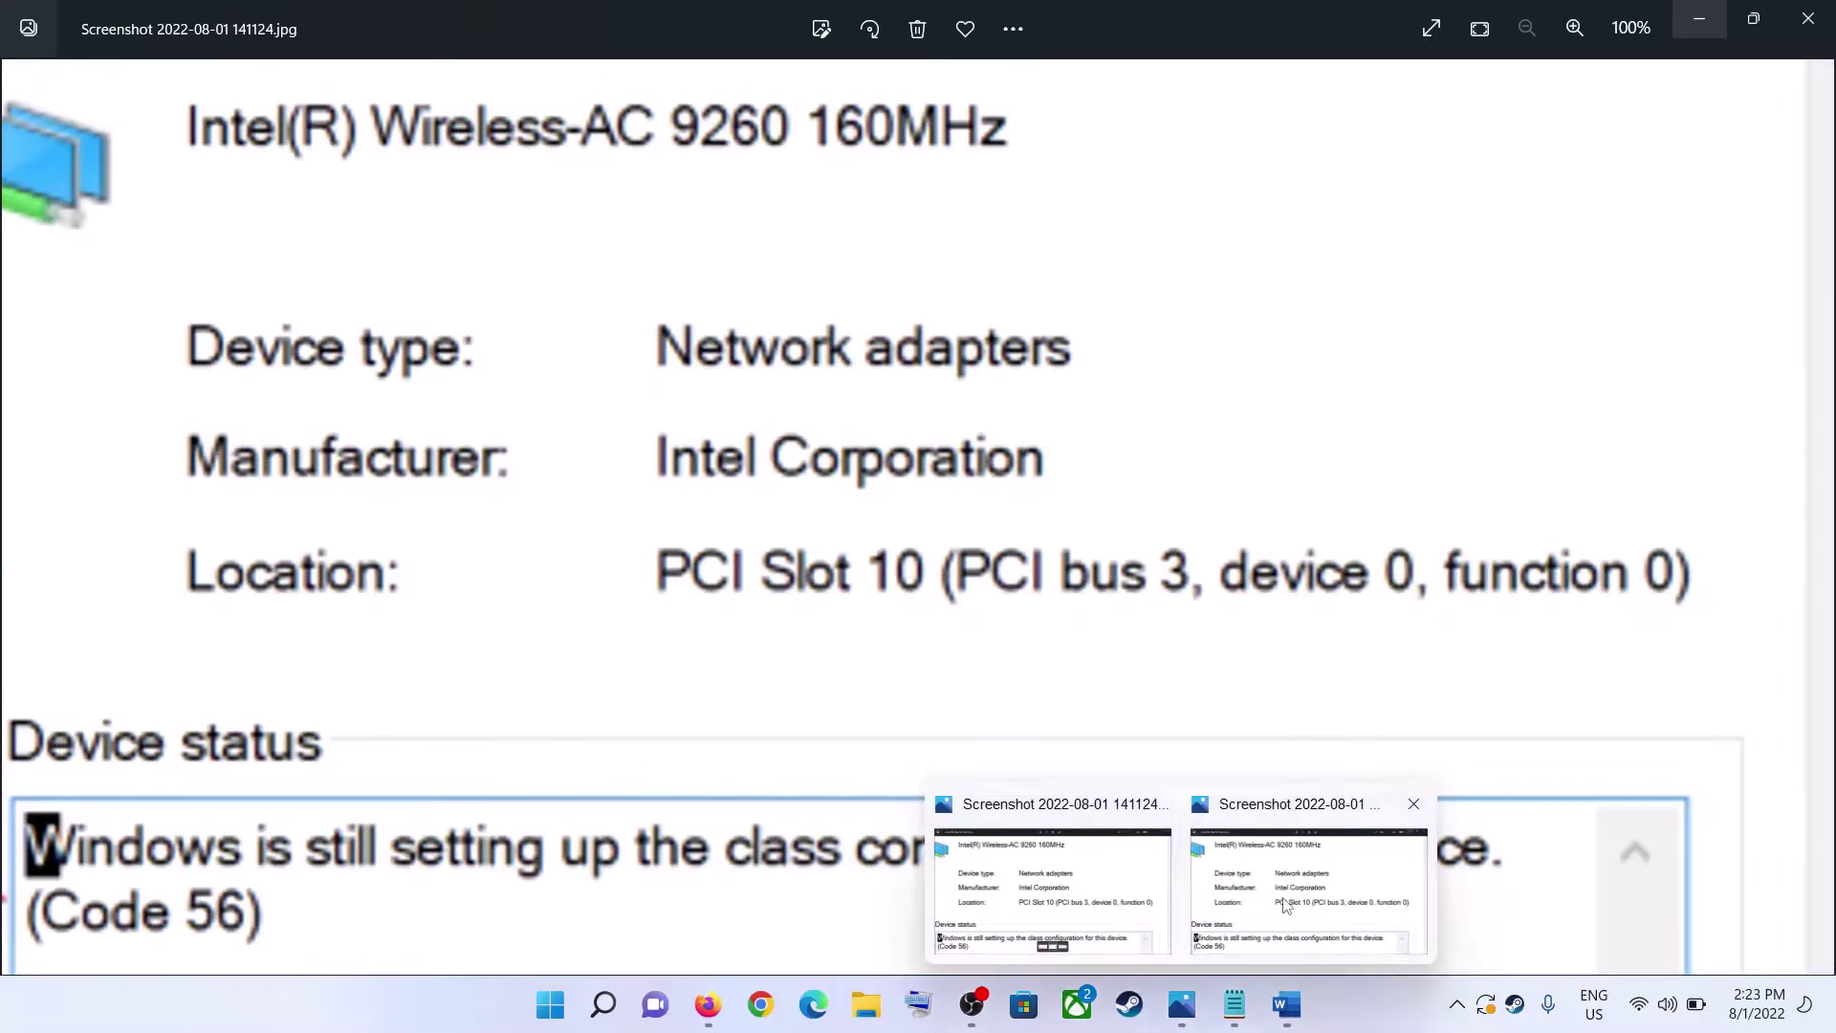
{"action": "left_click", "coordinate": [1284, 904]}
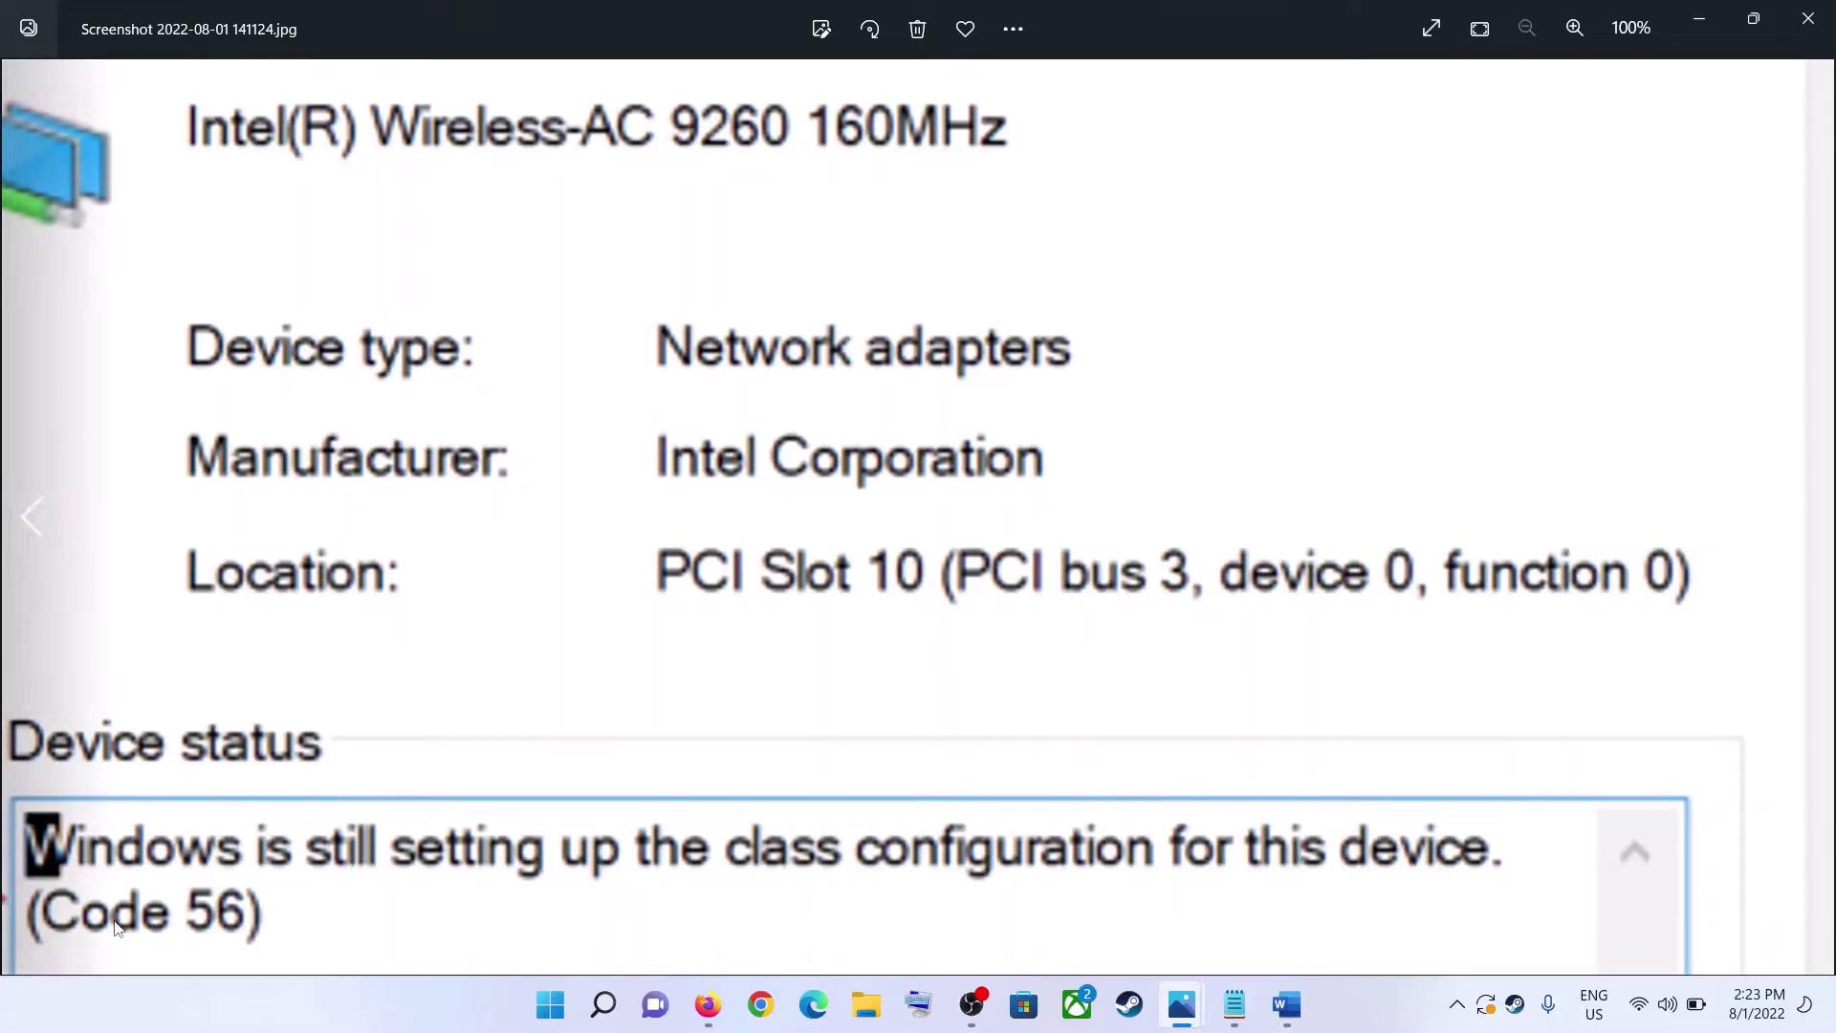
{"action": "left_click", "coordinate": [1286, 1004]}
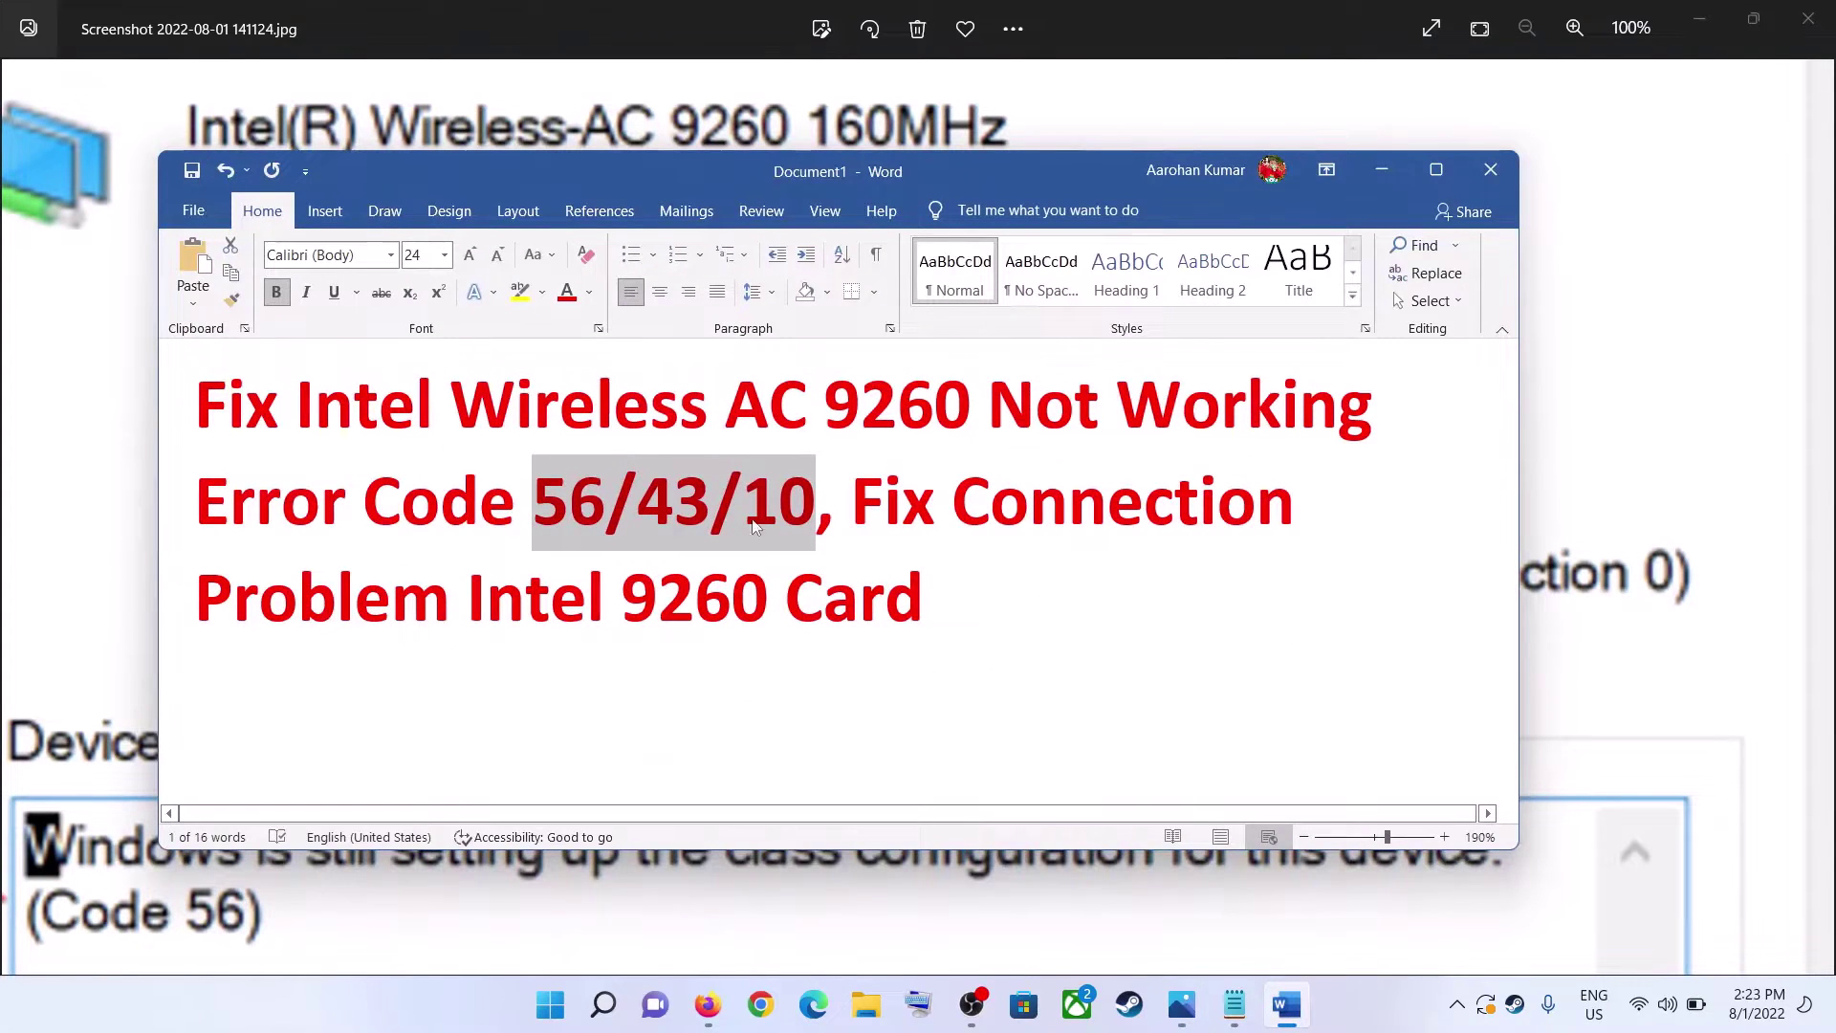
{"action": "left_click", "coordinate": [885, 502]}
{"action": "left_click_drag", "start_coordinate": [851, 503], "coordinate": [1242, 502]}
{"action": "left_click_drag", "start_coordinate": [1063, 507], "coordinate": [924, 602]}
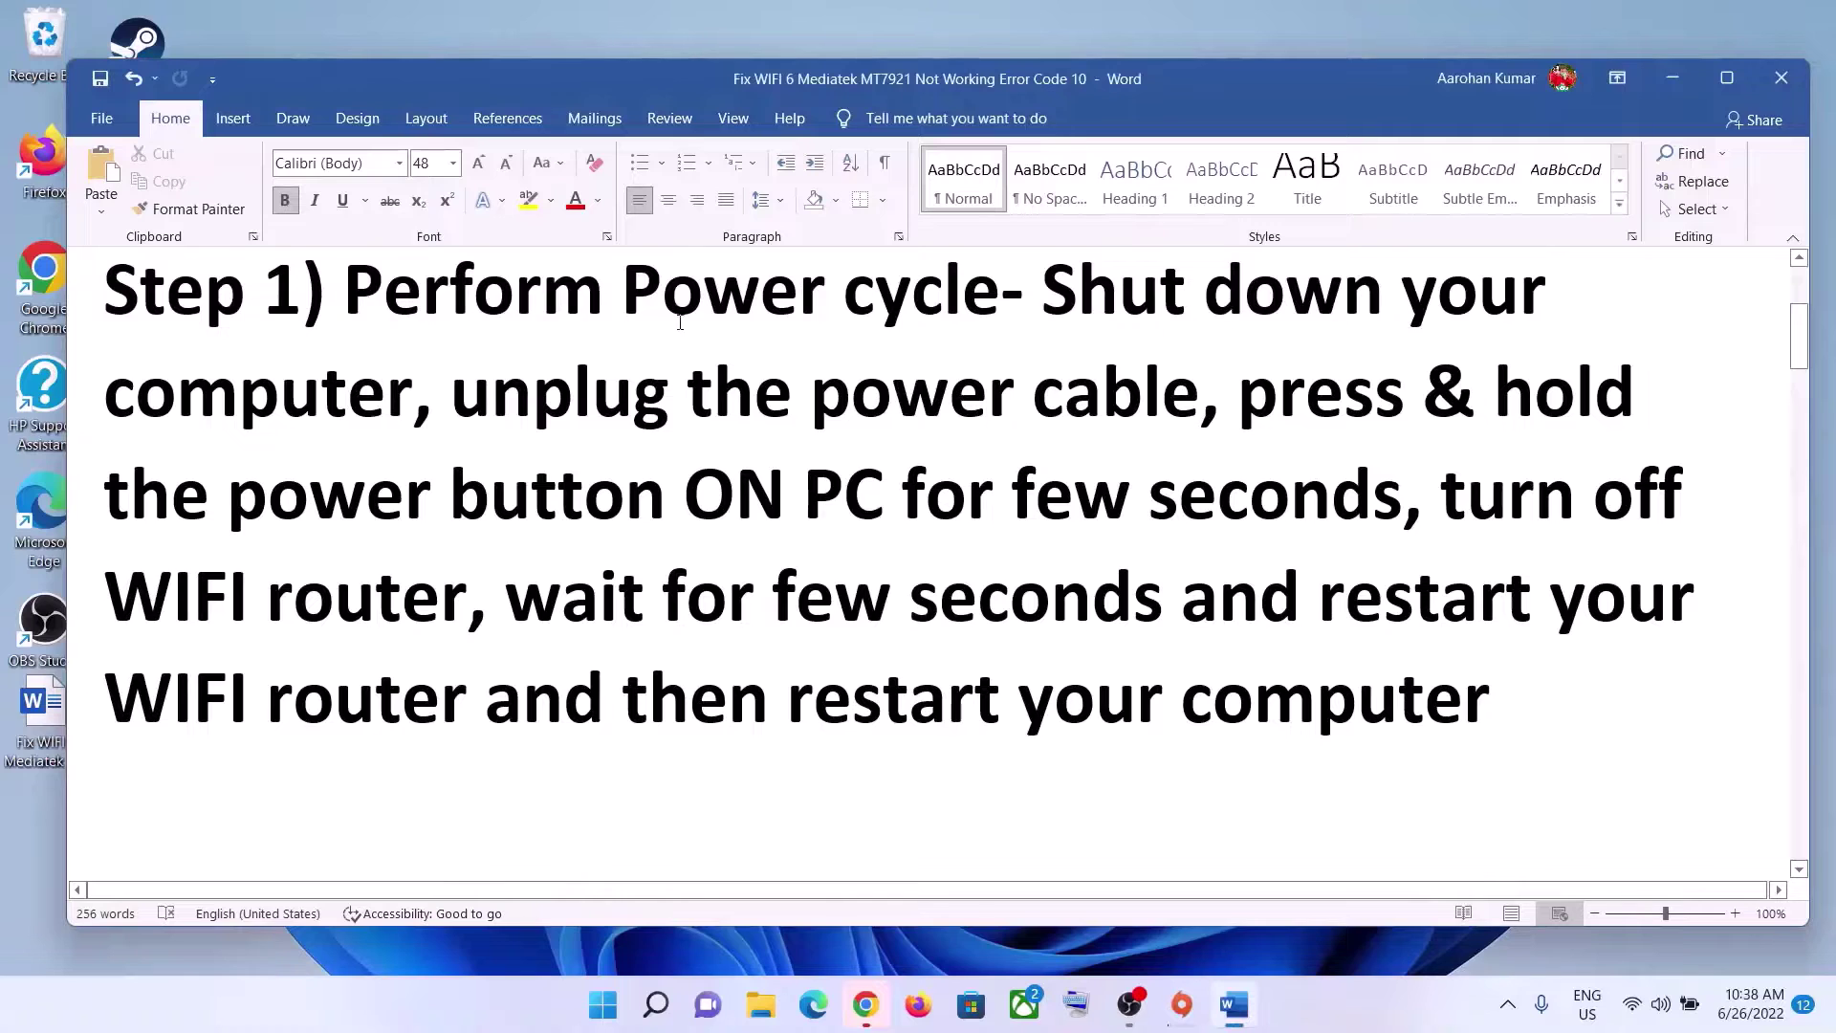
- Review the Step 1 power cycle instruction to shut down the computer, and show the Windows power options without choosing one
{"action": "left_click_drag", "start_coordinate": [467, 299], "coordinate": [1016, 394]}
{"action": "left_click_drag", "start_coordinate": [1043, 291], "coordinate": [413, 394]}
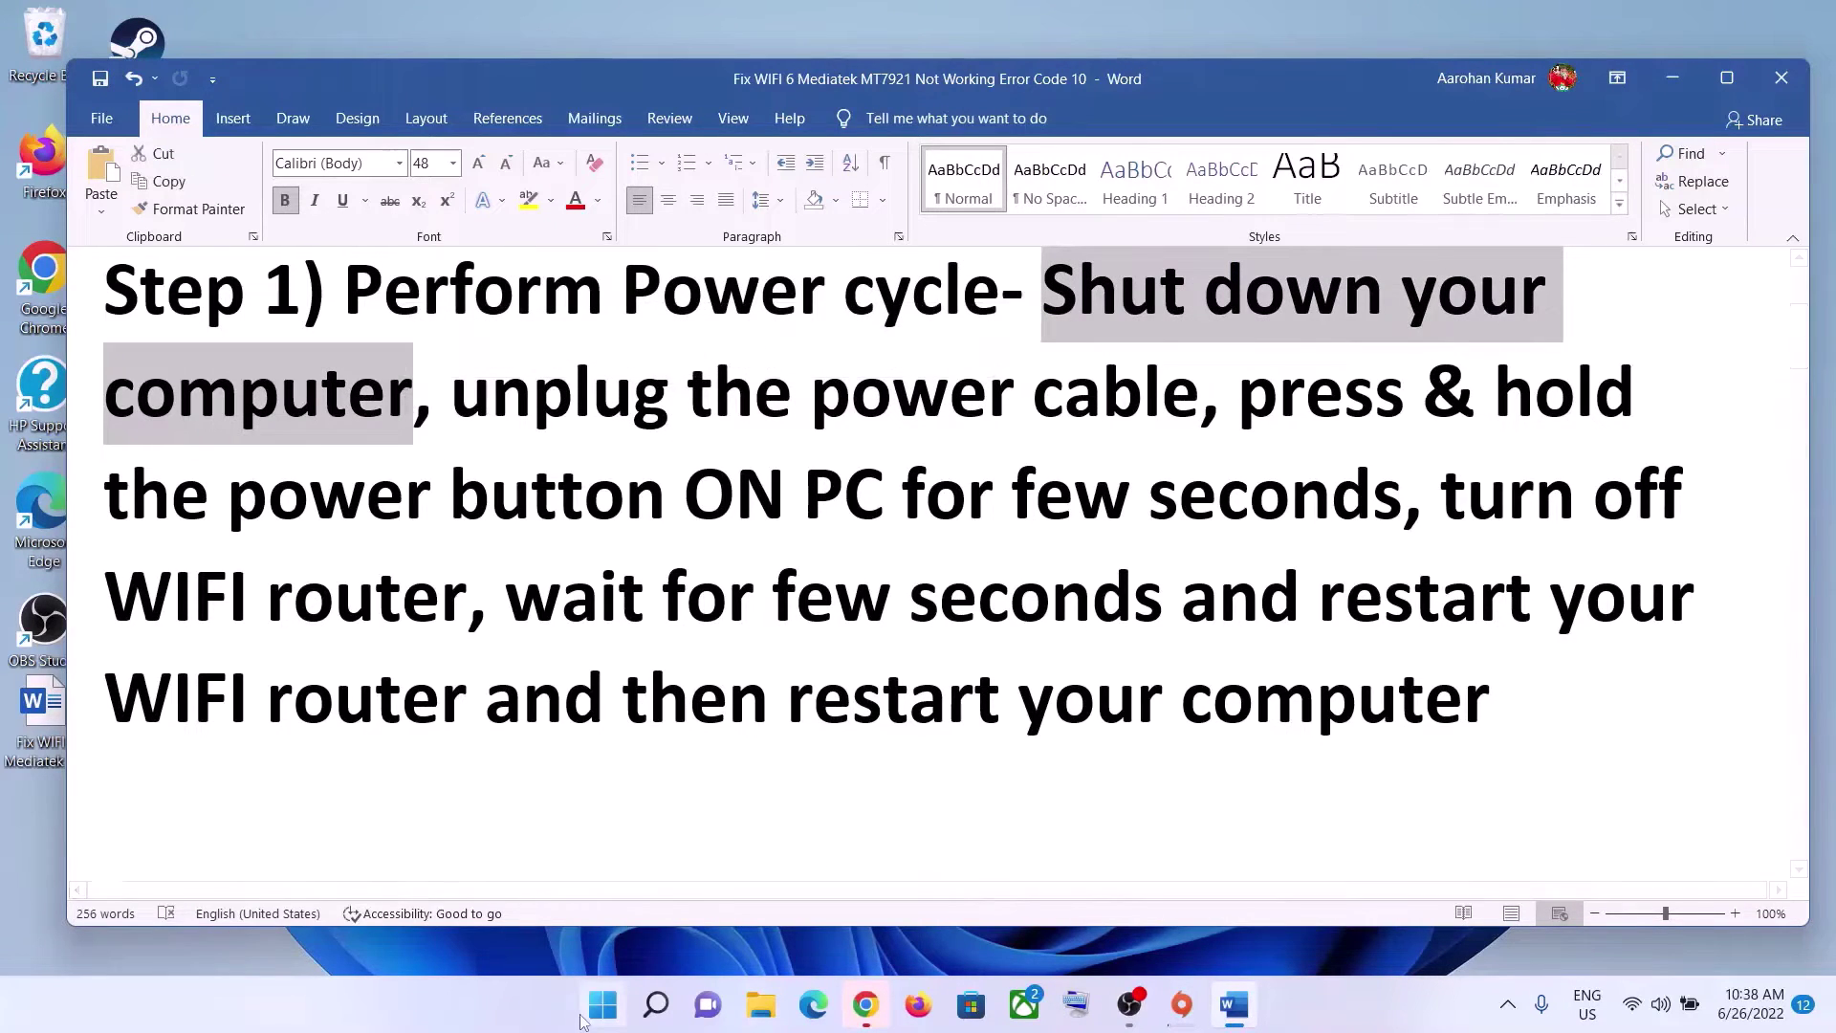
{"action": "left_click", "coordinate": [588, 1013]}
{"action": "left_click", "coordinate": [1215, 921]}
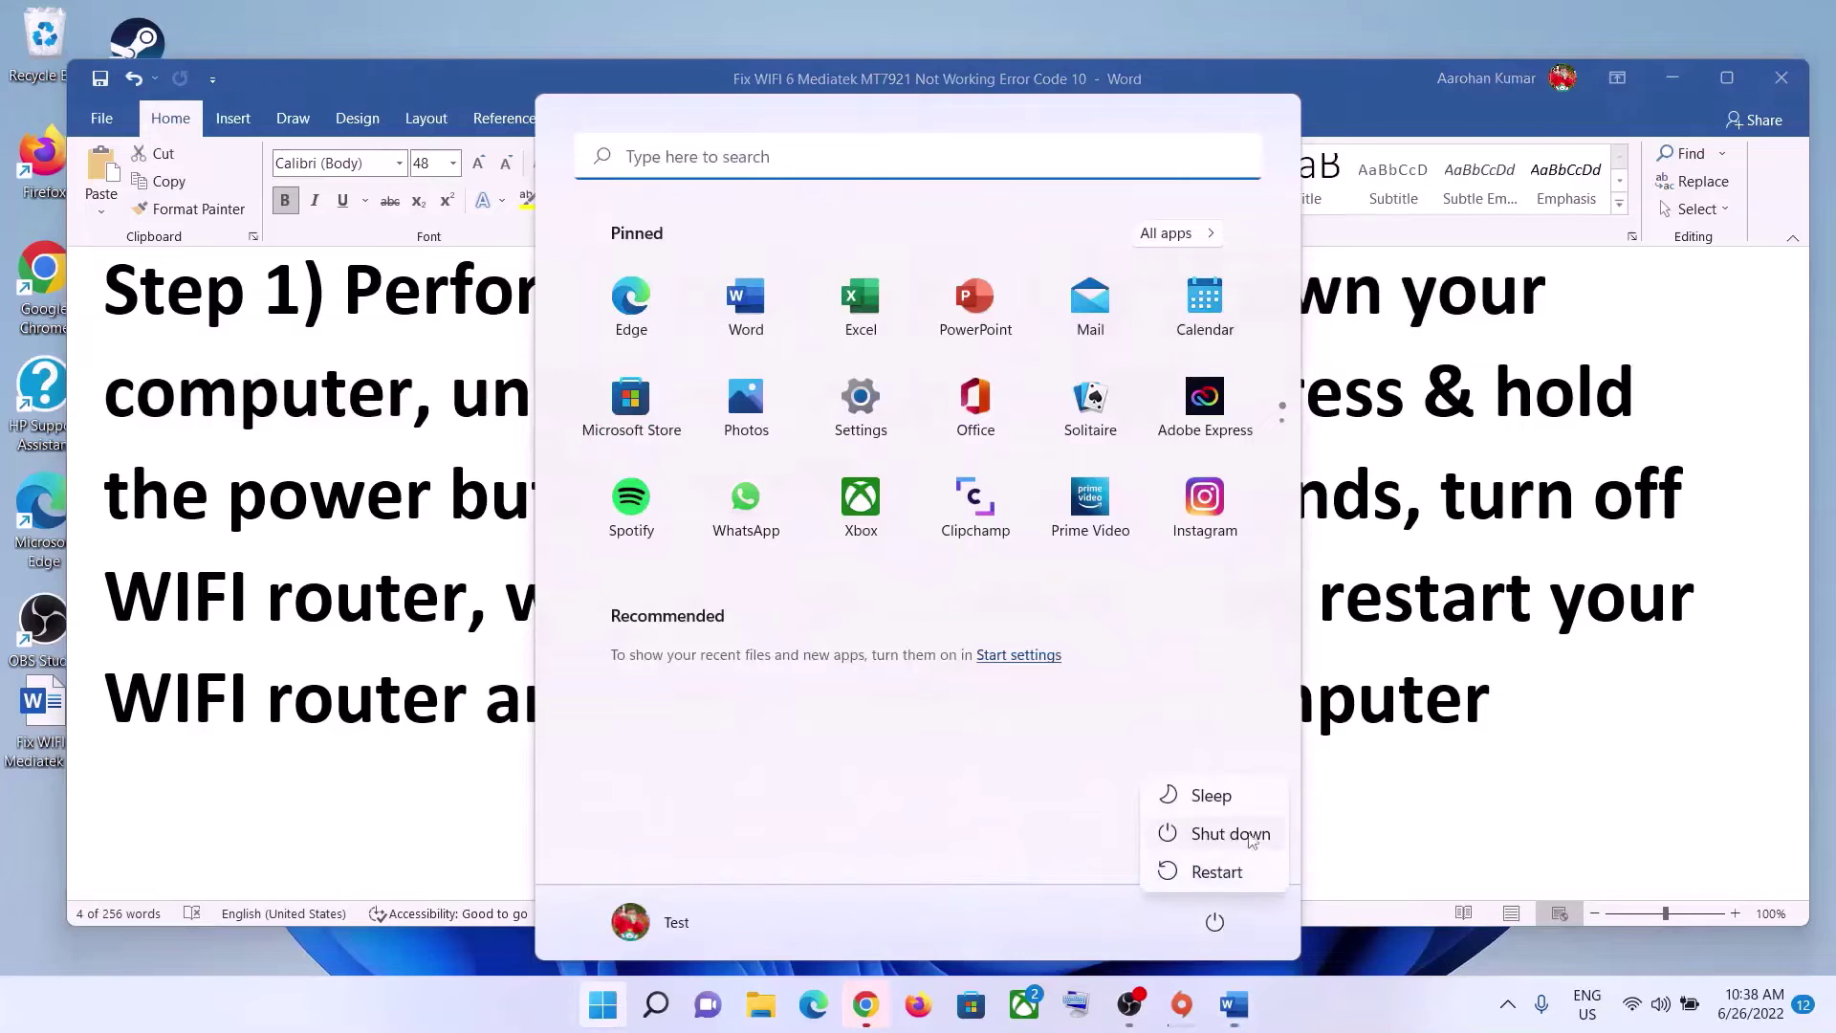
{"action": "key", "text": "Escape"}
{"action": "key", "text": "Escape"}
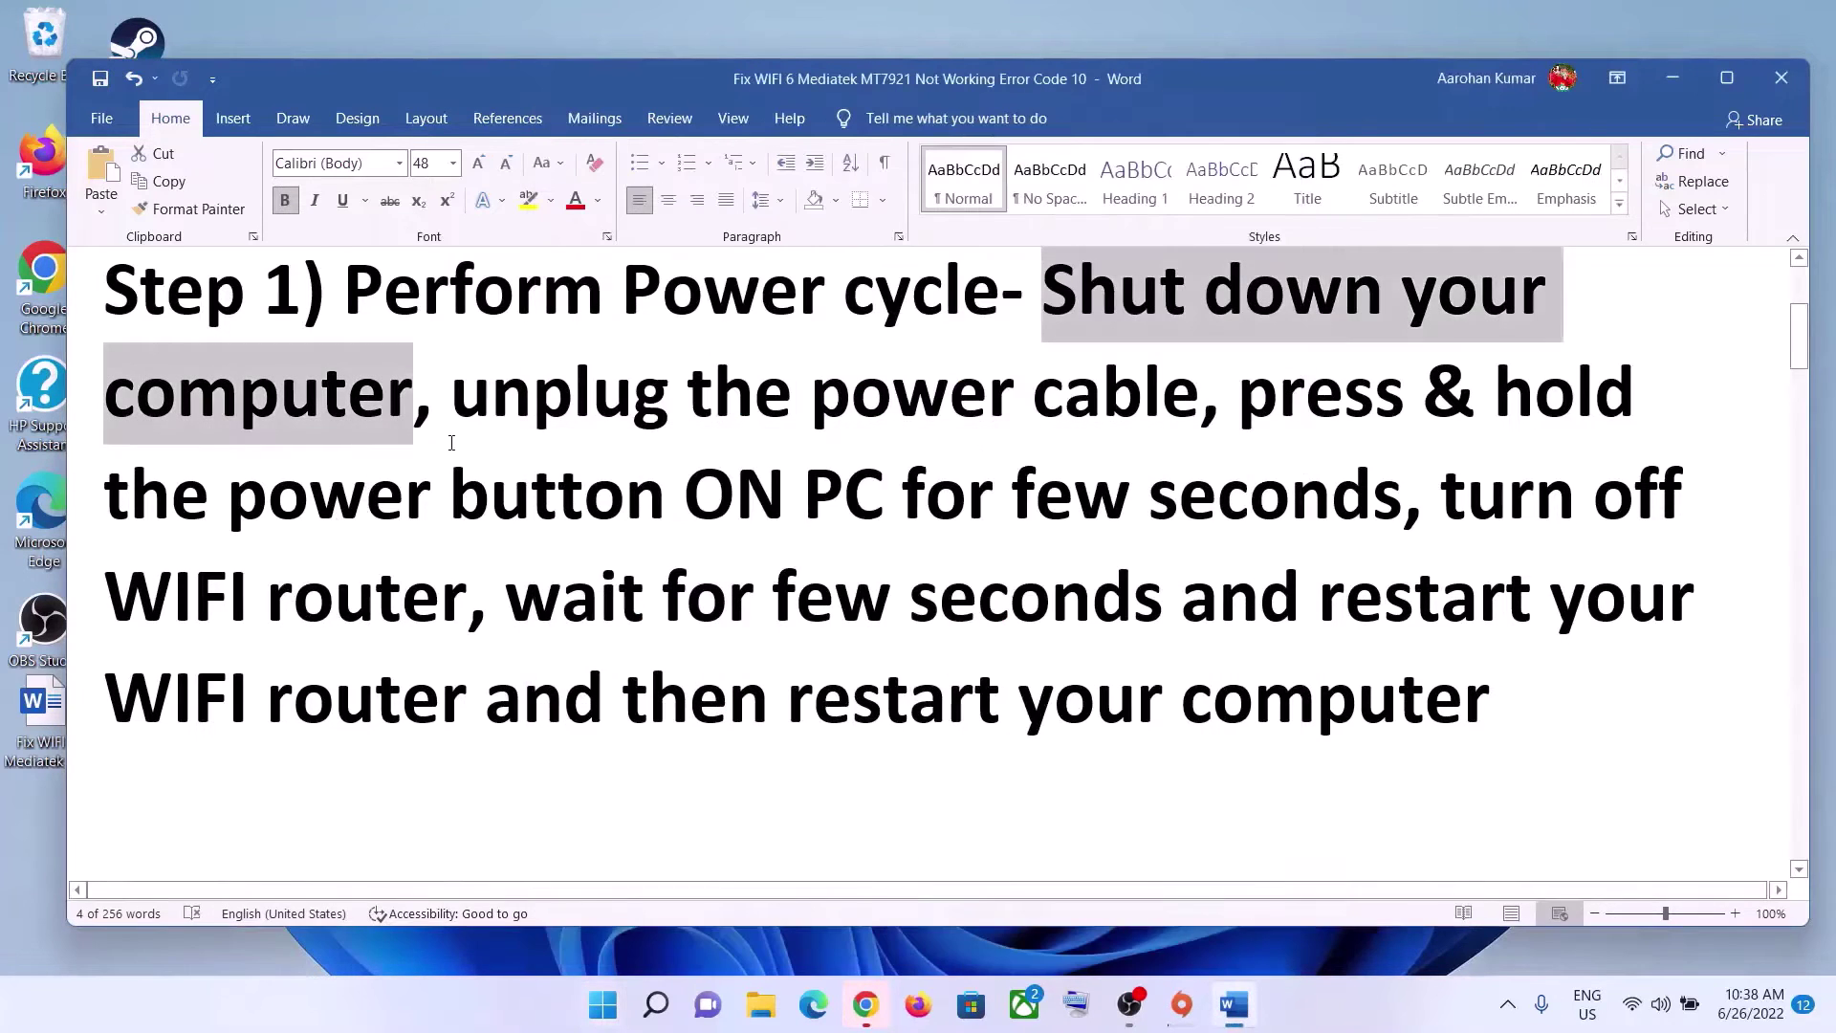
- Review the Step 1 instructions on unplugging the power cable and holding the power button on the PC
{"action": "left_click_drag", "start_coordinate": [451, 394], "coordinate": [1160, 409]}
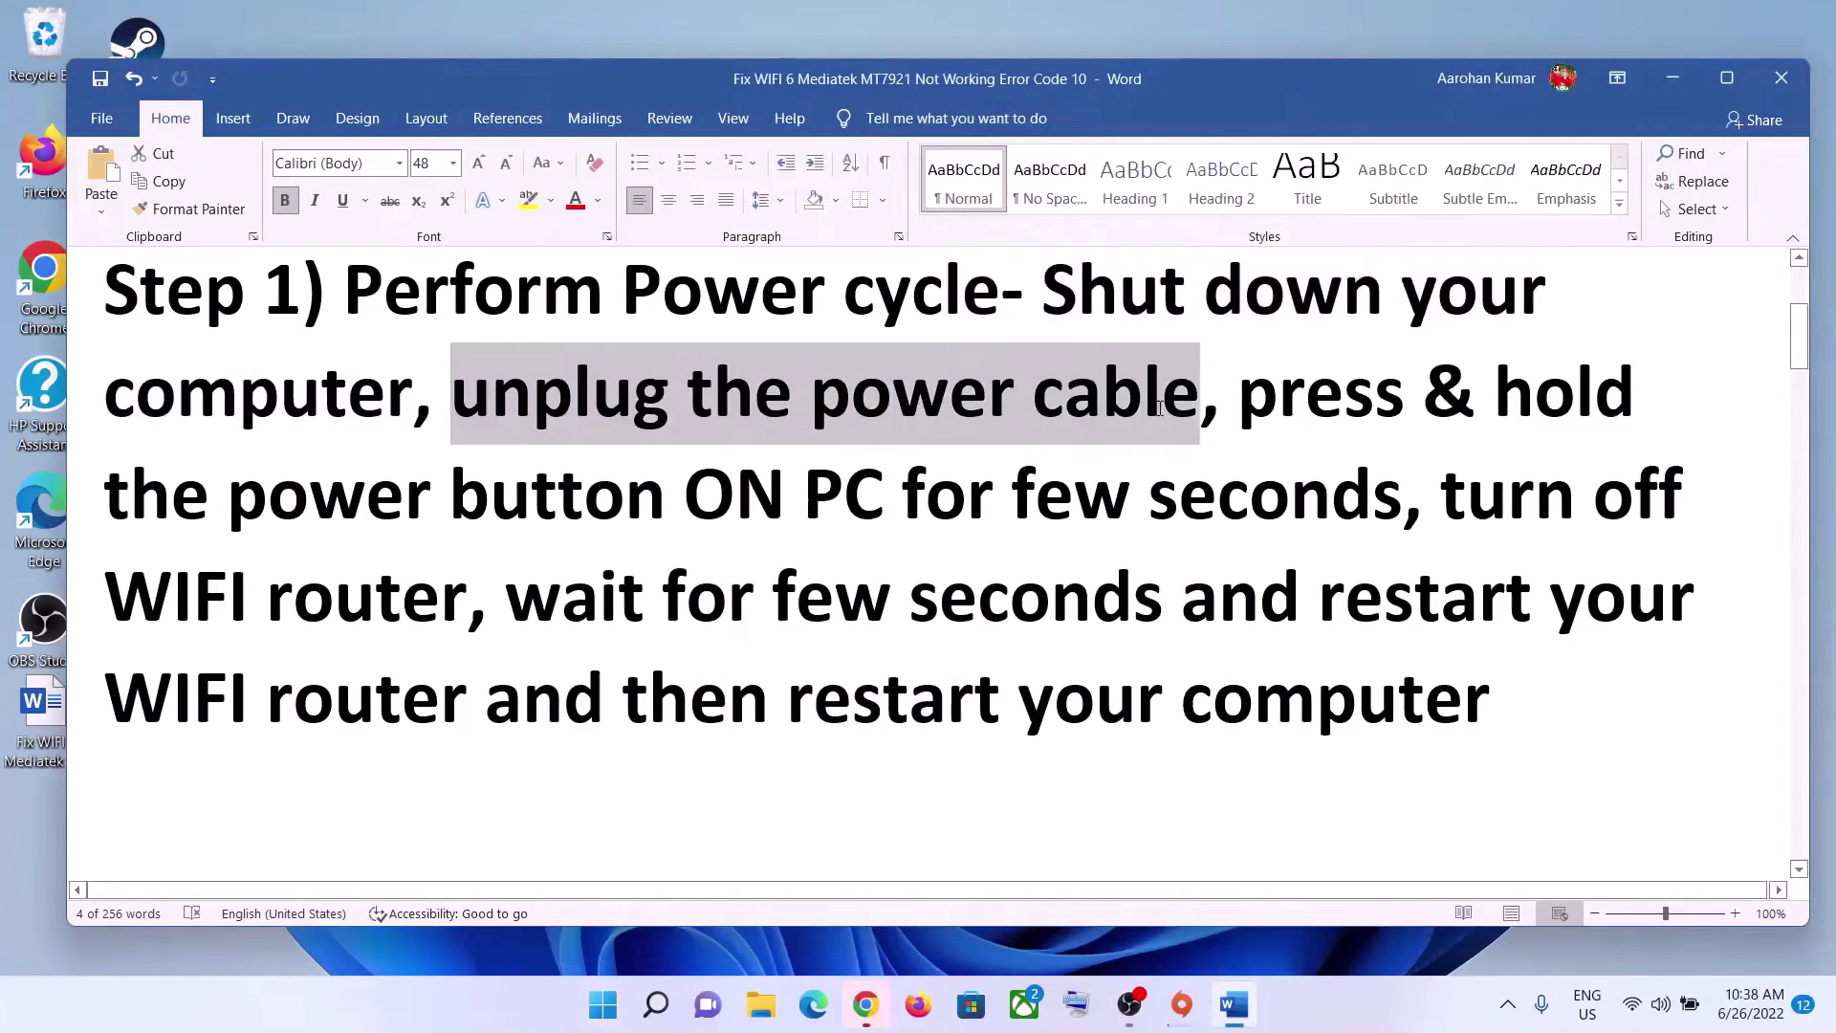
{"action": "left_click", "coordinate": [760, 440]}
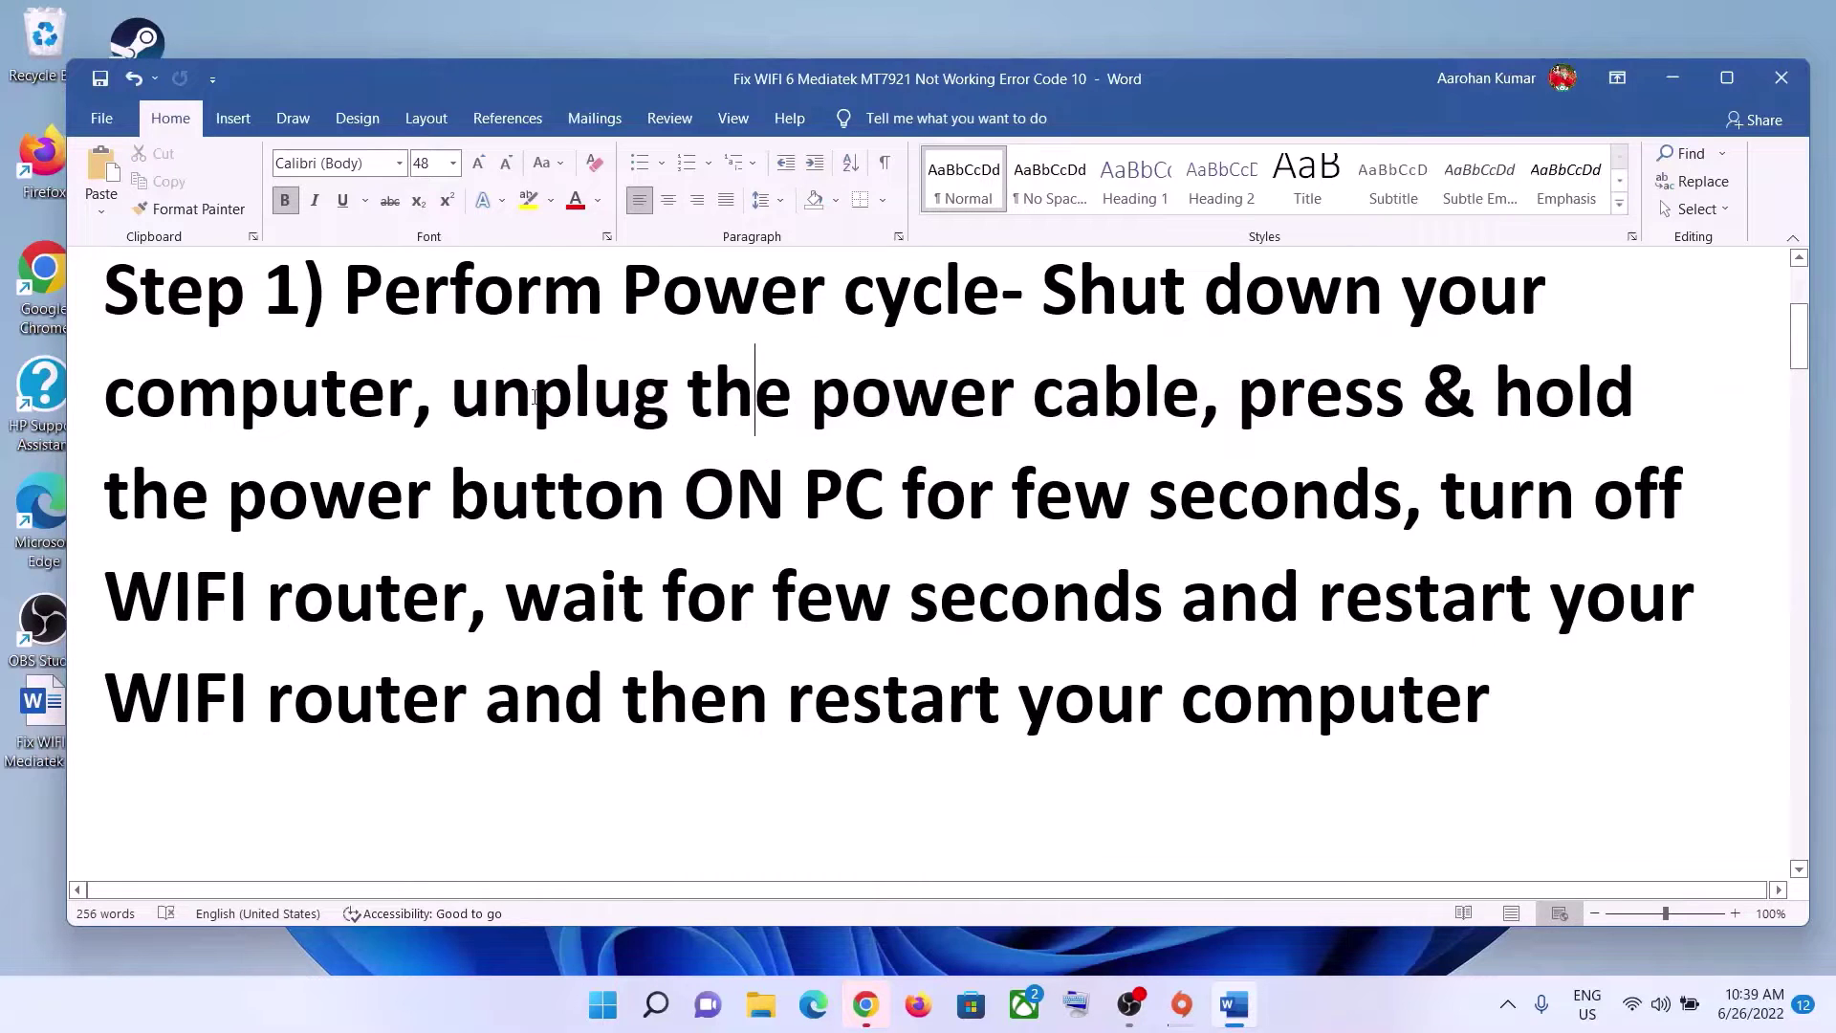
{"action": "left_click_drag", "start_coordinate": [558, 396], "coordinate": [1196, 401]}
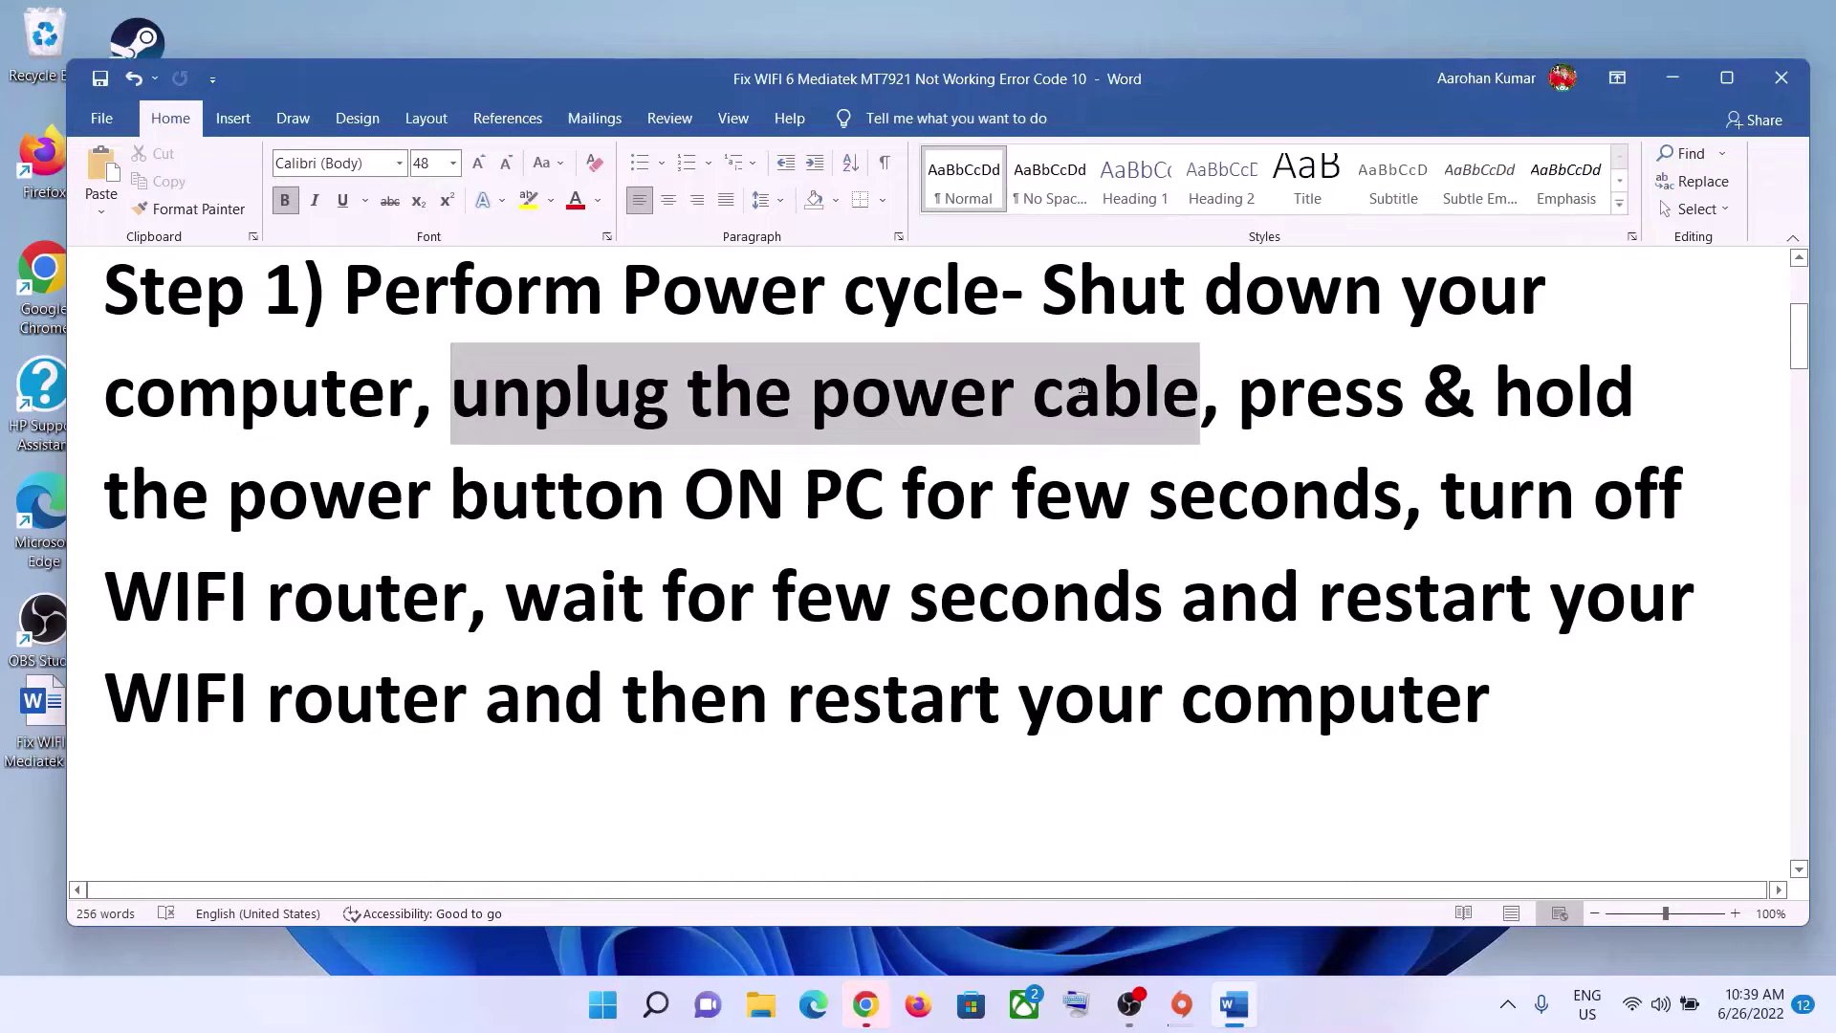
{"action": "left_click", "coordinate": [532, 394]}
{"action": "left_click_drag", "start_coordinate": [458, 397], "coordinate": [883, 481]}
{"action": "left_click", "coordinate": [1238, 400]}
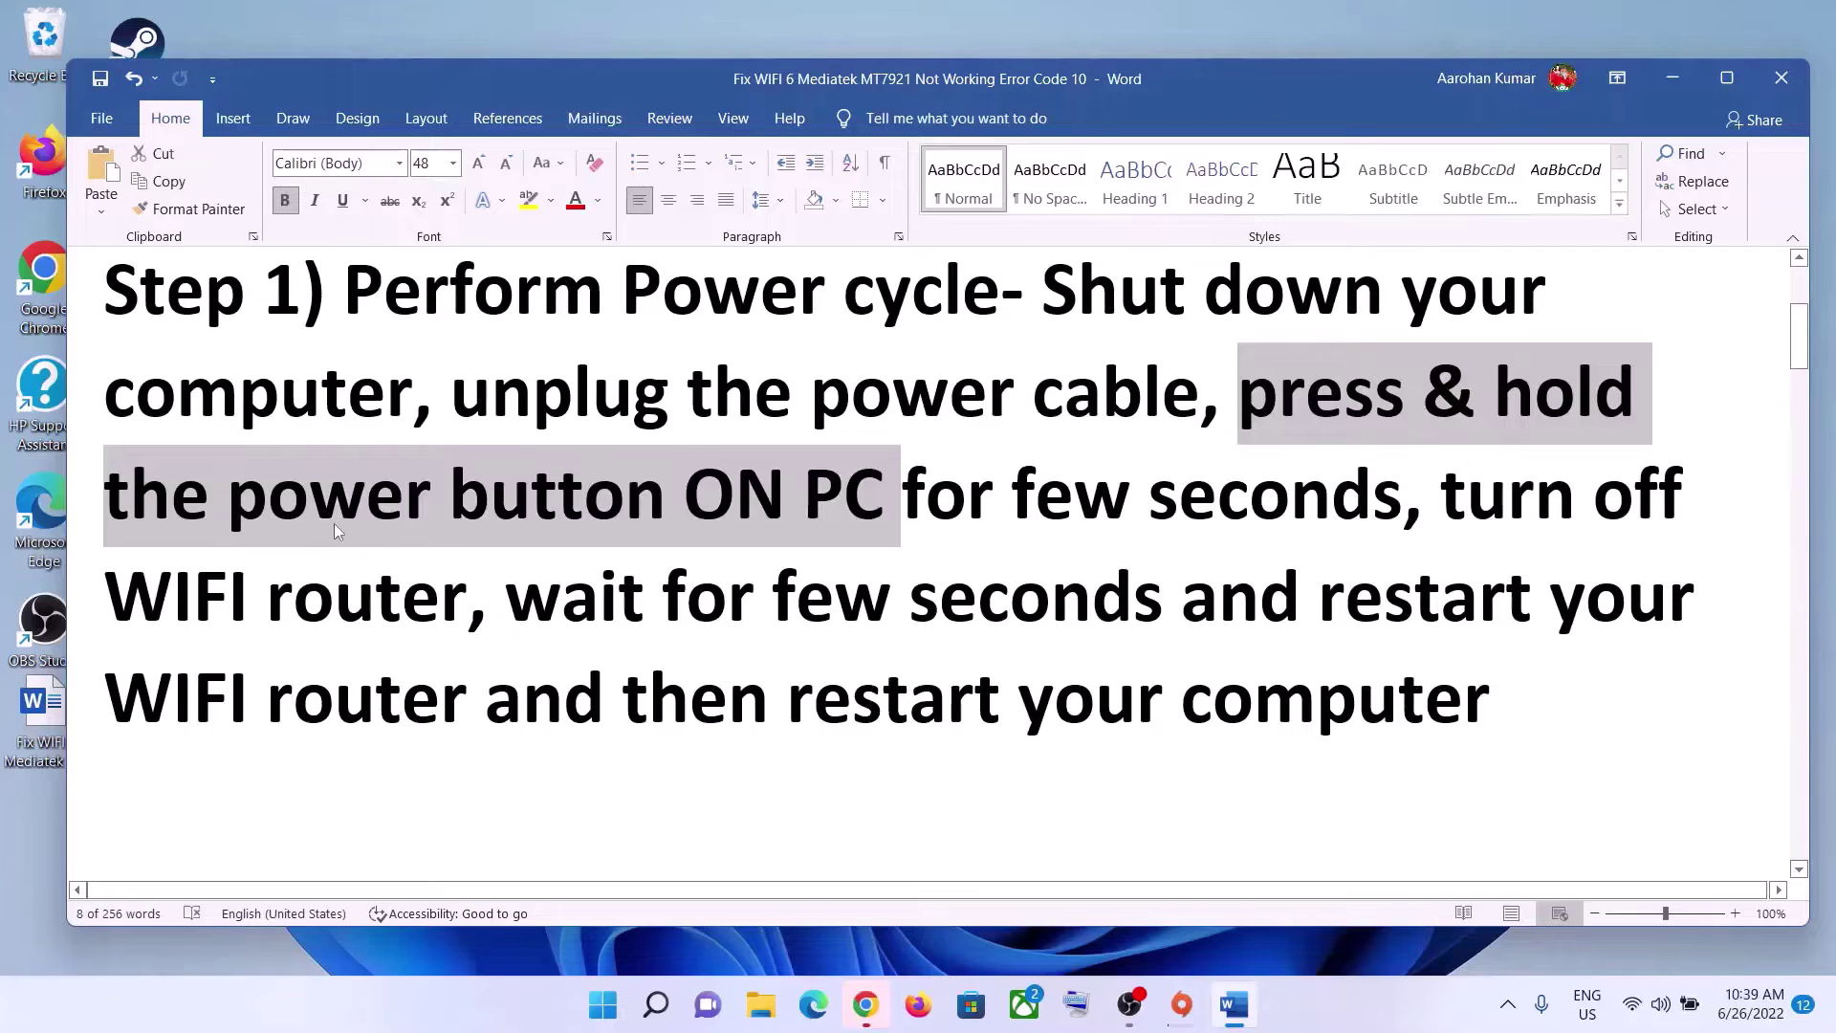
{"action": "left_click", "coordinate": [365, 535]}
{"action": "left_click_drag", "start_coordinate": [1256, 392], "coordinate": [593, 394]}
{"action": "key", "text": "ctrl+b"}
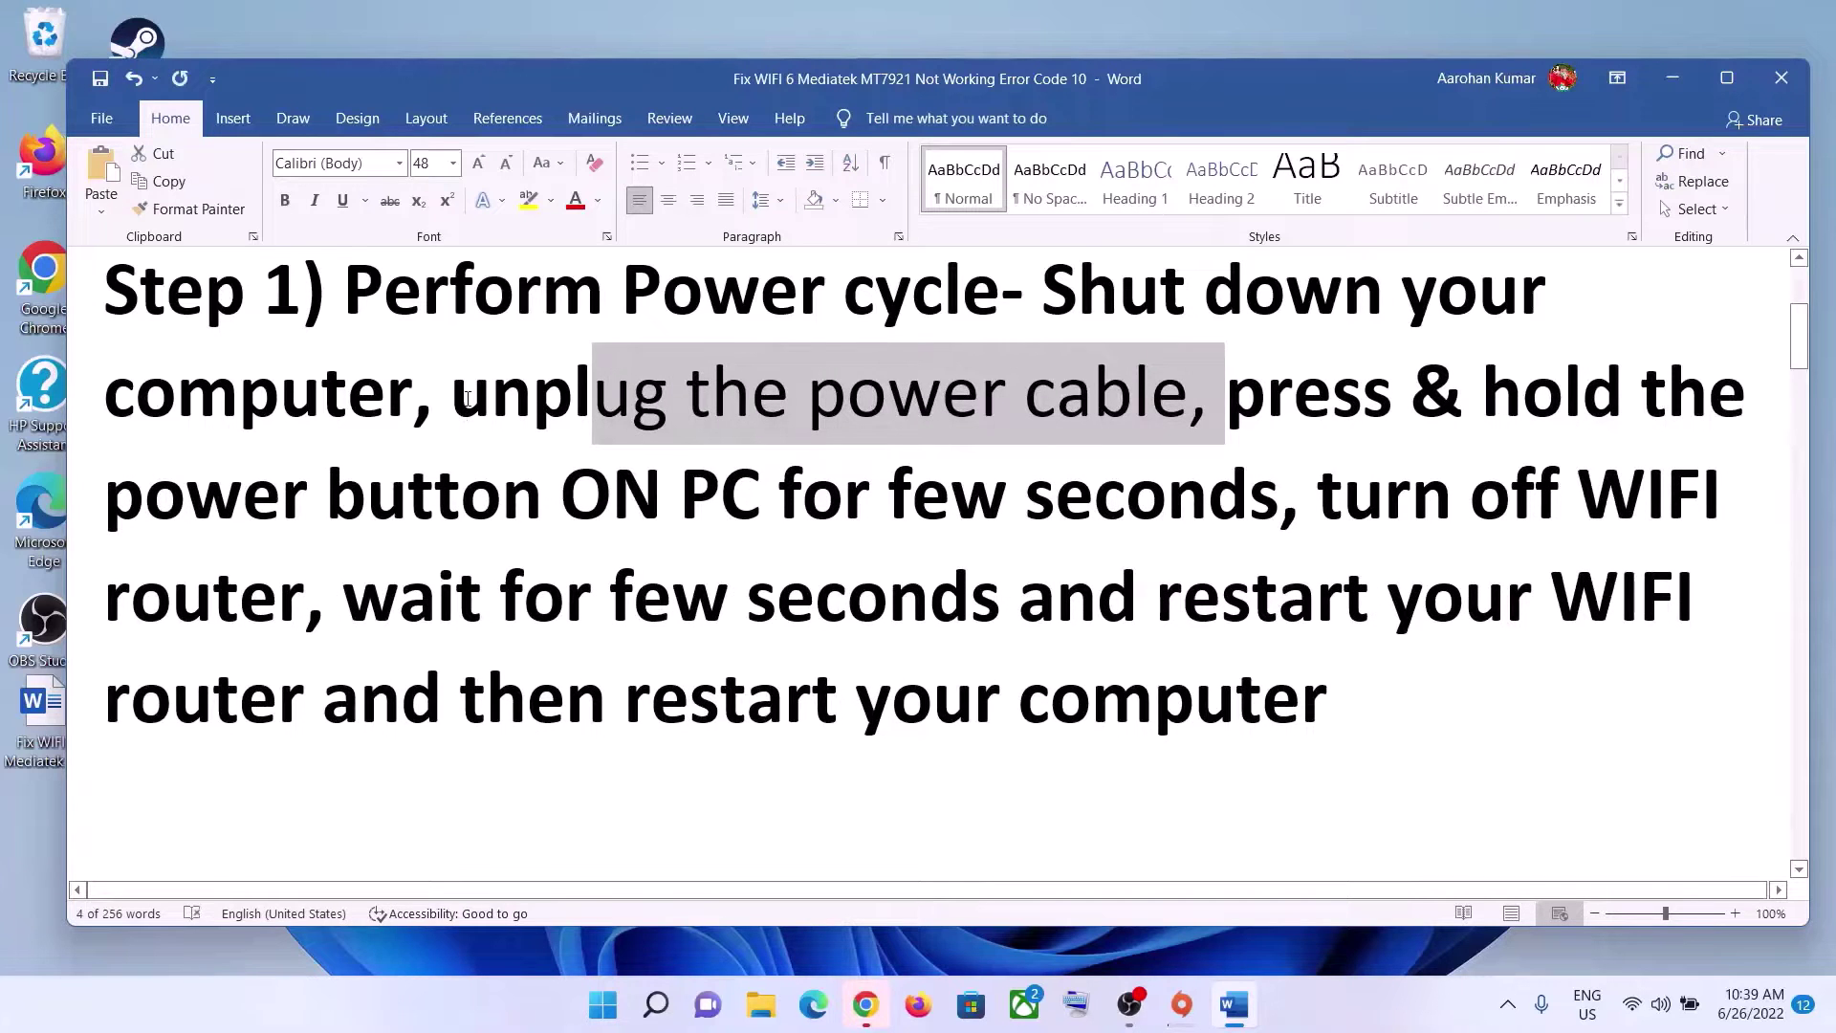
- Review the Step 1 instruction to press and hold the PC's power button for a few seconds
{"action": "left_click", "coordinate": [632, 392]}
{"action": "left_click_drag", "start_coordinate": [1368, 418], "coordinate": [1141, 514]}
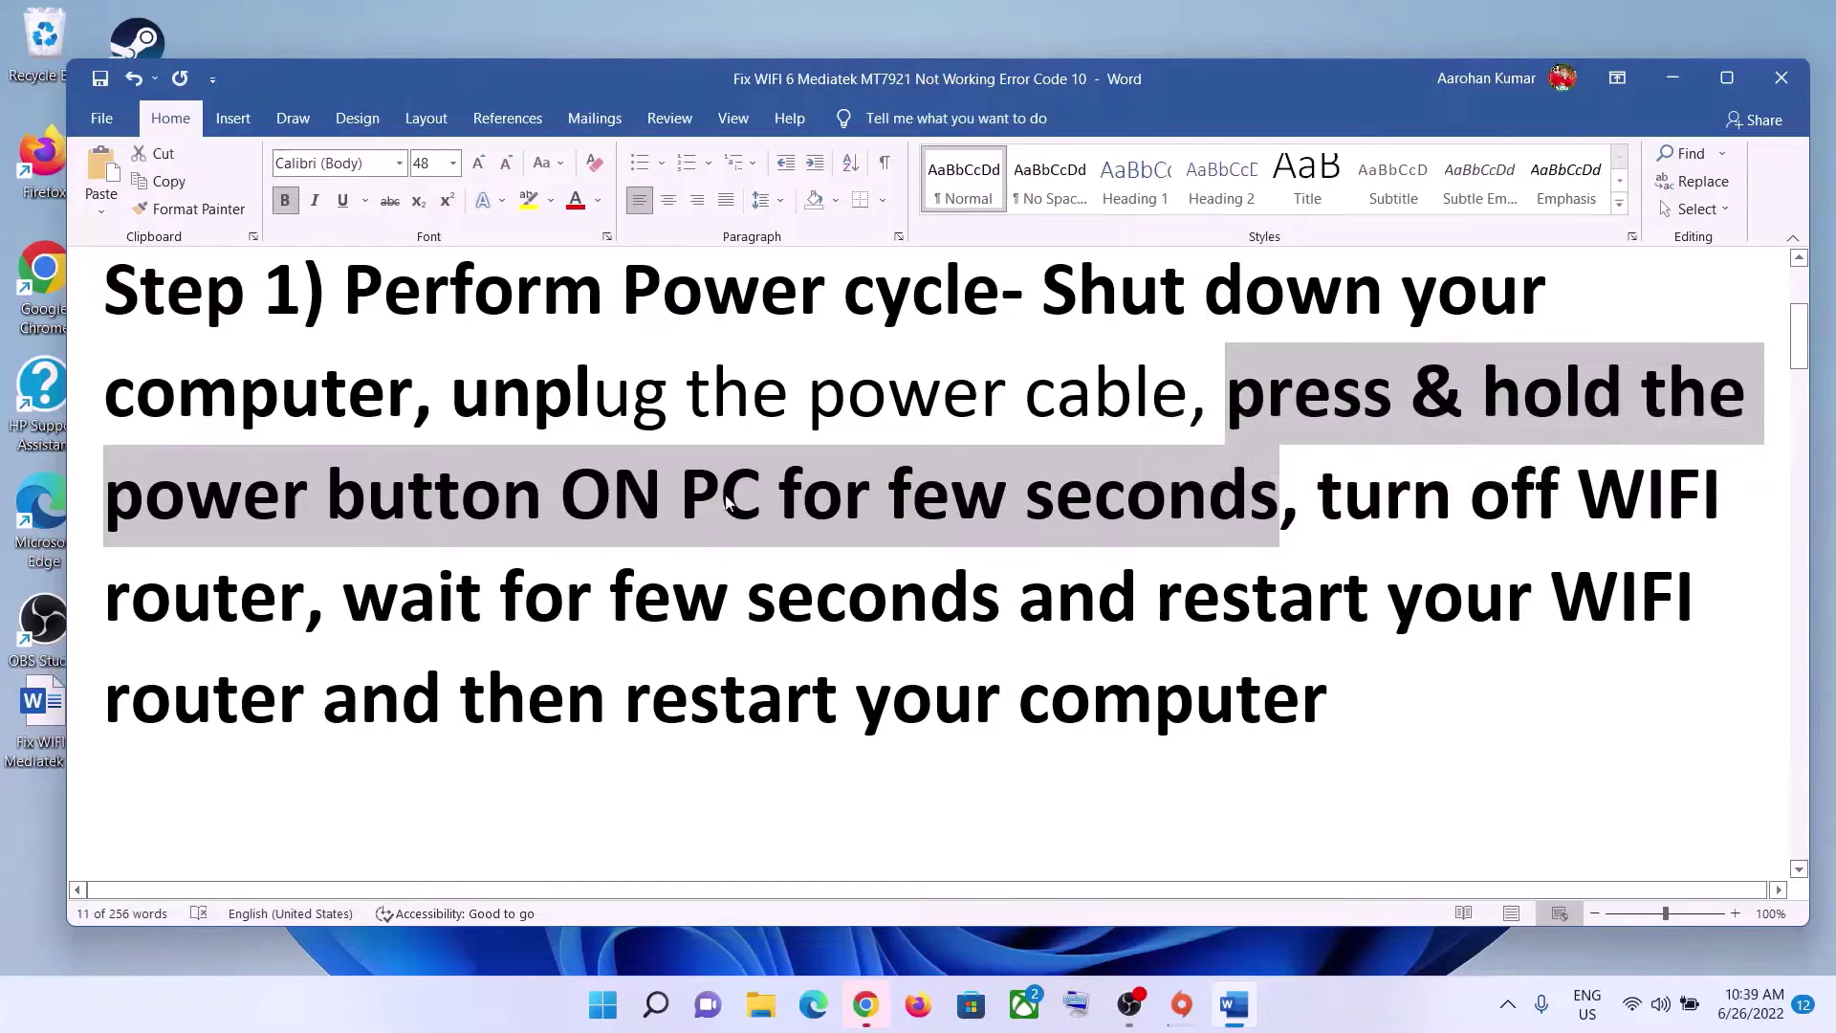
{"action": "left_click", "coordinate": [196, 507]}
{"action": "left_click_drag", "start_coordinate": [106, 497], "coordinate": [553, 497]}
{"action": "left_click", "coordinate": [720, 492]}
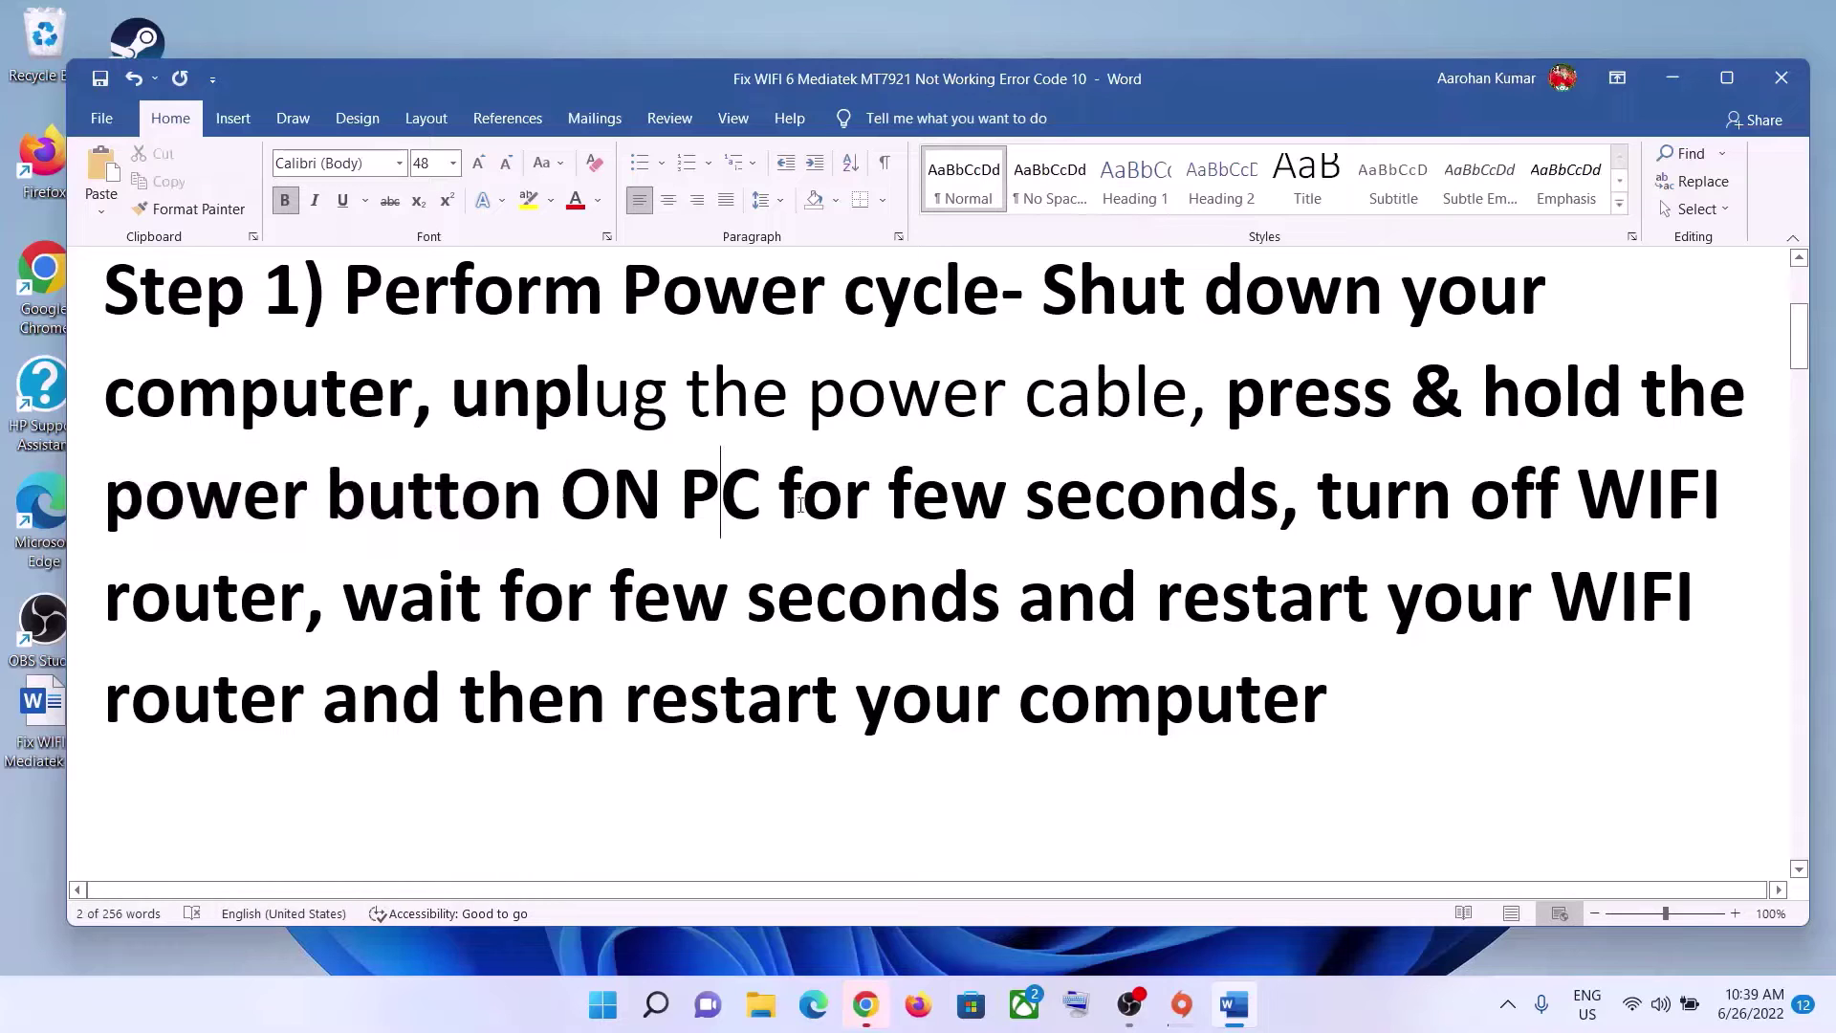
{"action": "left_click", "coordinate": [1413, 1012]}
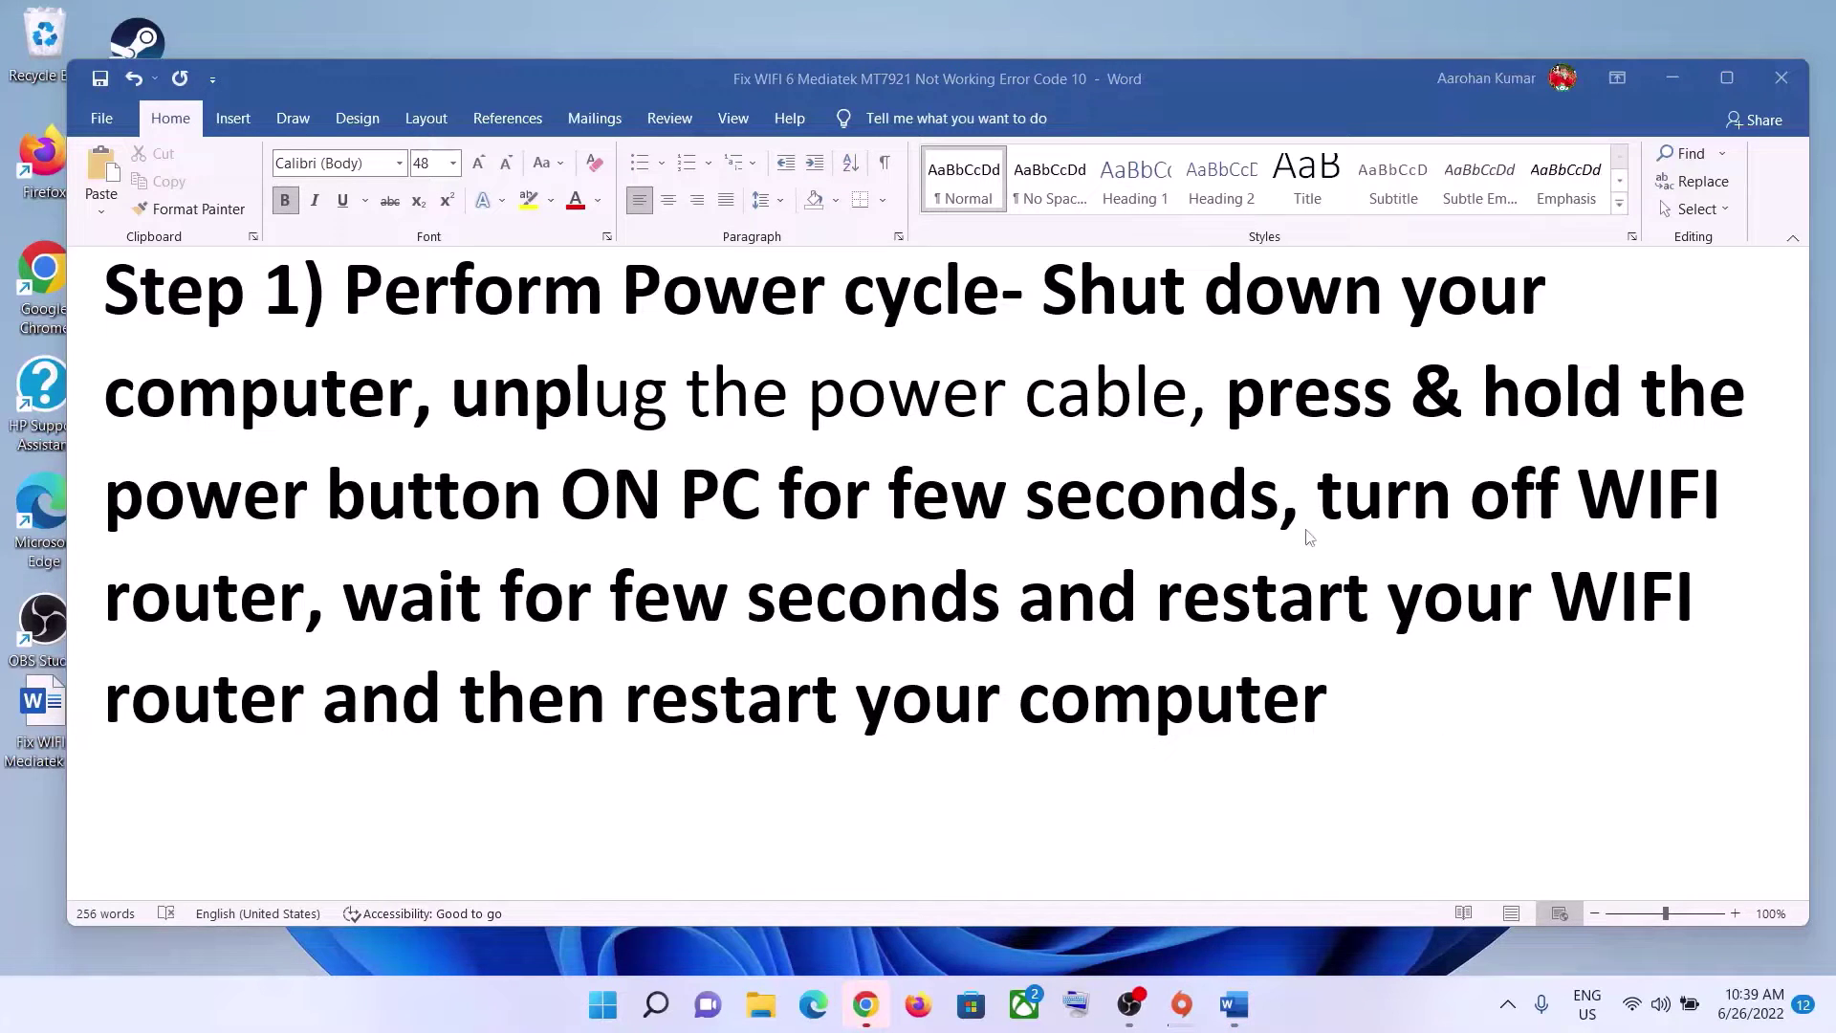
- Review the rest of Step 1 on turning off the WIFI router, waiting, and restarting the router and the computer
{"action": "left_click", "coordinate": [1320, 515]}
{"action": "left_click_drag", "start_coordinate": [1320, 497], "coordinate": [308, 601]}
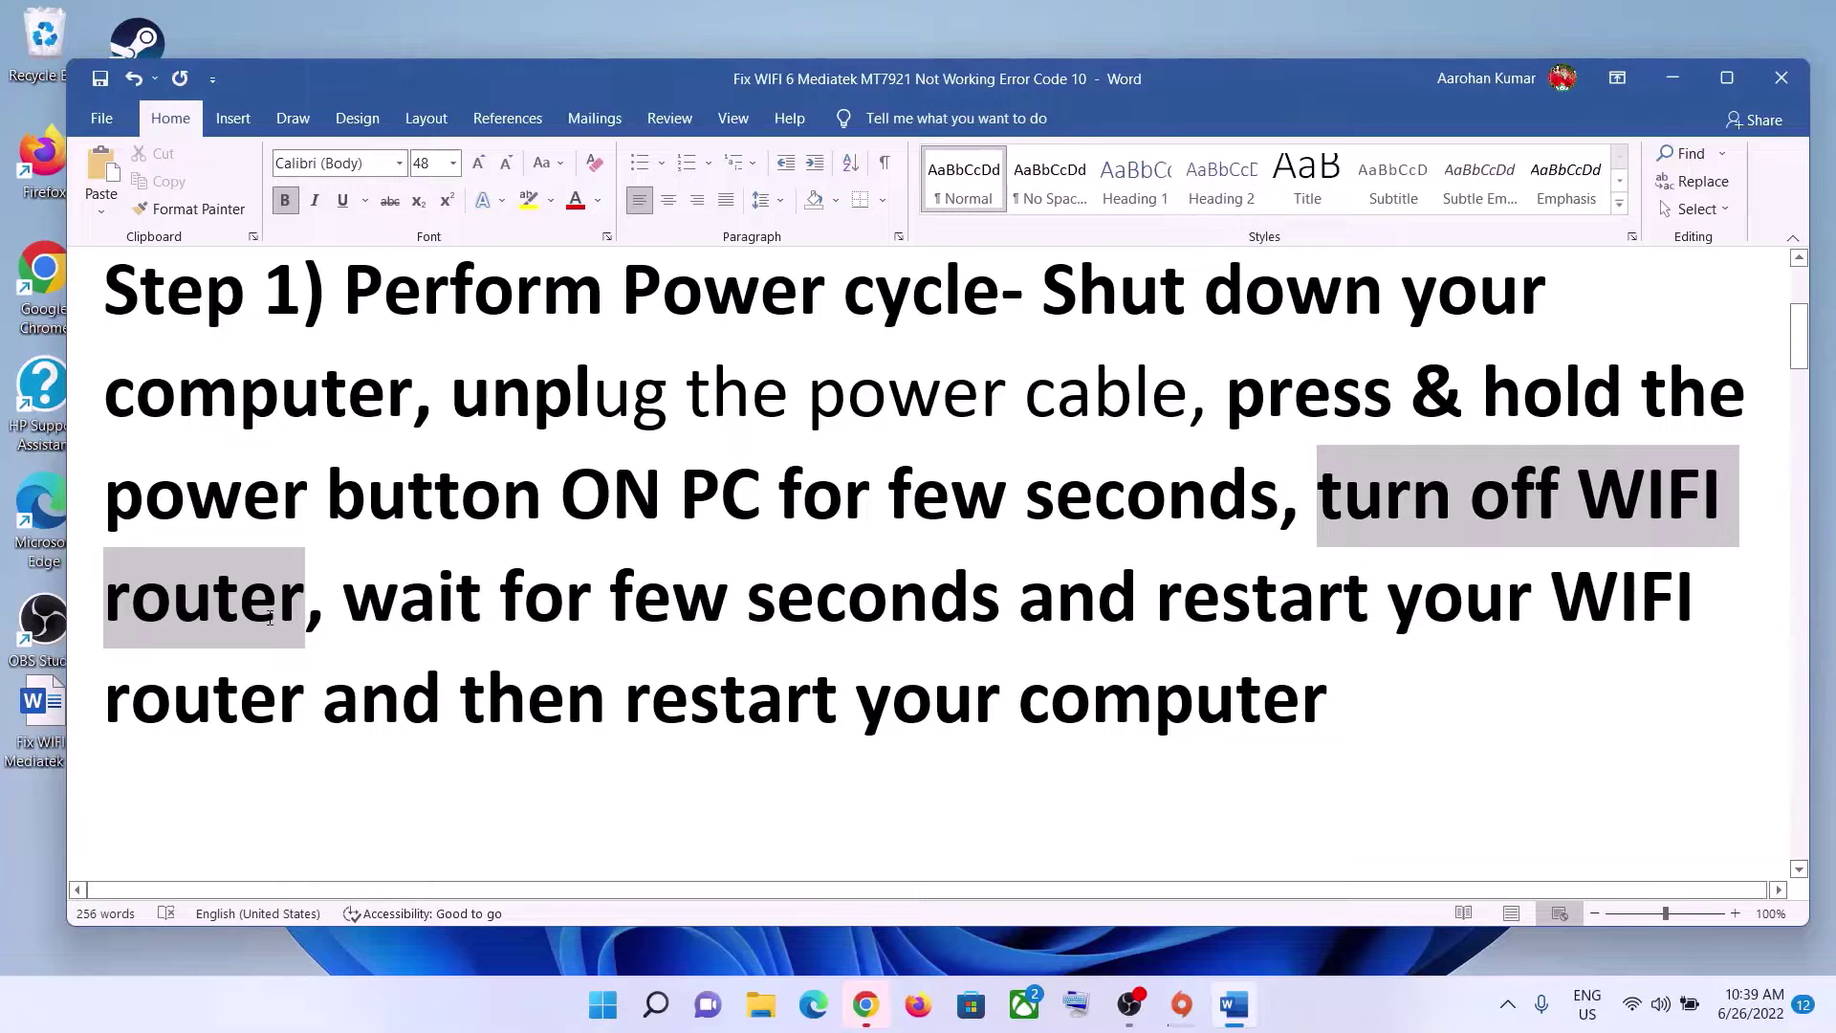
{"action": "left_click", "coordinate": [326, 630]}
{"action": "left_click_drag", "start_coordinate": [330, 613], "coordinate": [1002, 621]}
{"action": "double_click", "coordinate": [1263, 612]}
{"action": "left_click_drag", "start_coordinate": [1497, 621], "coordinate": [299, 677]}
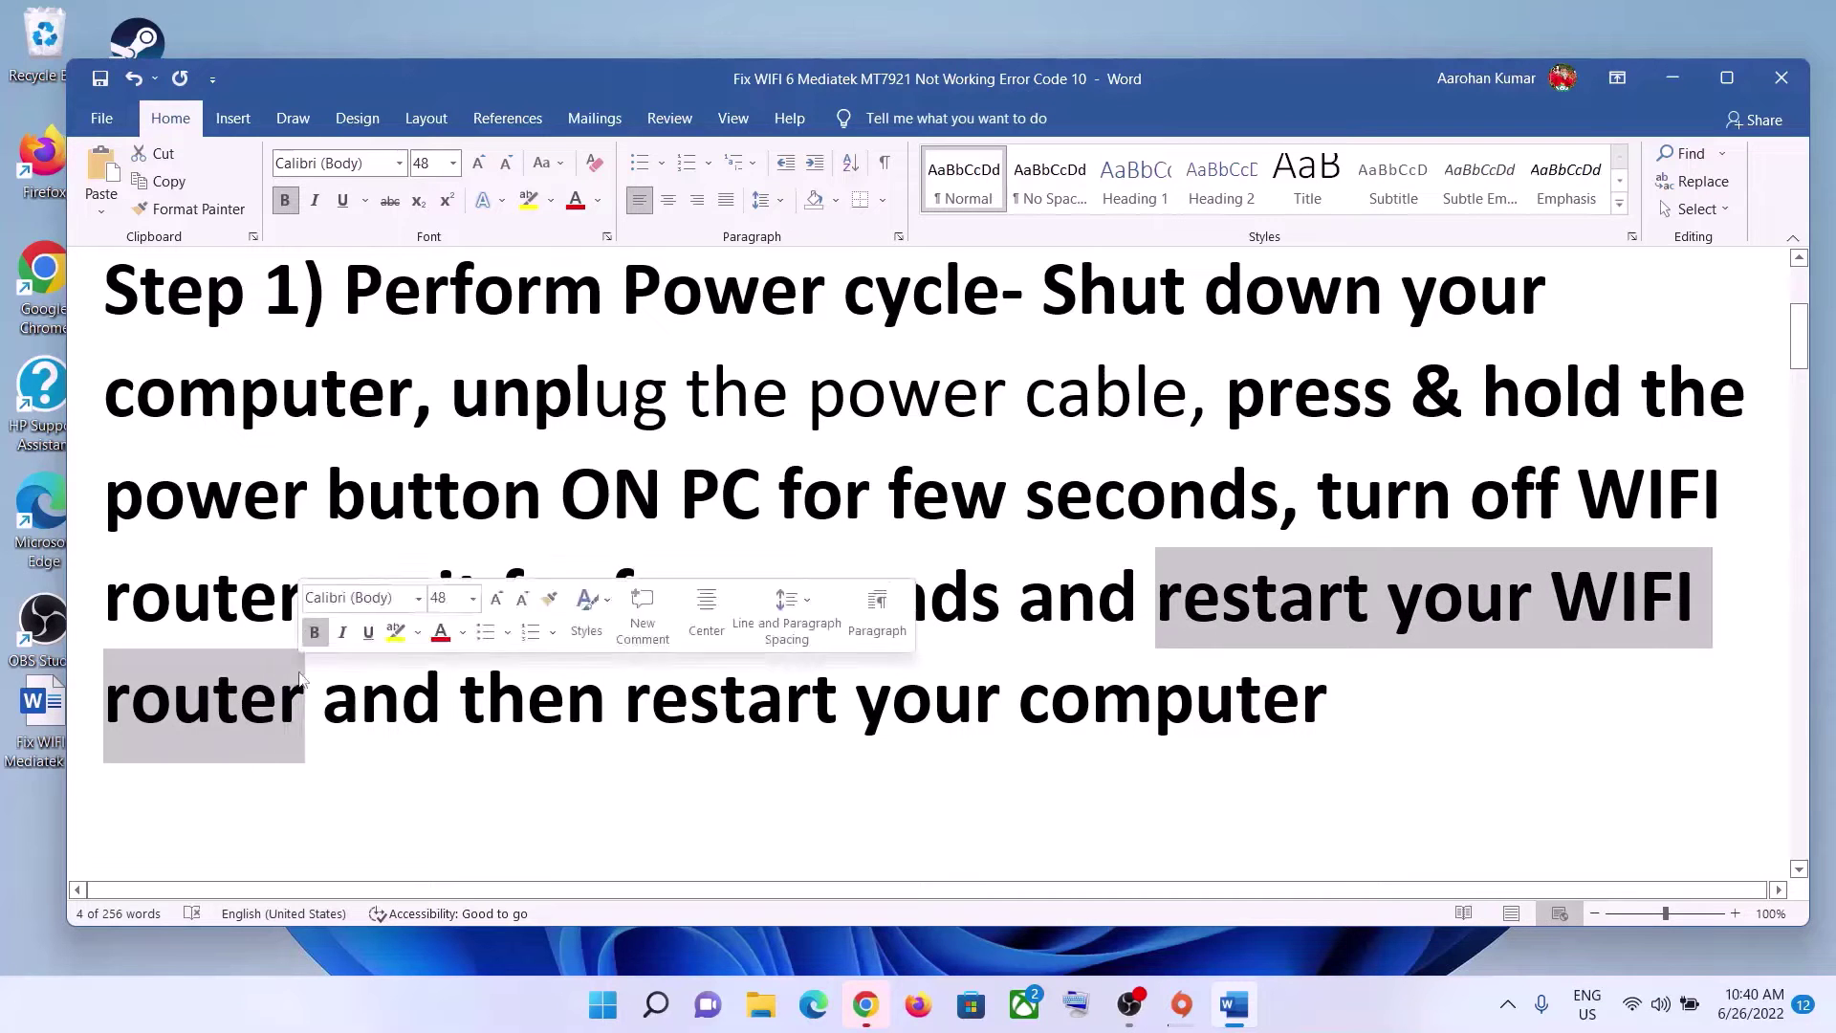
{"action": "left_click_drag", "start_coordinate": [461, 713], "coordinate": [1351, 713]}
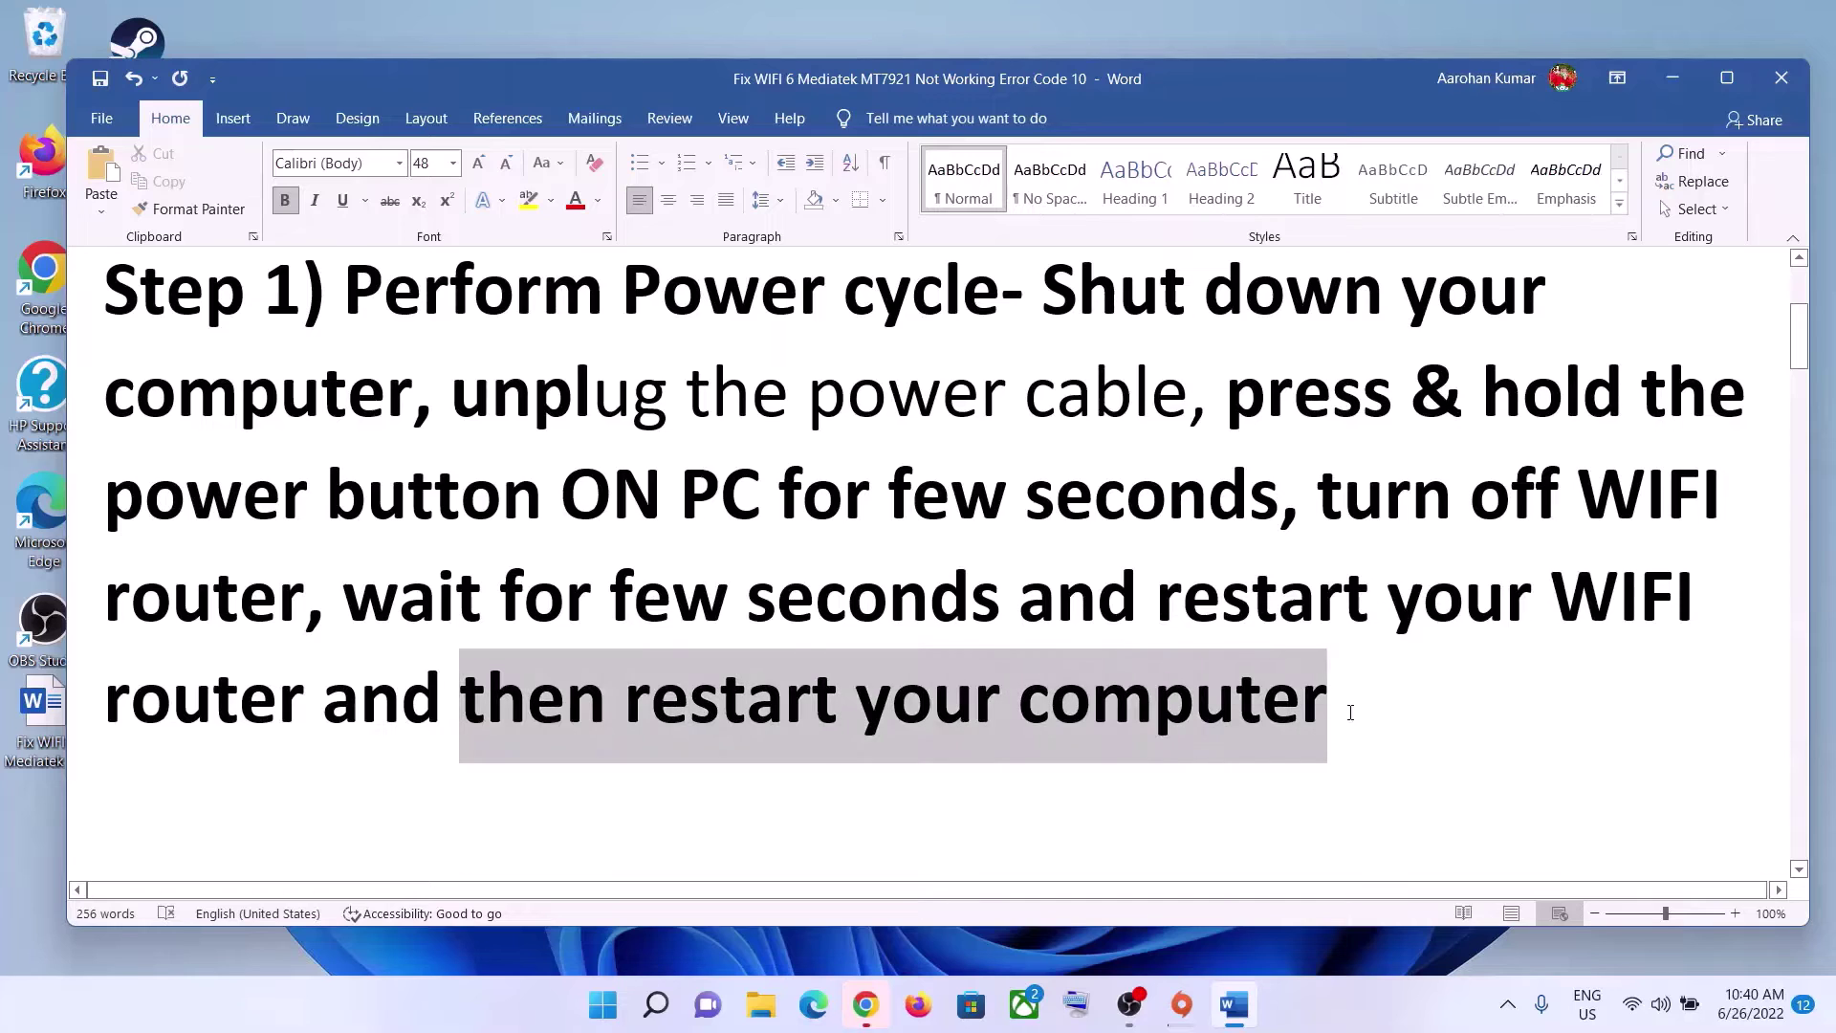
{"action": "left_click", "coordinate": [567, 712]}
{"action": "left_click_drag", "start_coordinate": [567, 712], "coordinate": [1200, 719]}
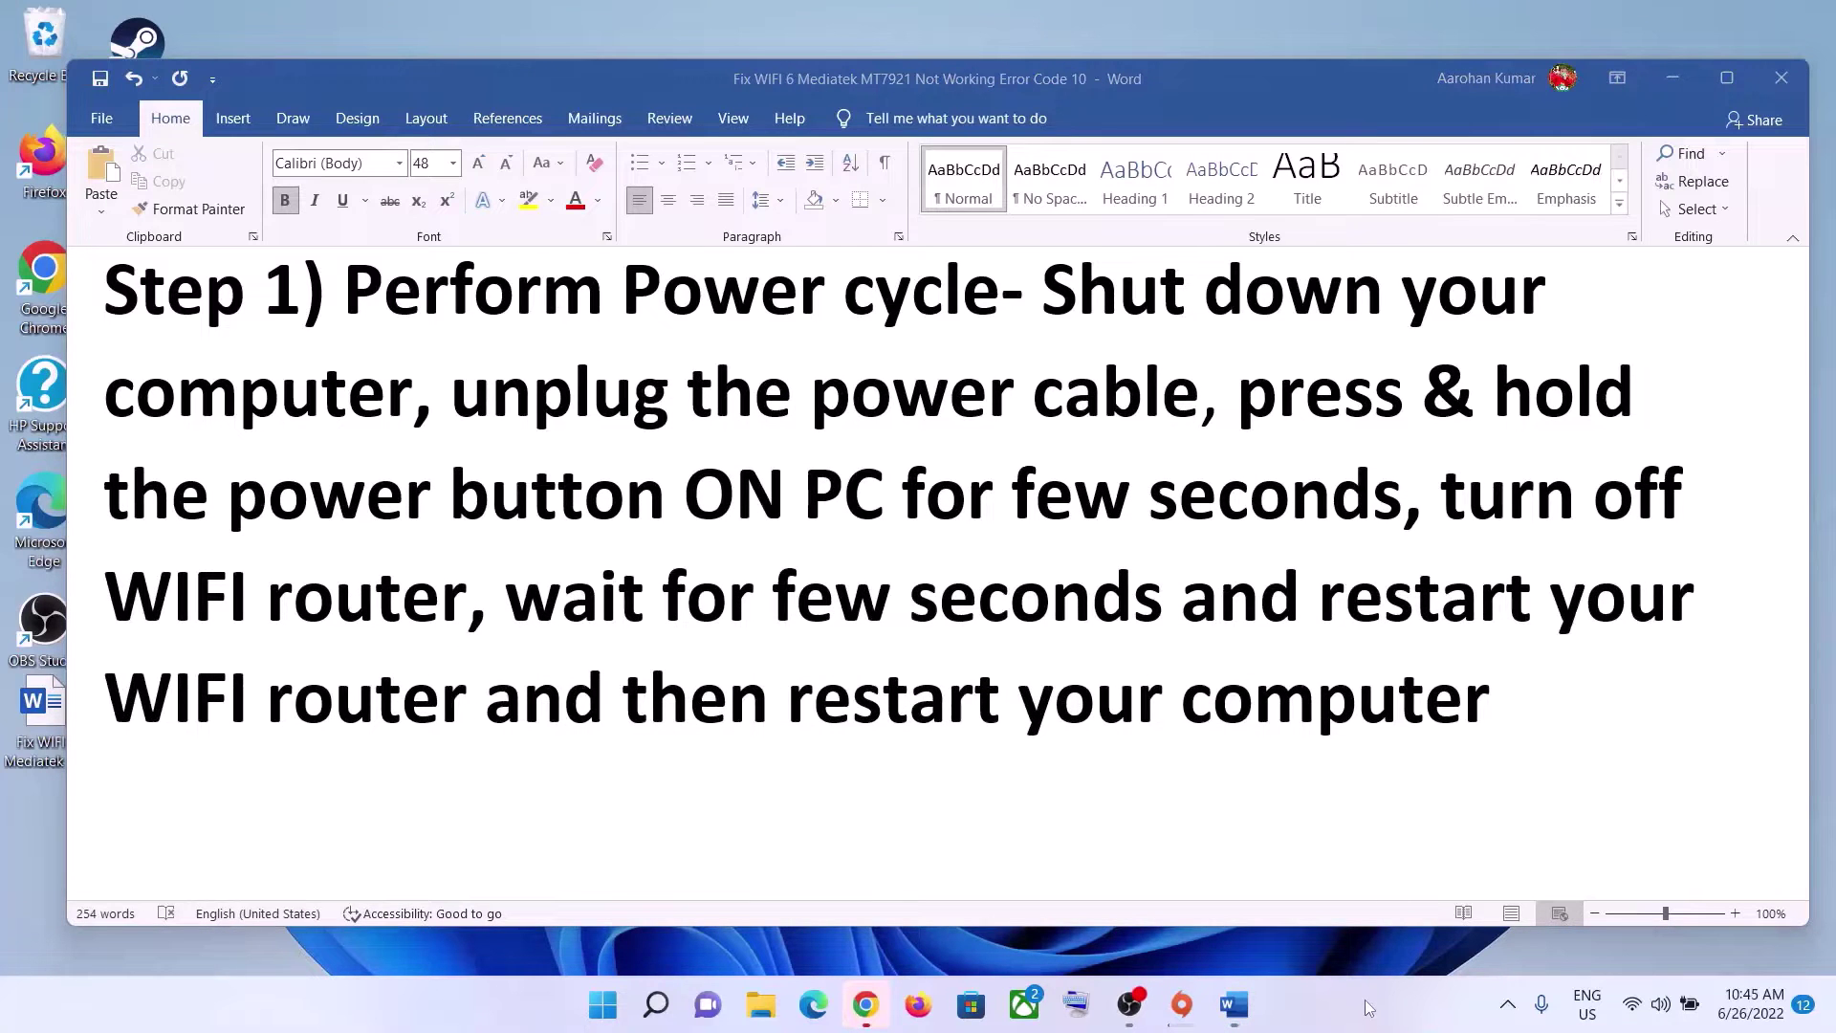
- Review the Step 2 heading on having WIFI on in the system BIOS, and show the Windows power options without choosing one
{"action": "scroll", "coordinate": [880, 756], "scroll_direction": "down", "scroll_amount": 4}
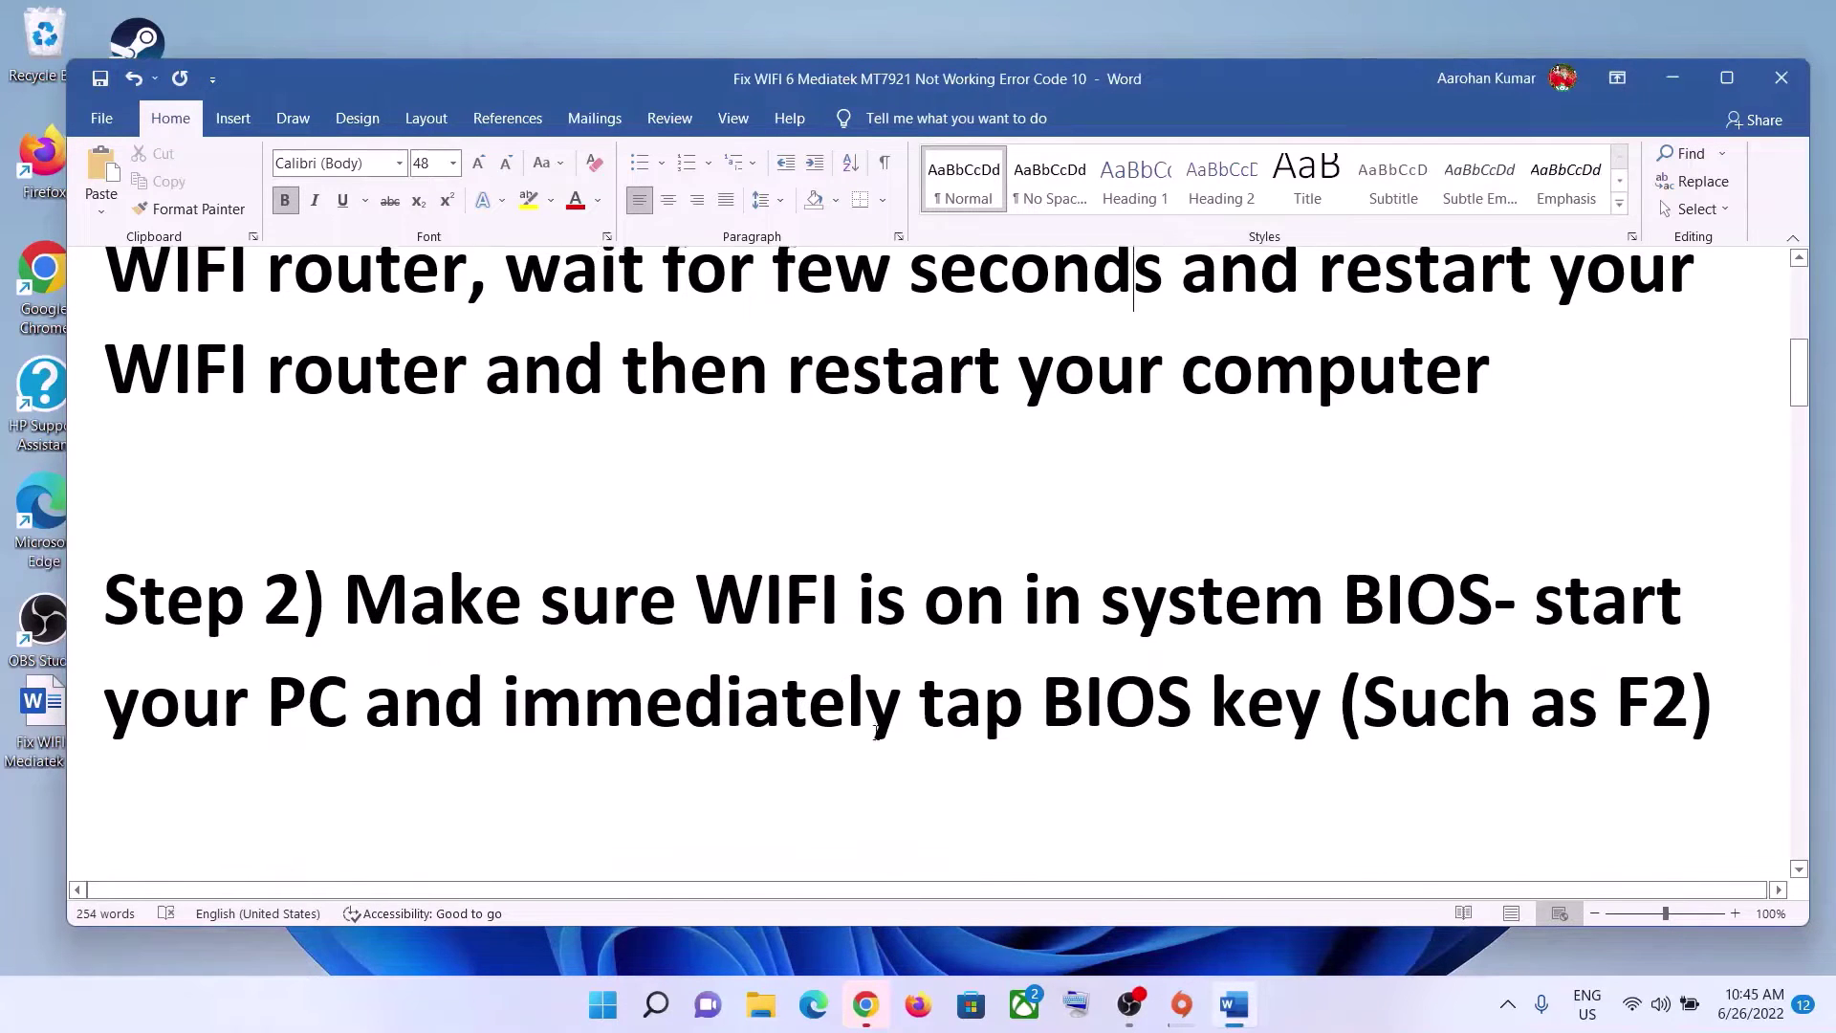
{"action": "left_click_drag", "start_coordinate": [344, 586], "coordinate": [1485, 574]}
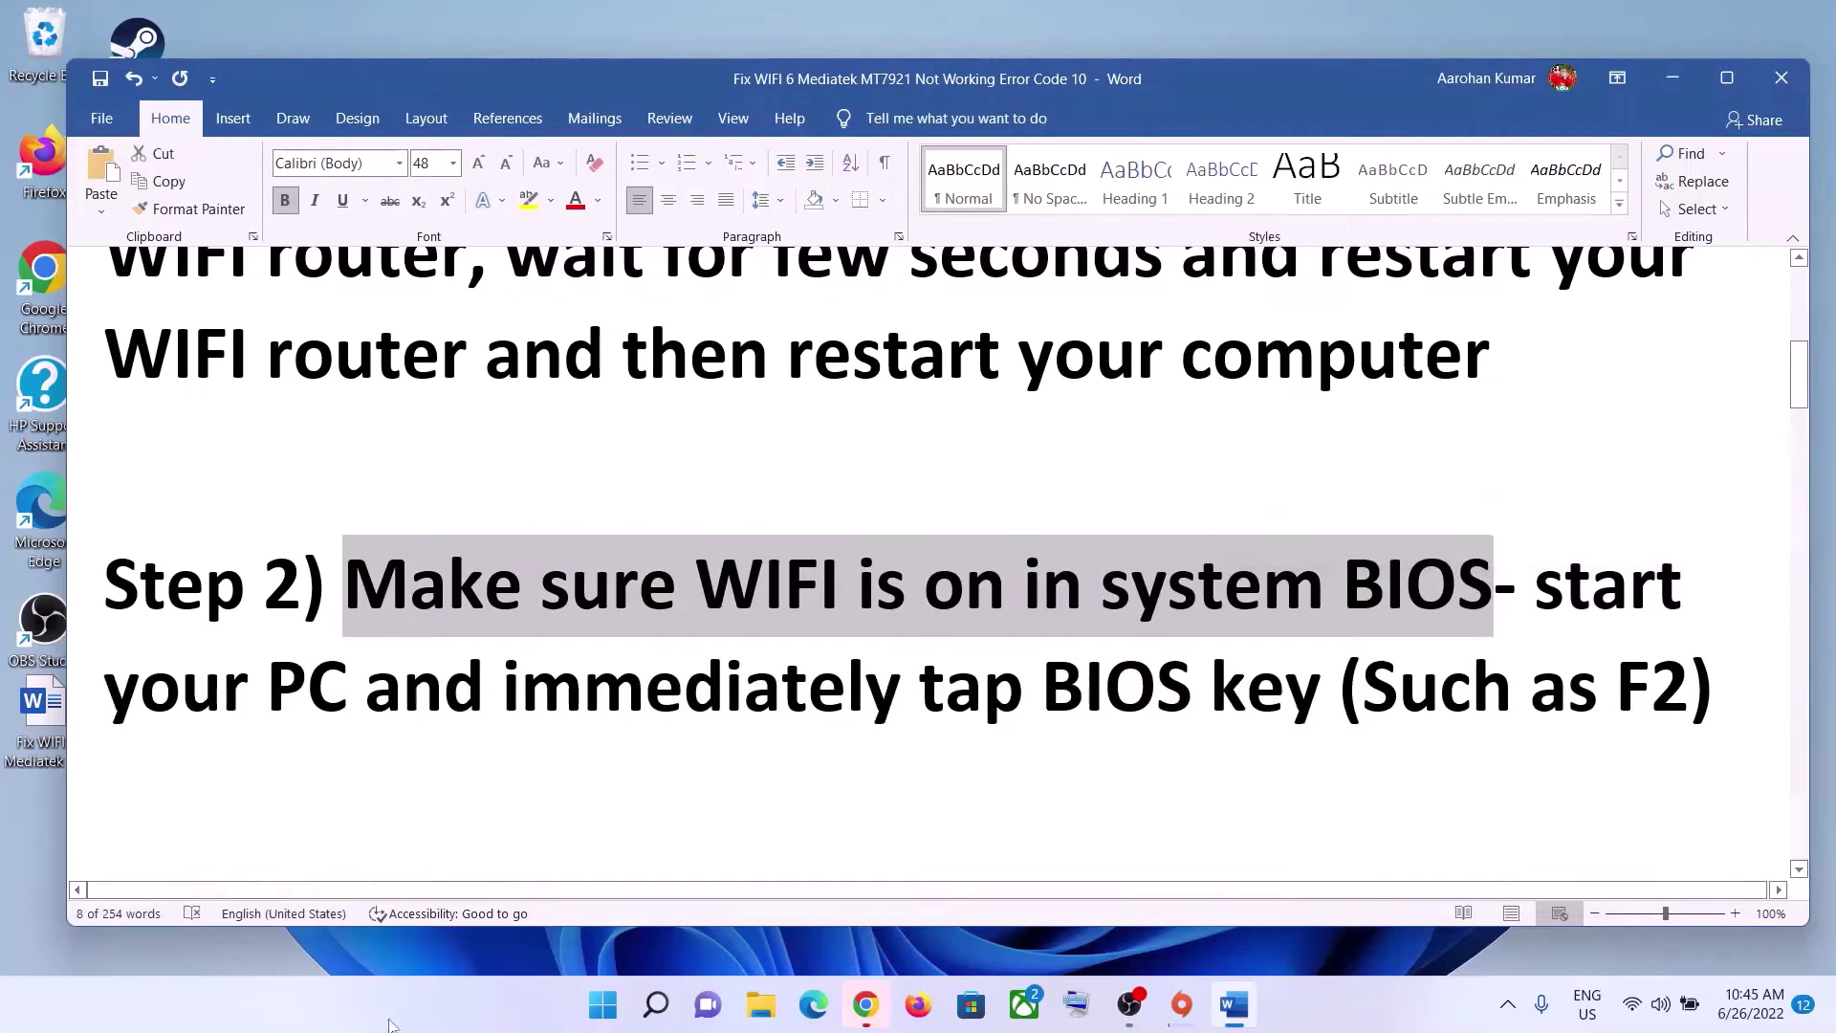
{"action": "left_click", "coordinate": [603, 1022]}
{"action": "left_click", "coordinate": [1214, 922]}
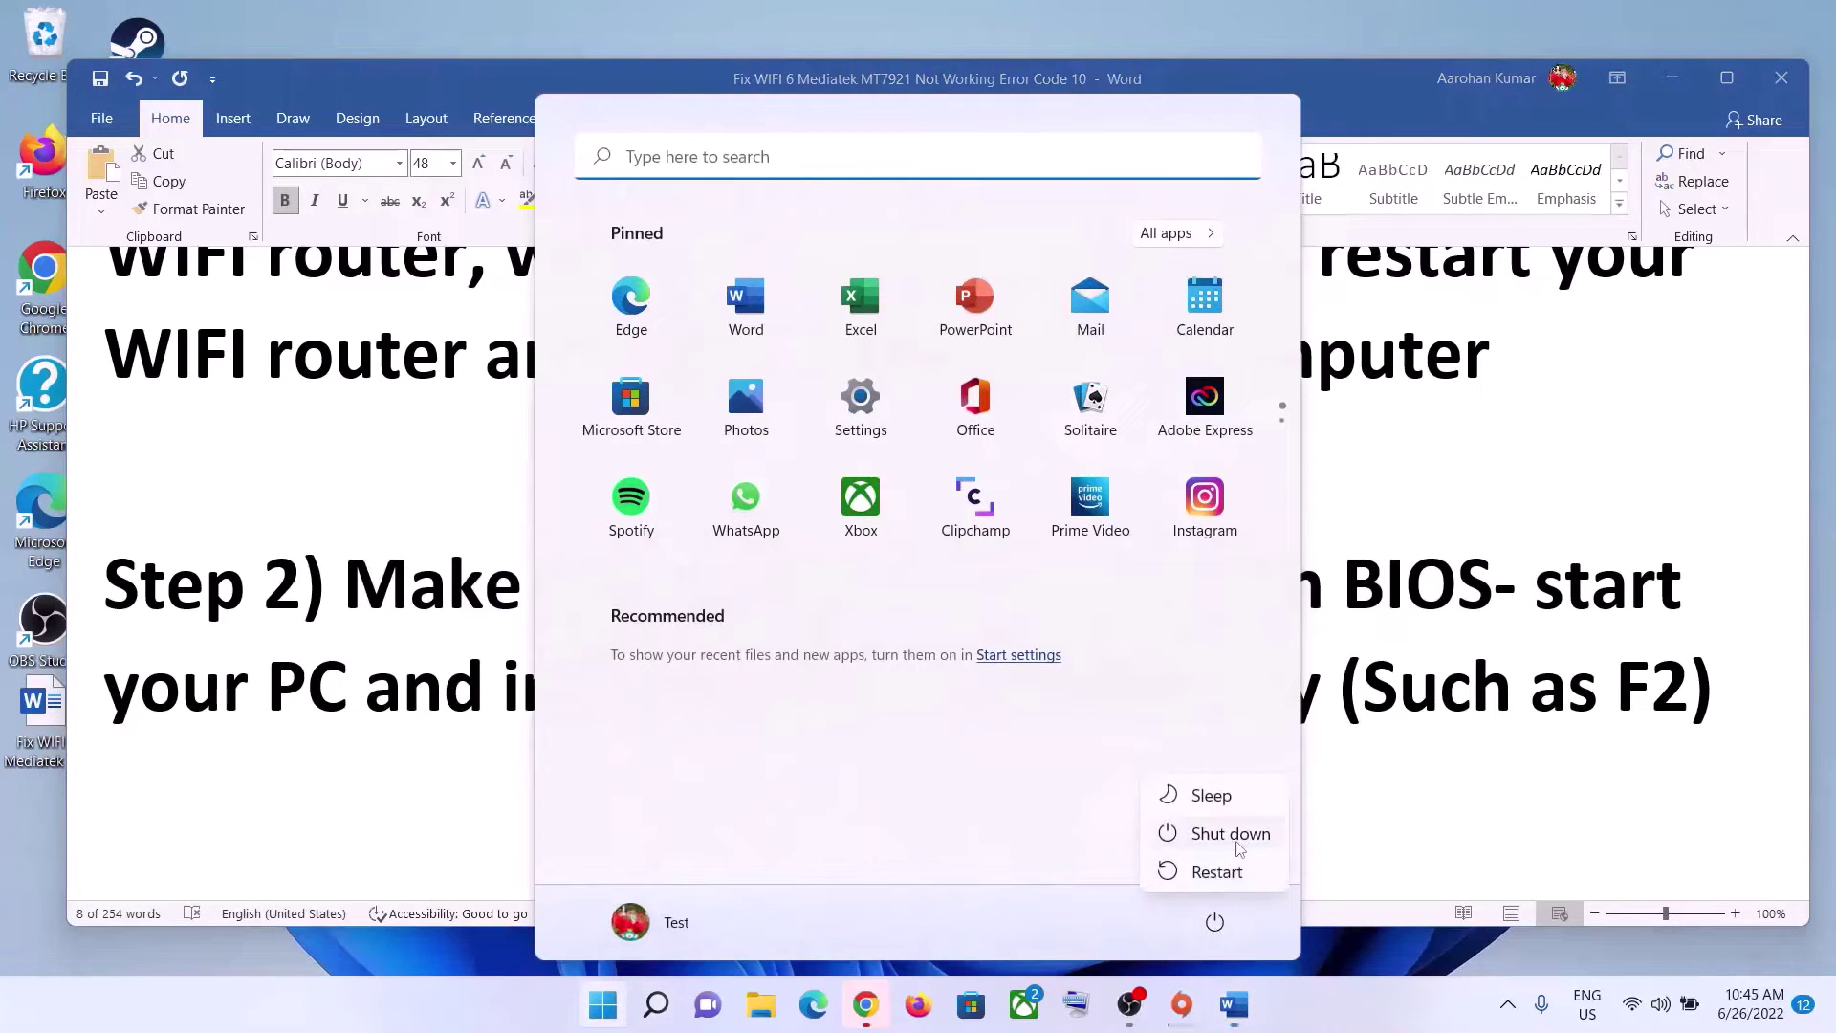
{"action": "key", "text": "Escape"}
{"action": "key", "text": "Escape"}
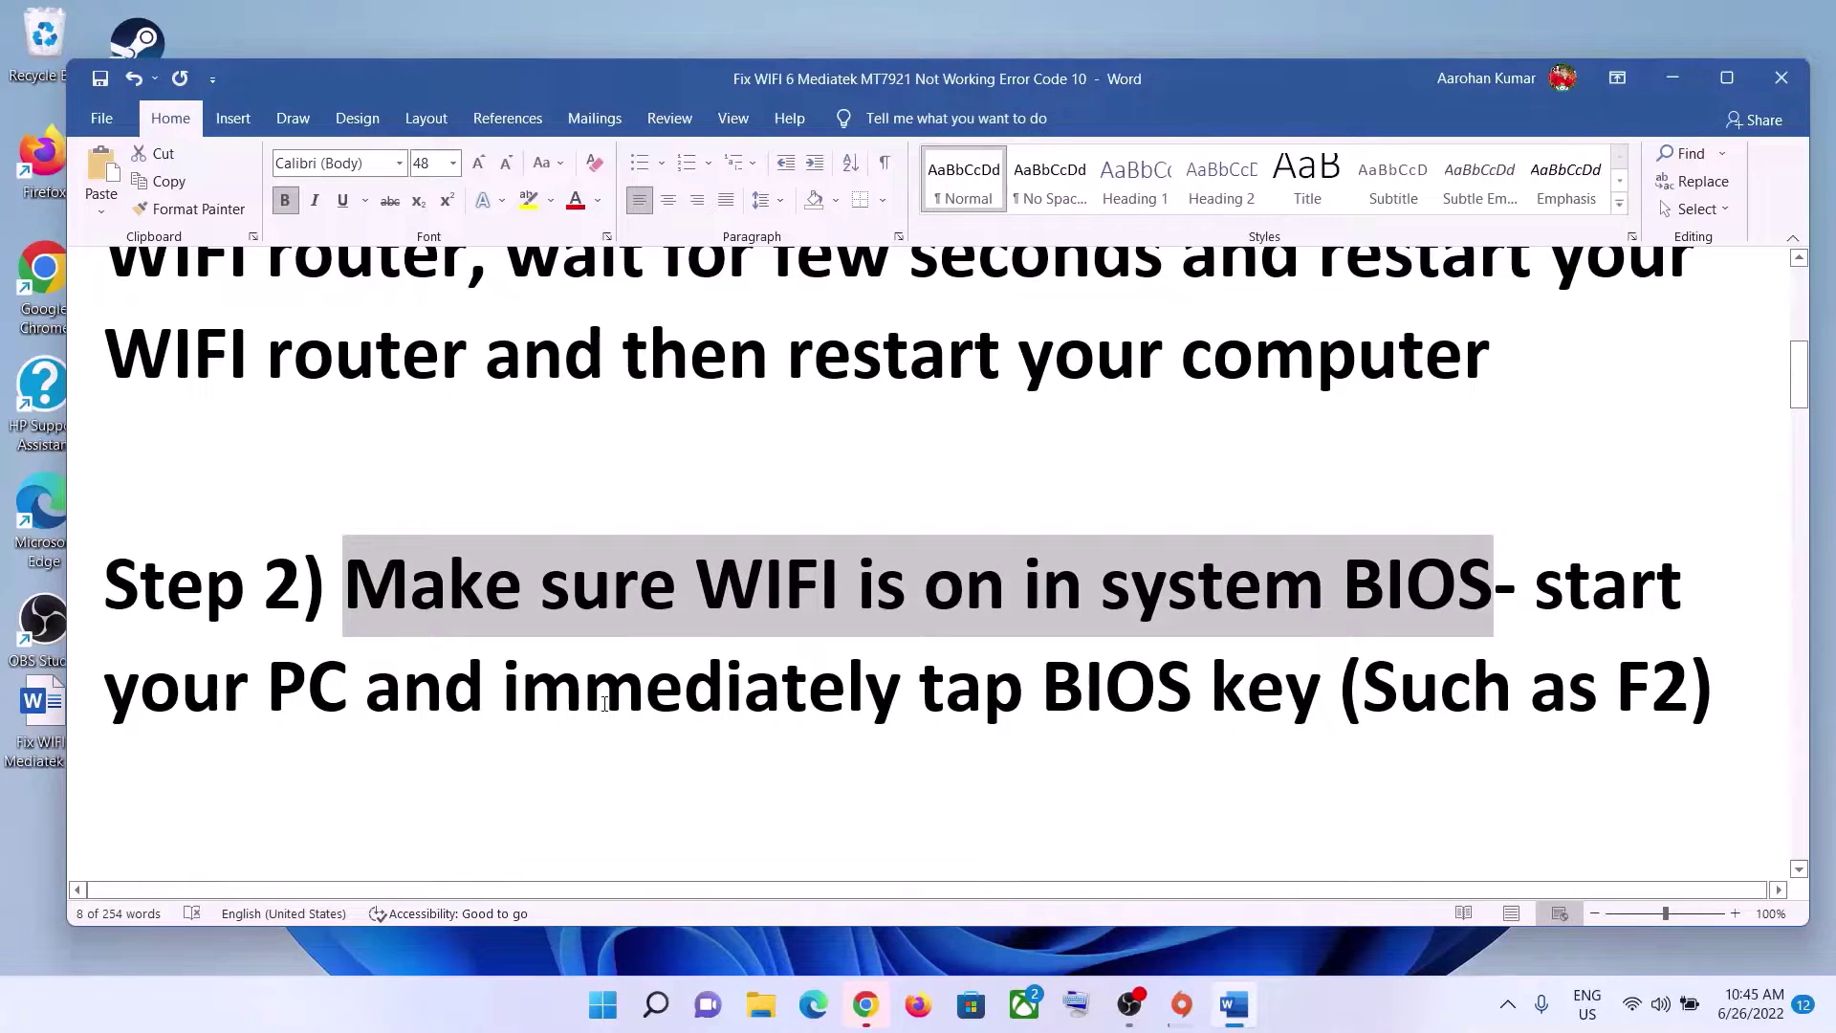
- Review the Step 2 instruction to tap the BIOS key, such as F2, and check that WIFI is on
{"action": "left_click_drag", "start_coordinate": [502, 689], "coordinate": [1210, 689]}
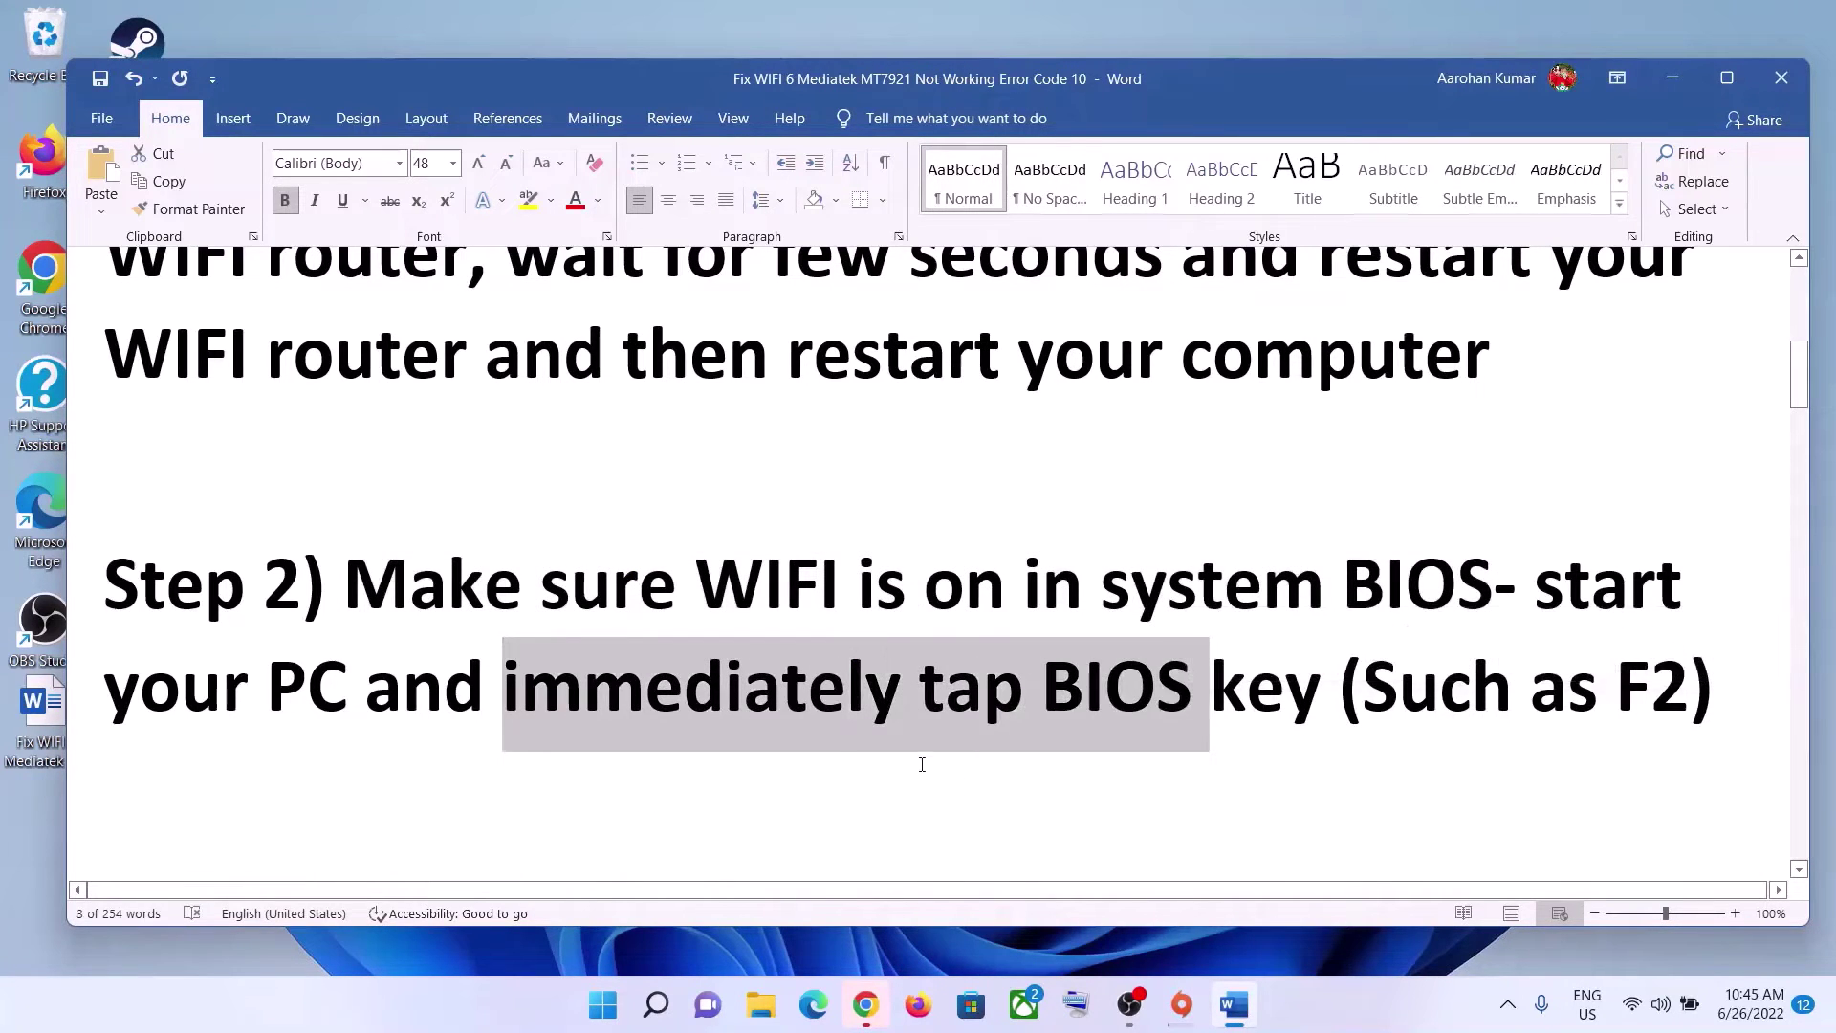
{"action": "left_click", "coordinate": [923, 794]}
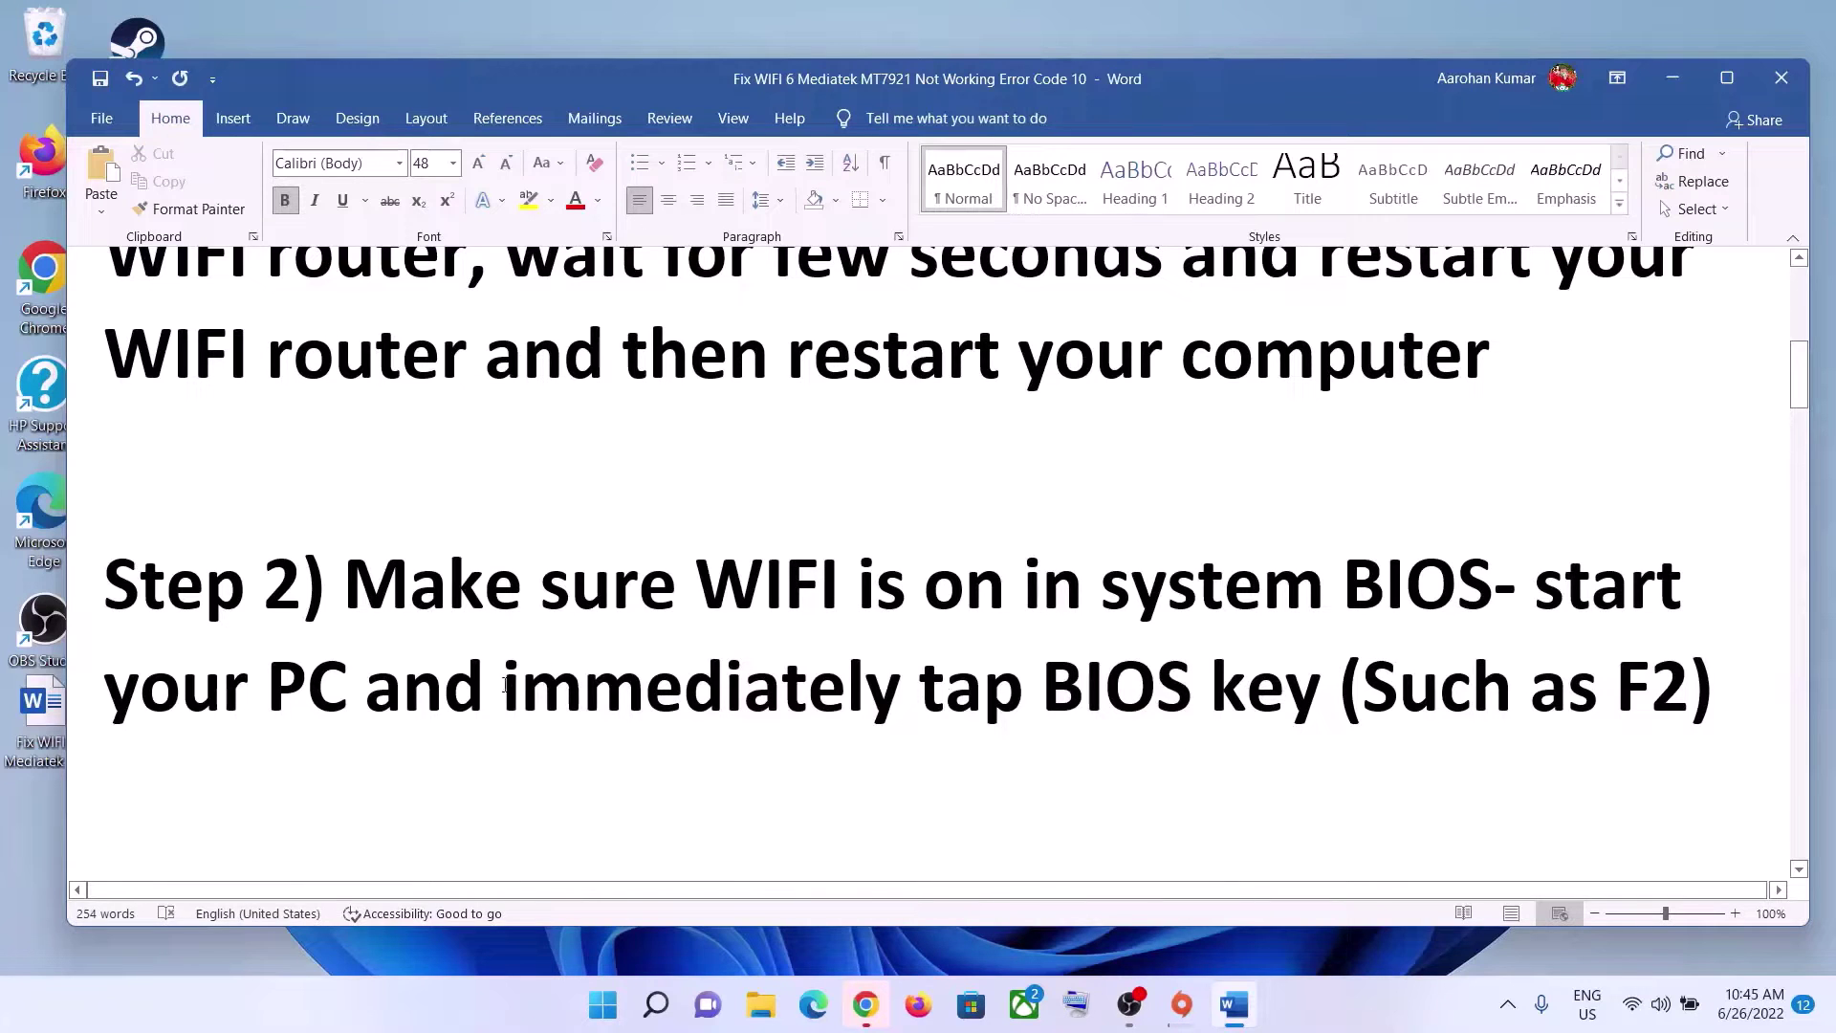
{"action": "left_click_drag", "start_coordinate": [514, 681], "coordinate": [984, 683]}
{"action": "left_click", "coordinate": [1286, 684]}
{"action": "left_click_drag", "start_coordinate": [1547, 681], "coordinate": [1651, 683]}
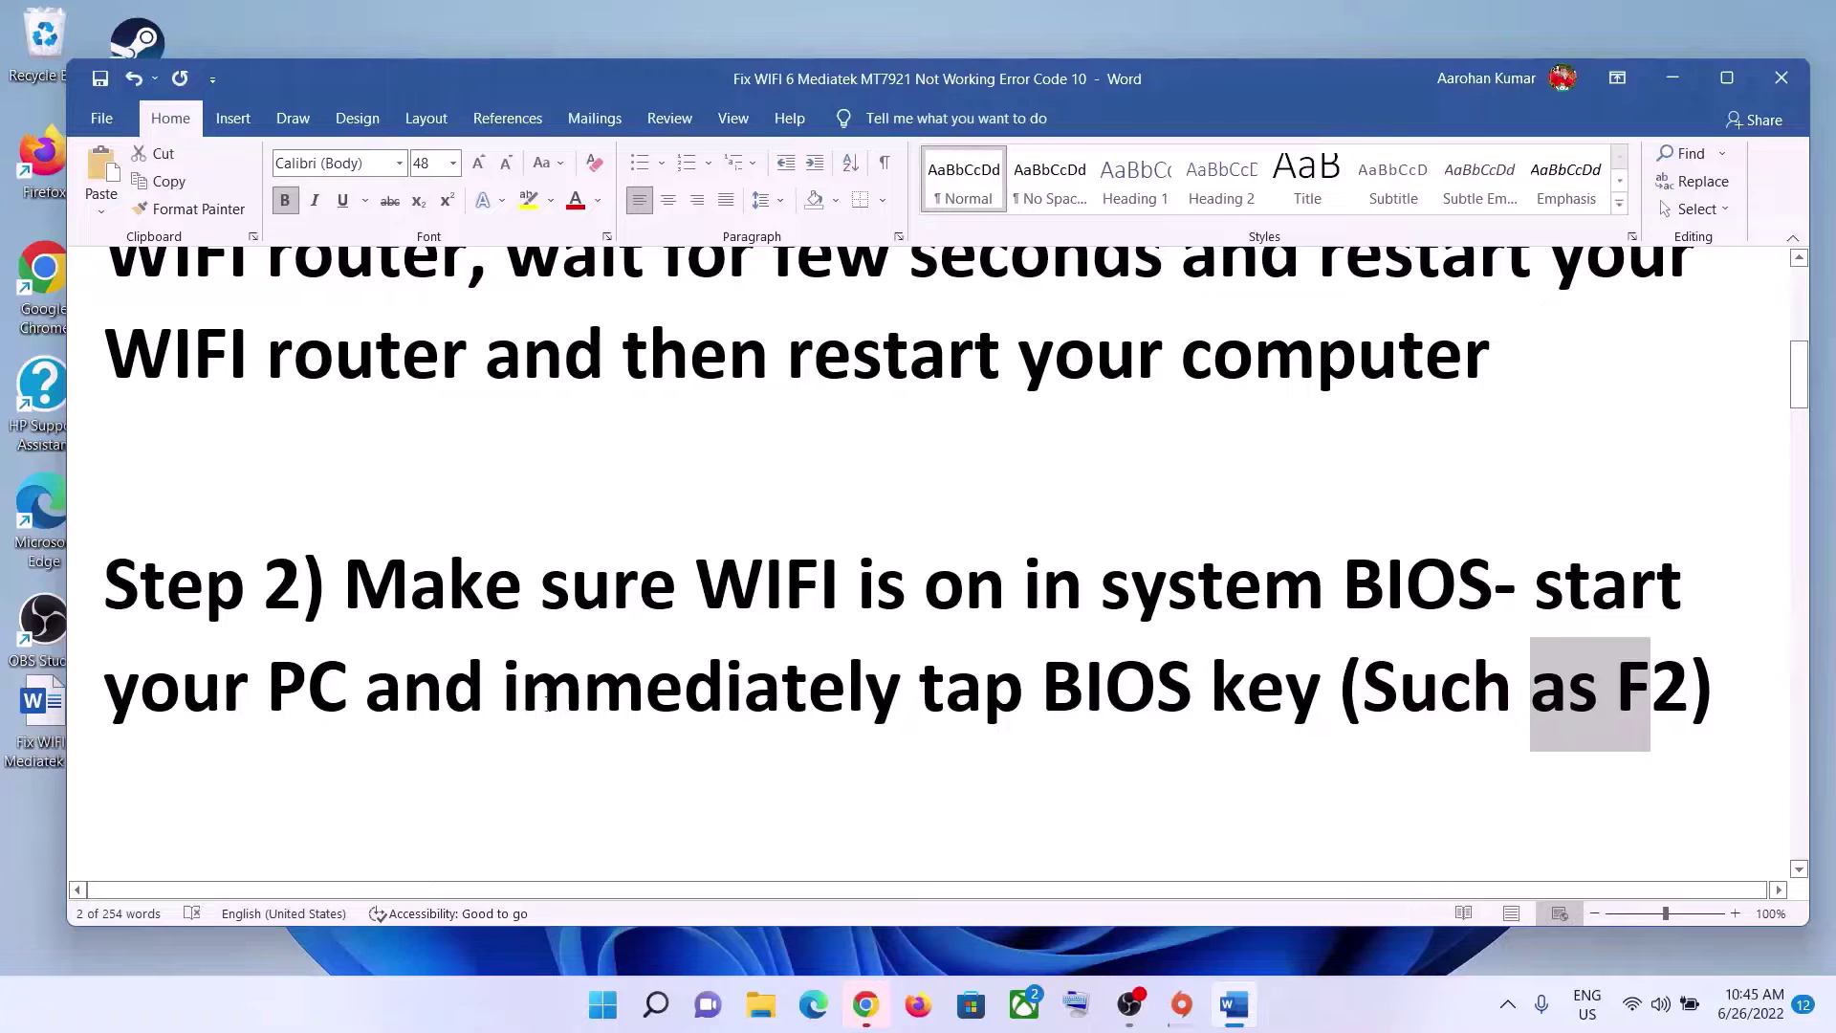
{"action": "left_click_drag", "start_coordinate": [418, 690], "coordinate": [1195, 686]}
{"action": "left_click_drag", "start_coordinate": [450, 581], "coordinate": [1477, 588]}
{"action": "left_click", "coordinate": [1138, 628]}
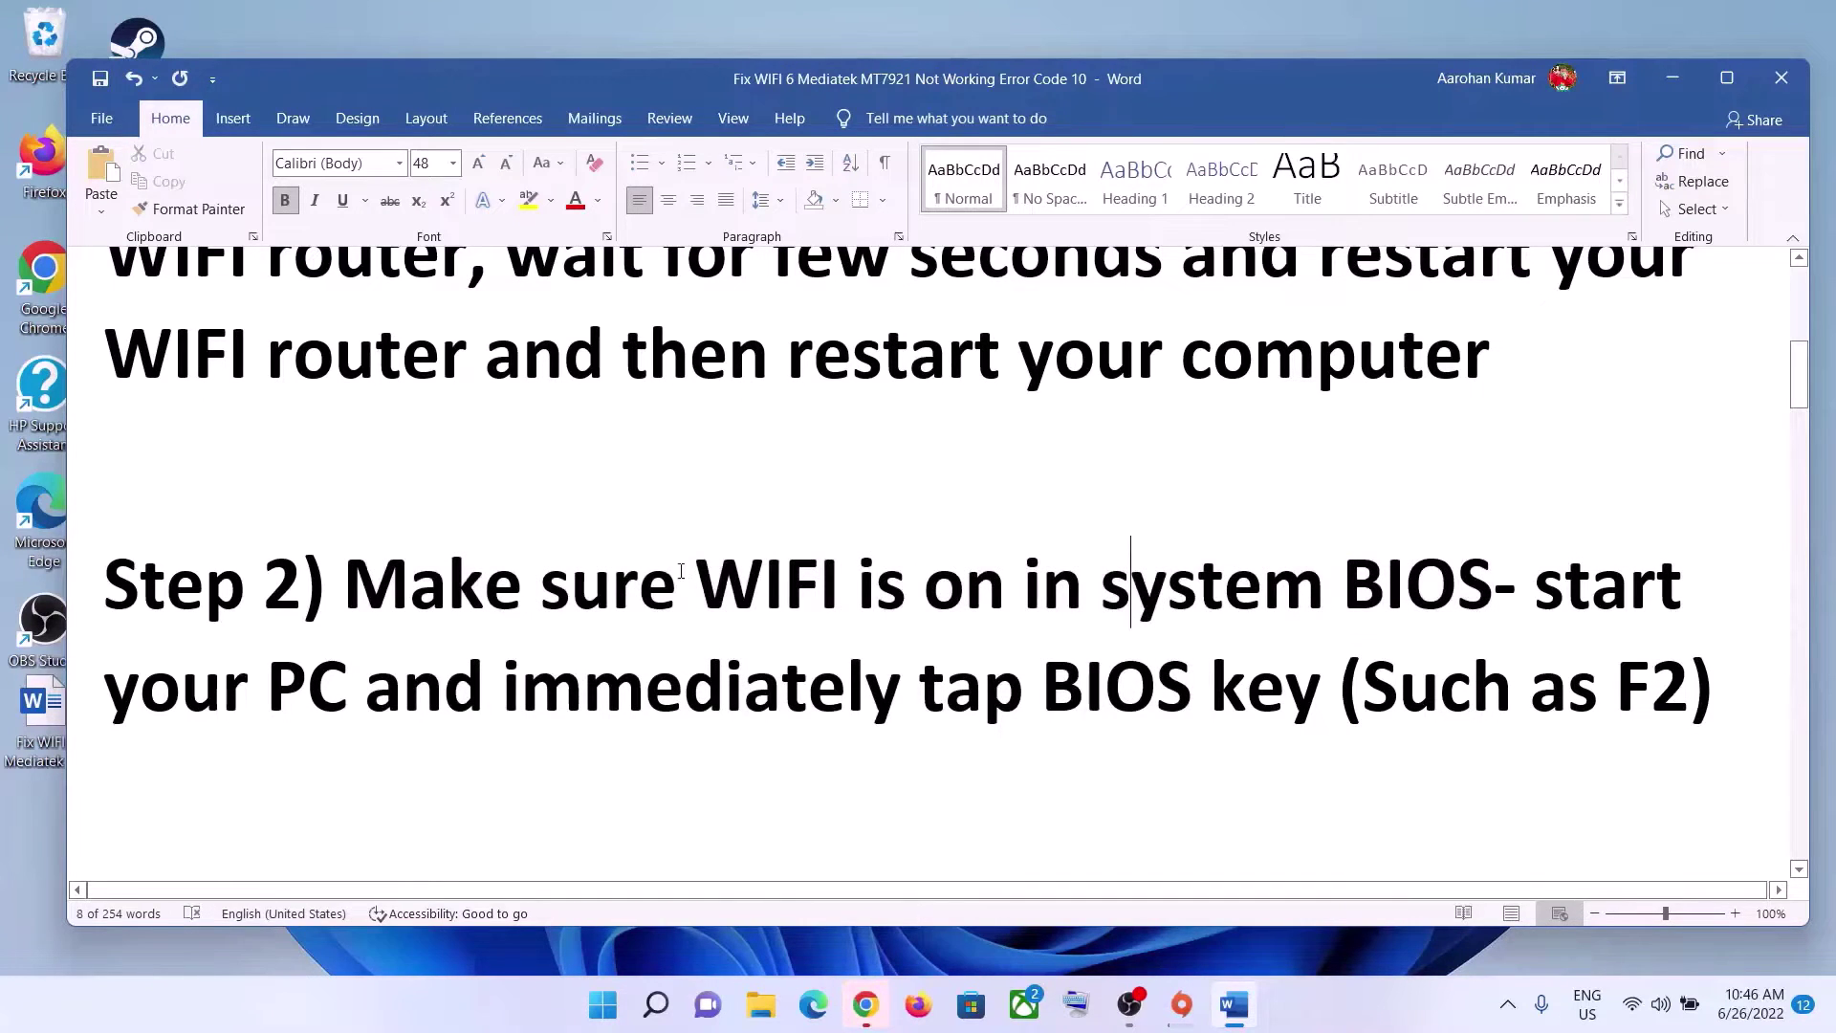
{"action": "left_click_drag", "start_coordinate": [679, 589], "coordinate": [1100, 589]}
- Review Step 3 of the document, on running the Network Troubleshooter
{"action": "scroll", "coordinate": [424, 691], "scroll_direction": "down", "scroll_amount": 1}
{"action": "scroll", "coordinate": [424, 691], "scroll_direction": "down", "scroll_amount": 2}
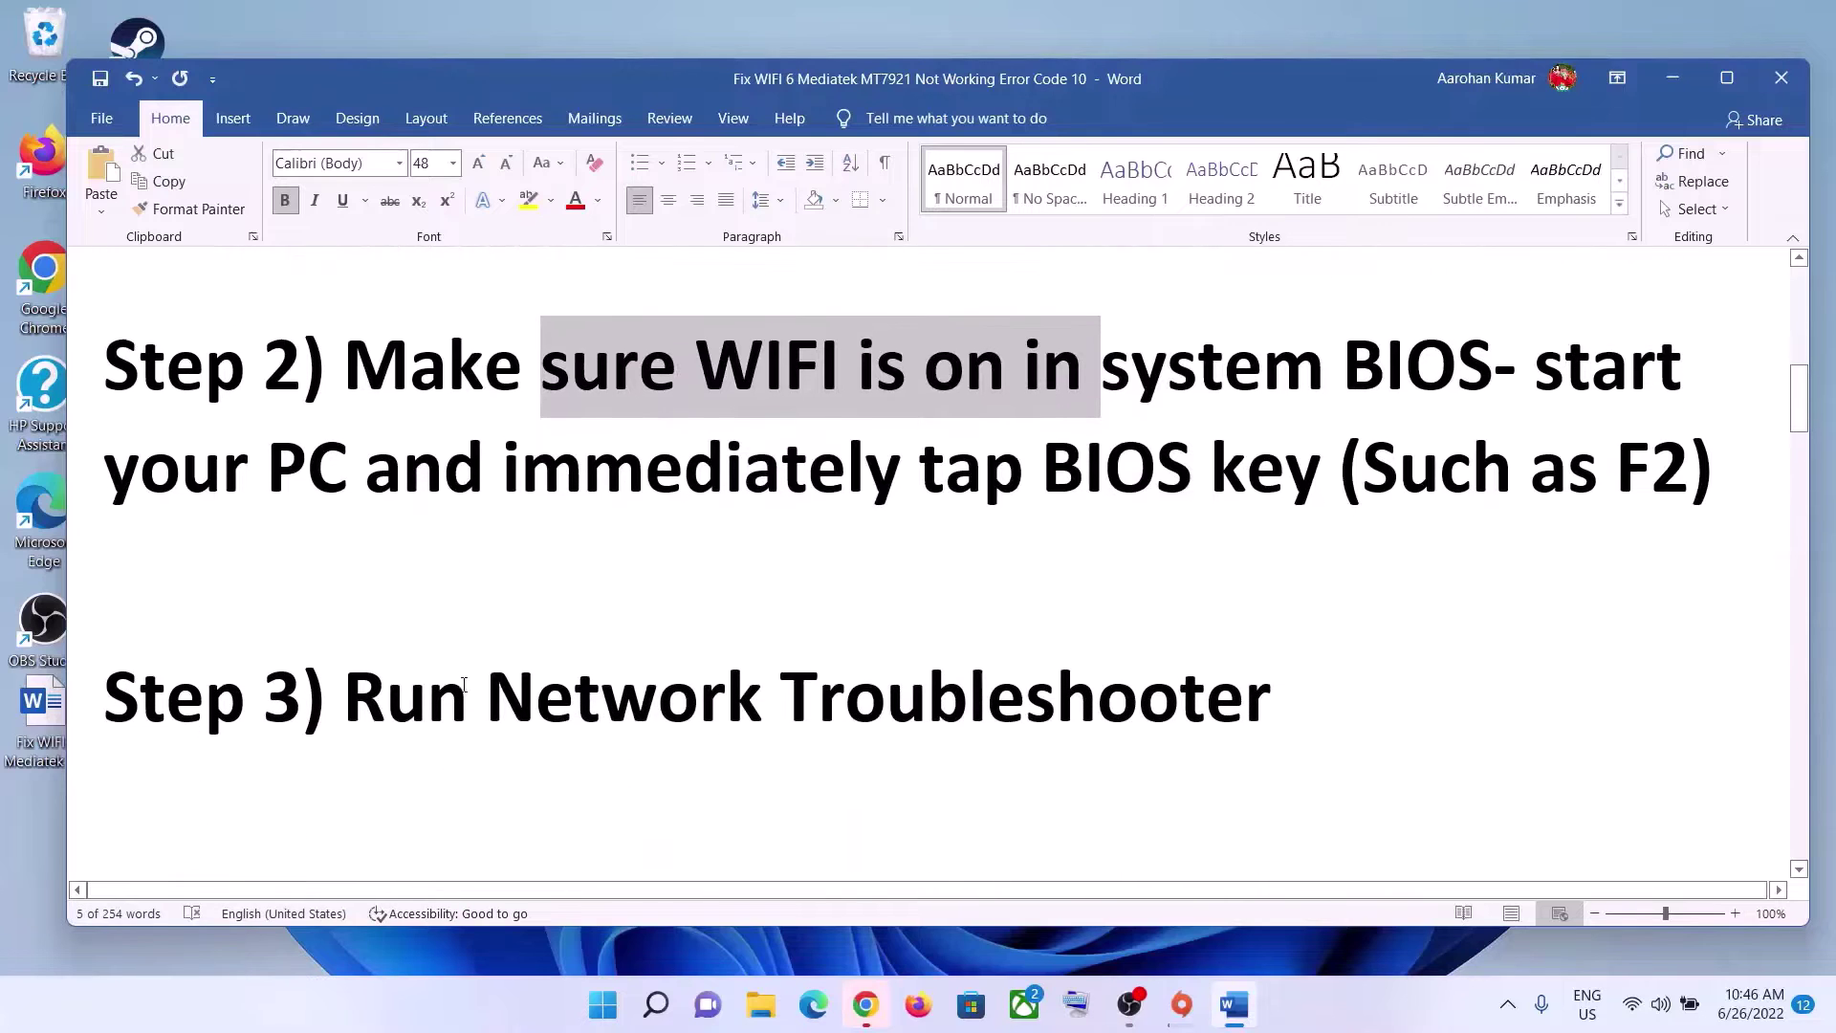
{"action": "left_click_drag", "start_coordinate": [344, 688], "coordinate": [1138, 681]}
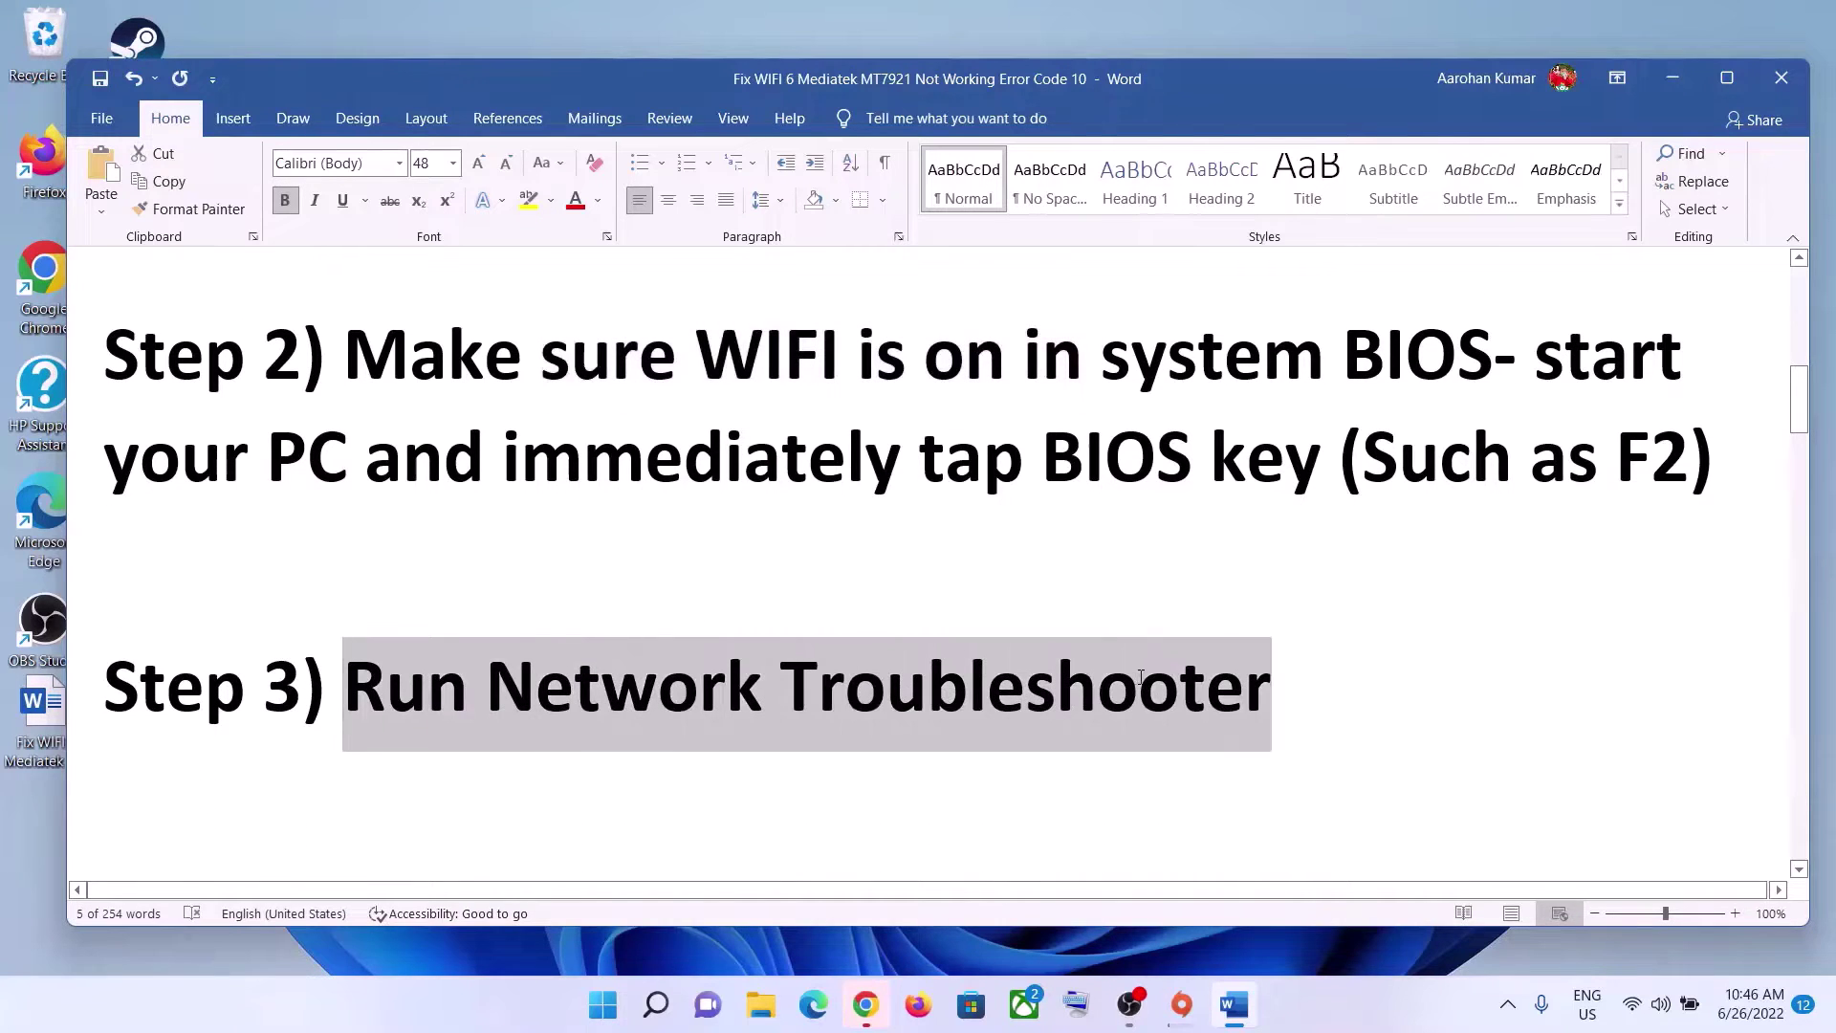
- Open Windows Settings and go to the Other troubleshooters page in the system's Troubleshoot section
{"action": "left_click", "coordinate": [585, 1018]}
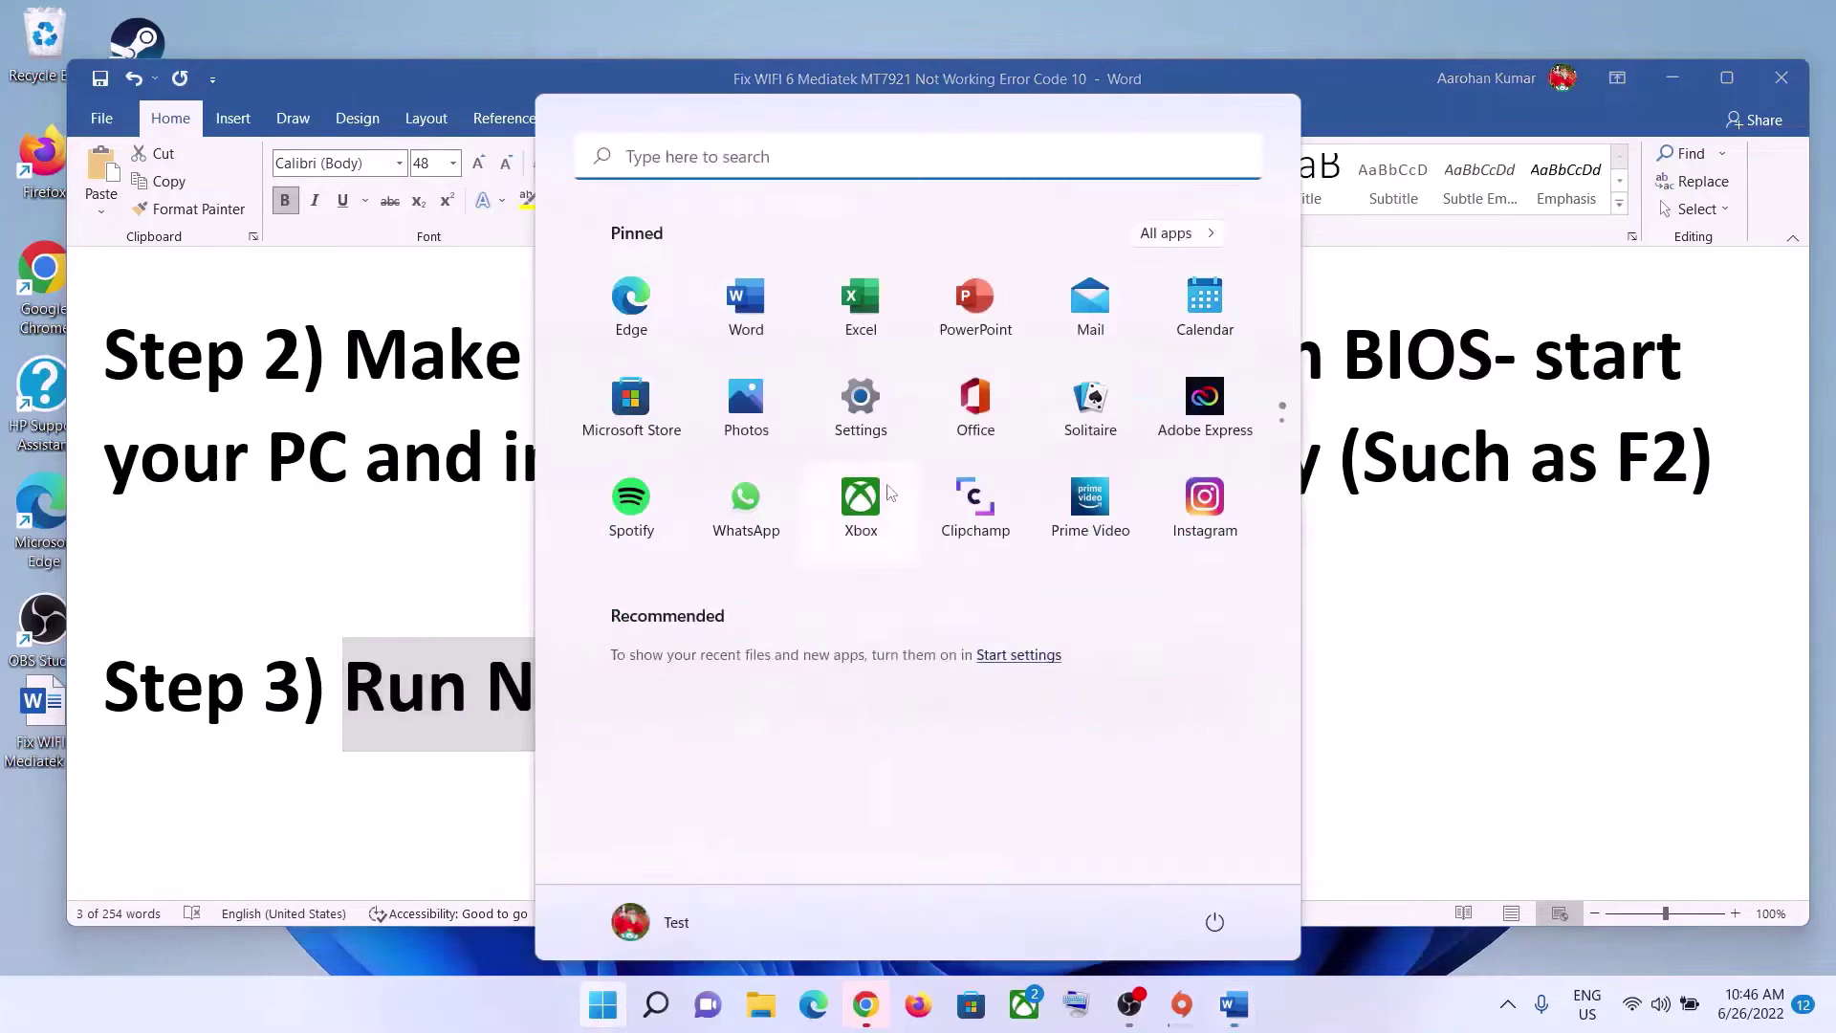
{"action": "left_click", "coordinate": [872, 436]}
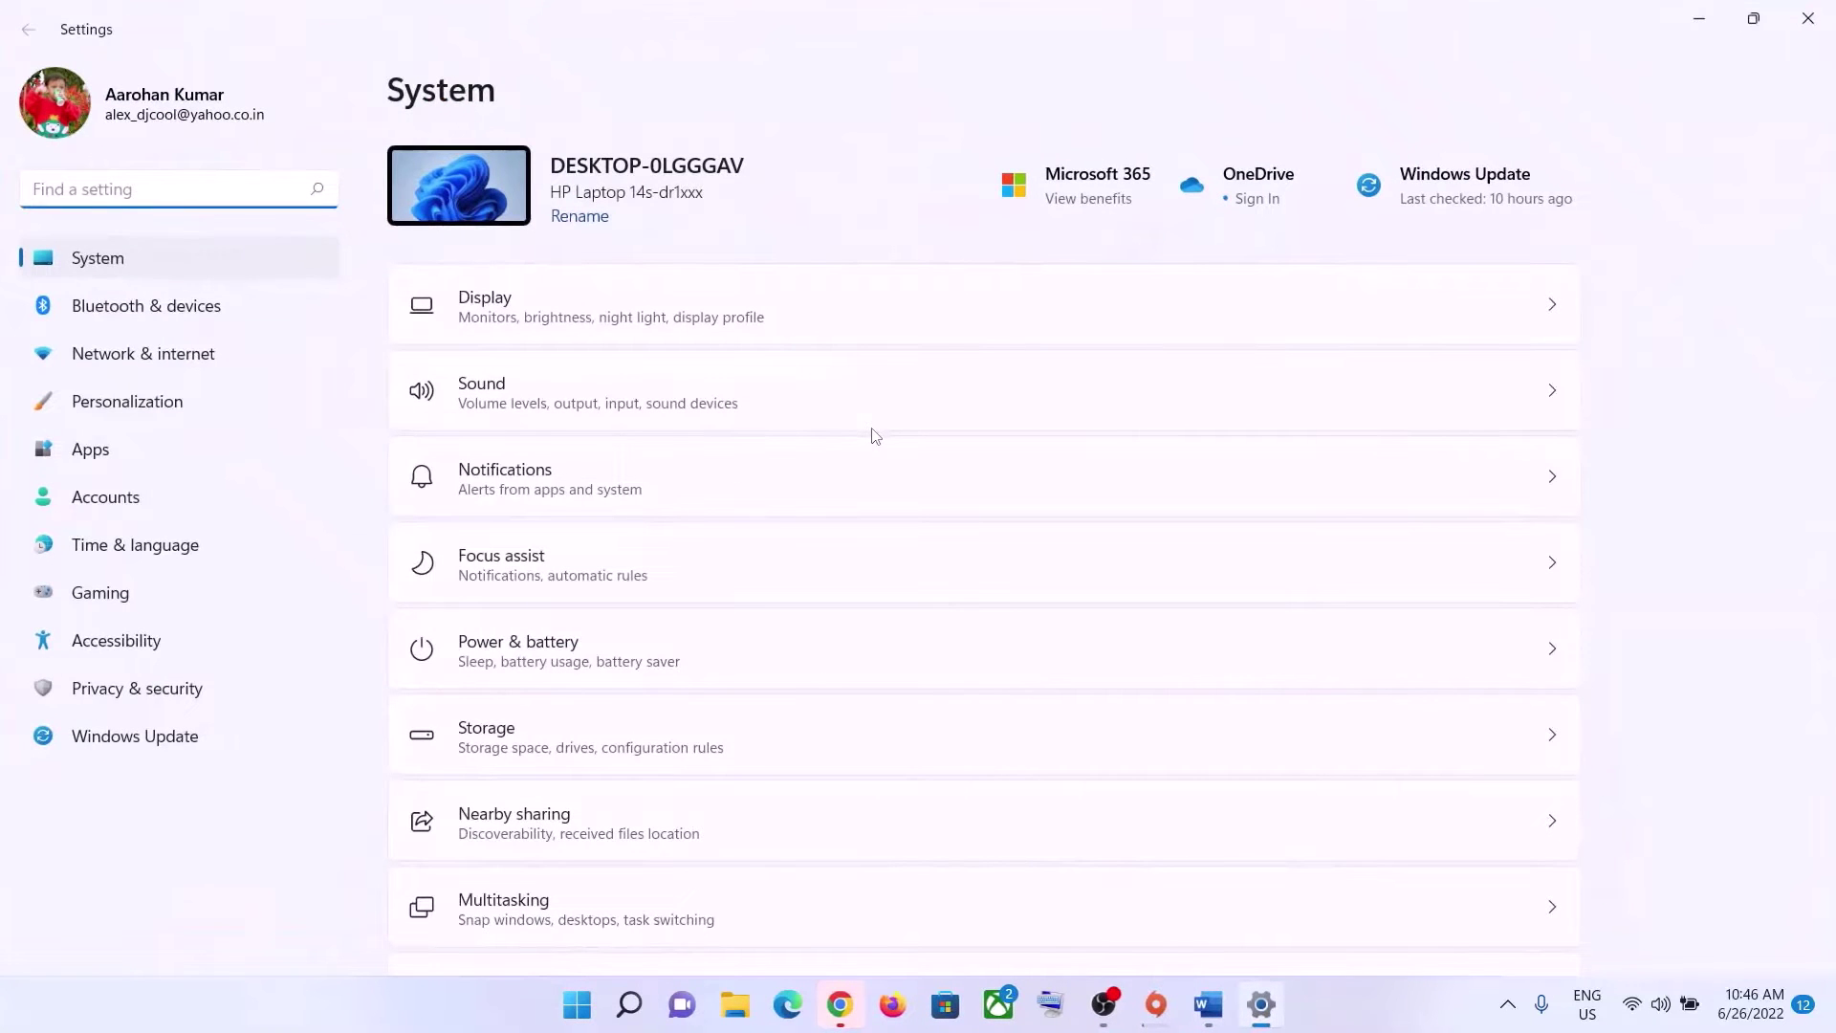
{"action": "left_click", "coordinate": [224, 263]}
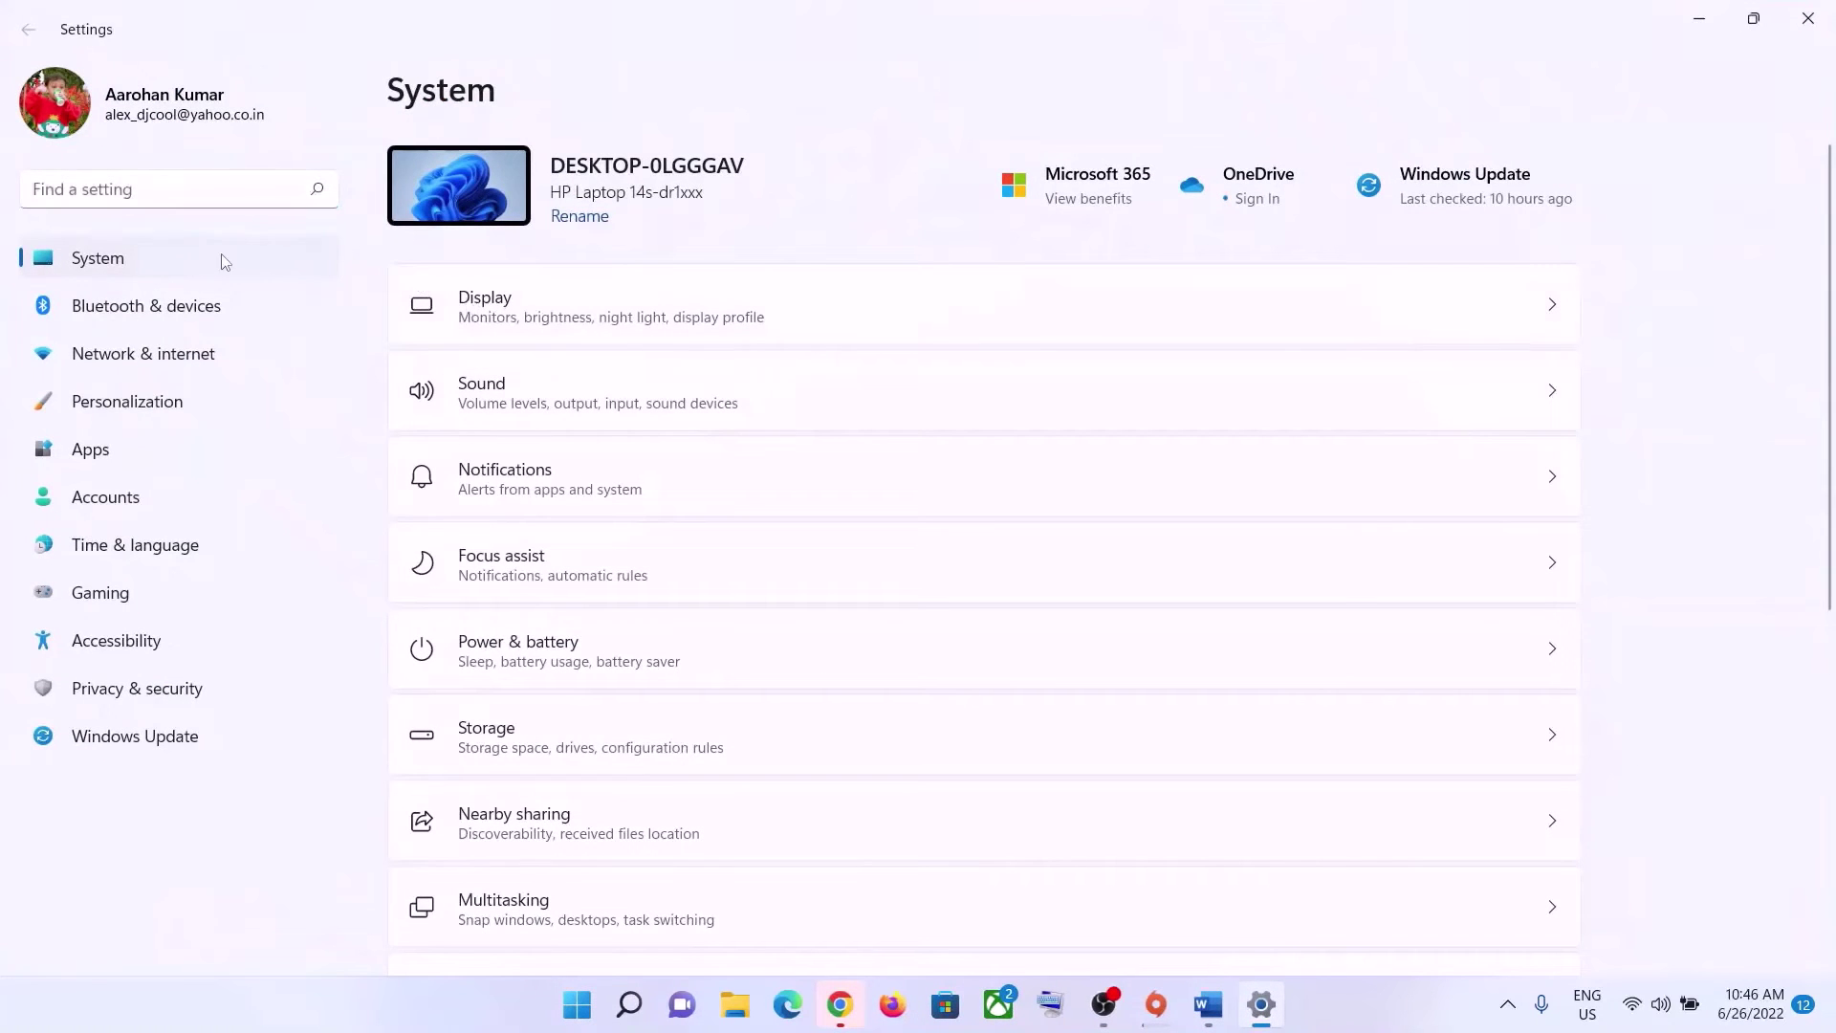
{"action": "scroll", "coordinate": [660, 660], "scroll_direction": "down", "scroll_amount": 5}
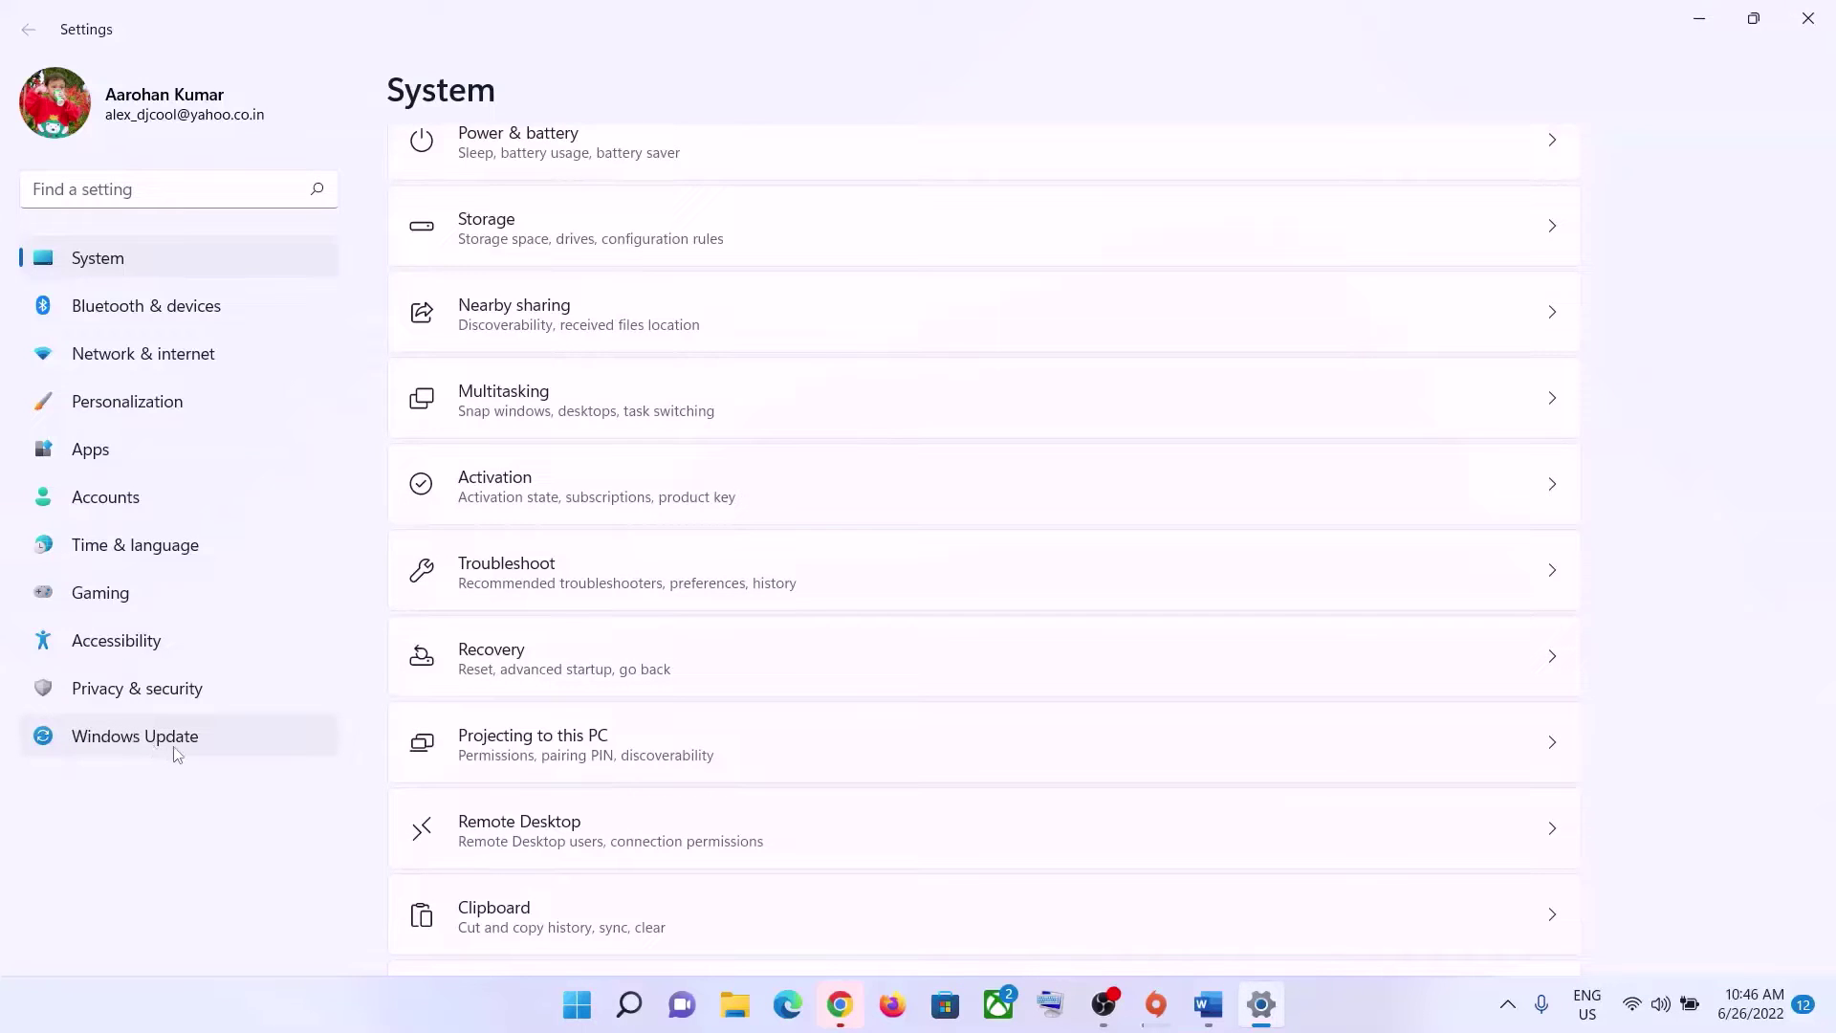
{"action": "left_click", "coordinate": [593, 574]}
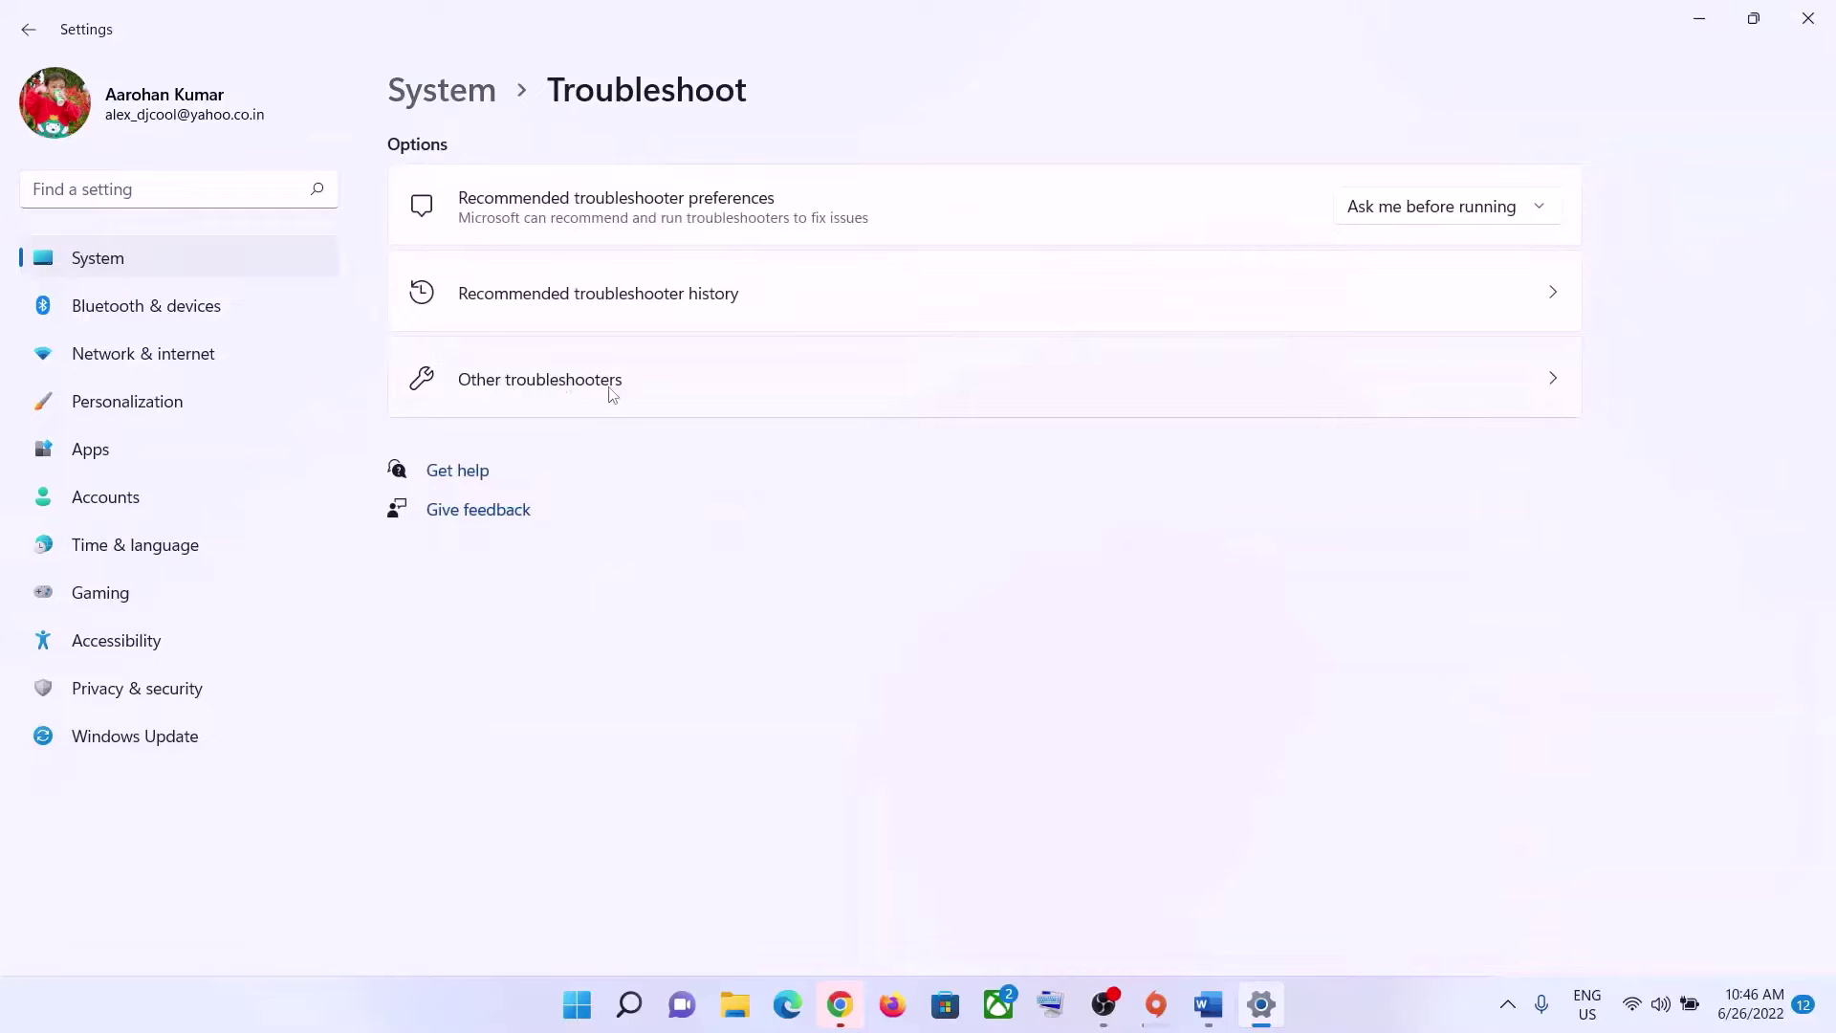
{"action": "left_click", "coordinate": [551, 388]}
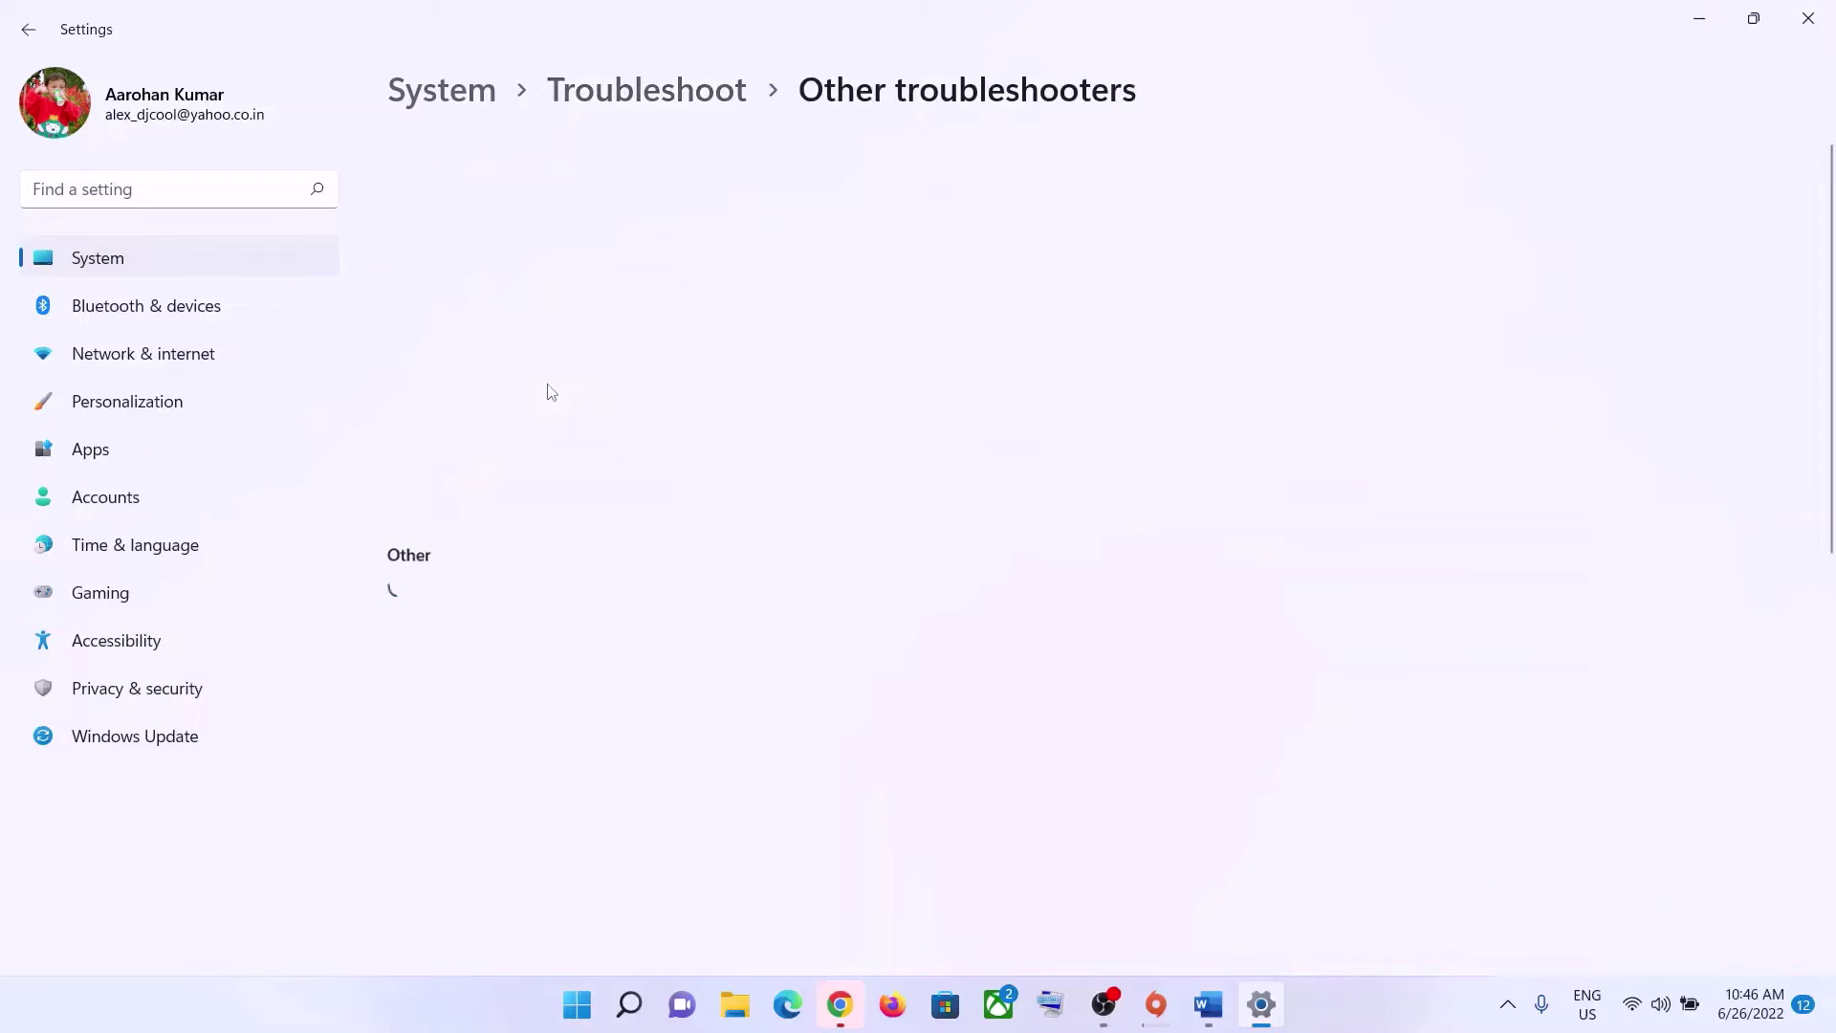
- Run the Network Adapter troubleshooter and cancel it while it is detecting problems
{"action": "scroll", "coordinate": [611, 570], "scroll_direction": "down", "scroll_amount": 5}
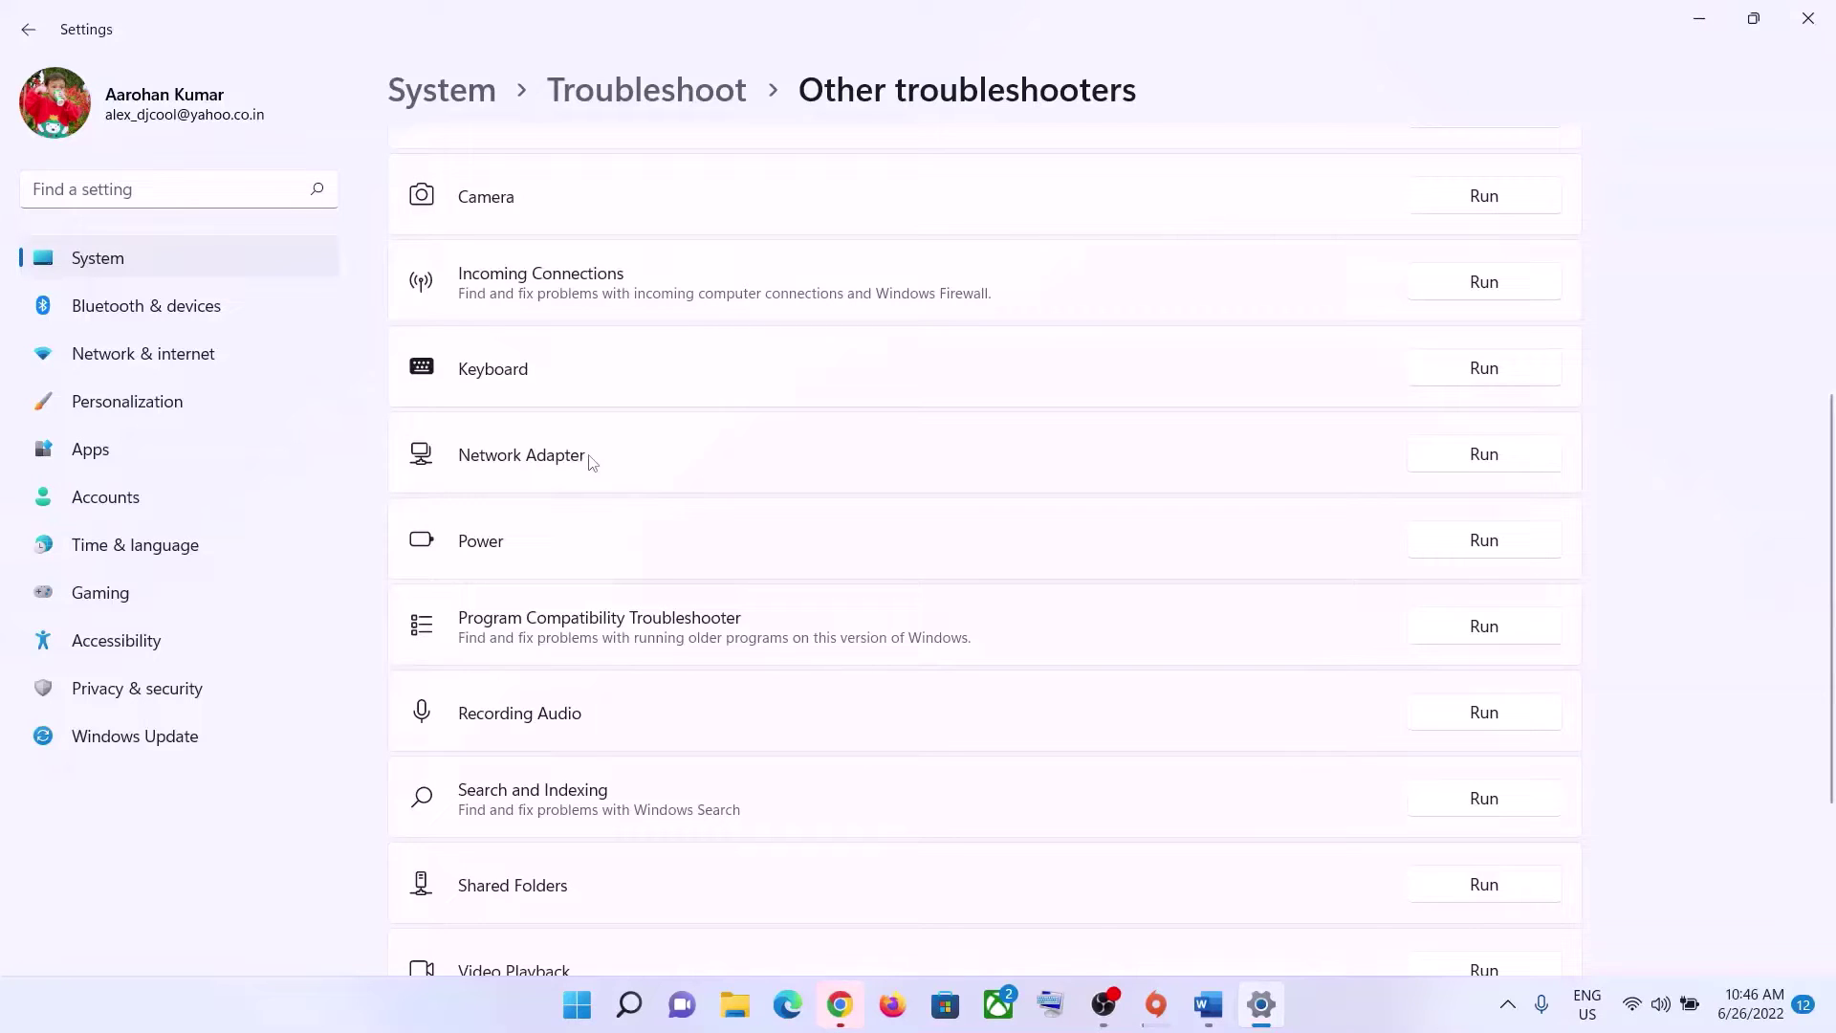
{"action": "left_click", "coordinate": [1491, 465]}
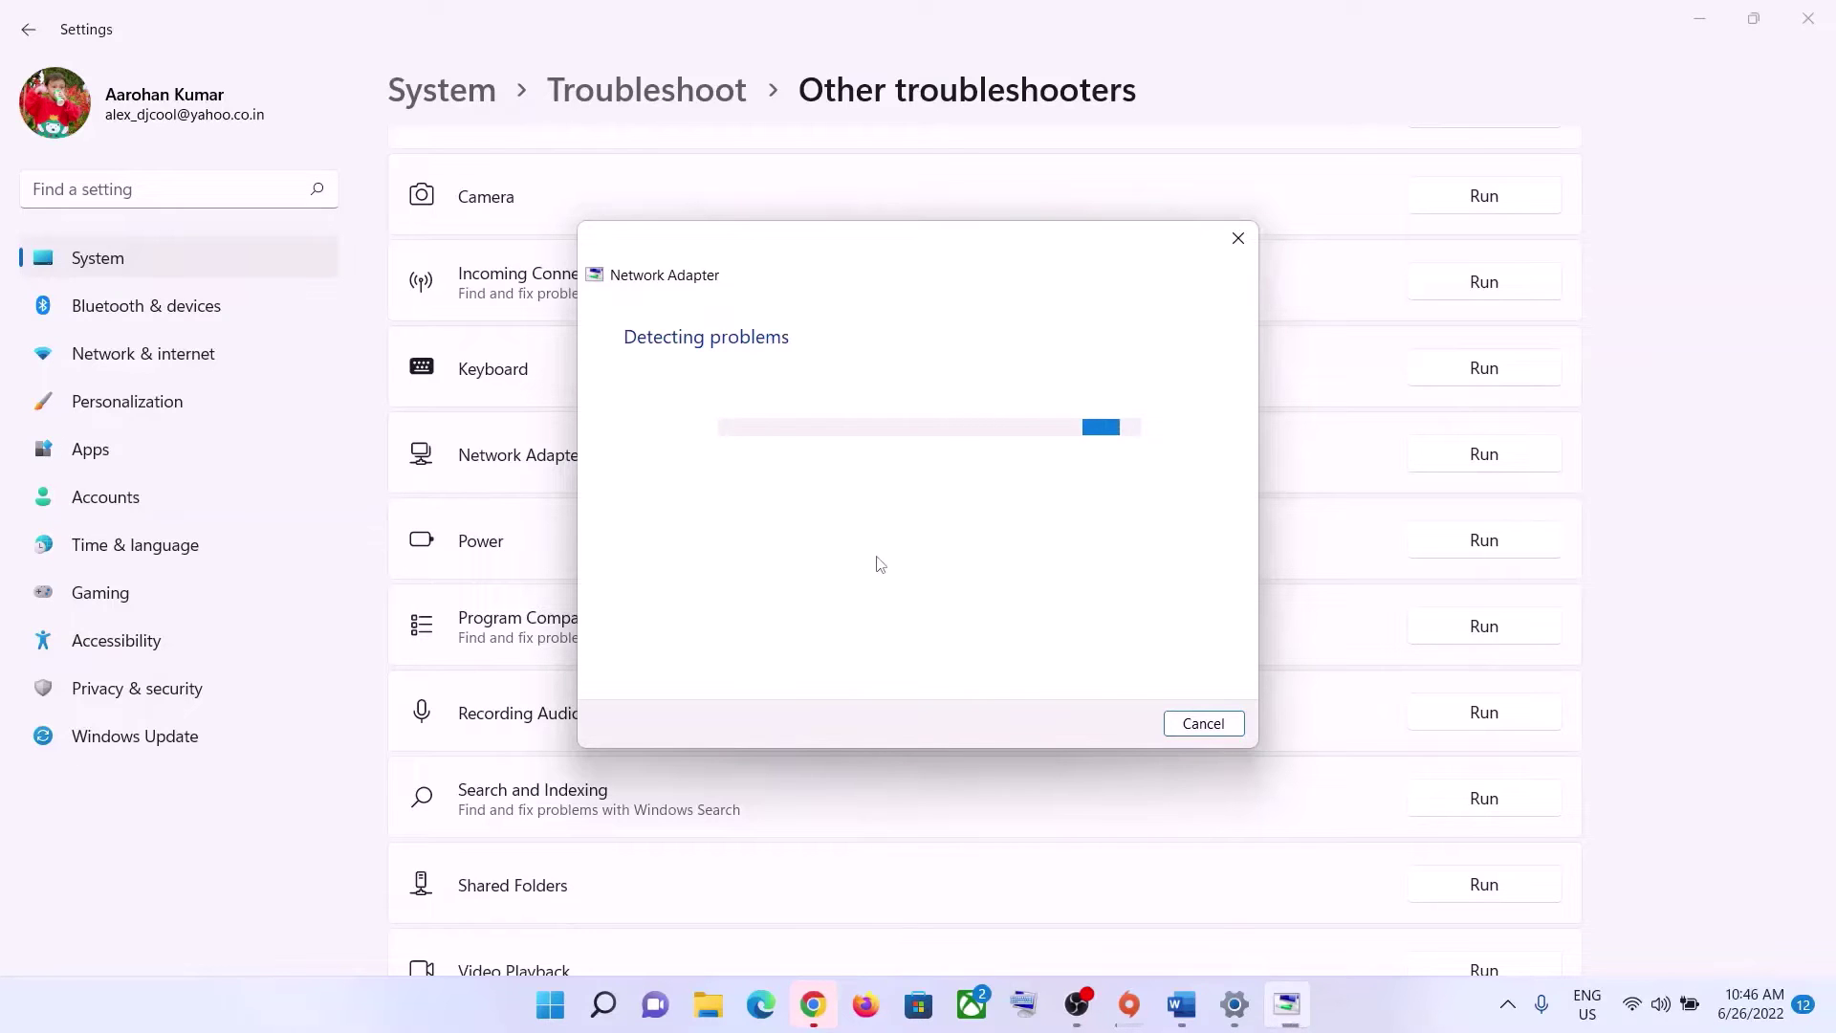
{"action": "left_click", "coordinate": [1204, 724]}
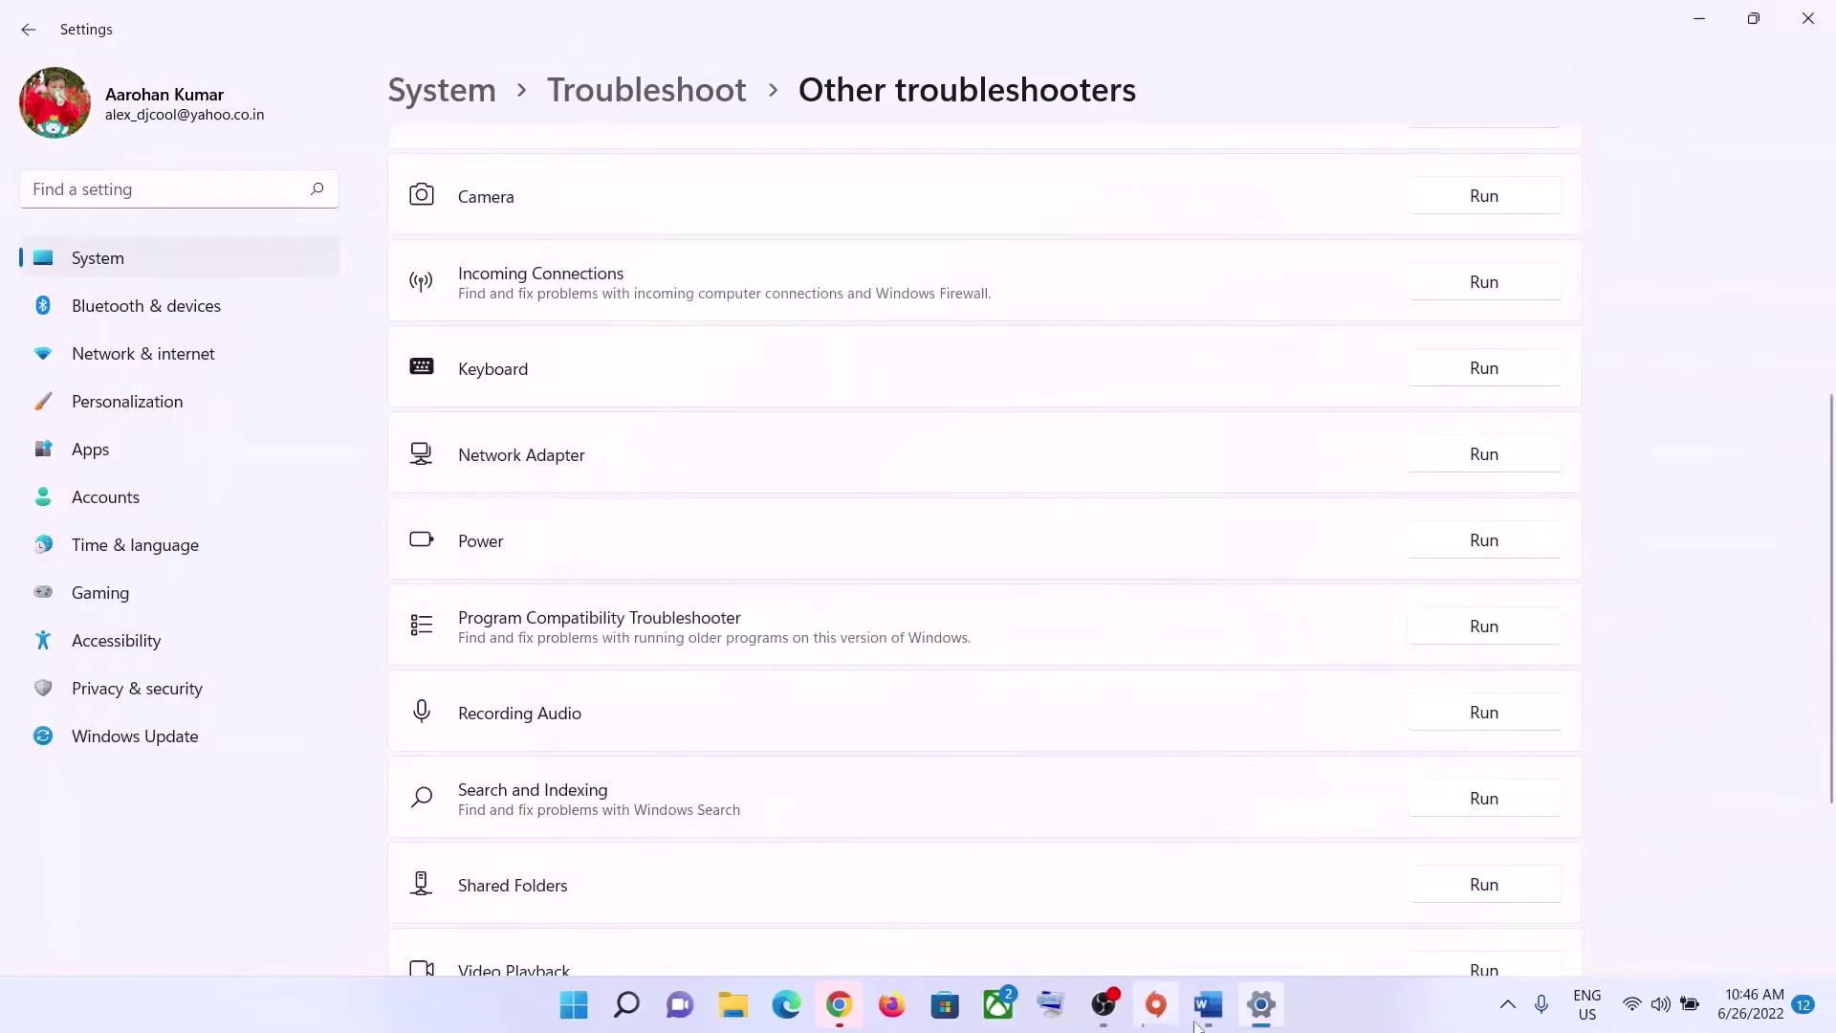
- Switch to the Word document, go to the Step 4 commands, and open Command Prompt as administrator
{"action": "key", "text": "alt+Tab"}
{"action": "scroll", "coordinate": [861, 687], "scroll_direction": "down", "scroll_amount": 5}
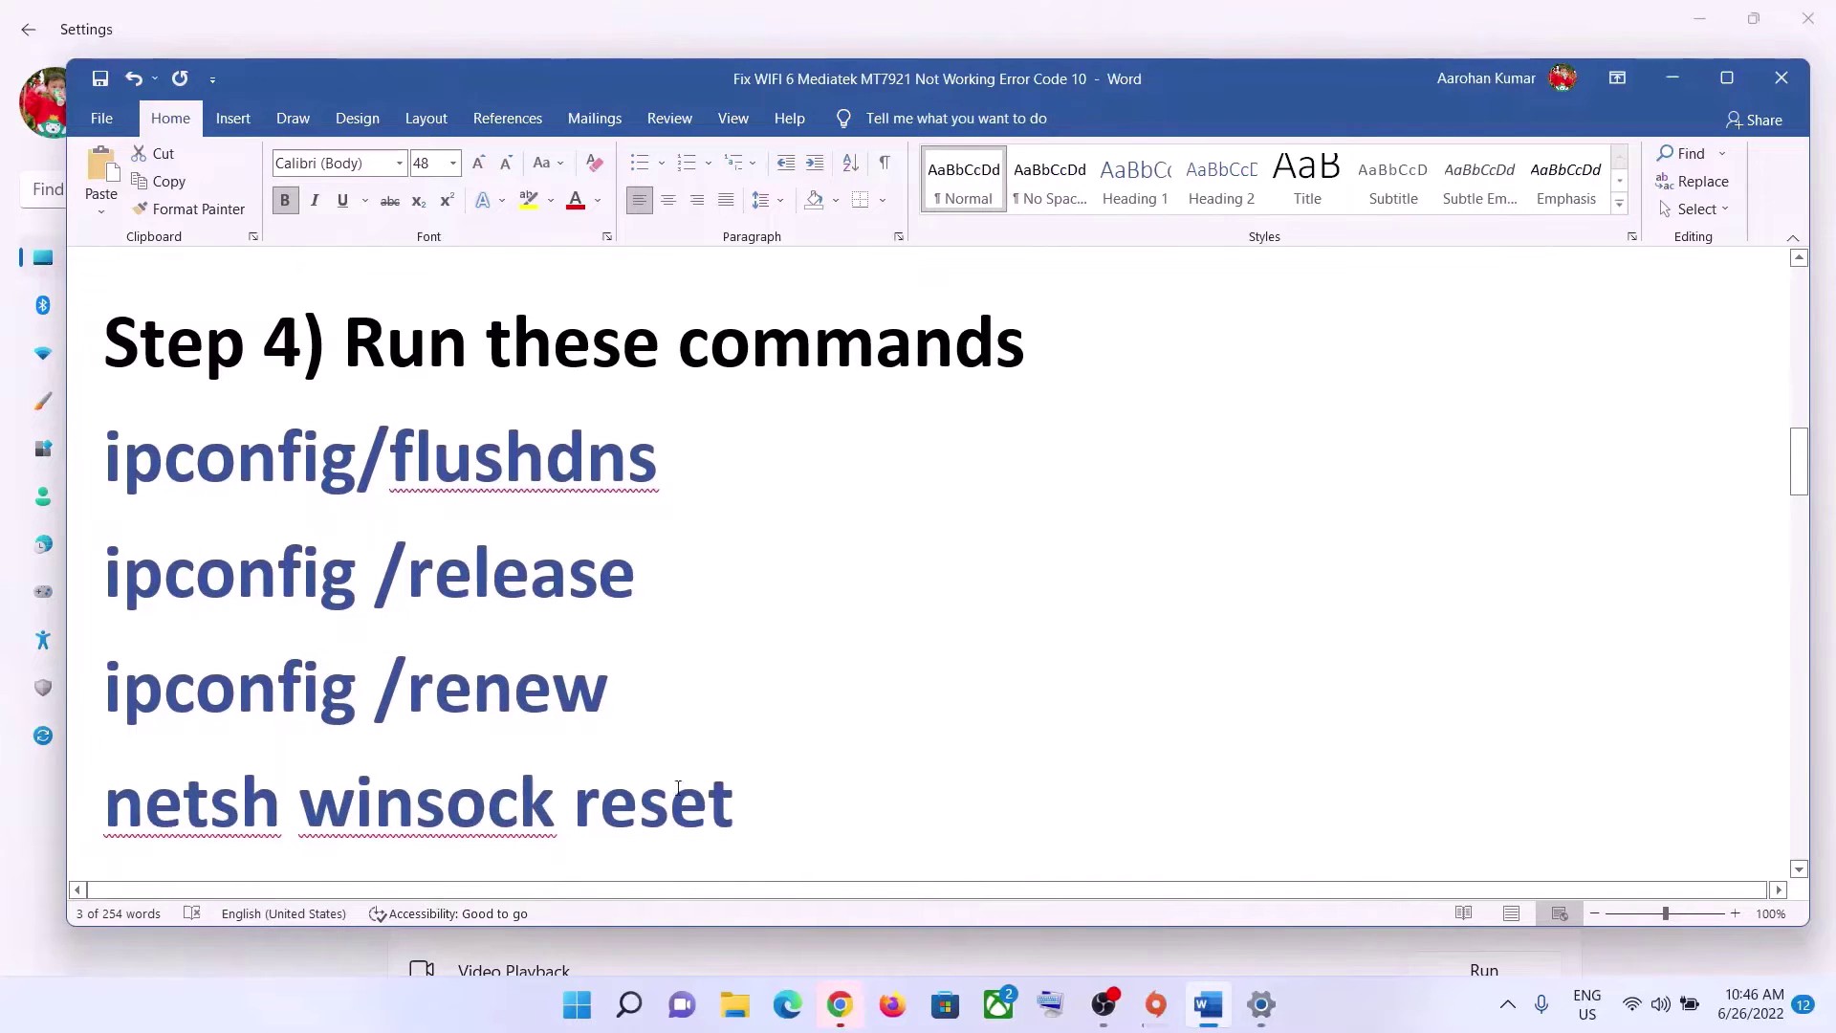
{"action": "left_click", "coordinate": [579, 1004]}
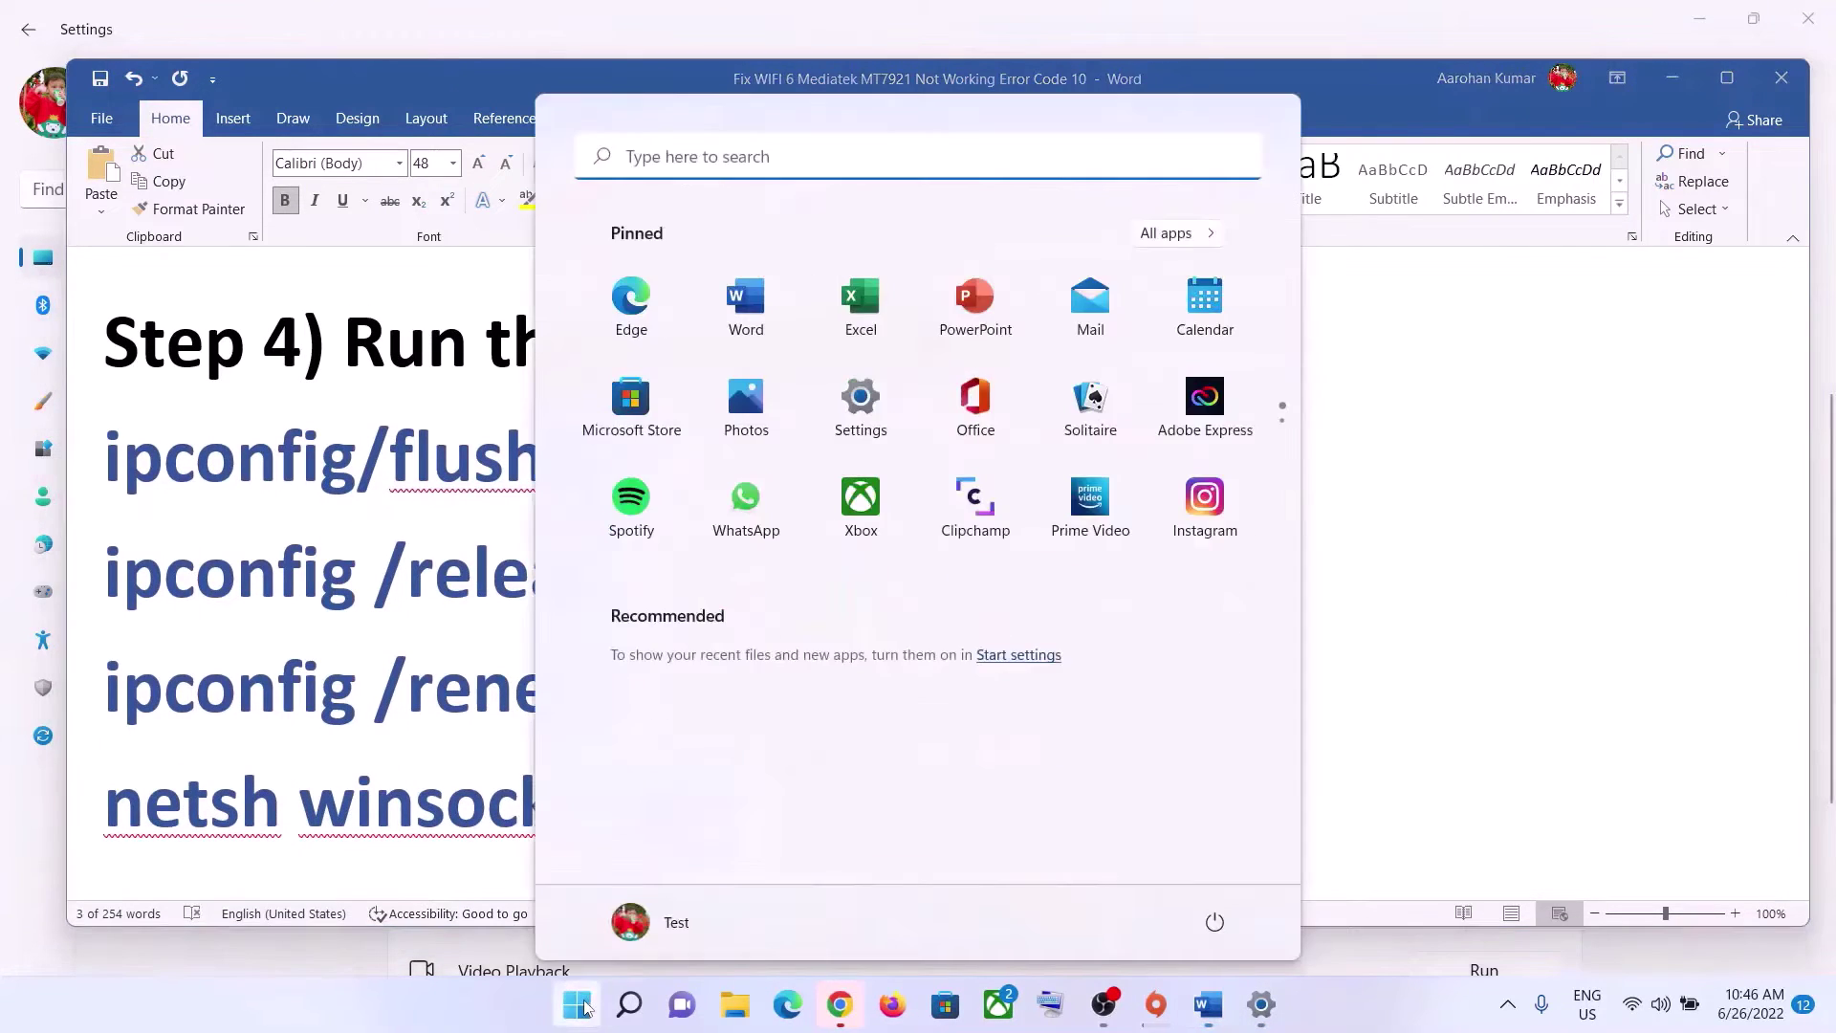
{"action": "type", "text": "cmd"}
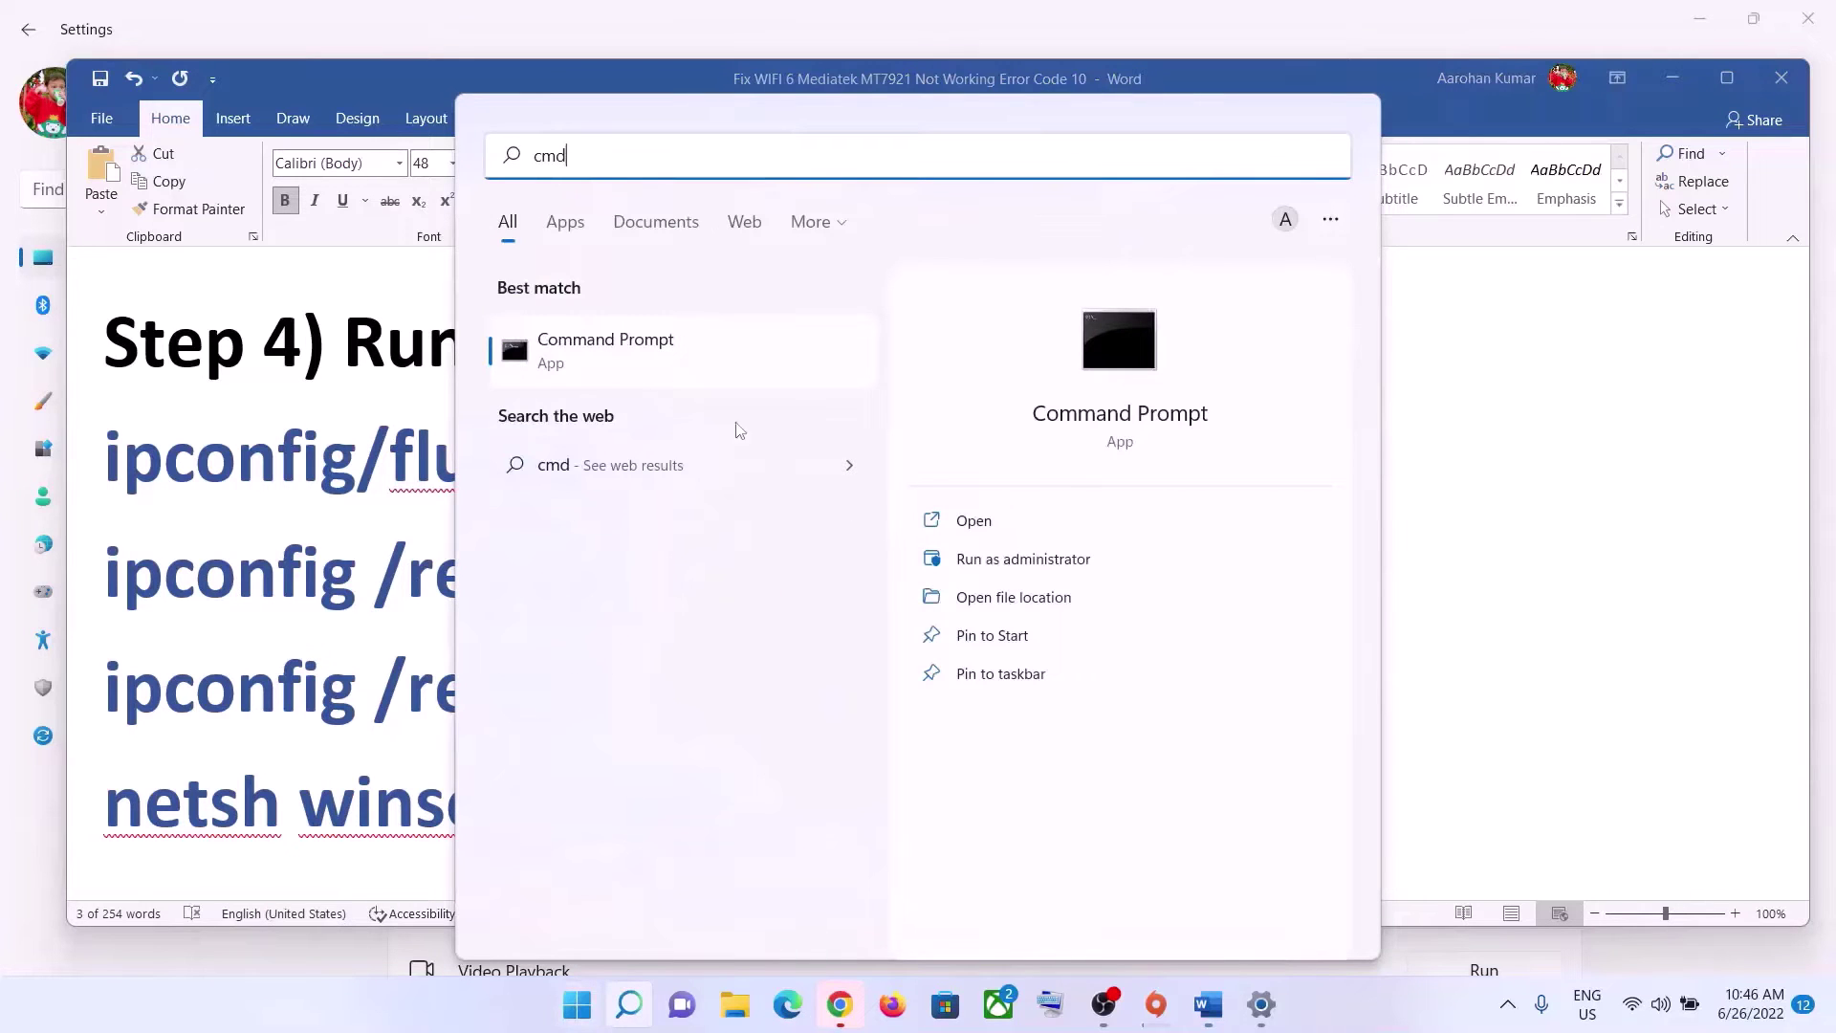
{"action": "double_click", "coordinate": [560, 155]}
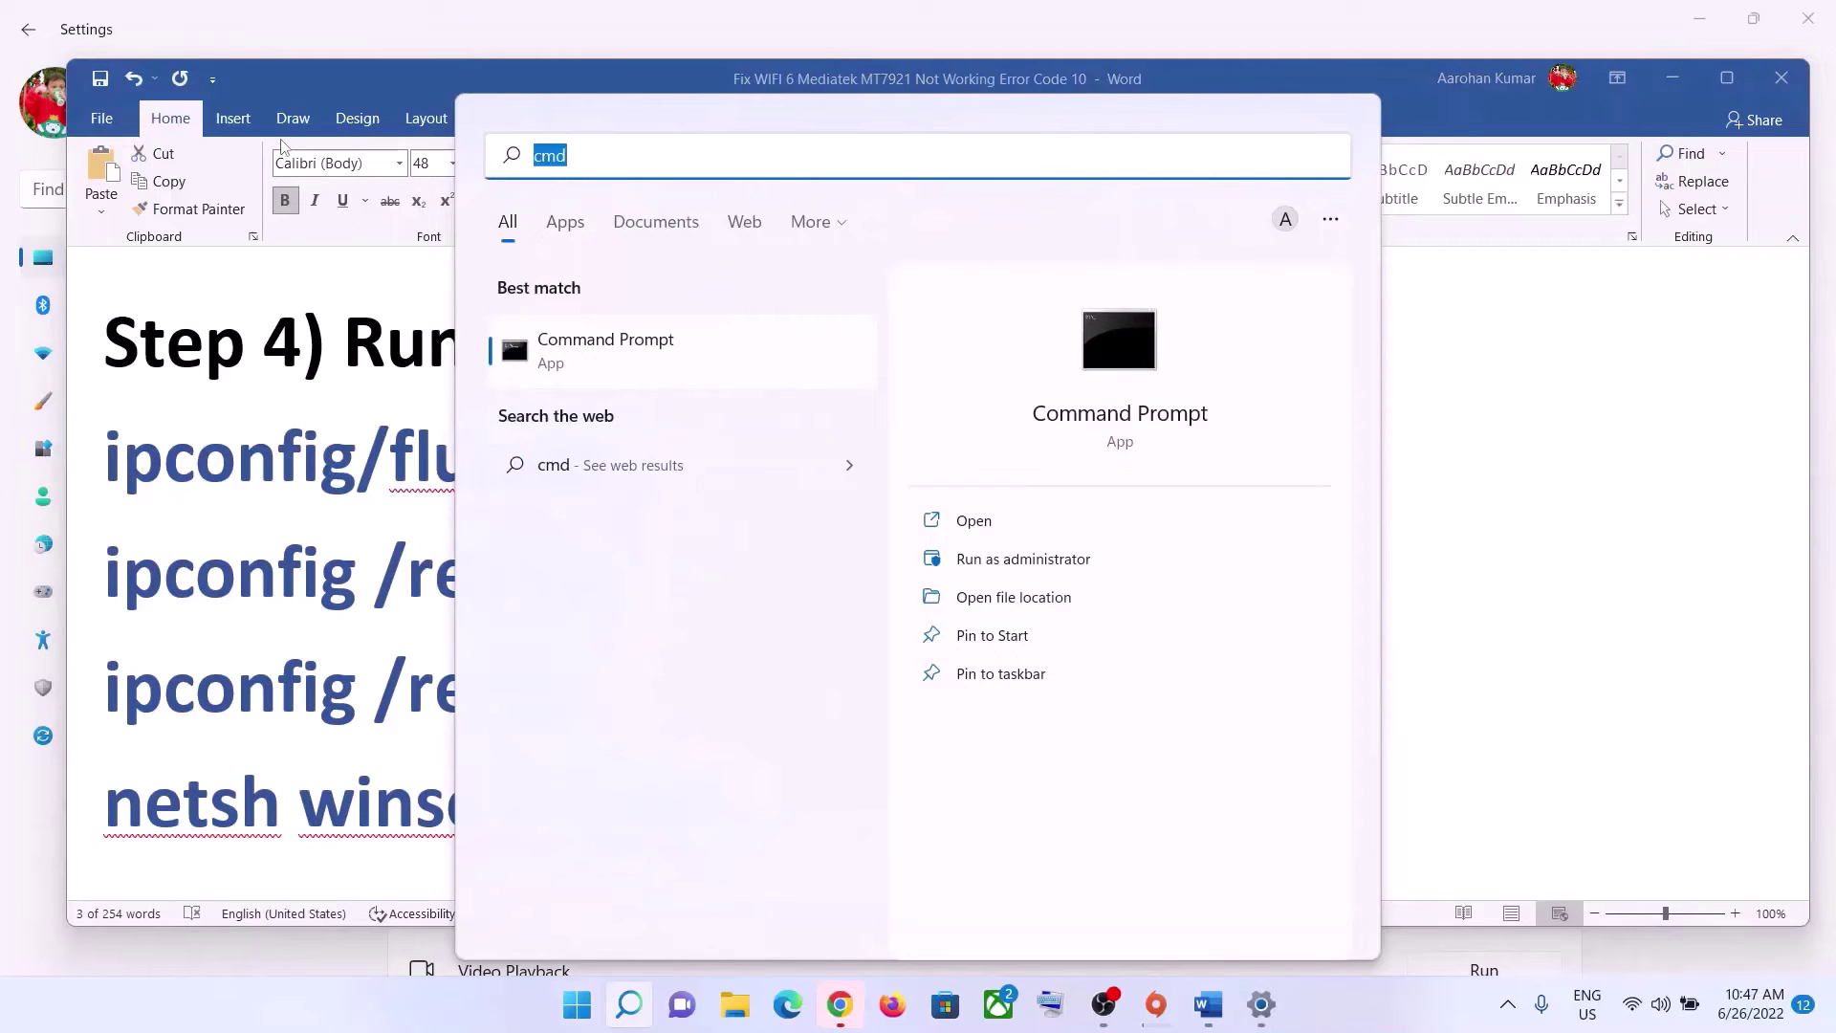
{"action": "right_click", "coordinate": [632, 350]}
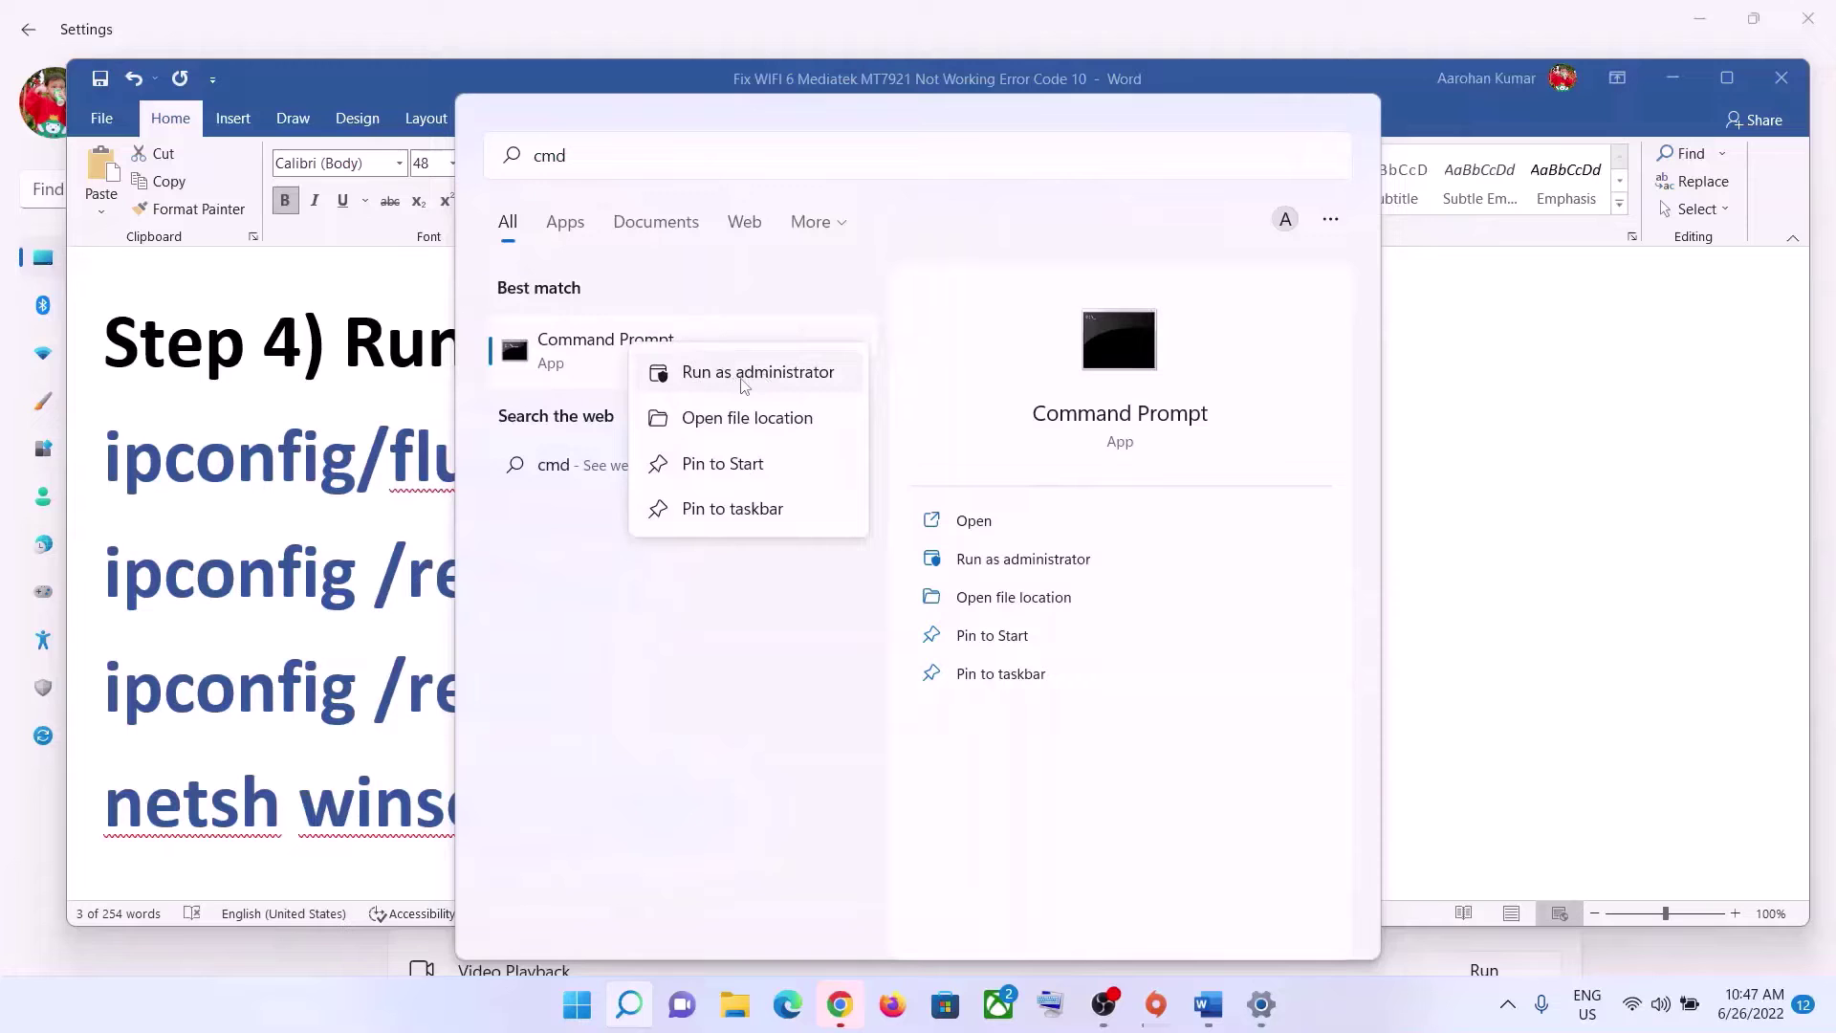
{"action": "right_click", "coordinate": [591, 350]}
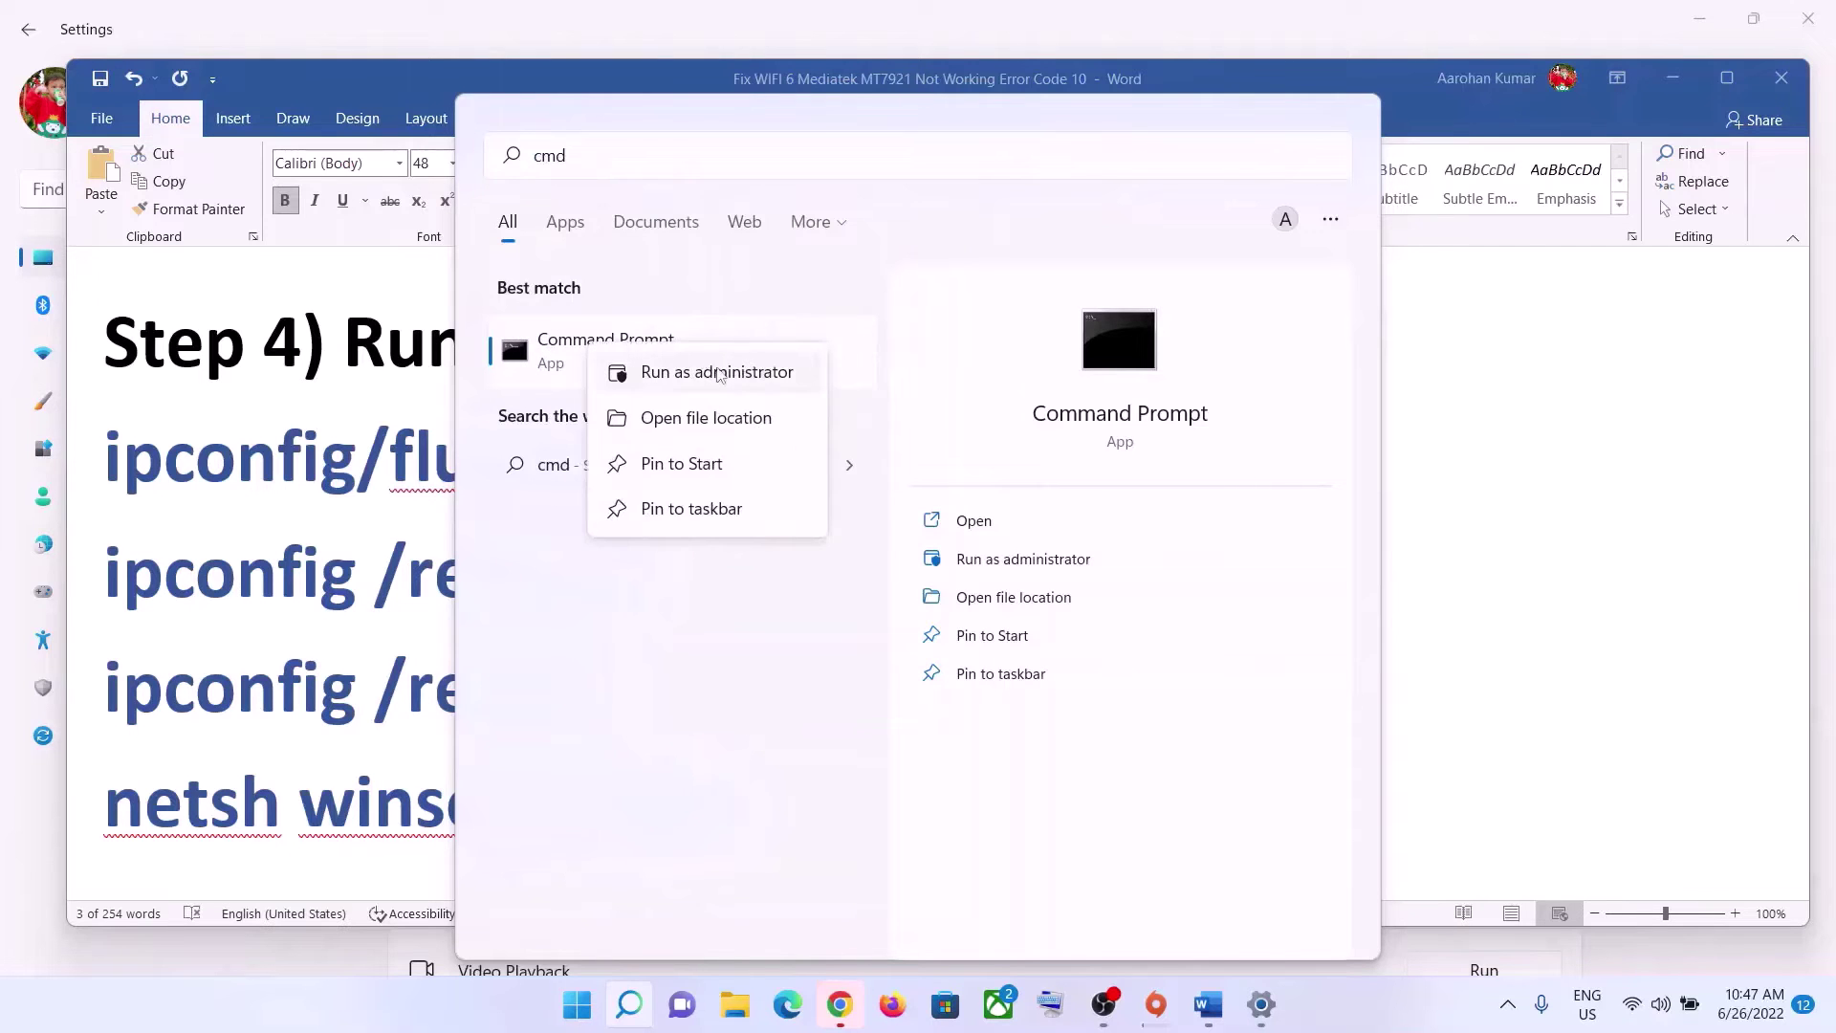
{"action": "left_click", "coordinate": [720, 375]}
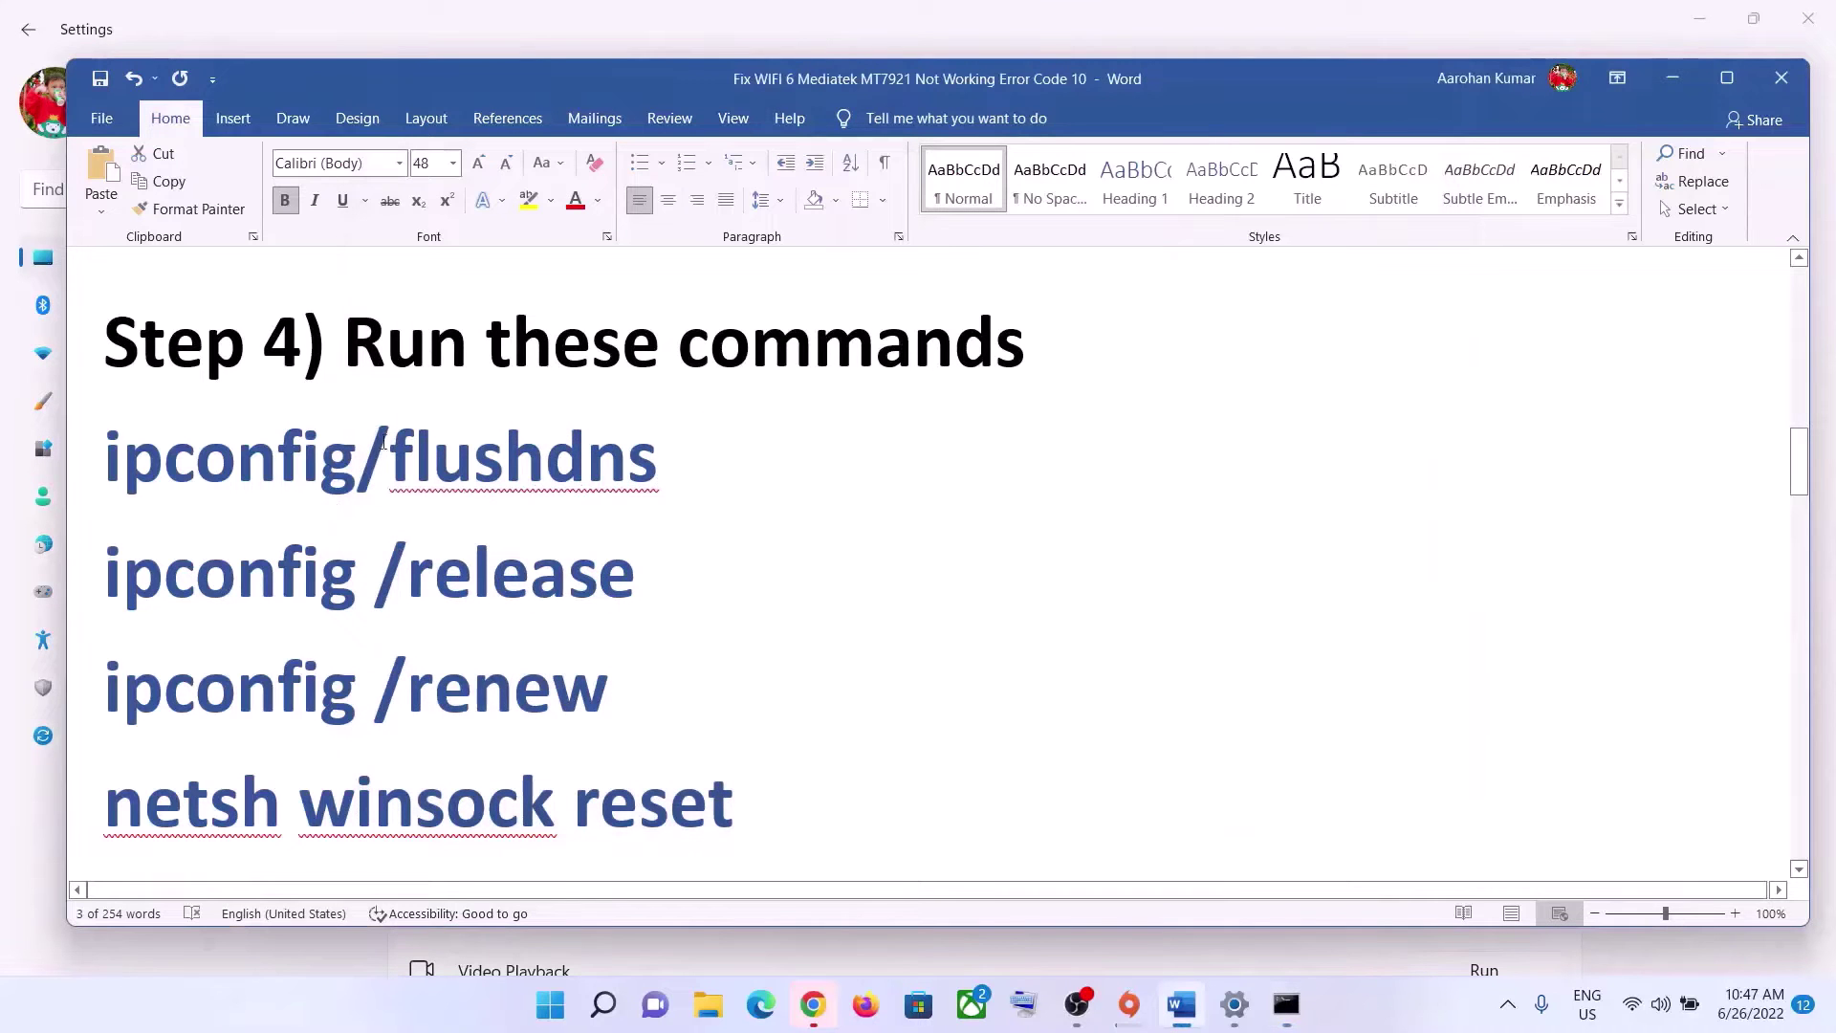
- Copy ipconfig/flushdns from the document and run it in the administrator Command Prompt
{"action": "left_click_drag", "start_coordinate": [557, 449], "coordinate": [145, 438]}
{"action": "key", "text": "ctrl+c"}
{"action": "key", "text": "alt+Tab"}
{"action": "key", "text": "ctrl+v"}
{"action": "key", "text": "Return"}
- Copy ipconfig /release from the document and run it in Command Prompt
{"action": "key", "text": "alt+Tab"}
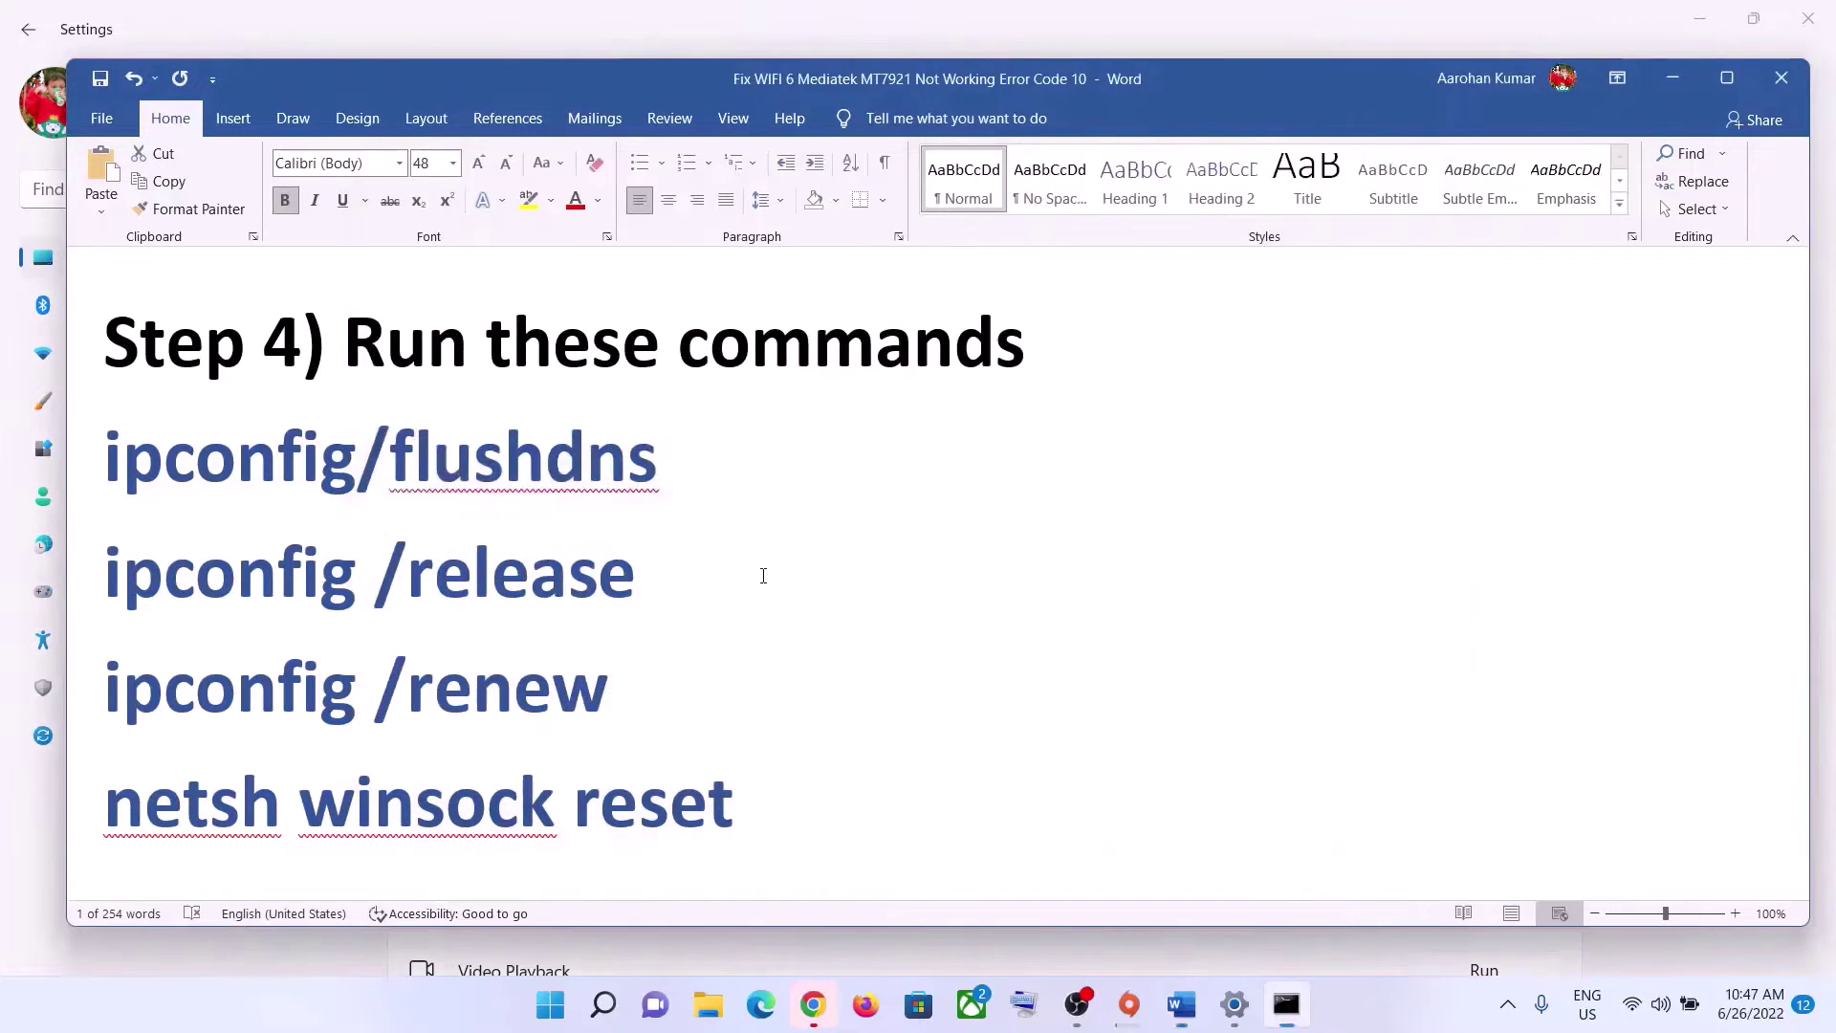
{"action": "left_click_drag", "start_coordinate": [660, 573], "coordinate": [158, 588]}
{"action": "key", "text": "ctrl+c"}
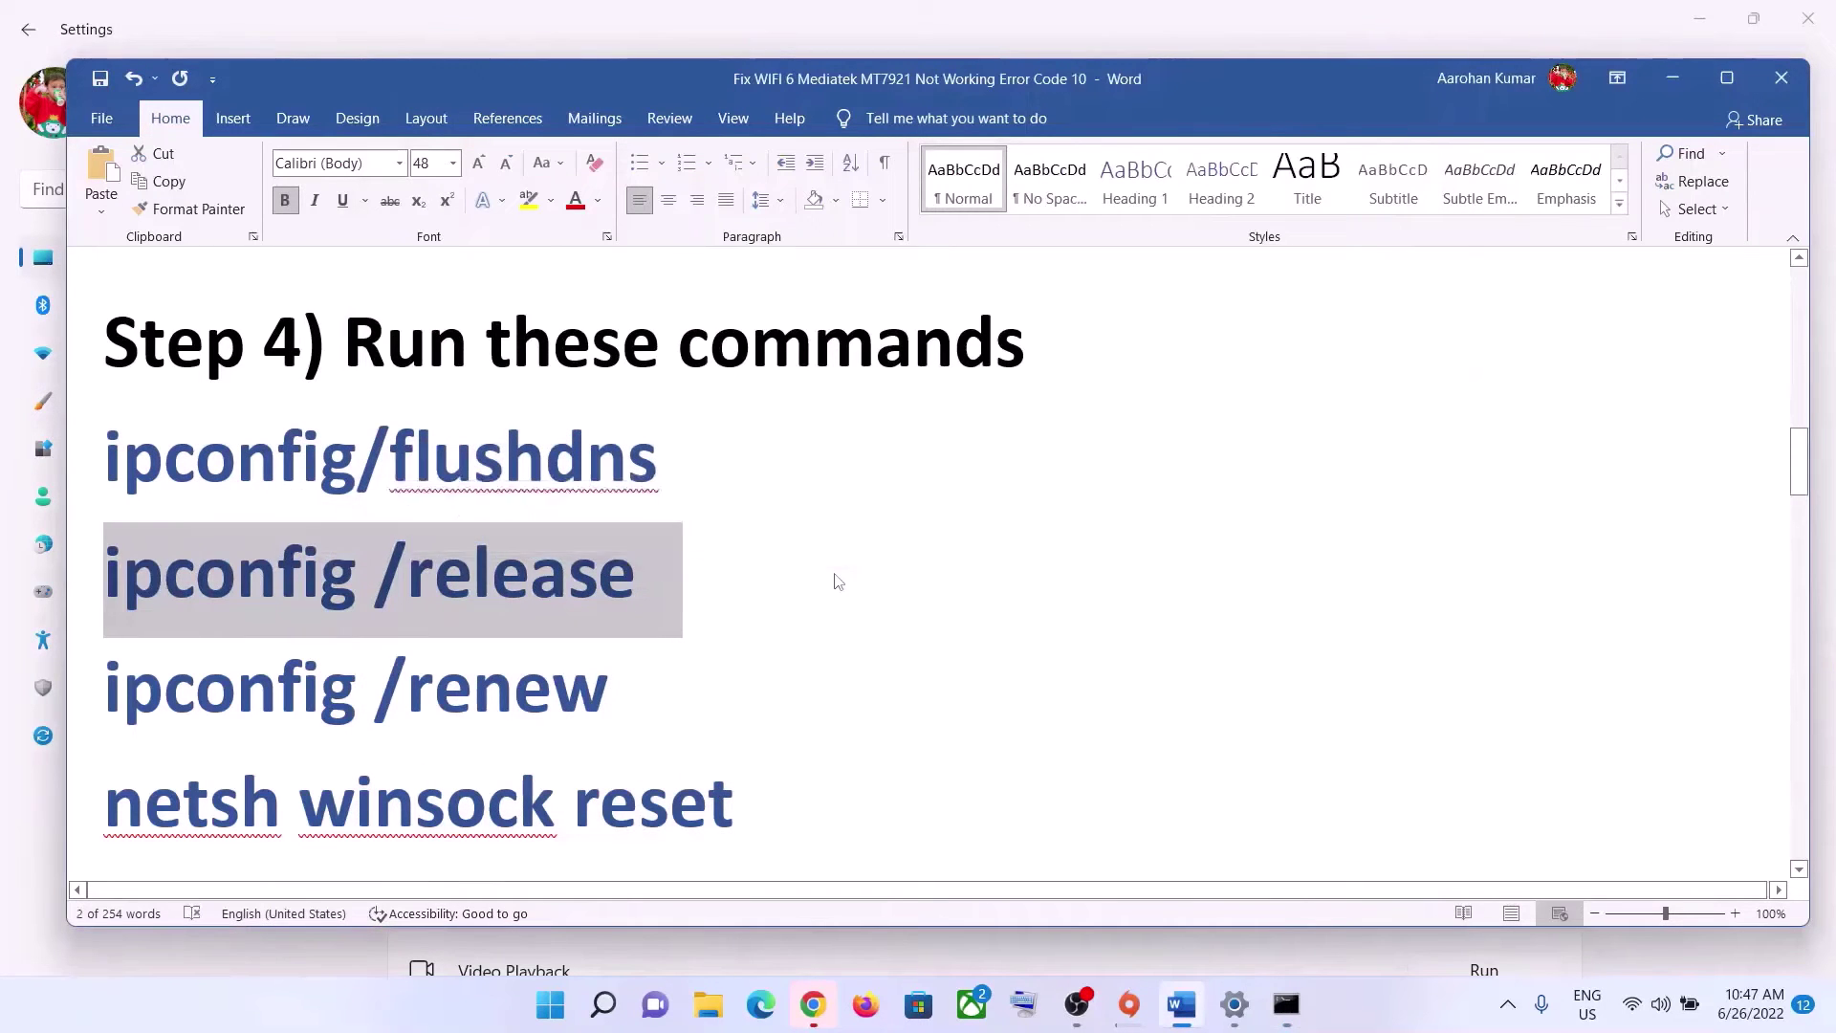
{"action": "key", "text": "alt+Tab"}
{"action": "key", "text": "ctrl+v"}
{"action": "key", "text": "Return"}
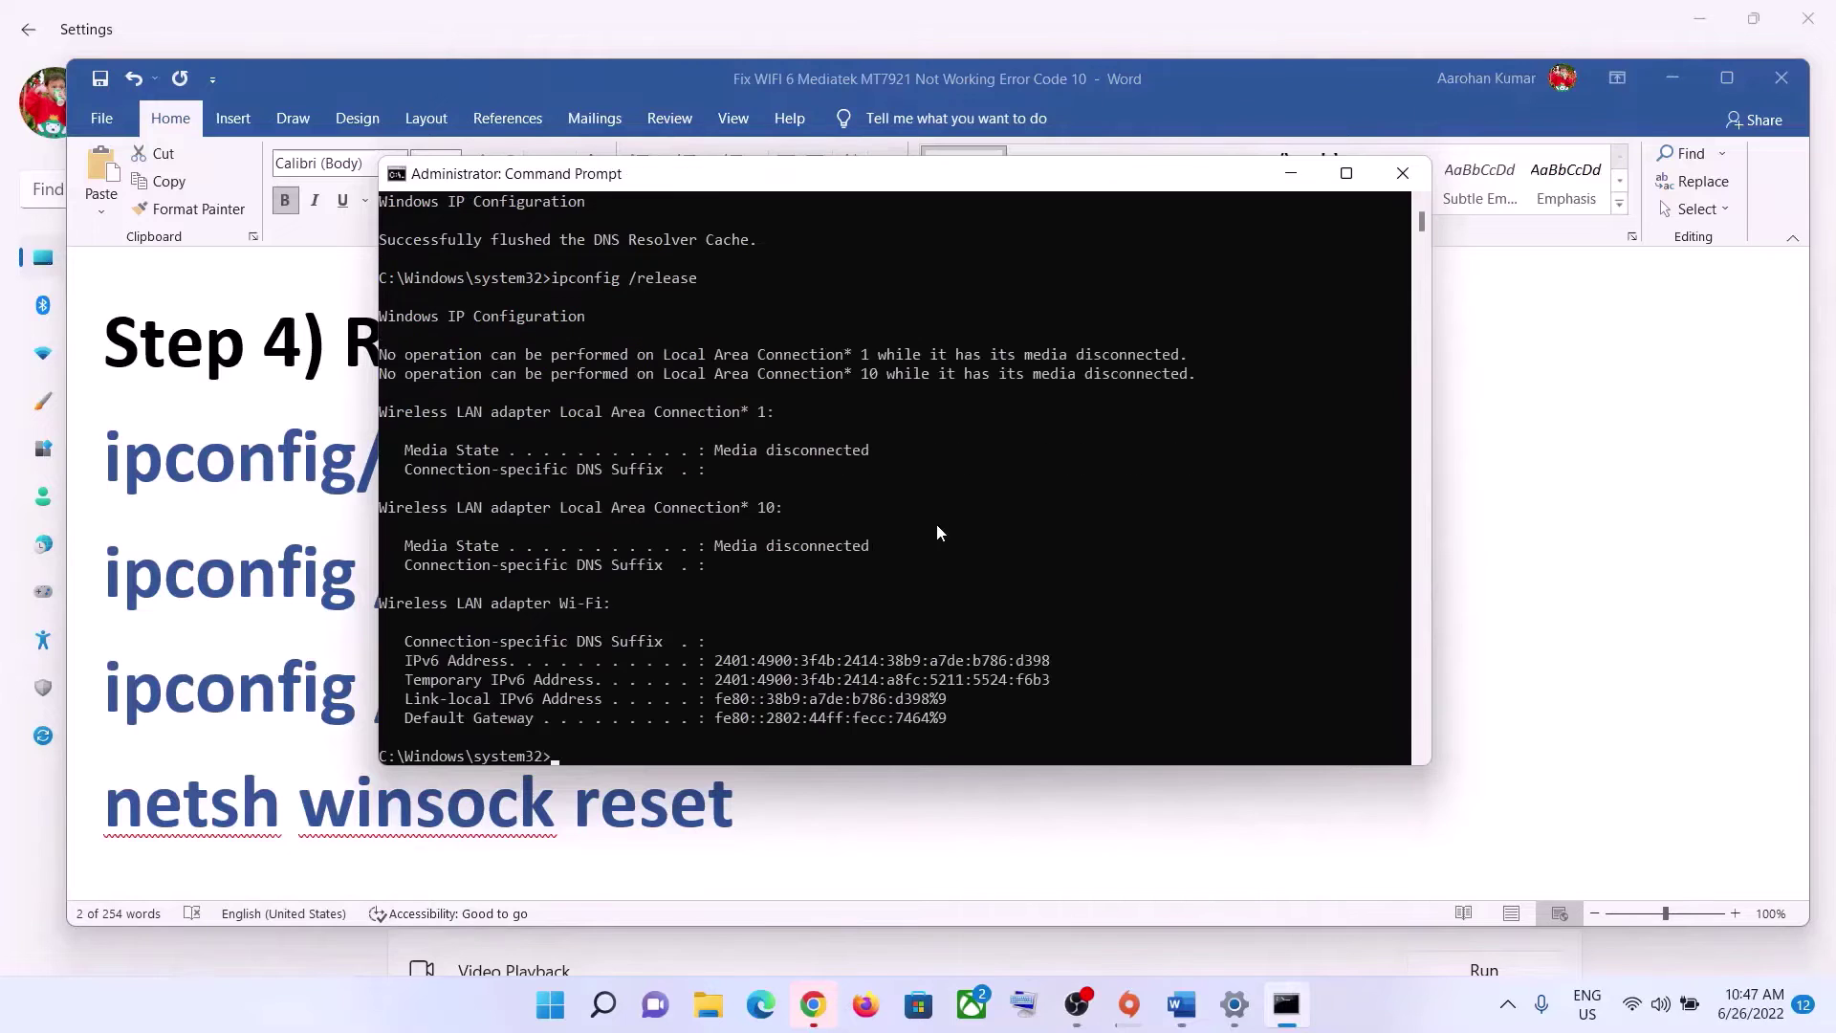
- Copy ipconfig /renew from the document and run it in Command Prompt
{"action": "key", "text": "alt+Tab"}
{"action": "scroll", "coordinate": [622, 573], "scroll_direction": "down", "scroll_amount": 1}
{"action": "left_click_drag", "start_coordinate": [622, 579], "coordinate": [143, 587]}
{"action": "key", "text": "ctrl+c"}
{"action": "key", "text": "alt+Tab"}
{"action": "key", "text": "ctrl+v"}
{"action": "key", "text": "Return"}
- Copy netsh winsock reset from the document and run it in Command Prompt
{"action": "key", "text": "alt+Tab"}
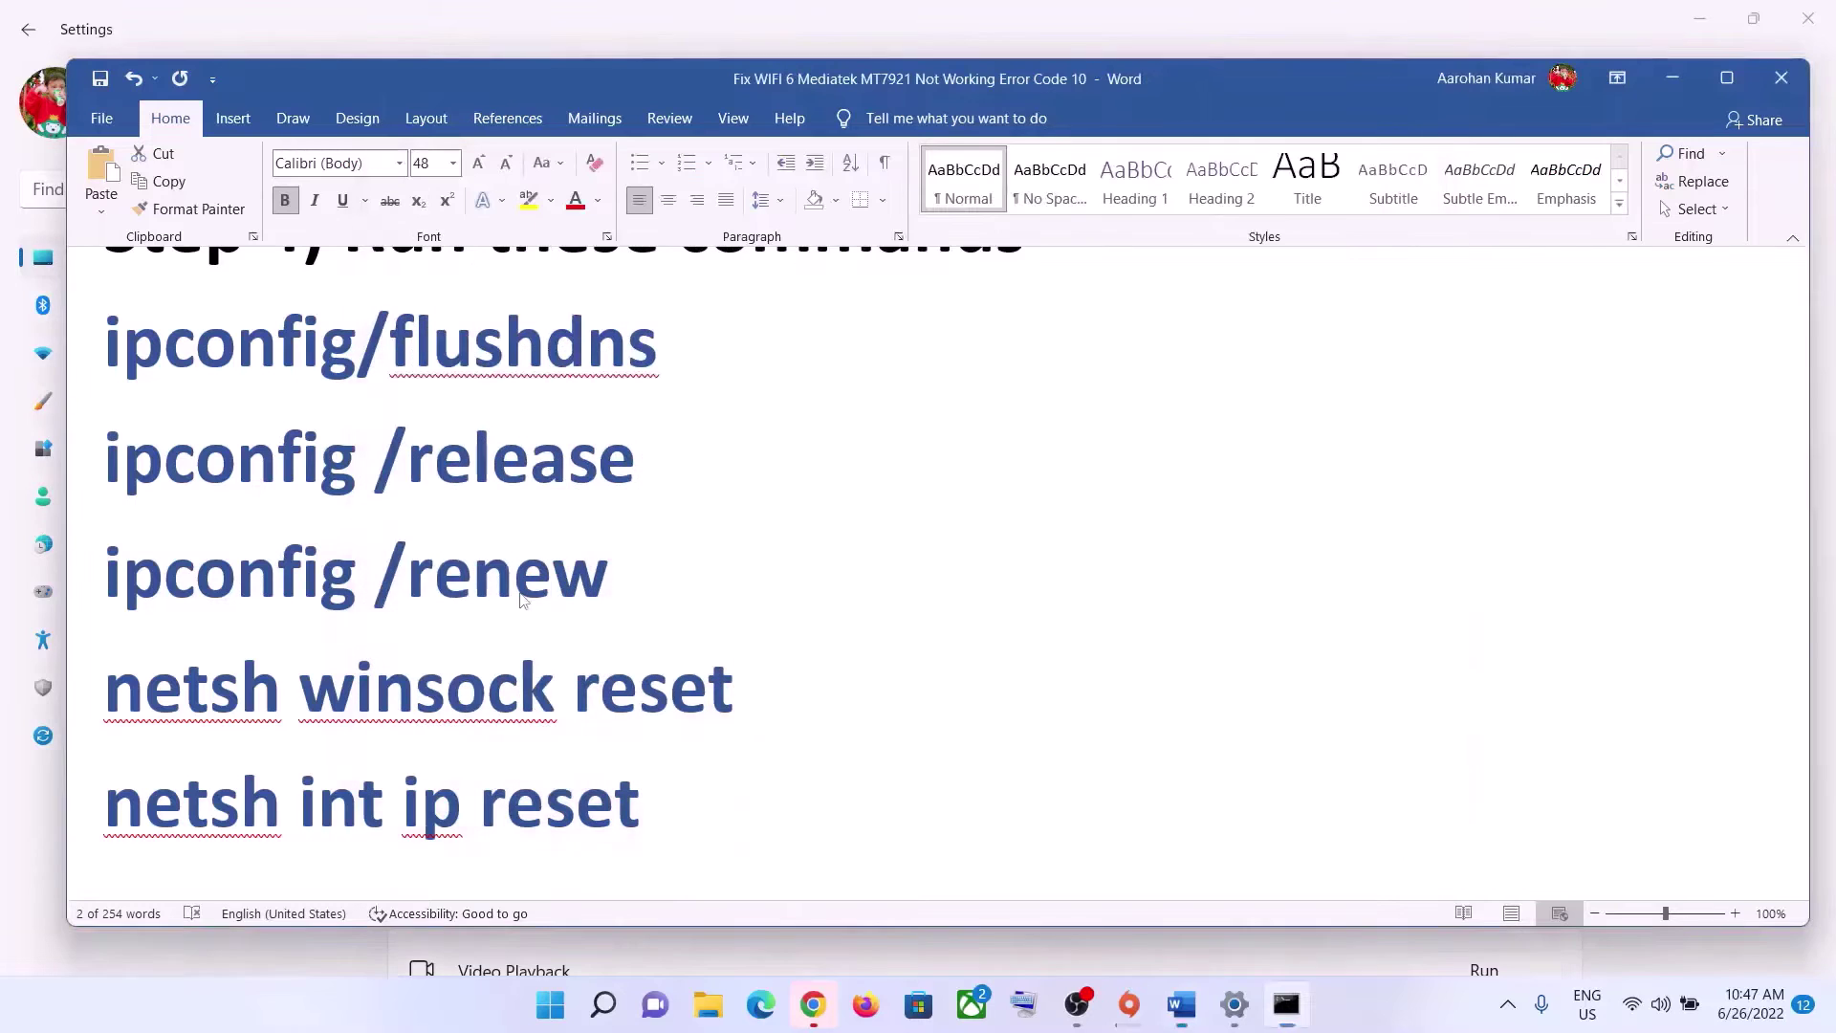
{"action": "scroll", "coordinate": [478, 574], "scroll_direction": "down", "scroll_amount": 1}
{"action": "left_click_drag", "start_coordinate": [738, 578], "coordinate": [92, 575]}
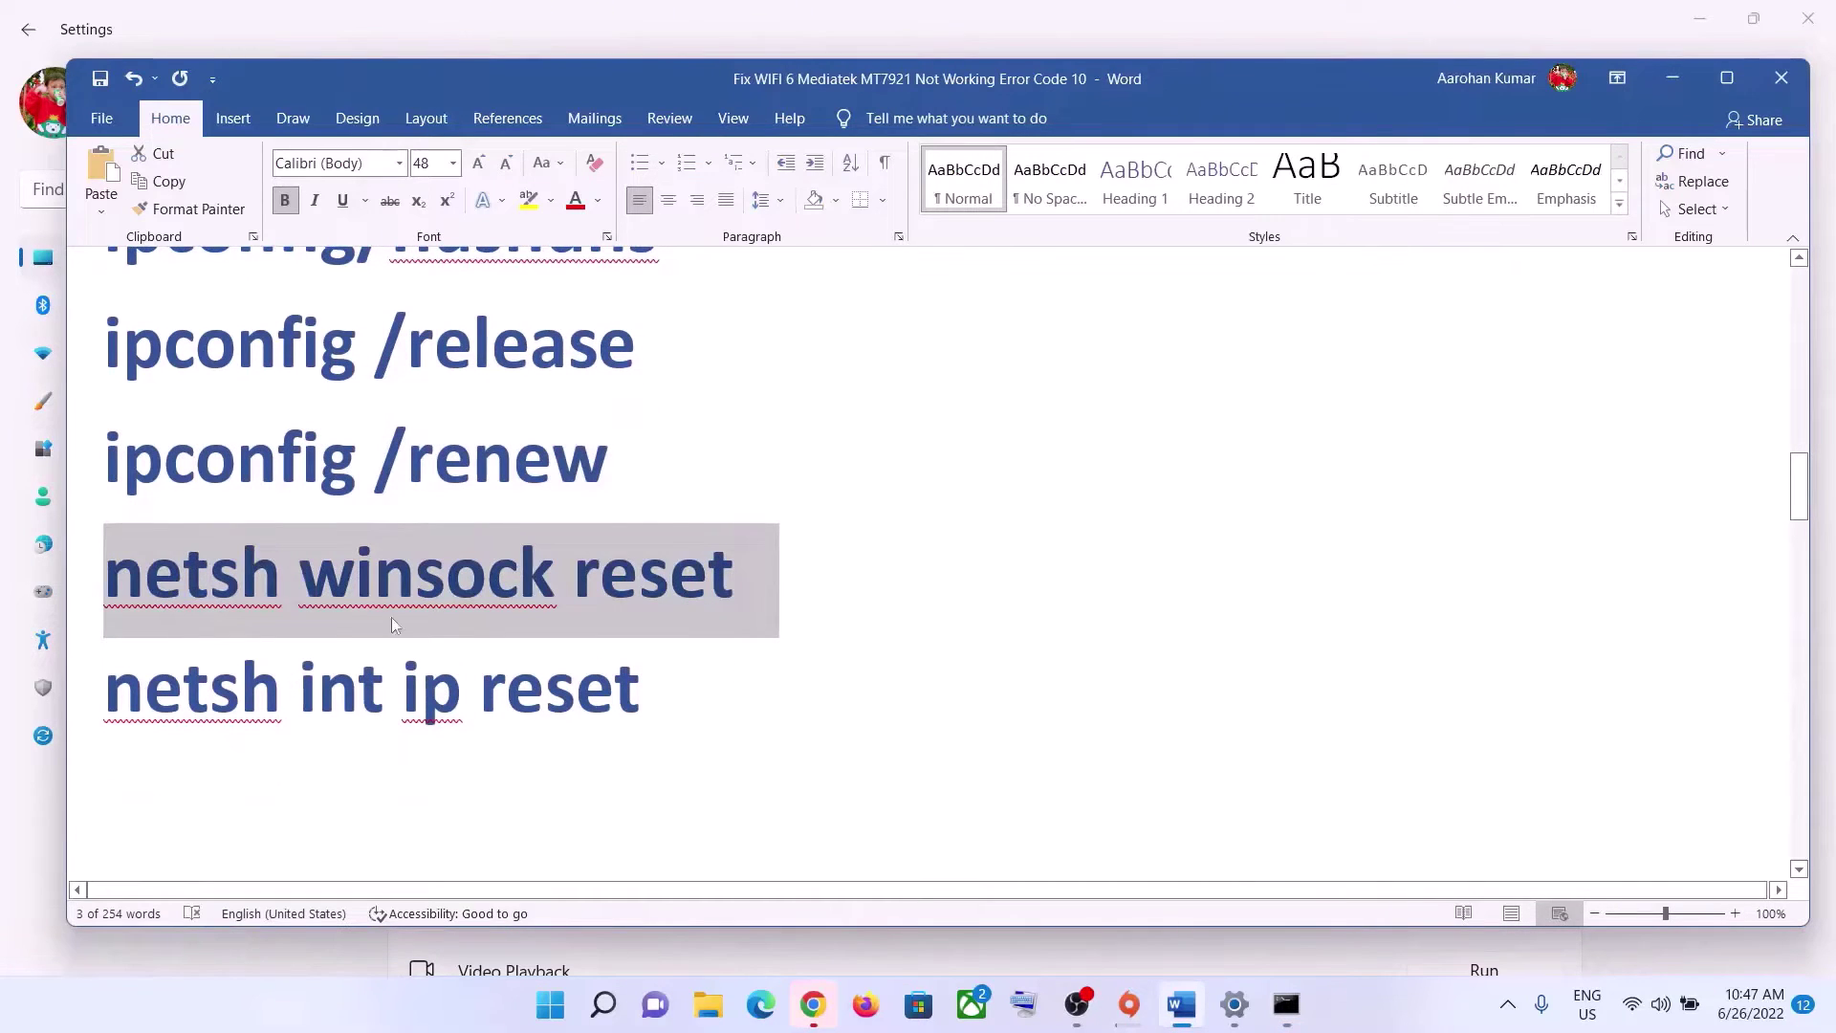
{"action": "key", "text": "ctrl+c"}
{"action": "key", "text": "alt+Tab"}
{"action": "key", "text": "ctrl+v"}
{"action": "key", "text": "Return"}
- Copy netsh int ip reset from the document and run it in Command Prompt
{"action": "key", "text": "alt+Tab"}
{"action": "left_click_drag", "start_coordinate": [669, 698], "coordinate": [132, 677]}
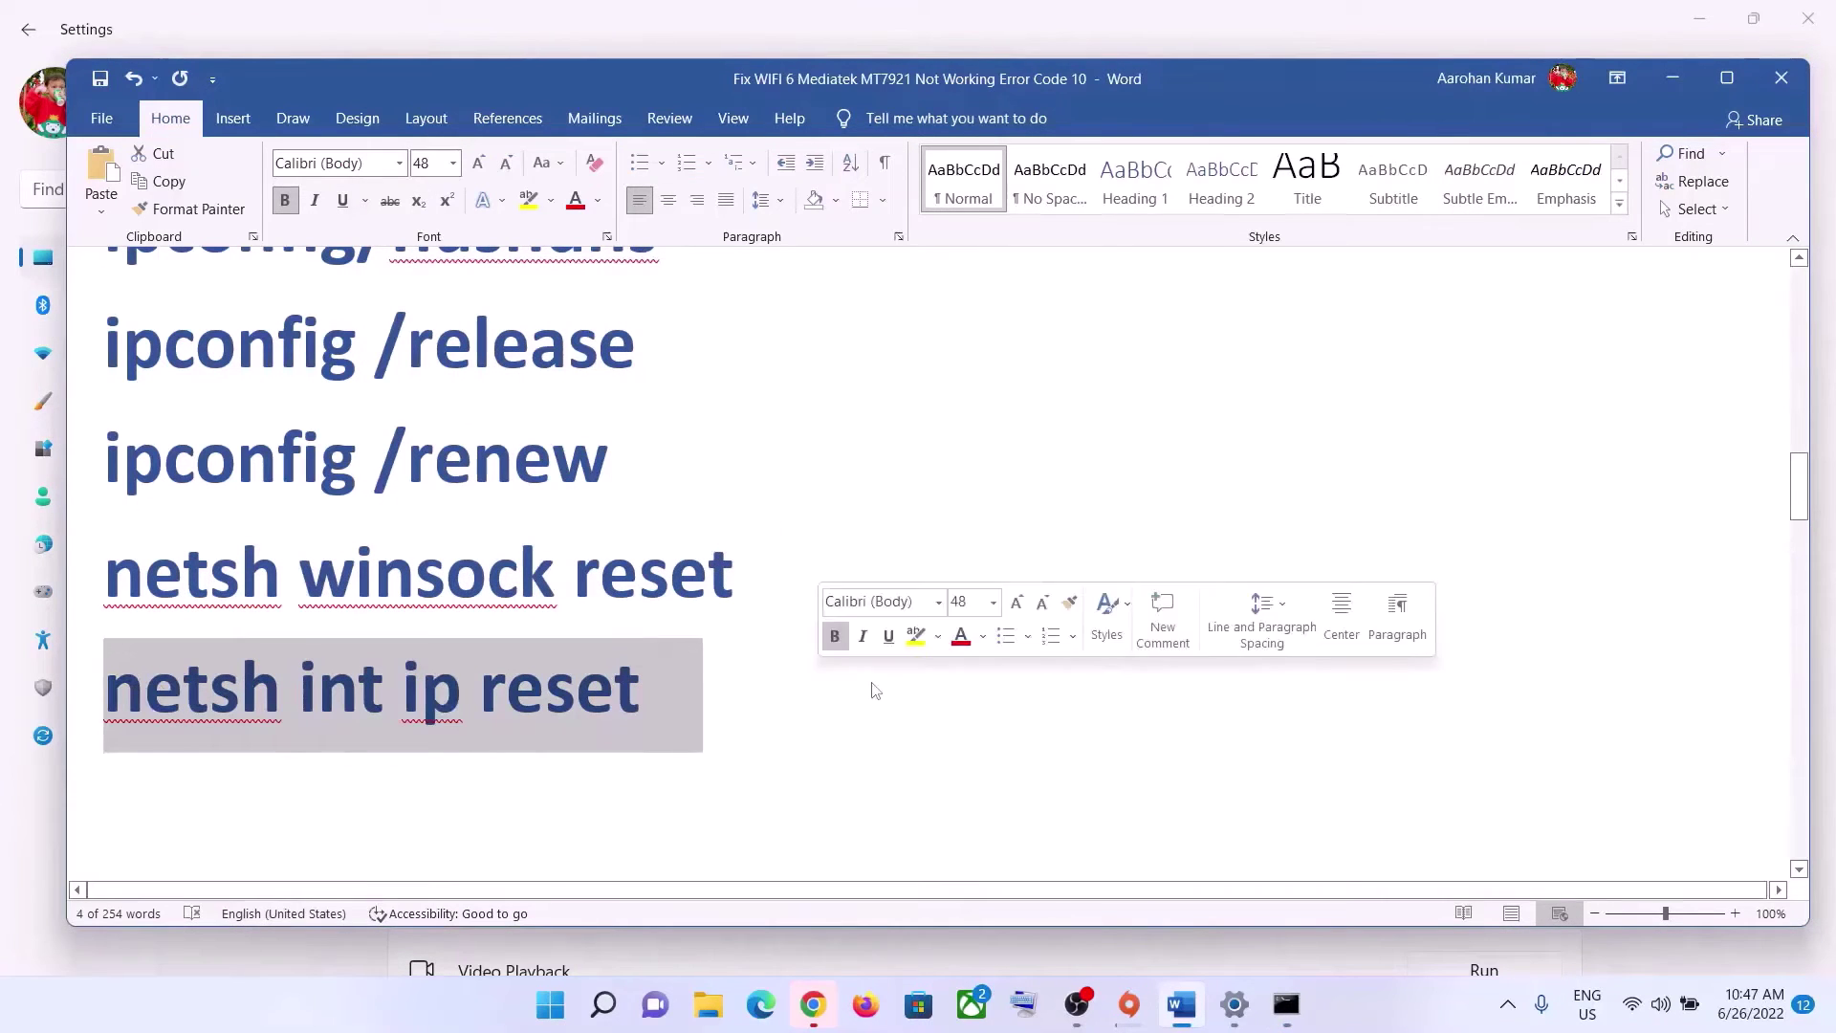
{"action": "key", "text": "ctrl+c"}
{"action": "key", "text": "alt+Tab"}
{"action": "right_click", "coordinate": [868, 687]}
{"action": "left_click", "coordinate": [873, 681]}
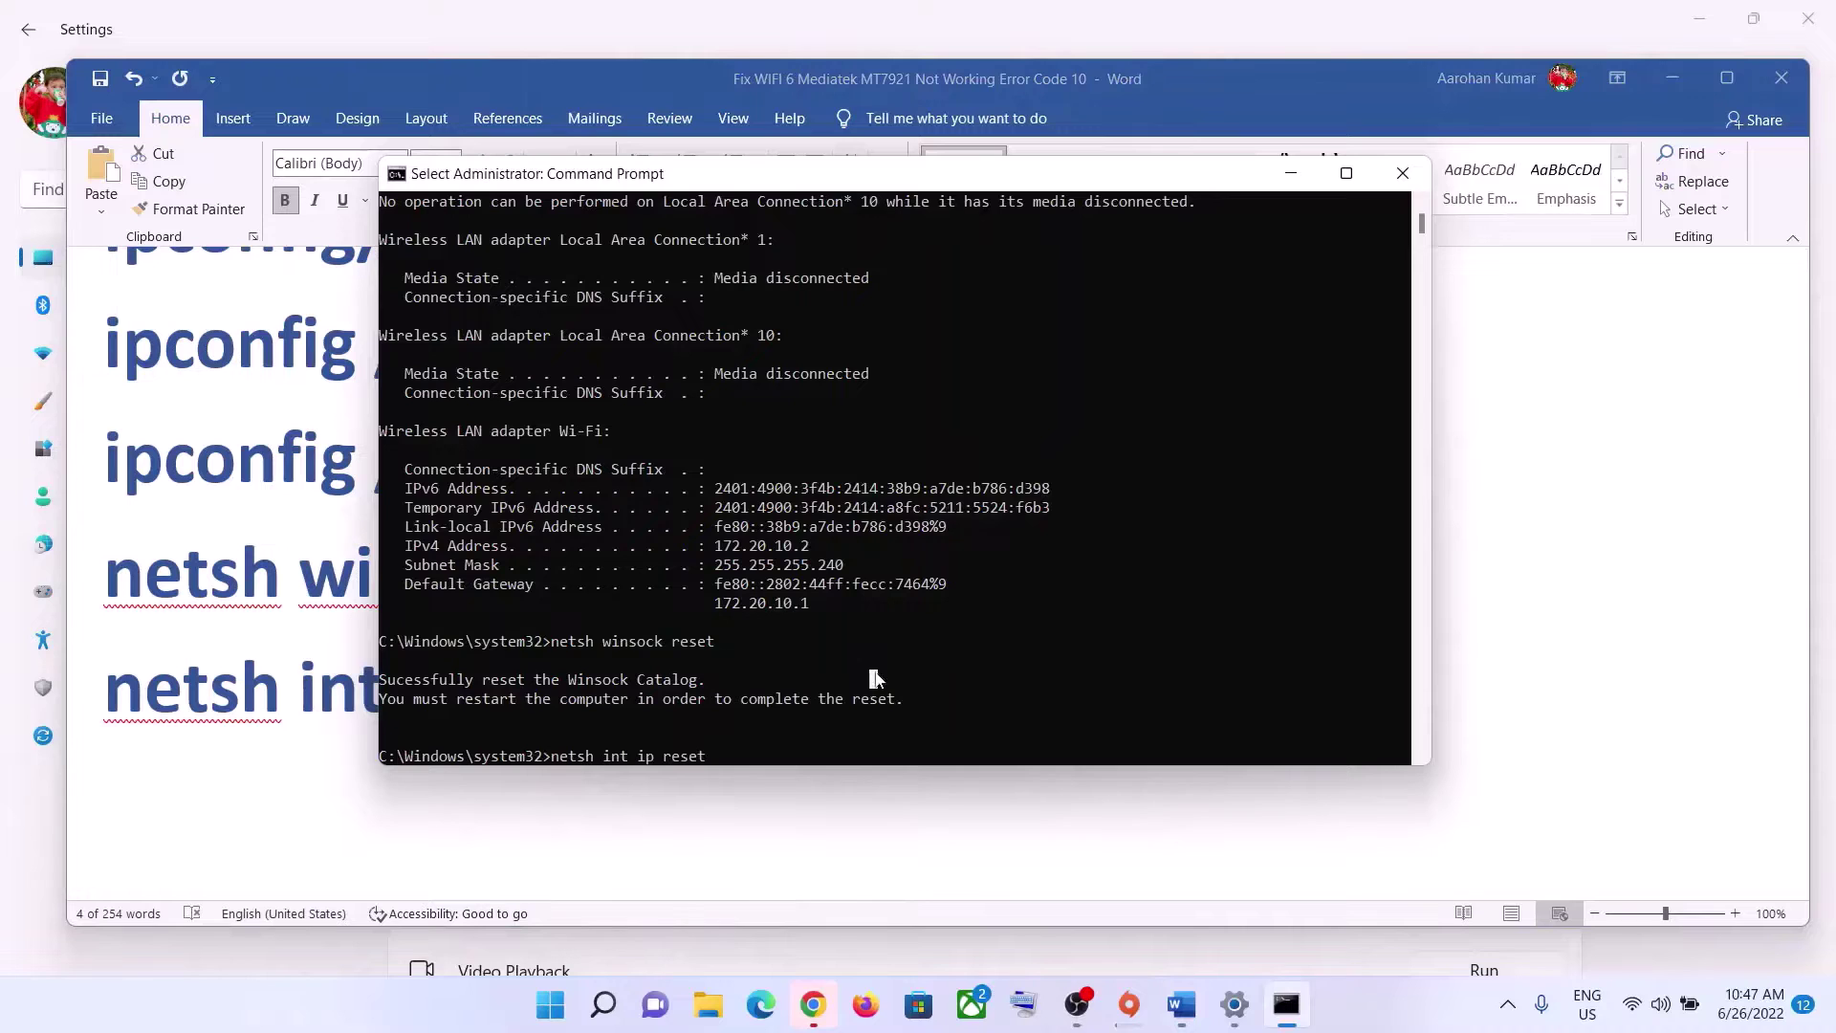
{"action": "key", "text": "Escape"}
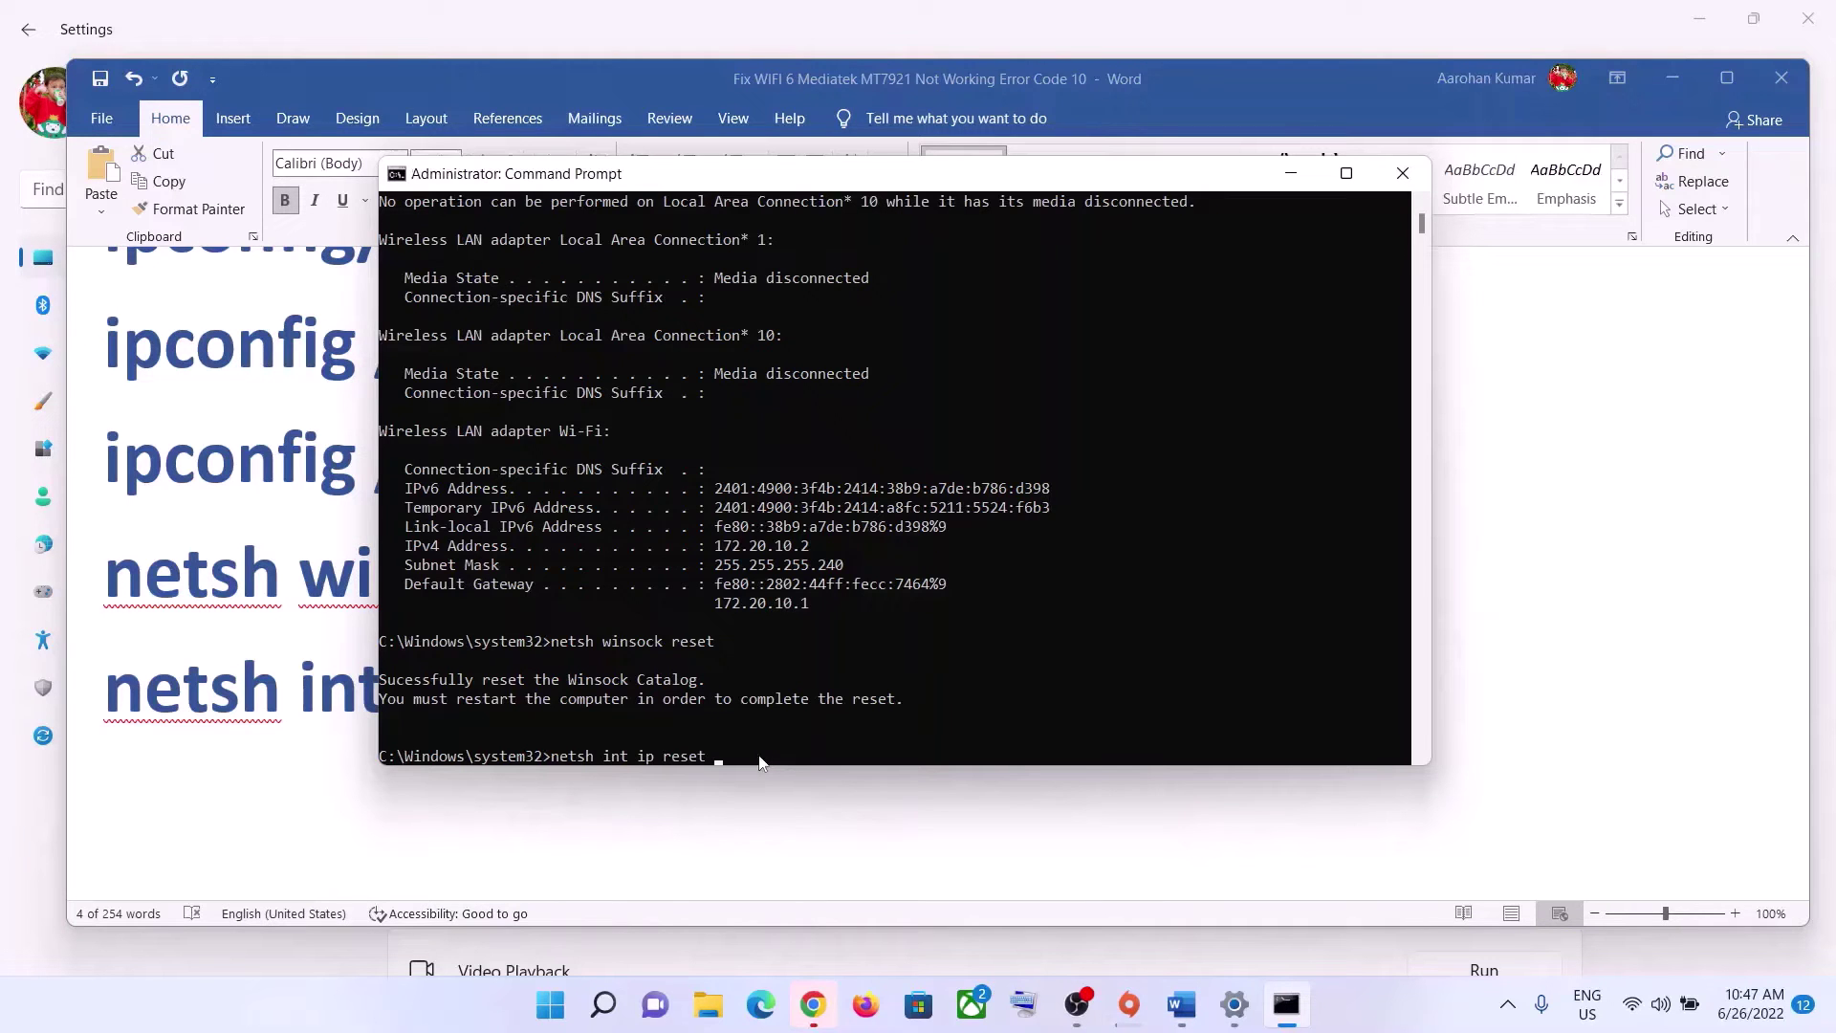
{"action": "key", "text": "Return"}
- Review the last command's output in Command Prompt and close the window
{"action": "key", "text": "alt+Tab"}
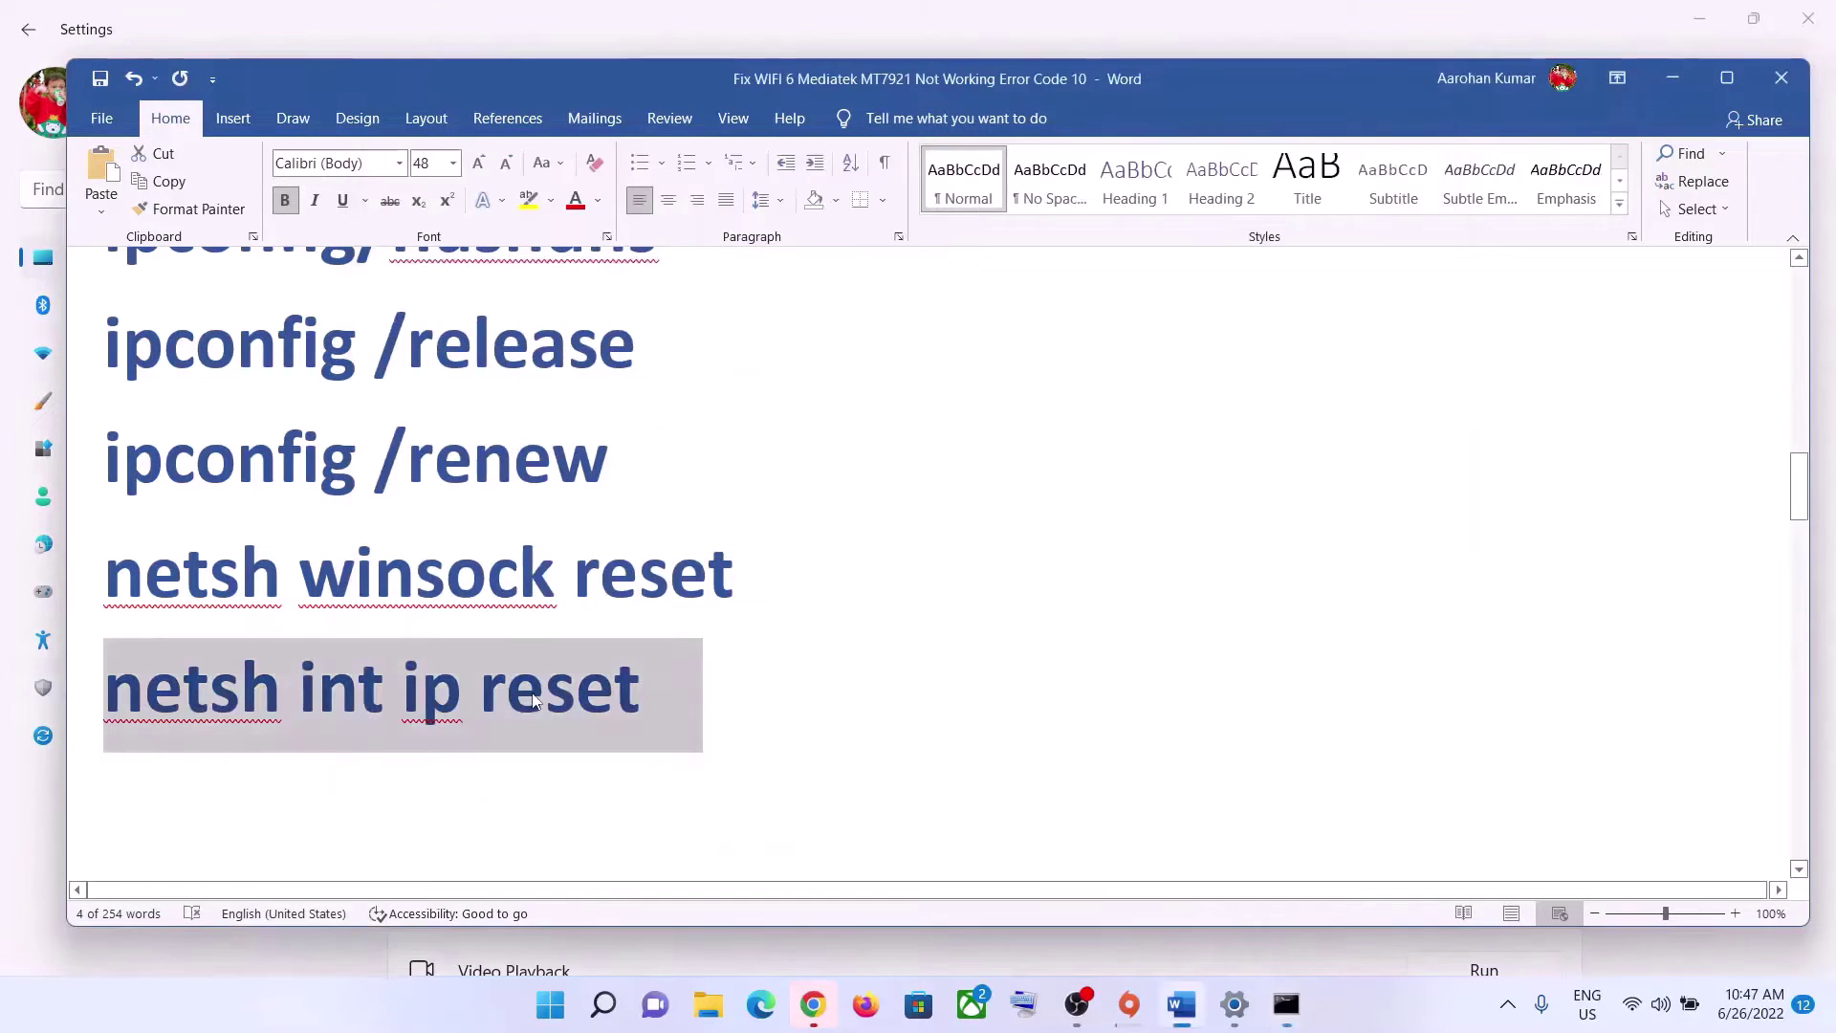
{"action": "key", "text": "alt+Tab"}
{"action": "left_click_drag", "start_coordinate": [380, 700], "coordinate": [765, 702]}
{"action": "left_click", "coordinate": [1403, 173]}
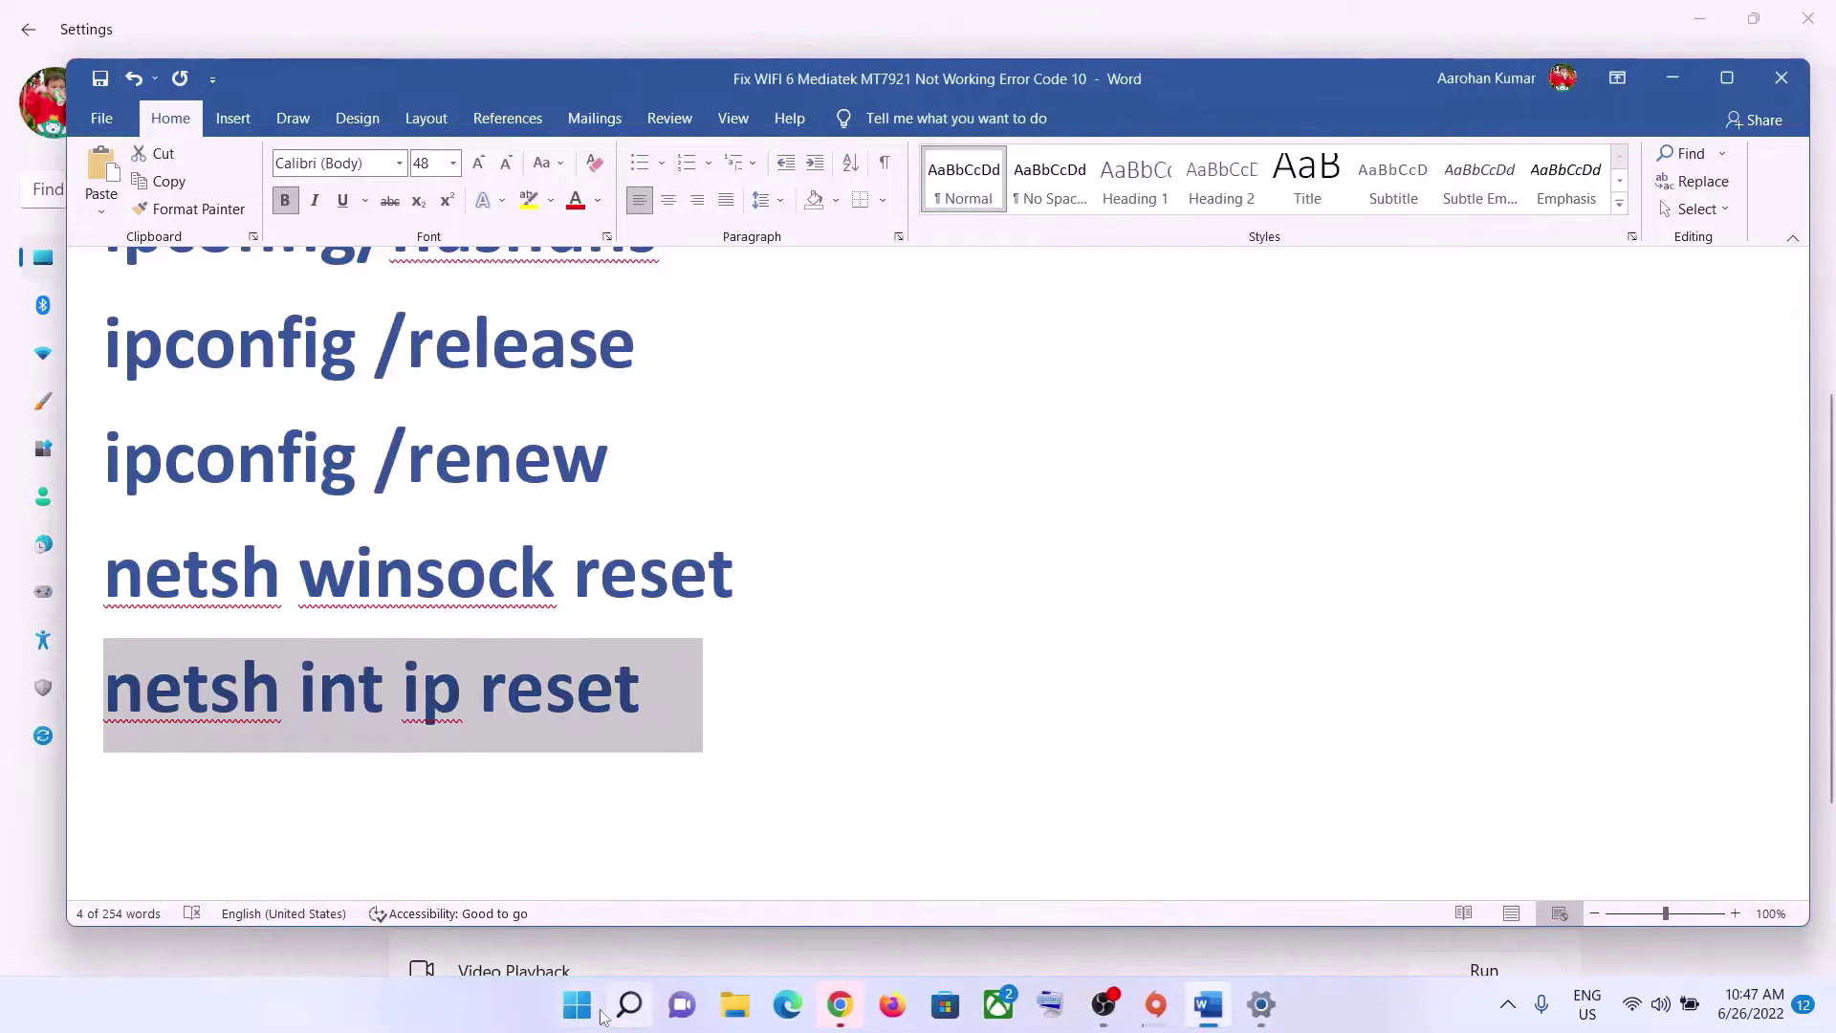
- Show the Windows power options with Restart, and dismiss them without choosing one
{"action": "left_click", "coordinate": [571, 1004]}
{"action": "left_click", "coordinate": [1215, 921]}
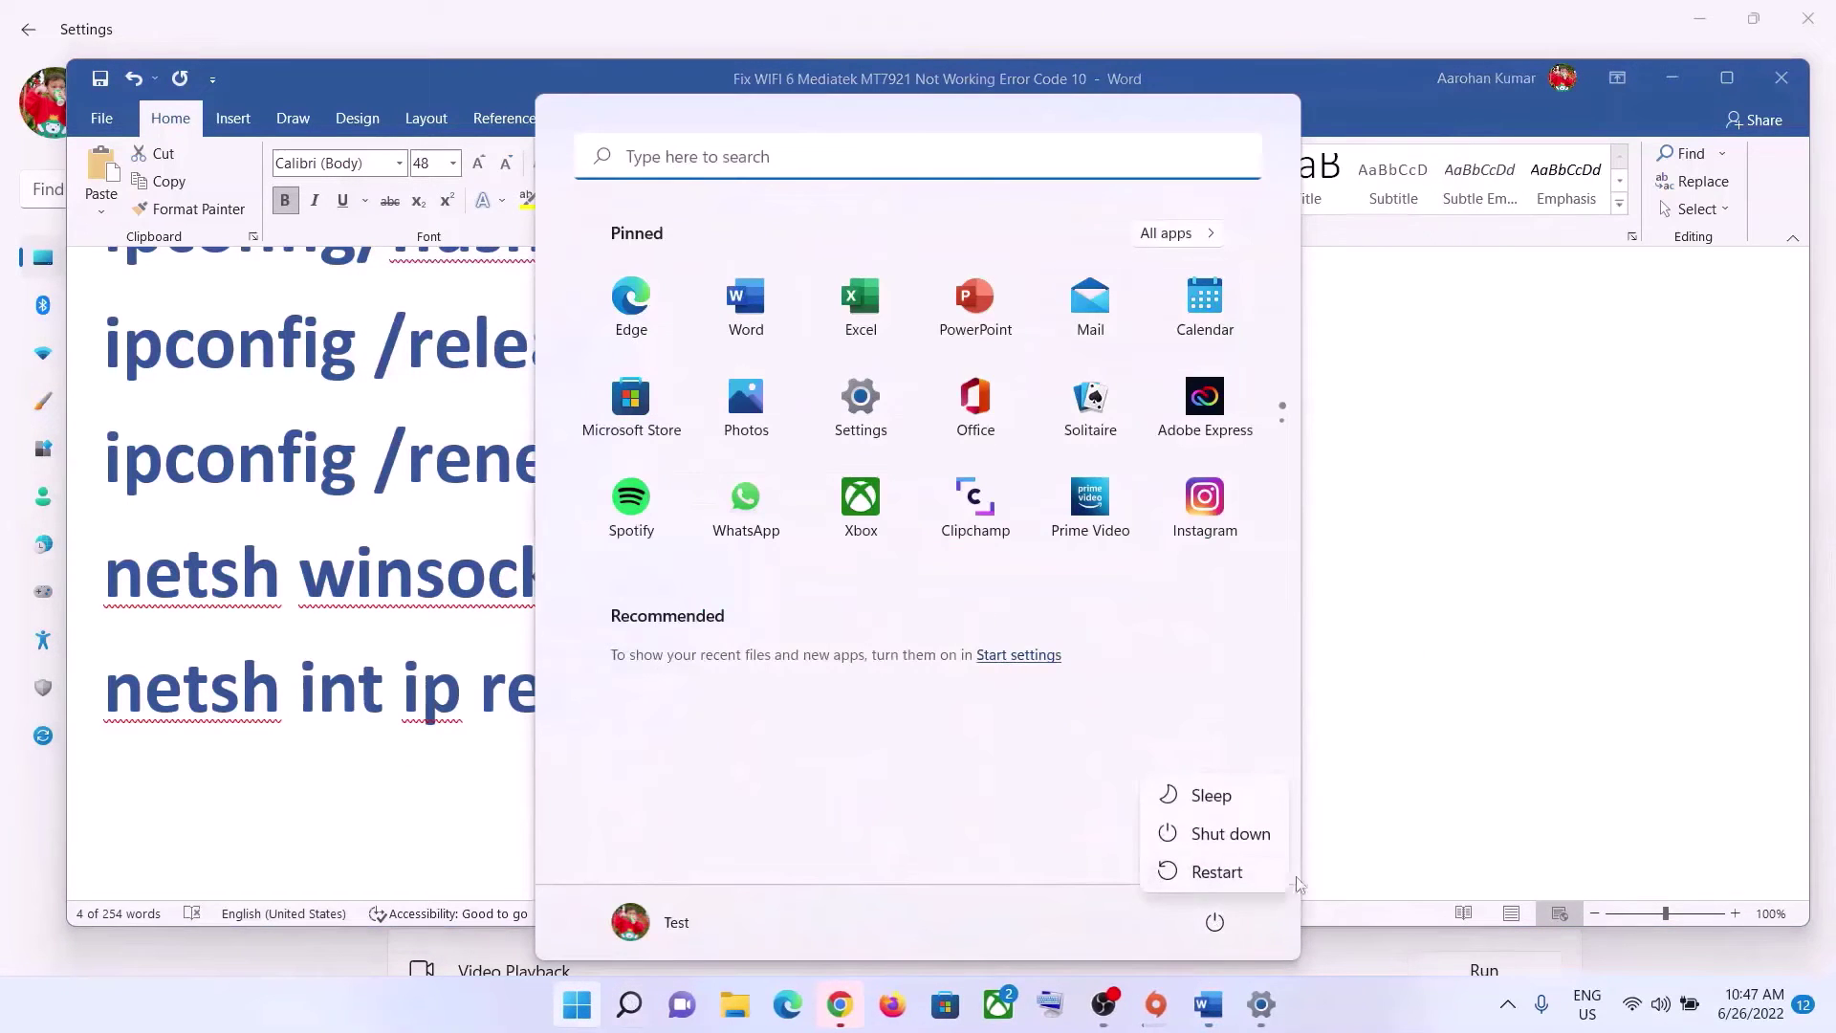
{"action": "left_click", "coordinate": [1473, 660]}
{"action": "left_click", "coordinate": [1343, 673]}
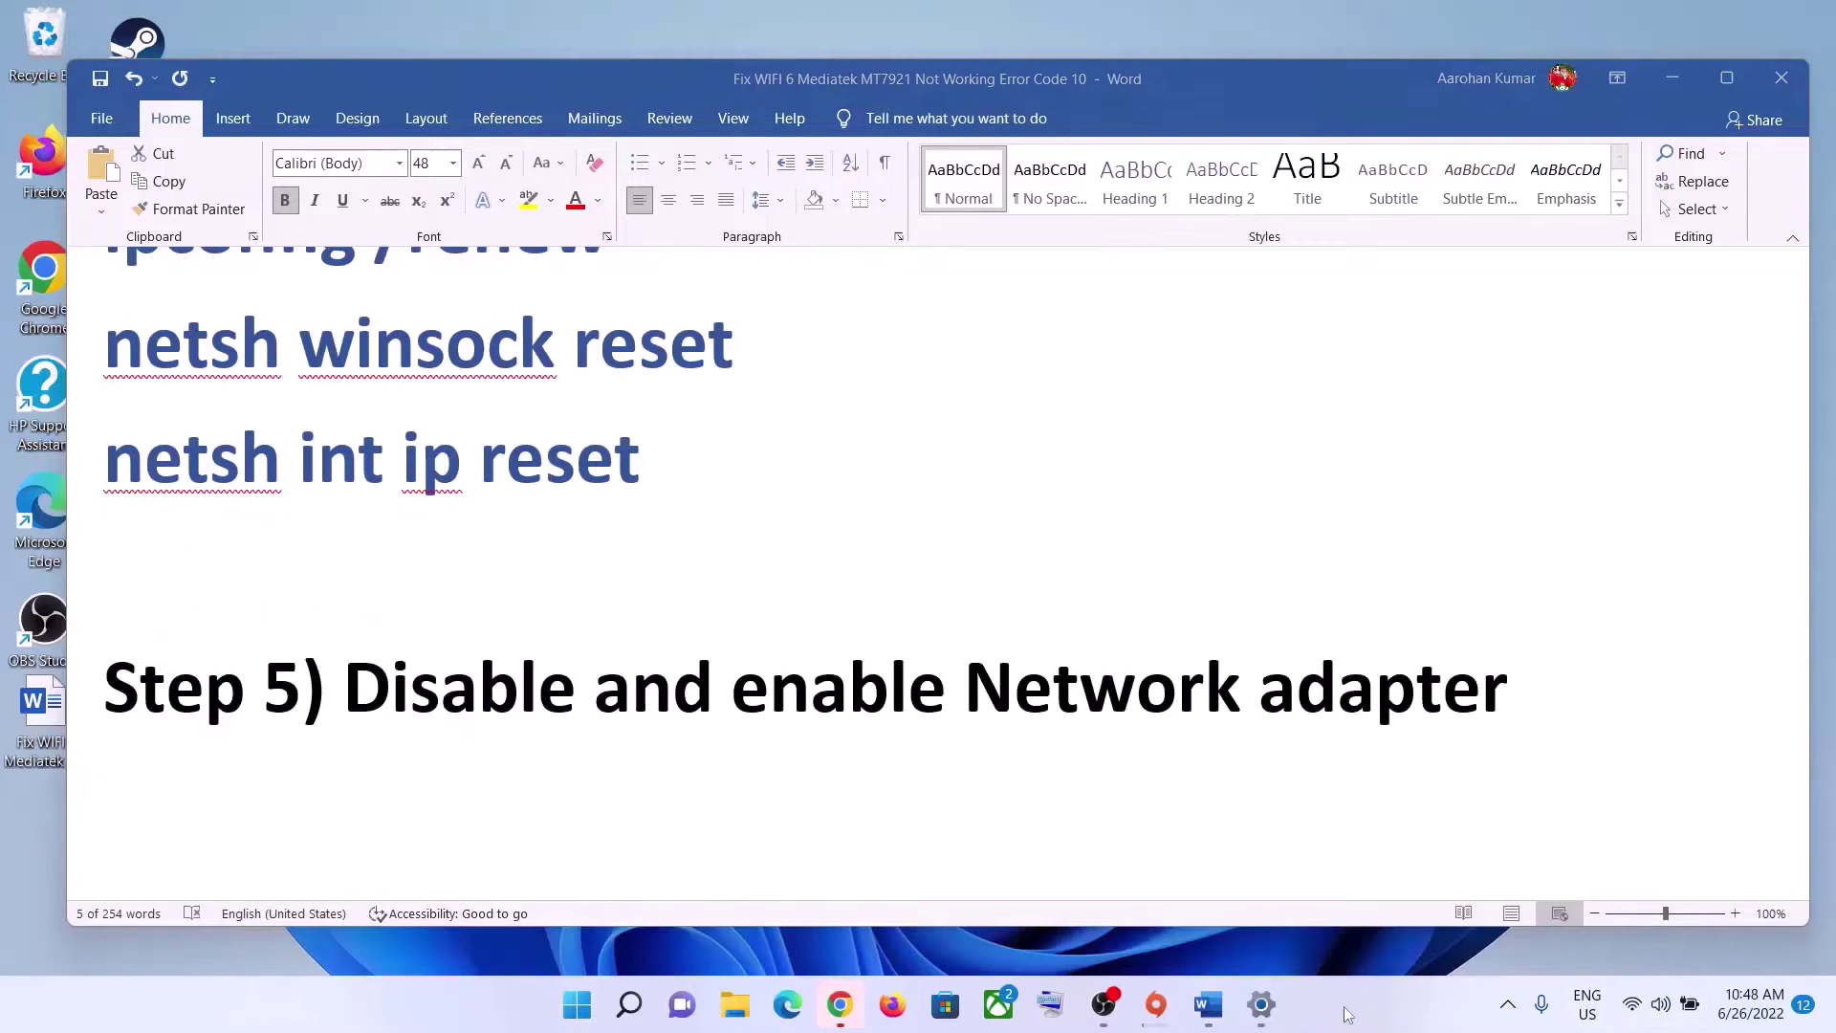
- Following Step 5 of the document, open Device Manager and select the Realtek RTL8822CE 802.11ac PCIe Adapter under Network adapters
{"action": "left_click_drag", "start_coordinate": [390, 681], "coordinate": [1509, 681]}
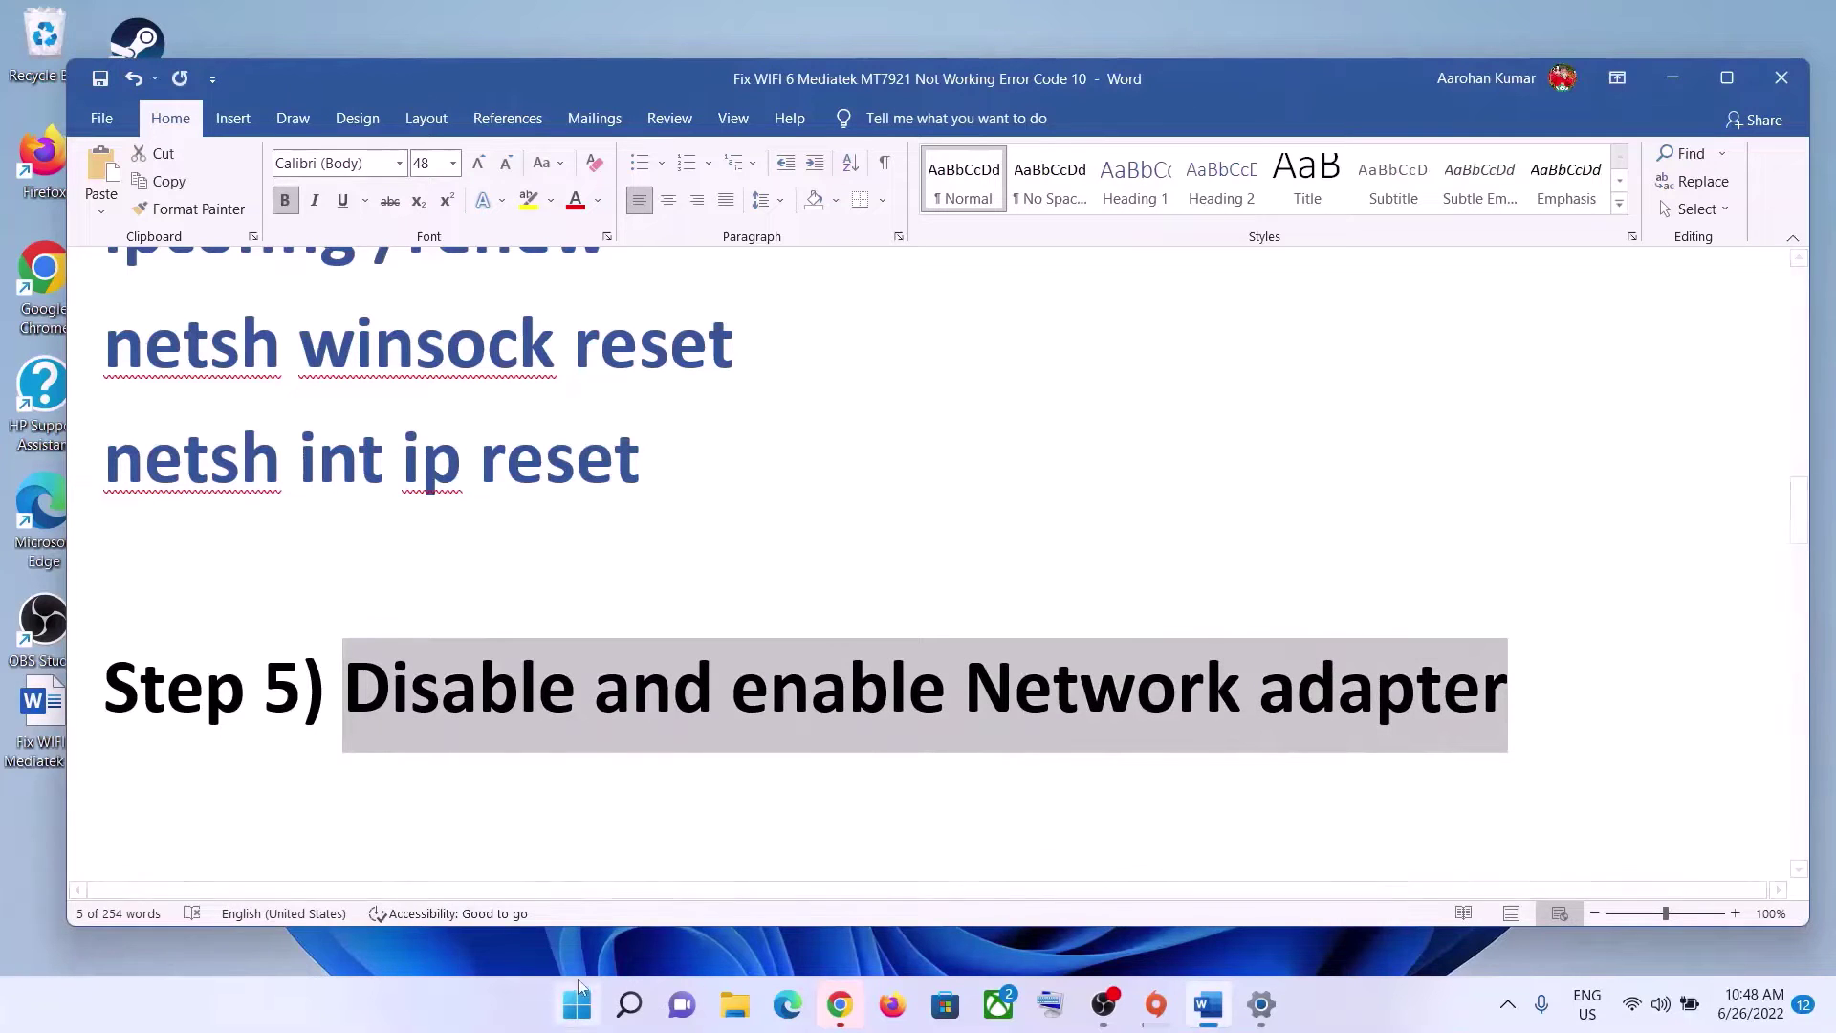
{"action": "right_click", "coordinate": [576, 1004]}
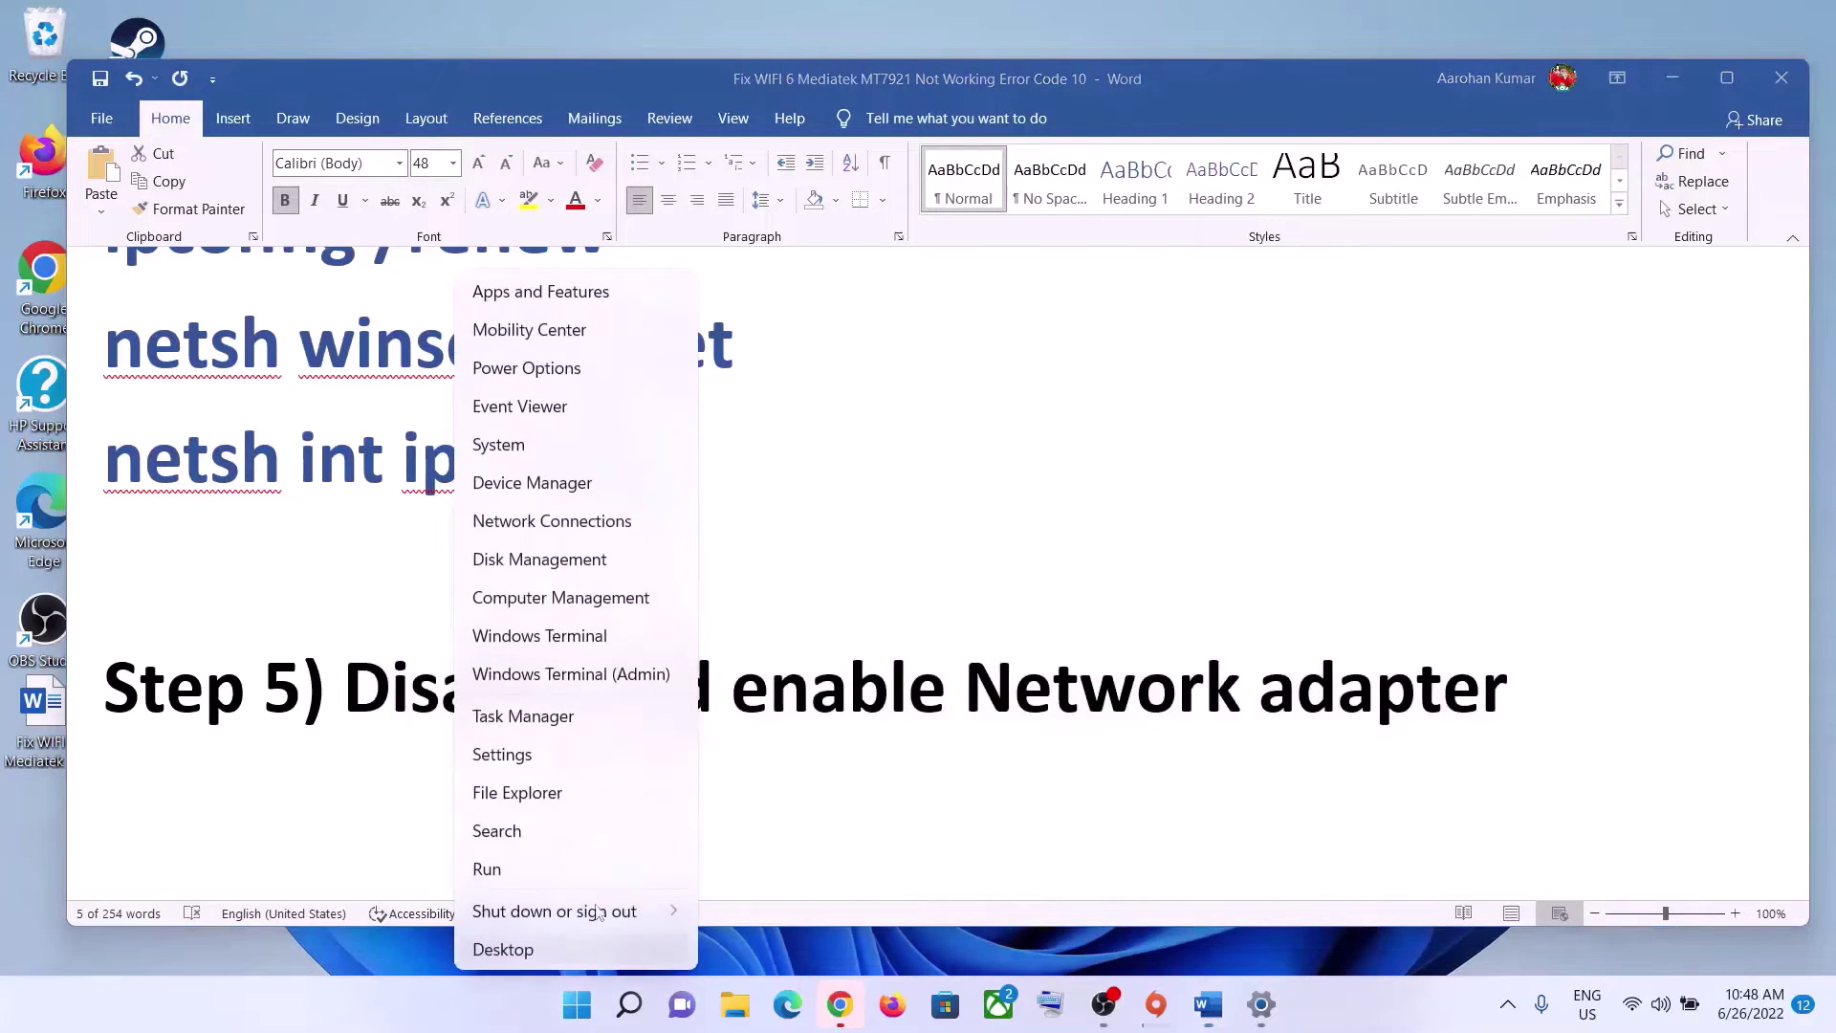
{"action": "left_click", "coordinate": [532, 483]}
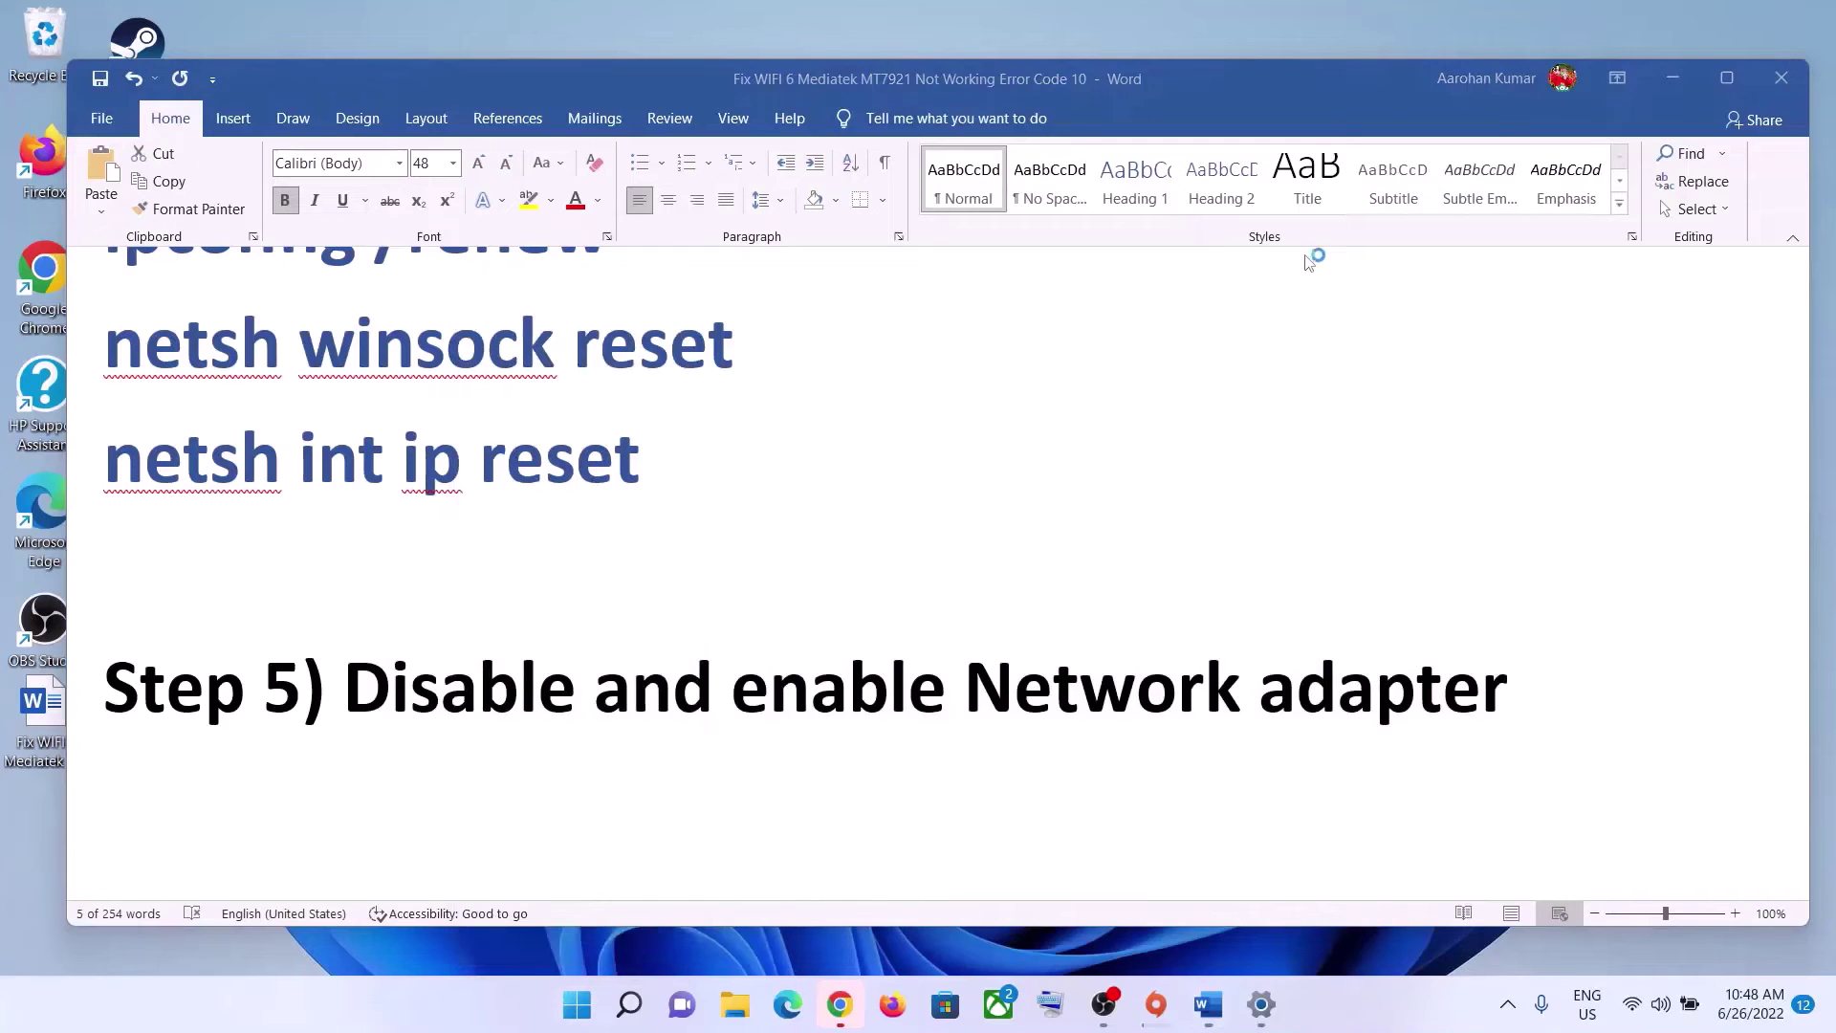
{"action": "left_click_drag", "start_coordinate": [1003, 132], "coordinate": [1325, 184]}
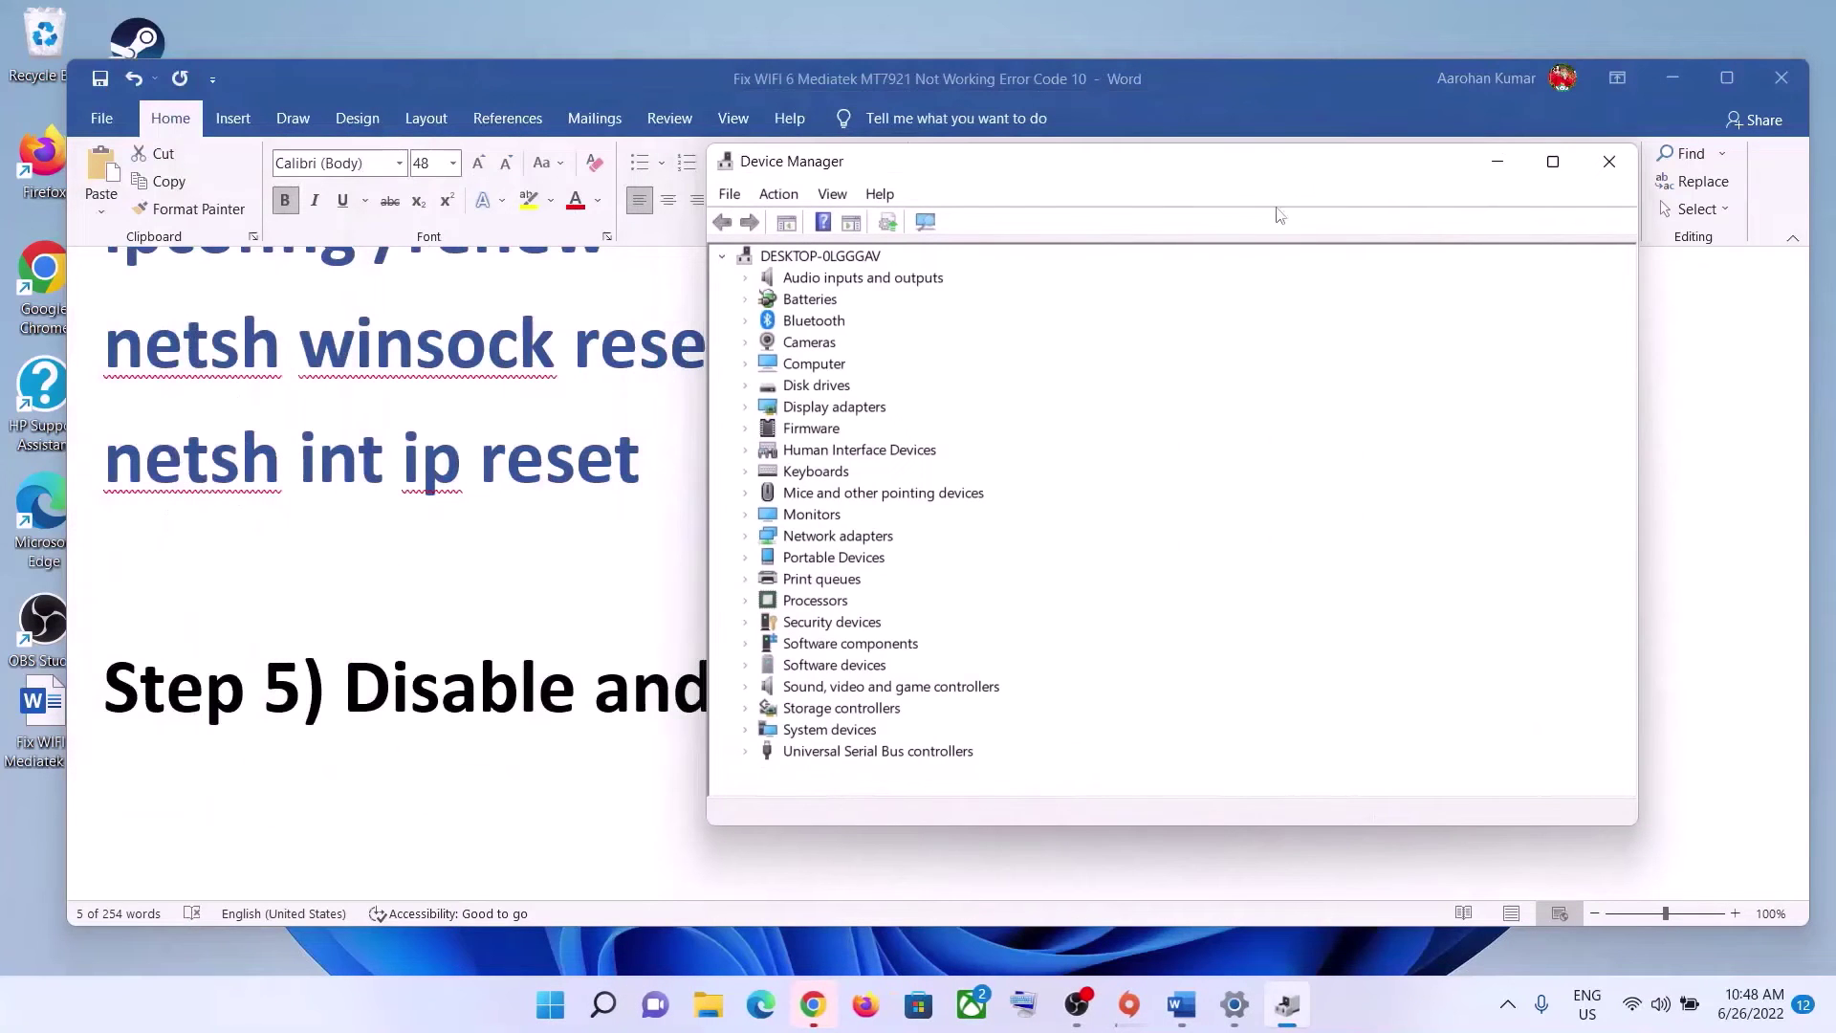
{"action": "left_click", "coordinate": [744, 537]}
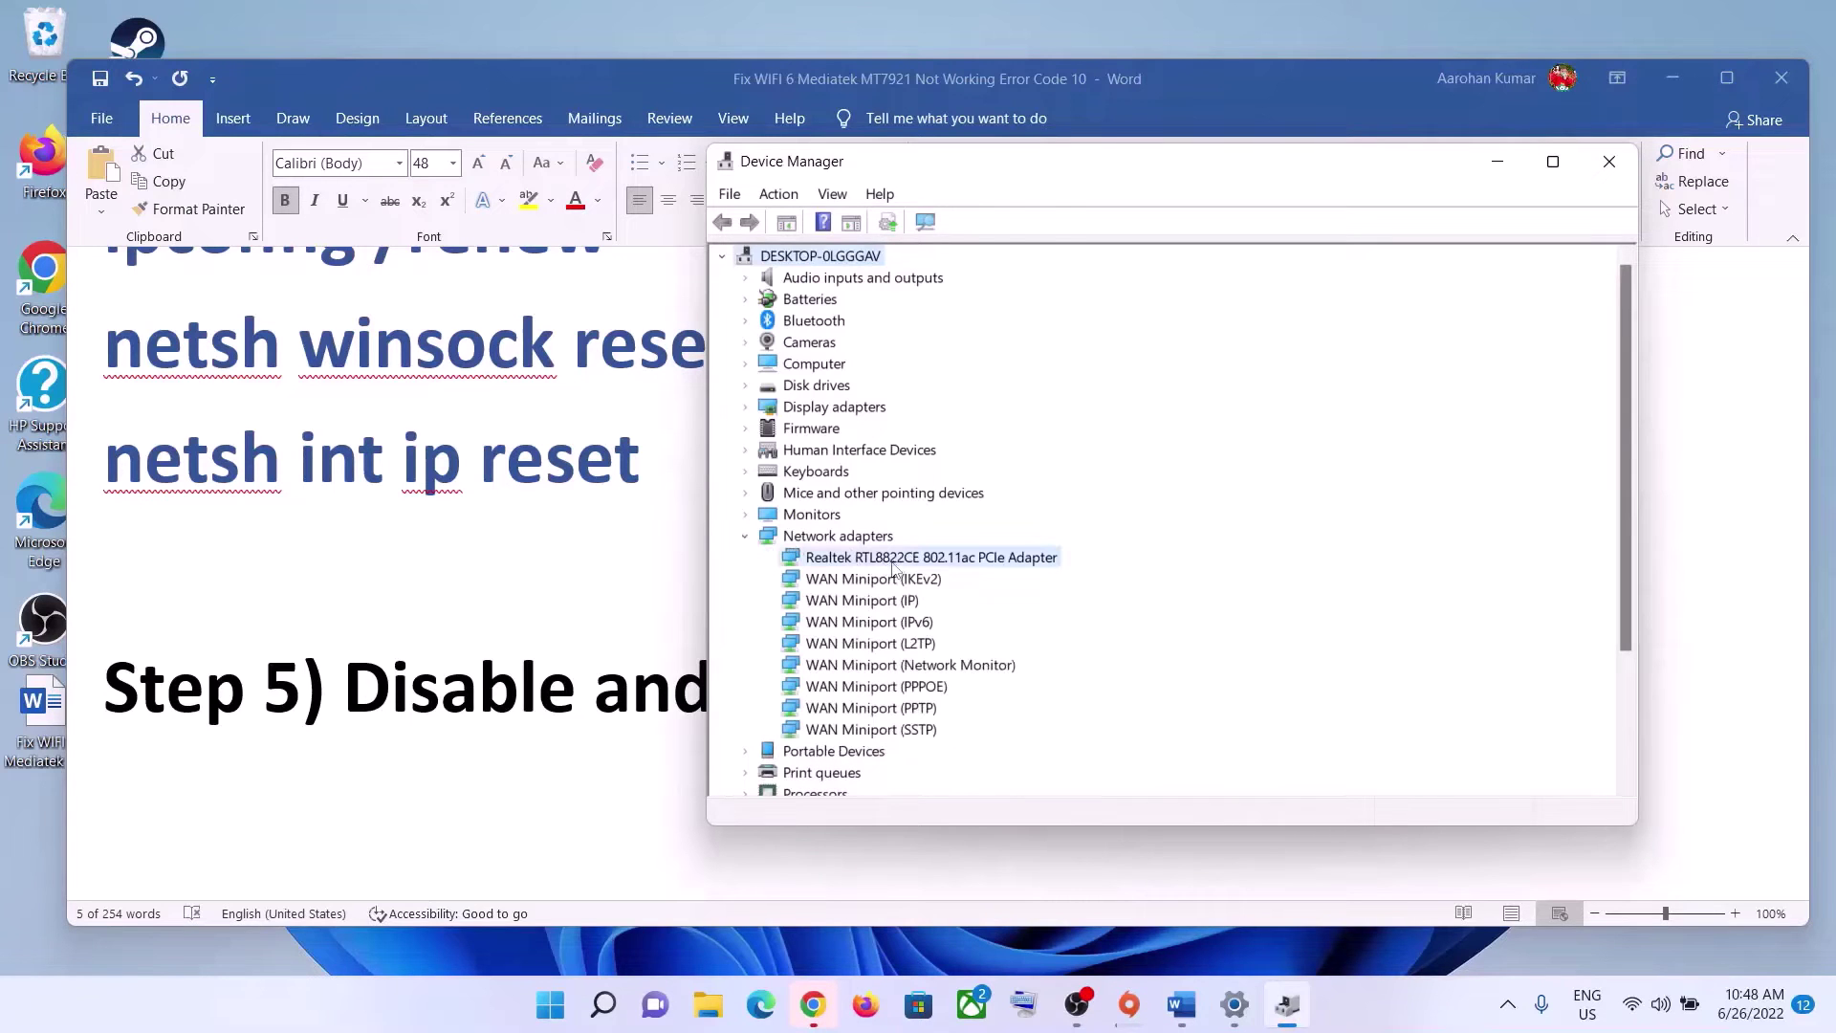
{"action": "left_click", "coordinate": [895, 562]}
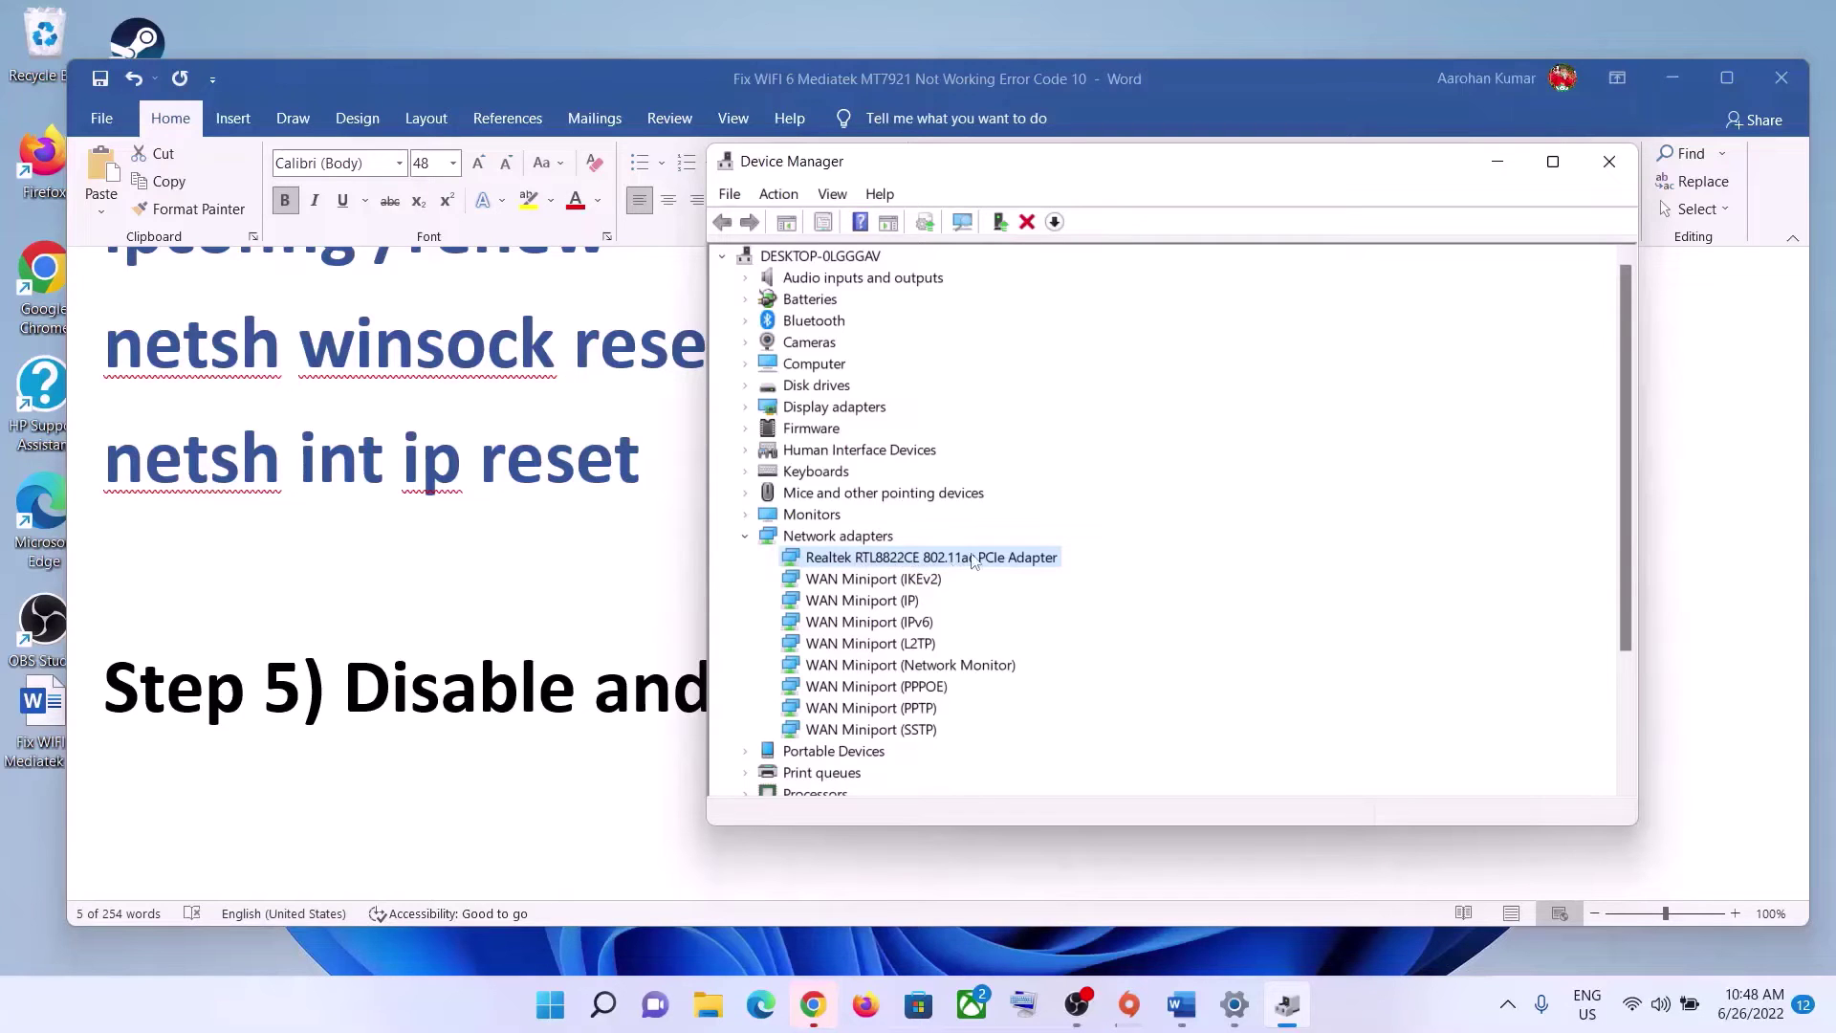
- Disable the Realtek RTL8822CE 802.11ac PCIe Adapter and enable it again
{"action": "right_click", "coordinate": [911, 563]}
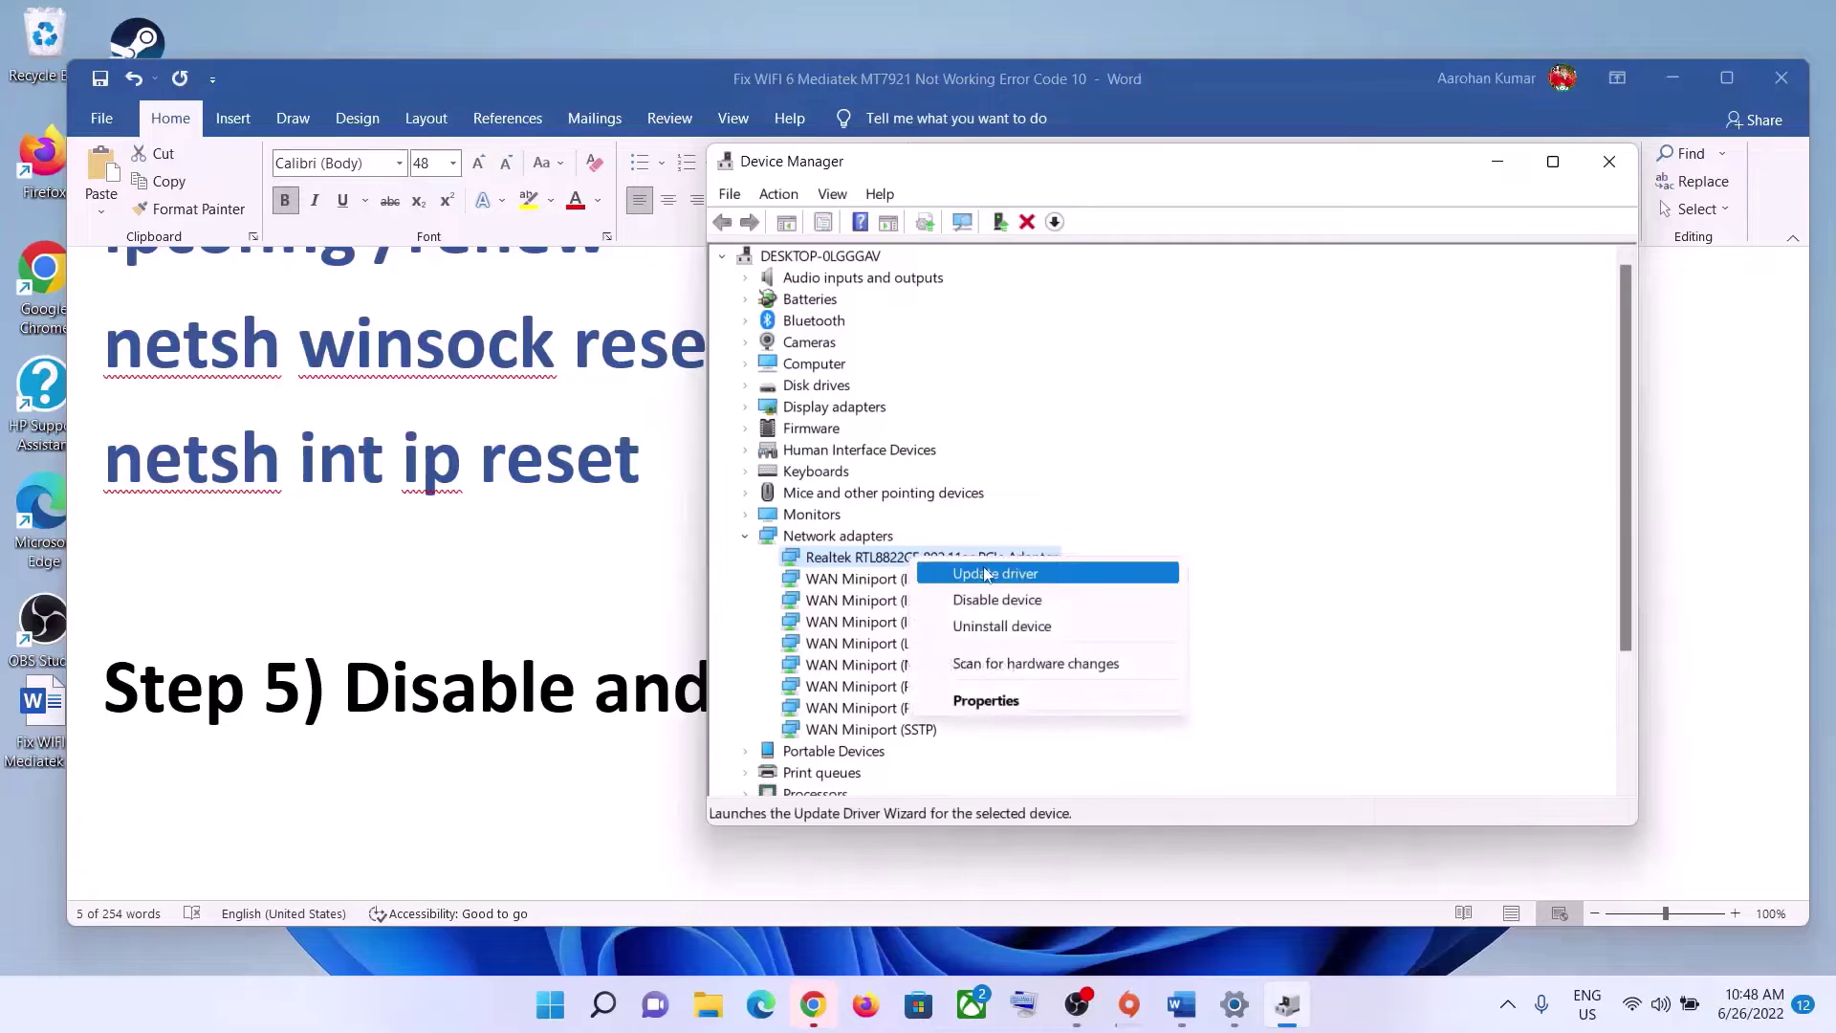
{"action": "left_click", "coordinate": [858, 565]}
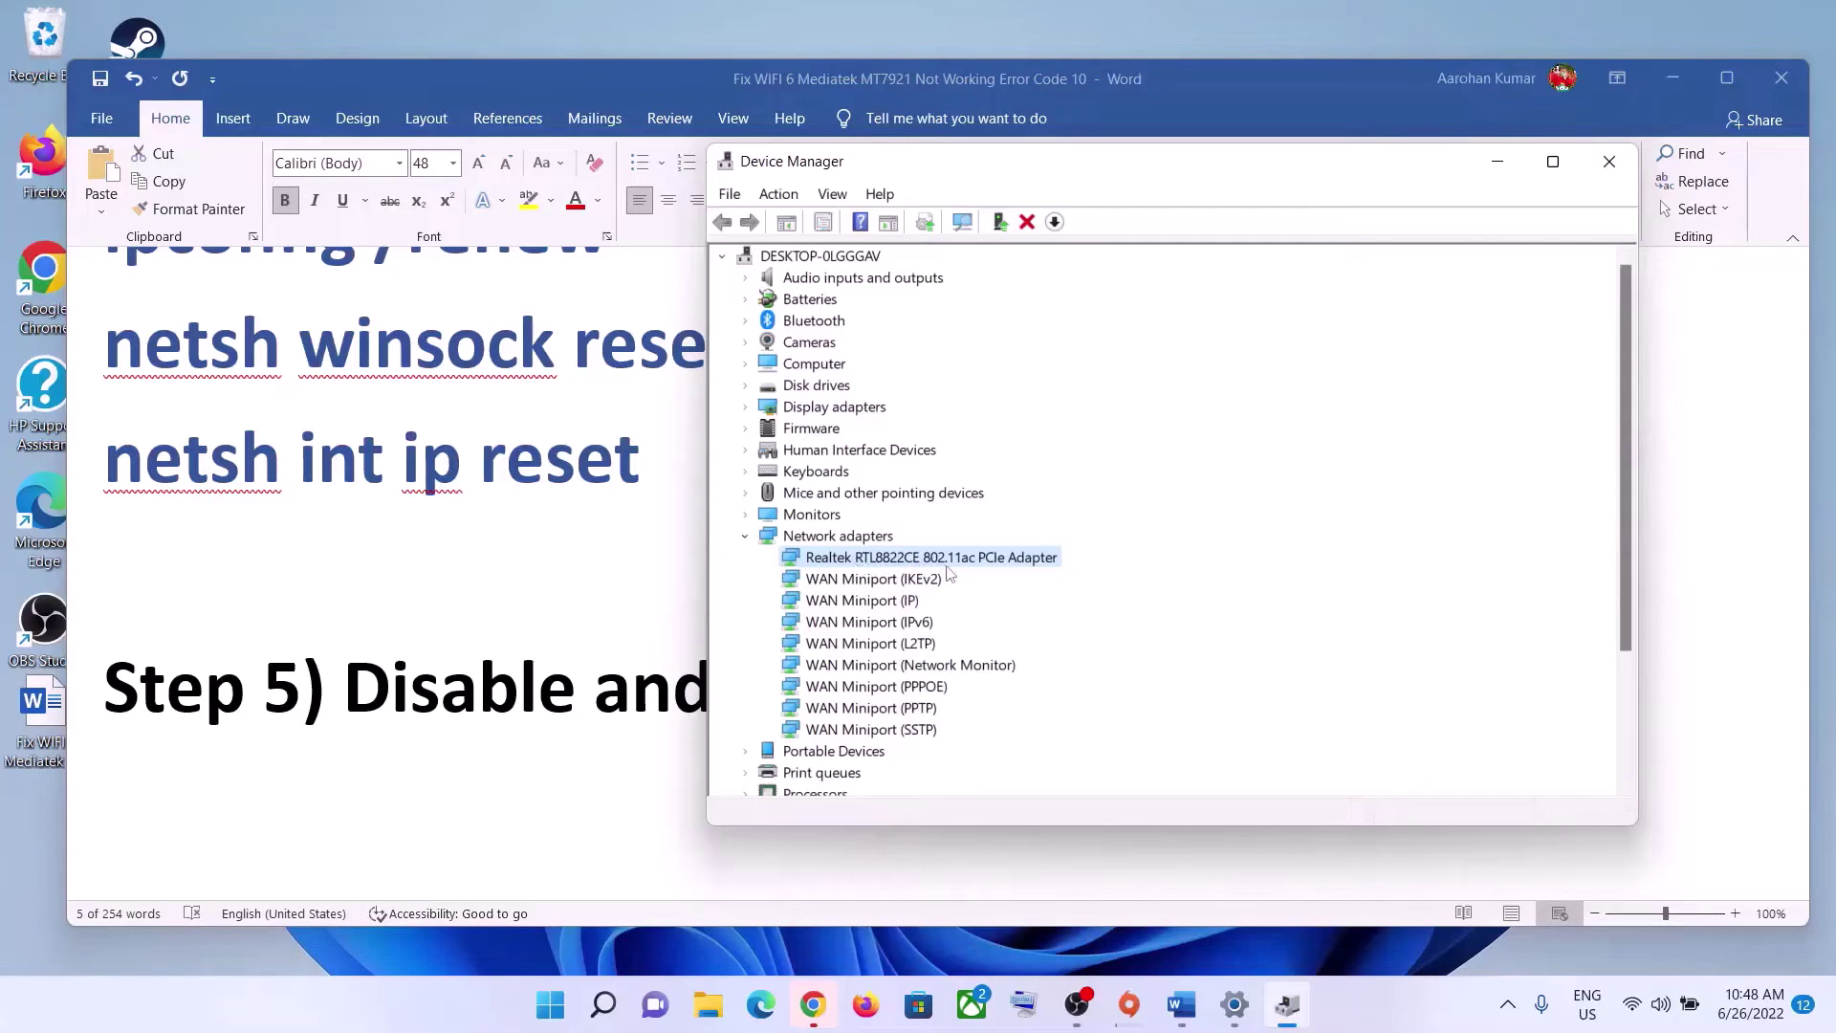
{"action": "right_click", "coordinate": [906, 565]}
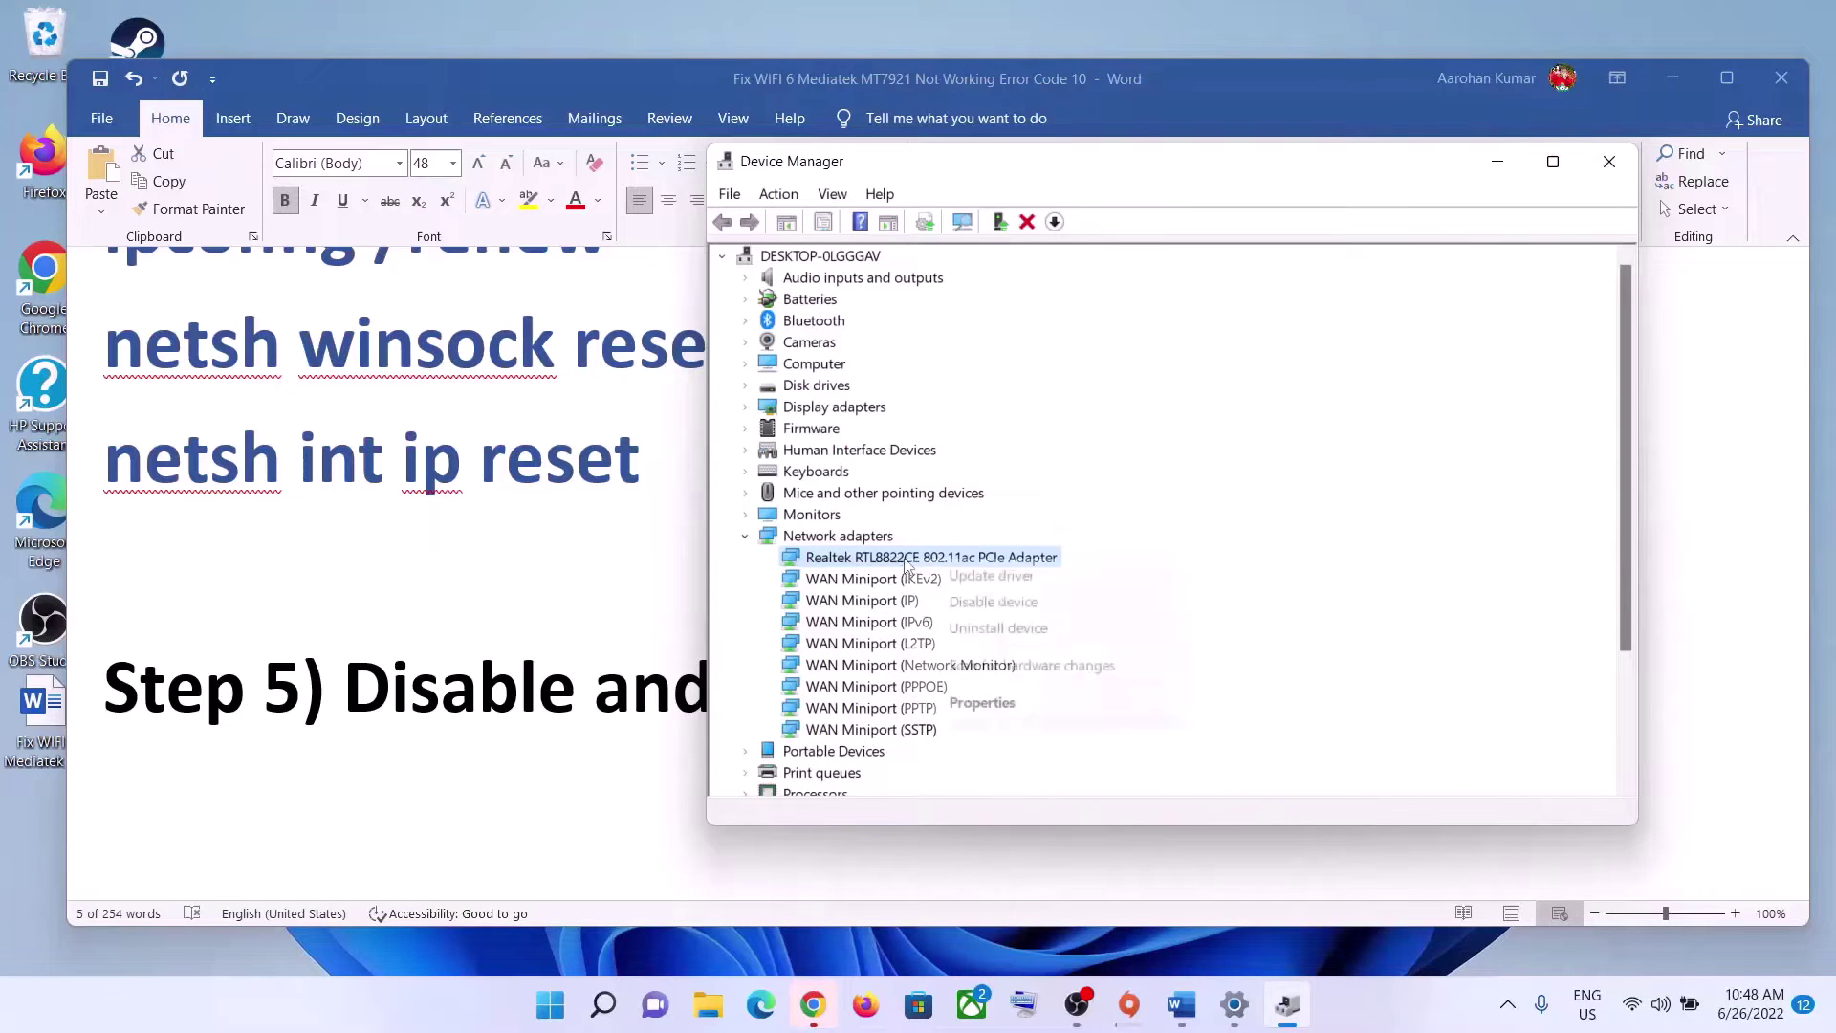
{"action": "left_click", "coordinate": [1004, 608]}
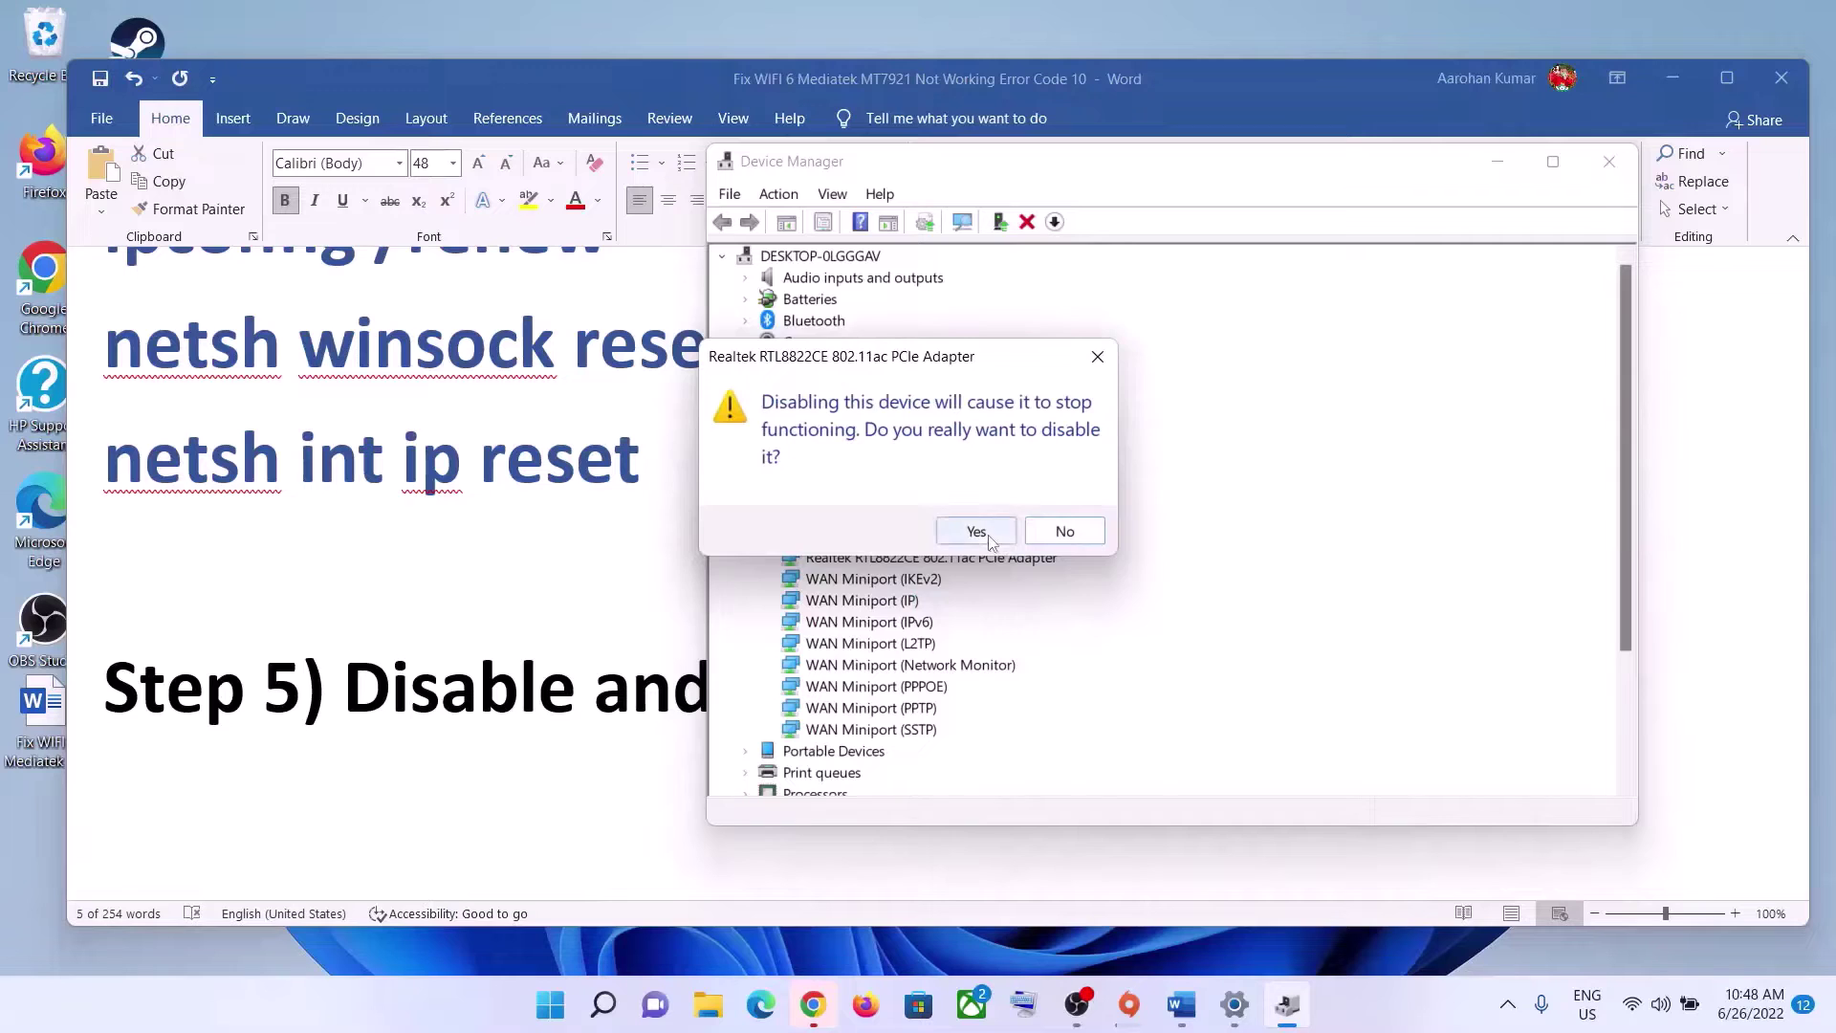
{"action": "left_click", "coordinate": [980, 534]}
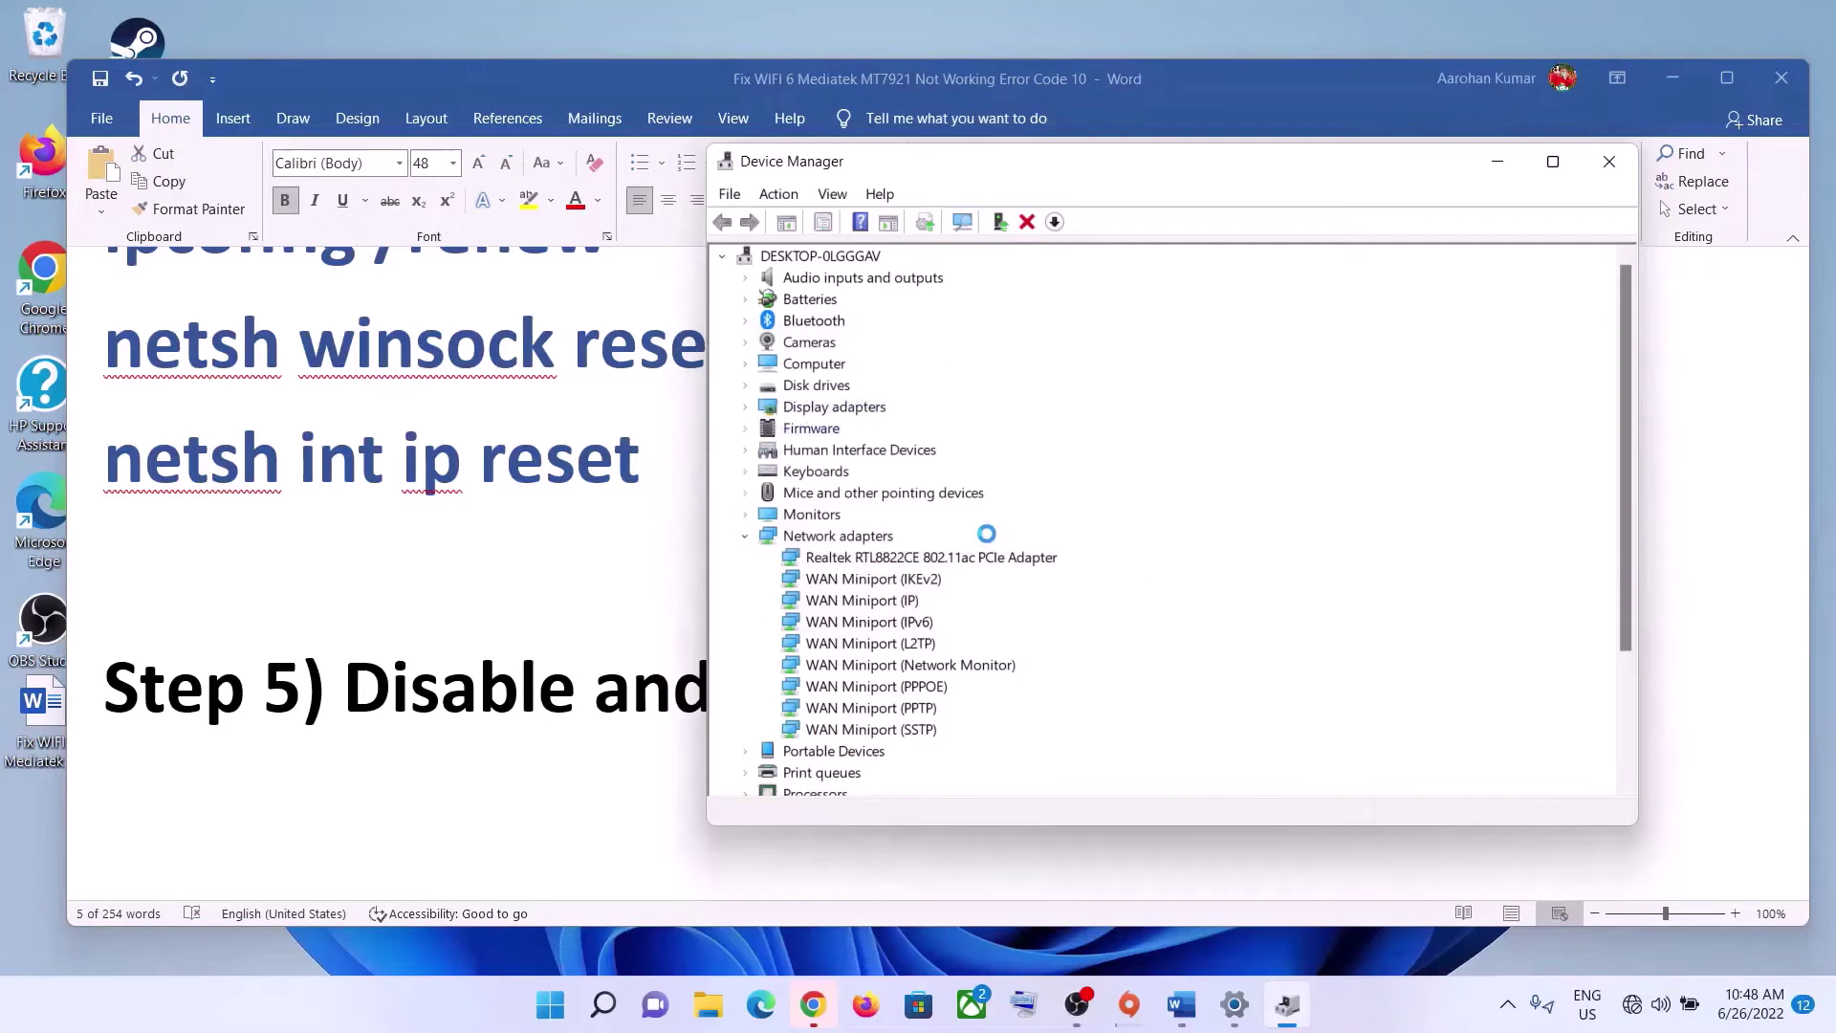
{"action": "right_click", "coordinate": [916, 565]}
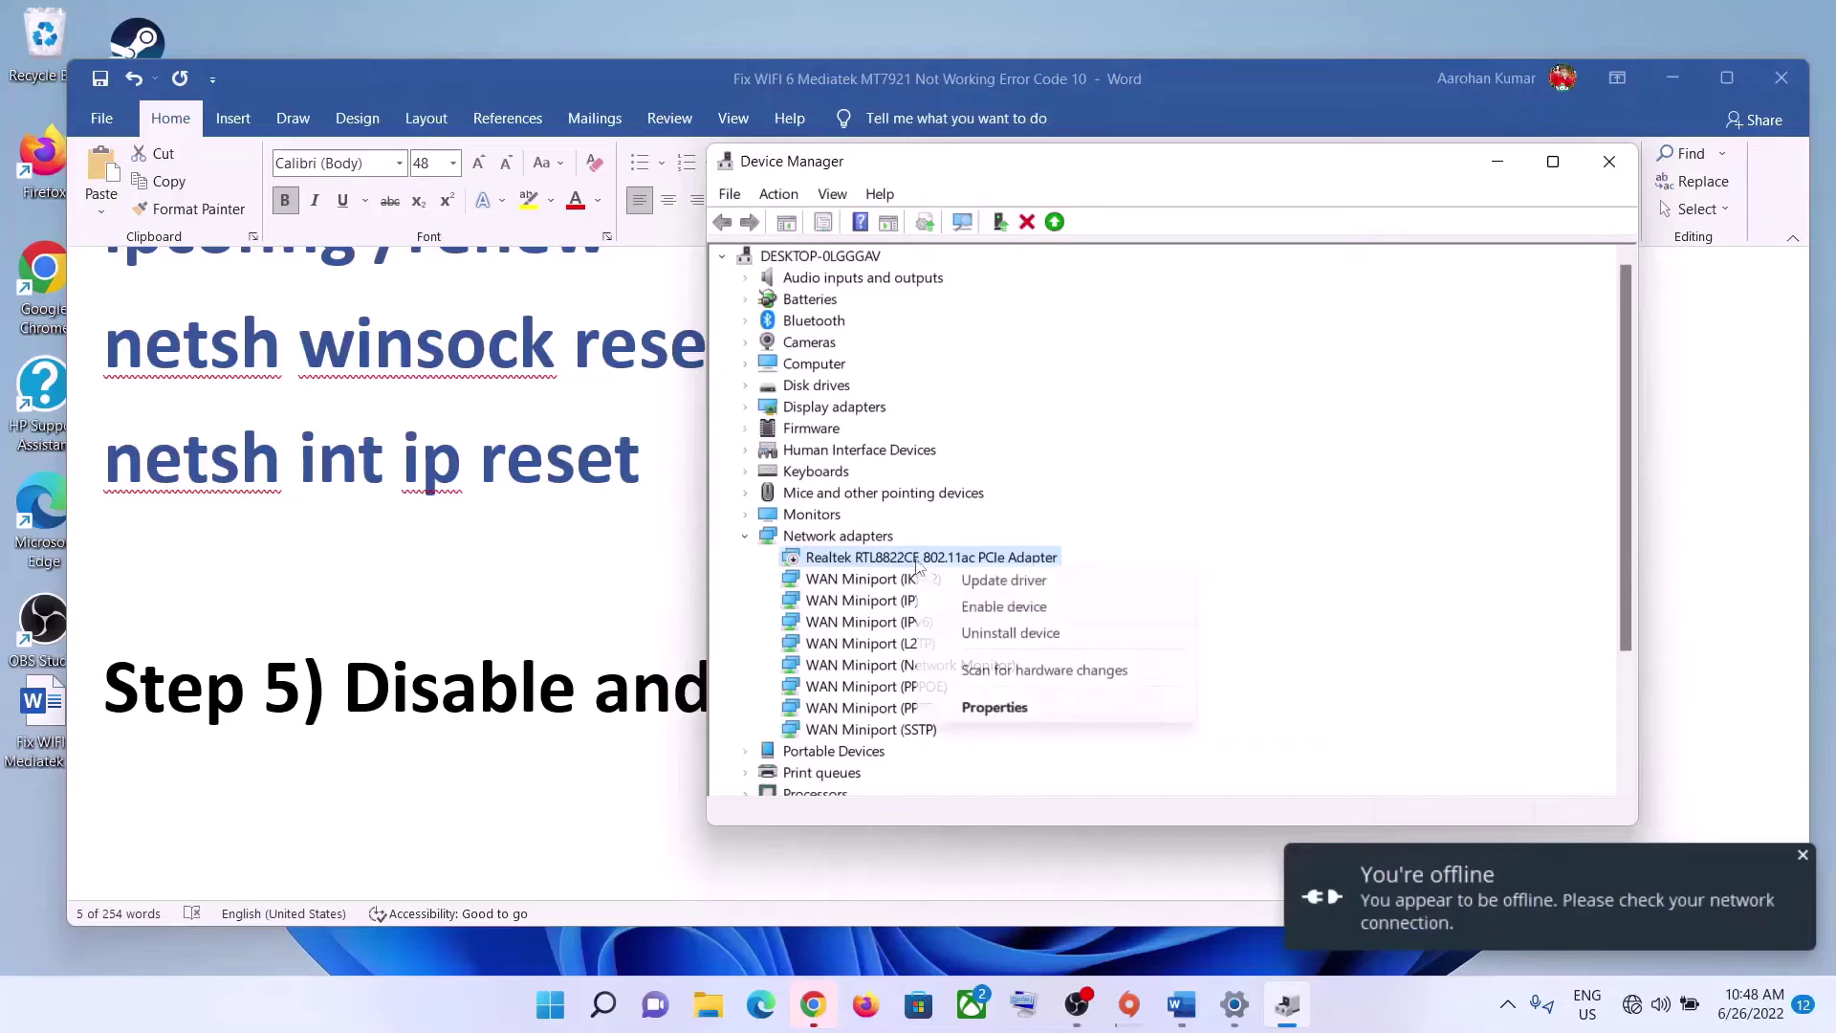
{"action": "left_click", "coordinate": [1000, 602]}
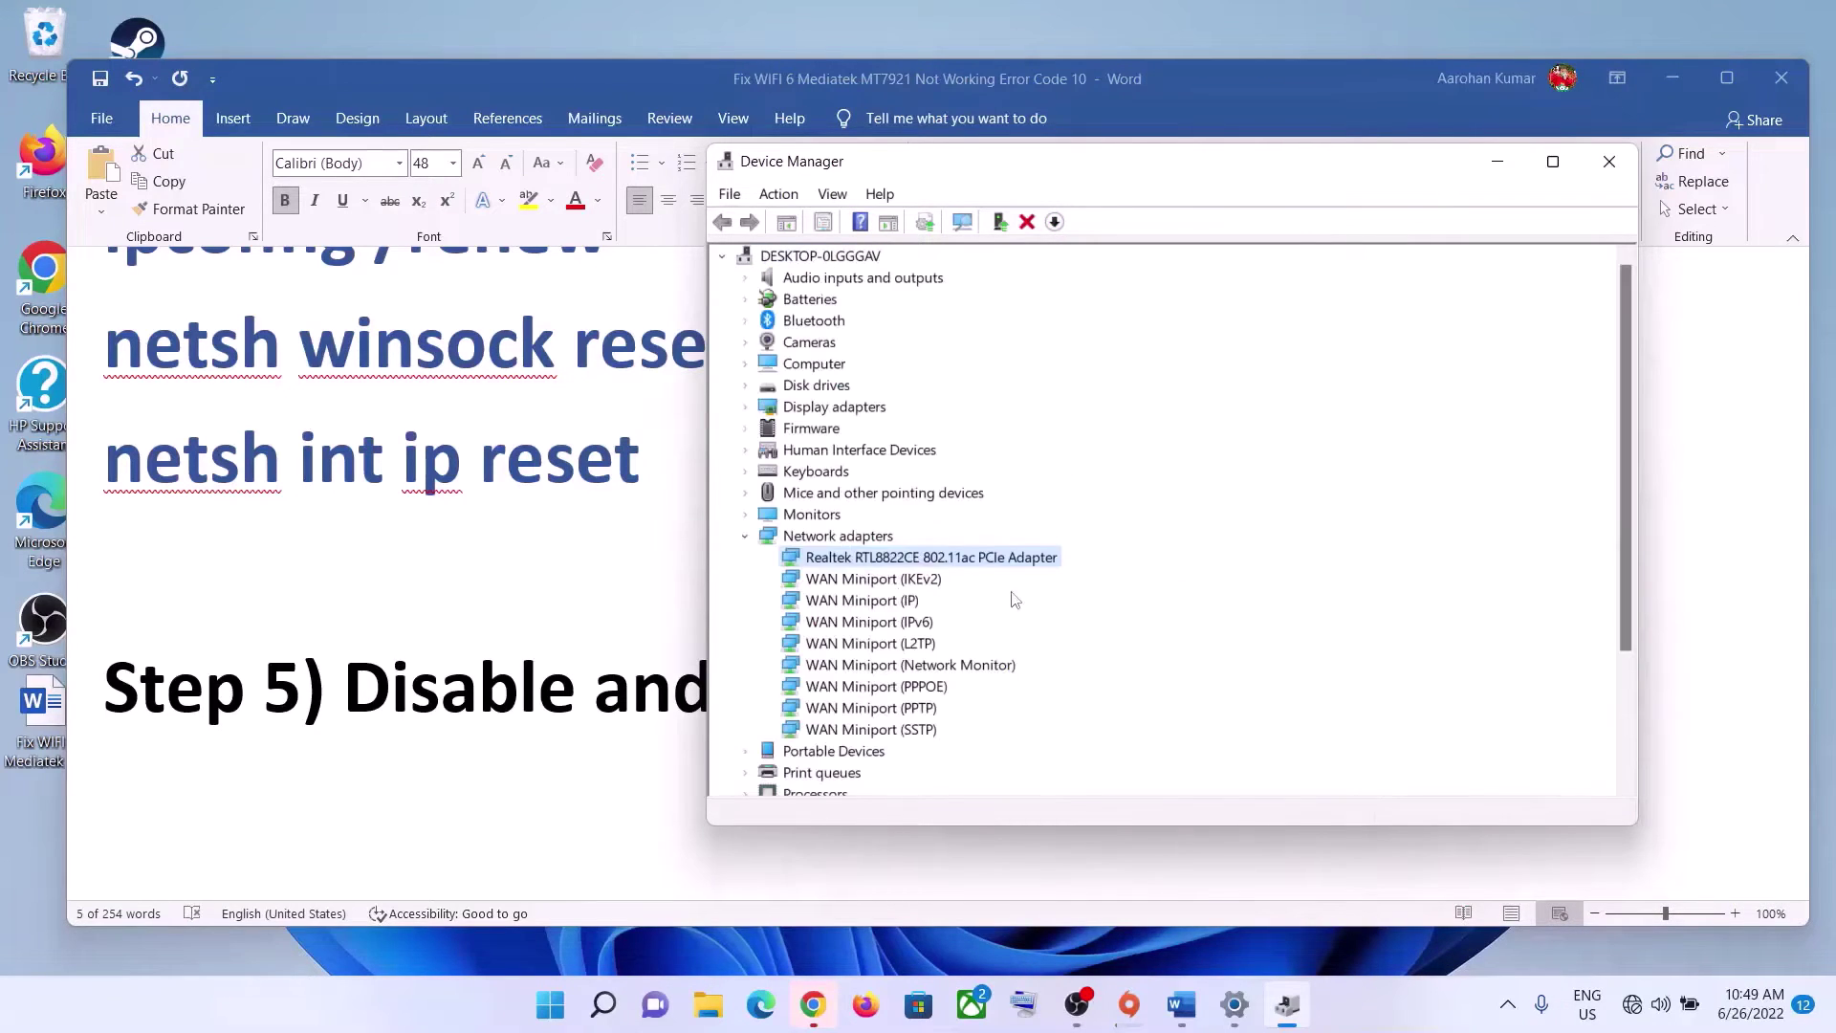
- Check the Wi-Fi connection status, return to the Word document and highlight "WLAN AutoConfig service" in Step 6
{"action": "left_click", "coordinate": [1652, 996]}
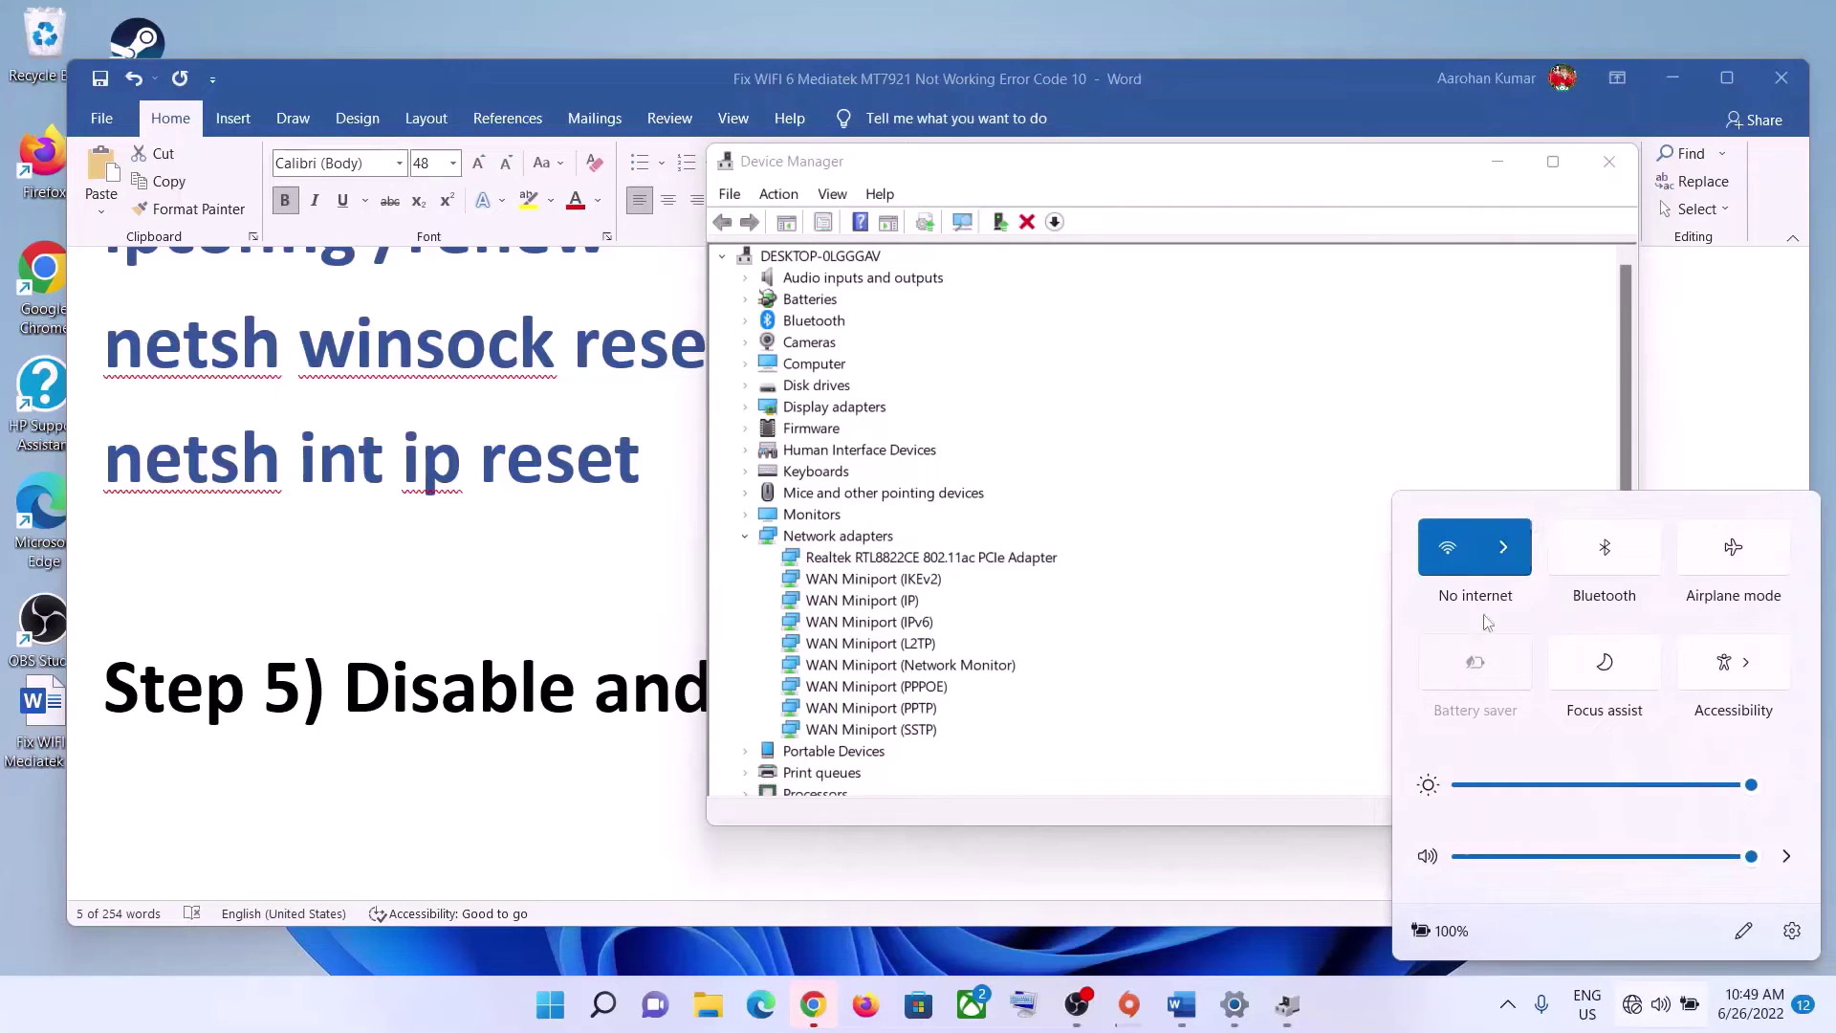
{"action": "left_click", "coordinate": [1182, 1004]}
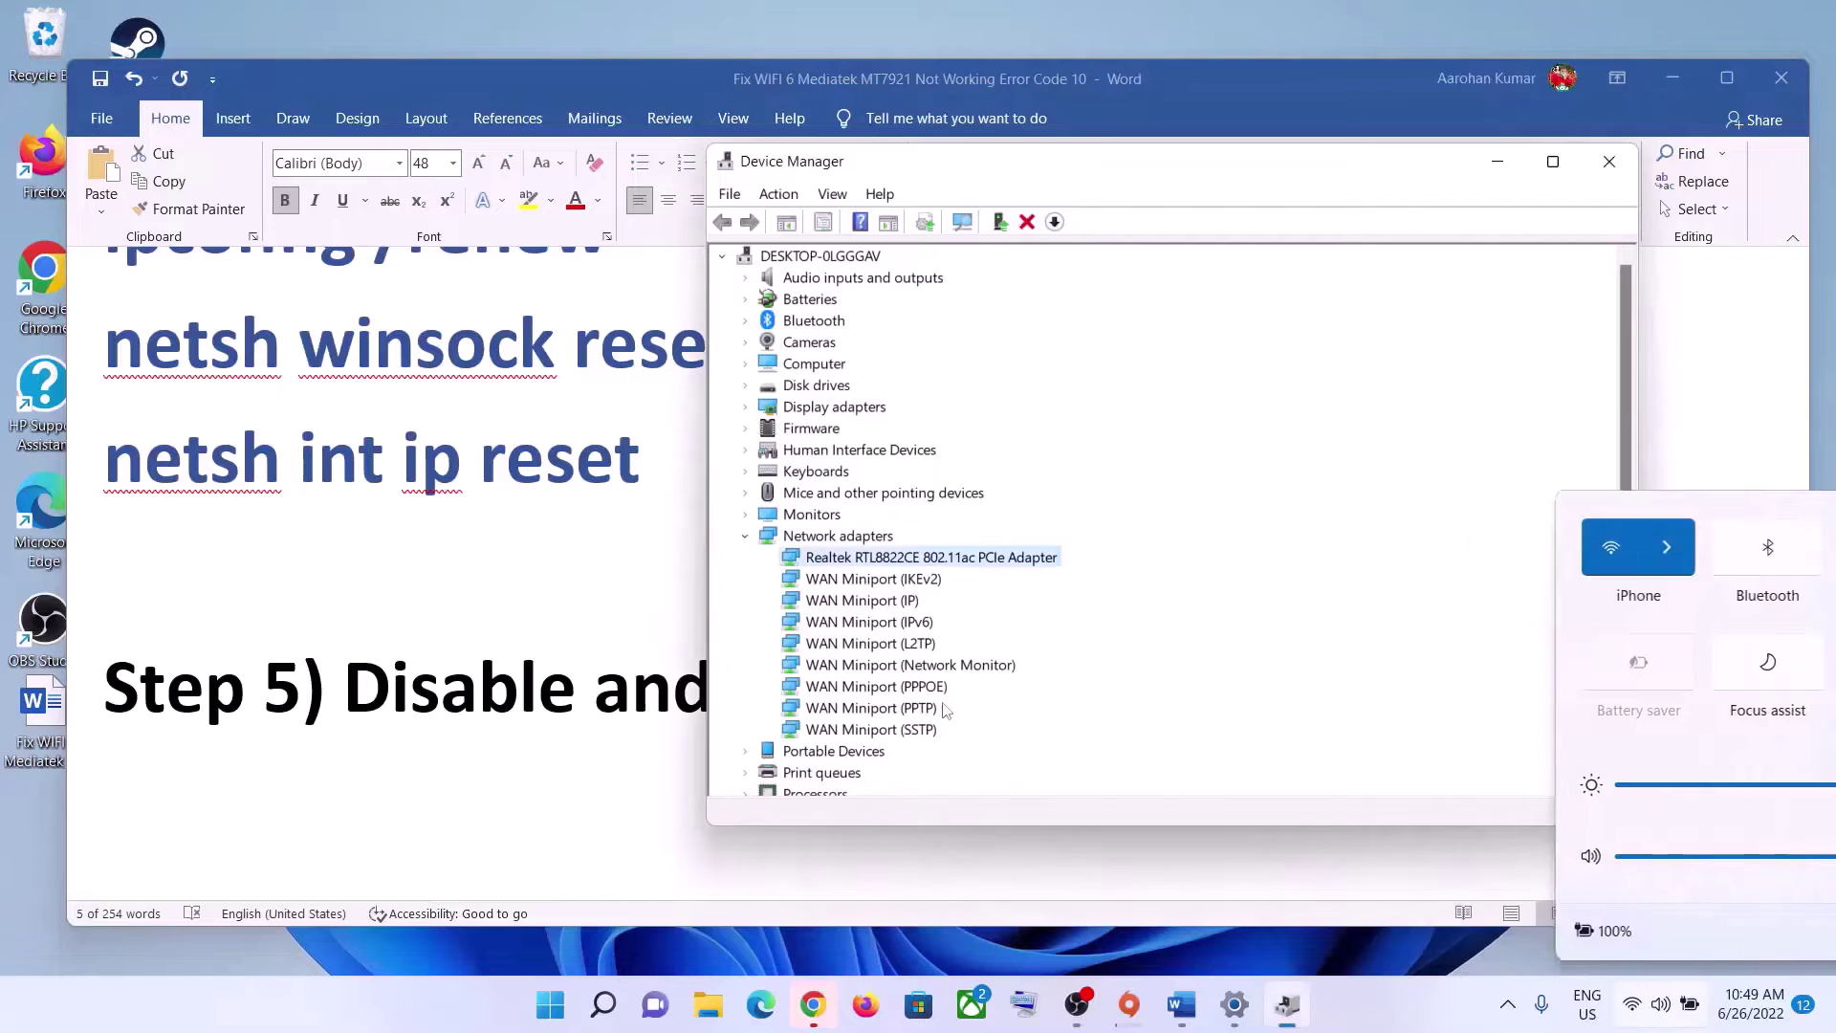
{"action": "scroll", "coordinate": [828, 654], "scroll_direction": "down", "scroll_amount": 4}
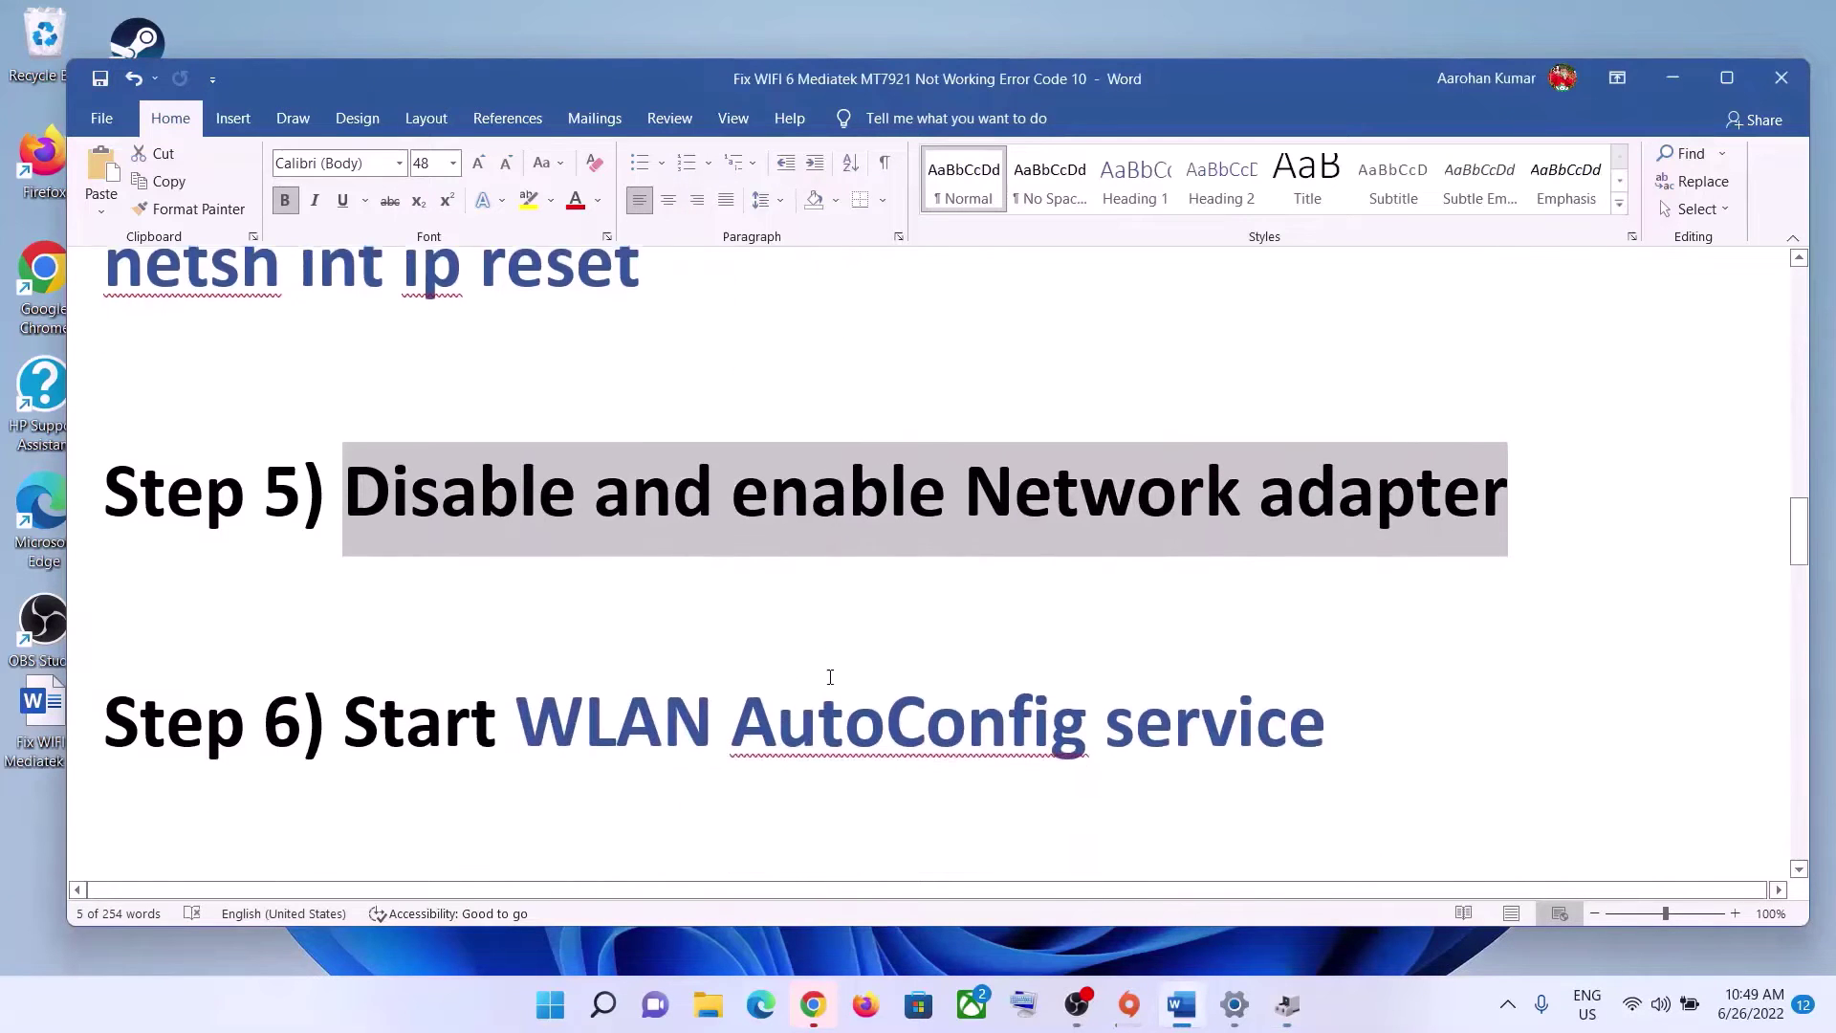
{"action": "left_click_drag", "start_coordinate": [532, 698], "coordinate": [1327, 693]}
- Search Windows for "services", open the Services app and maximize its window
{"action": "left_click", "coordinate": [553, 1002]}
{"action": "type", "text": "services"}
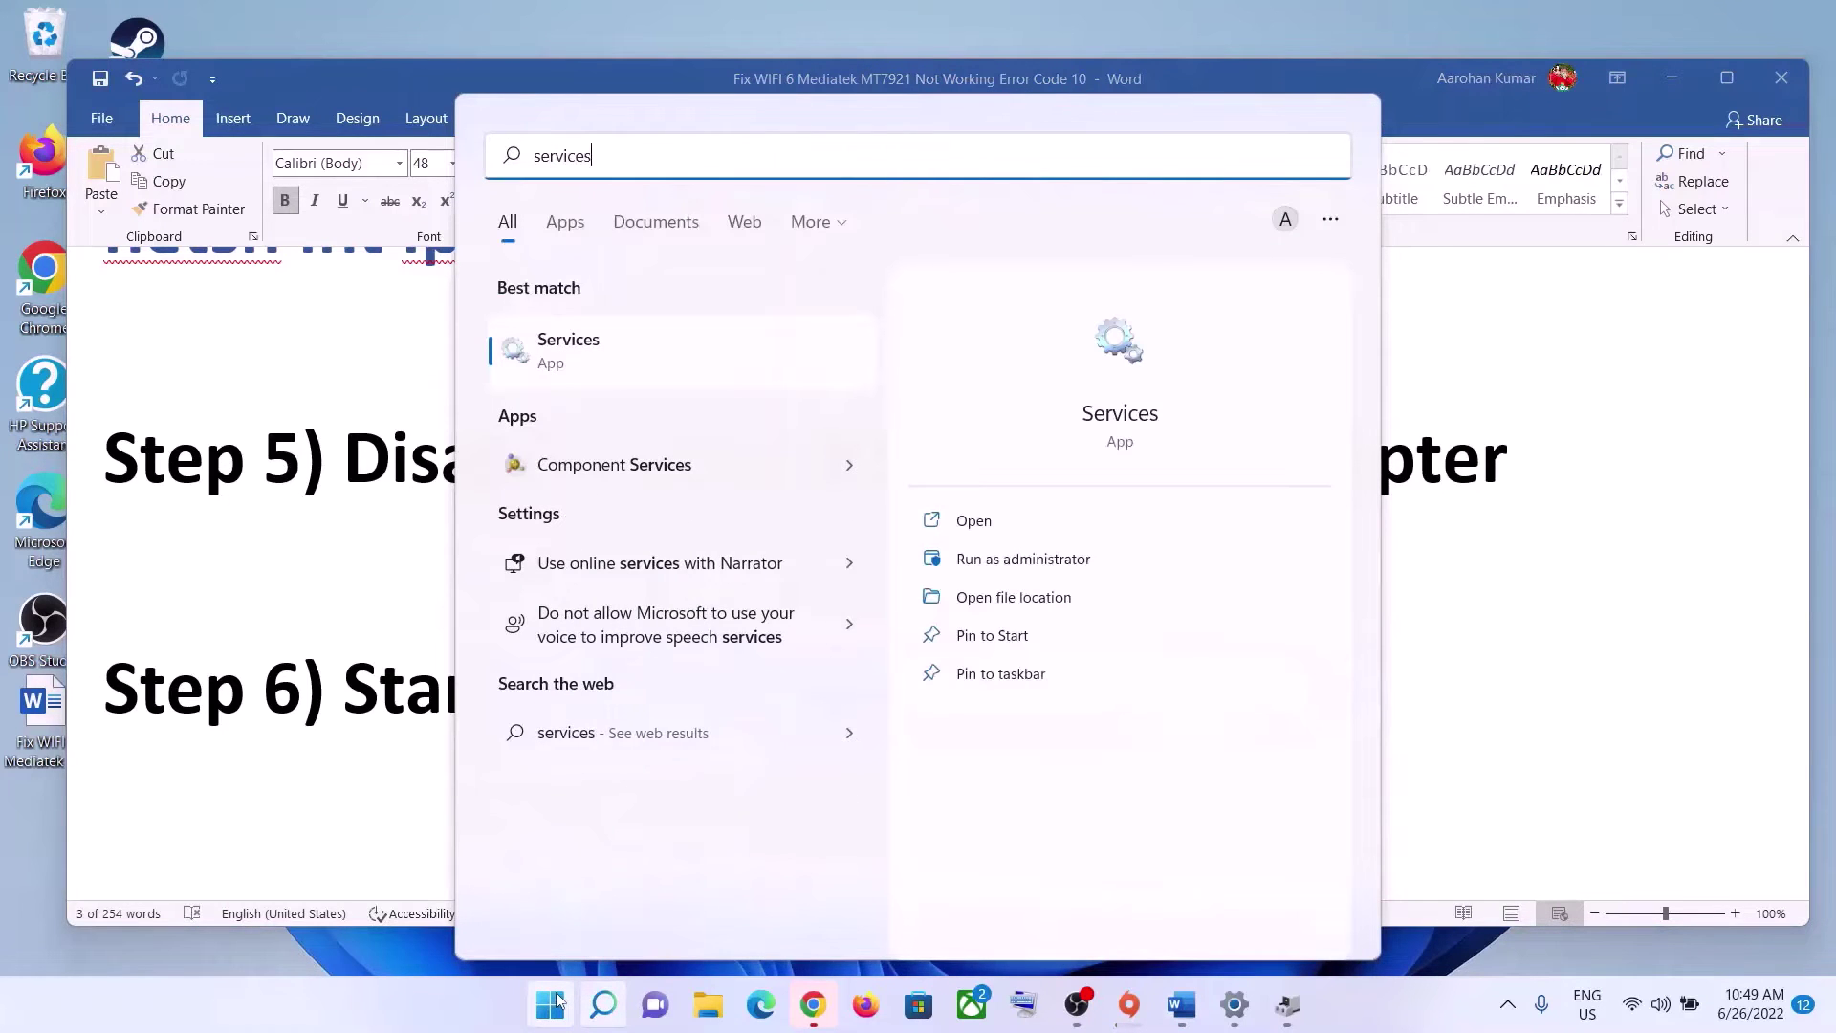
{"action": "key", "text": "Escape"}
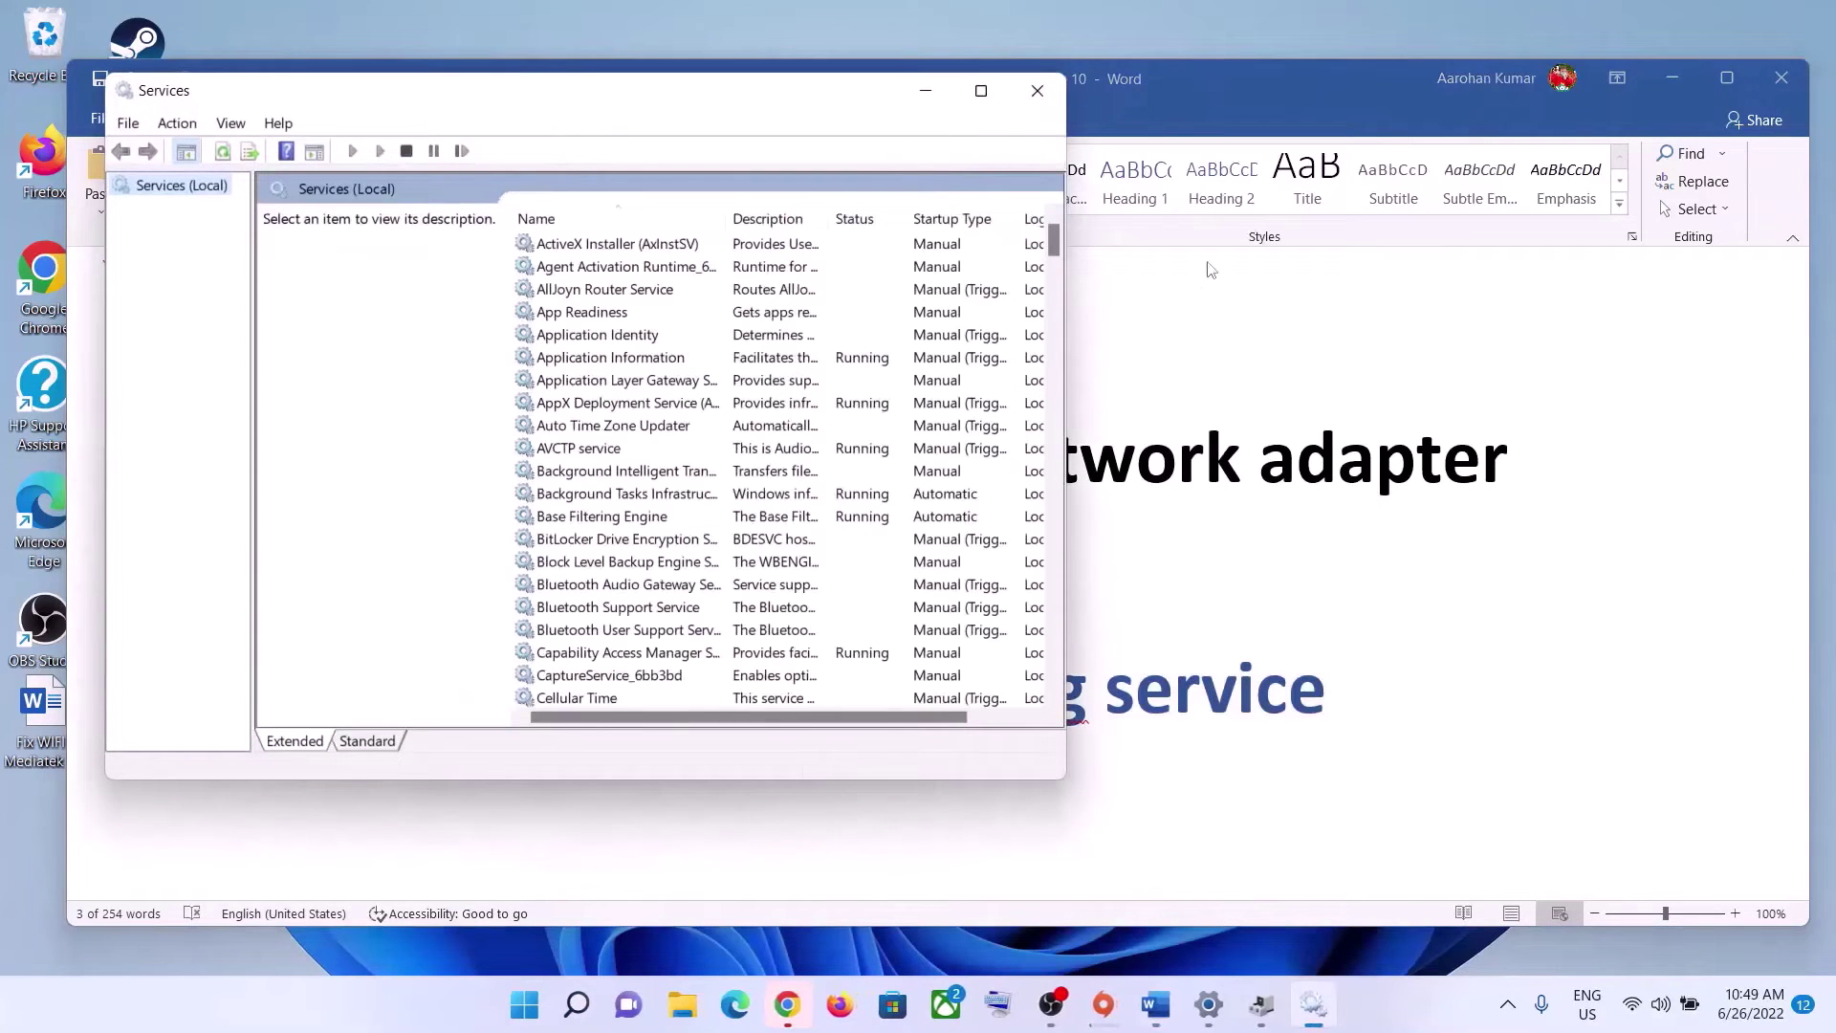
{"action": "left_click", "coordinate": [982, 91]}
- Find and select the WLAN AutoConfig service in the list of local services
{"action": "left_click", "coordinate": [692, 631]}
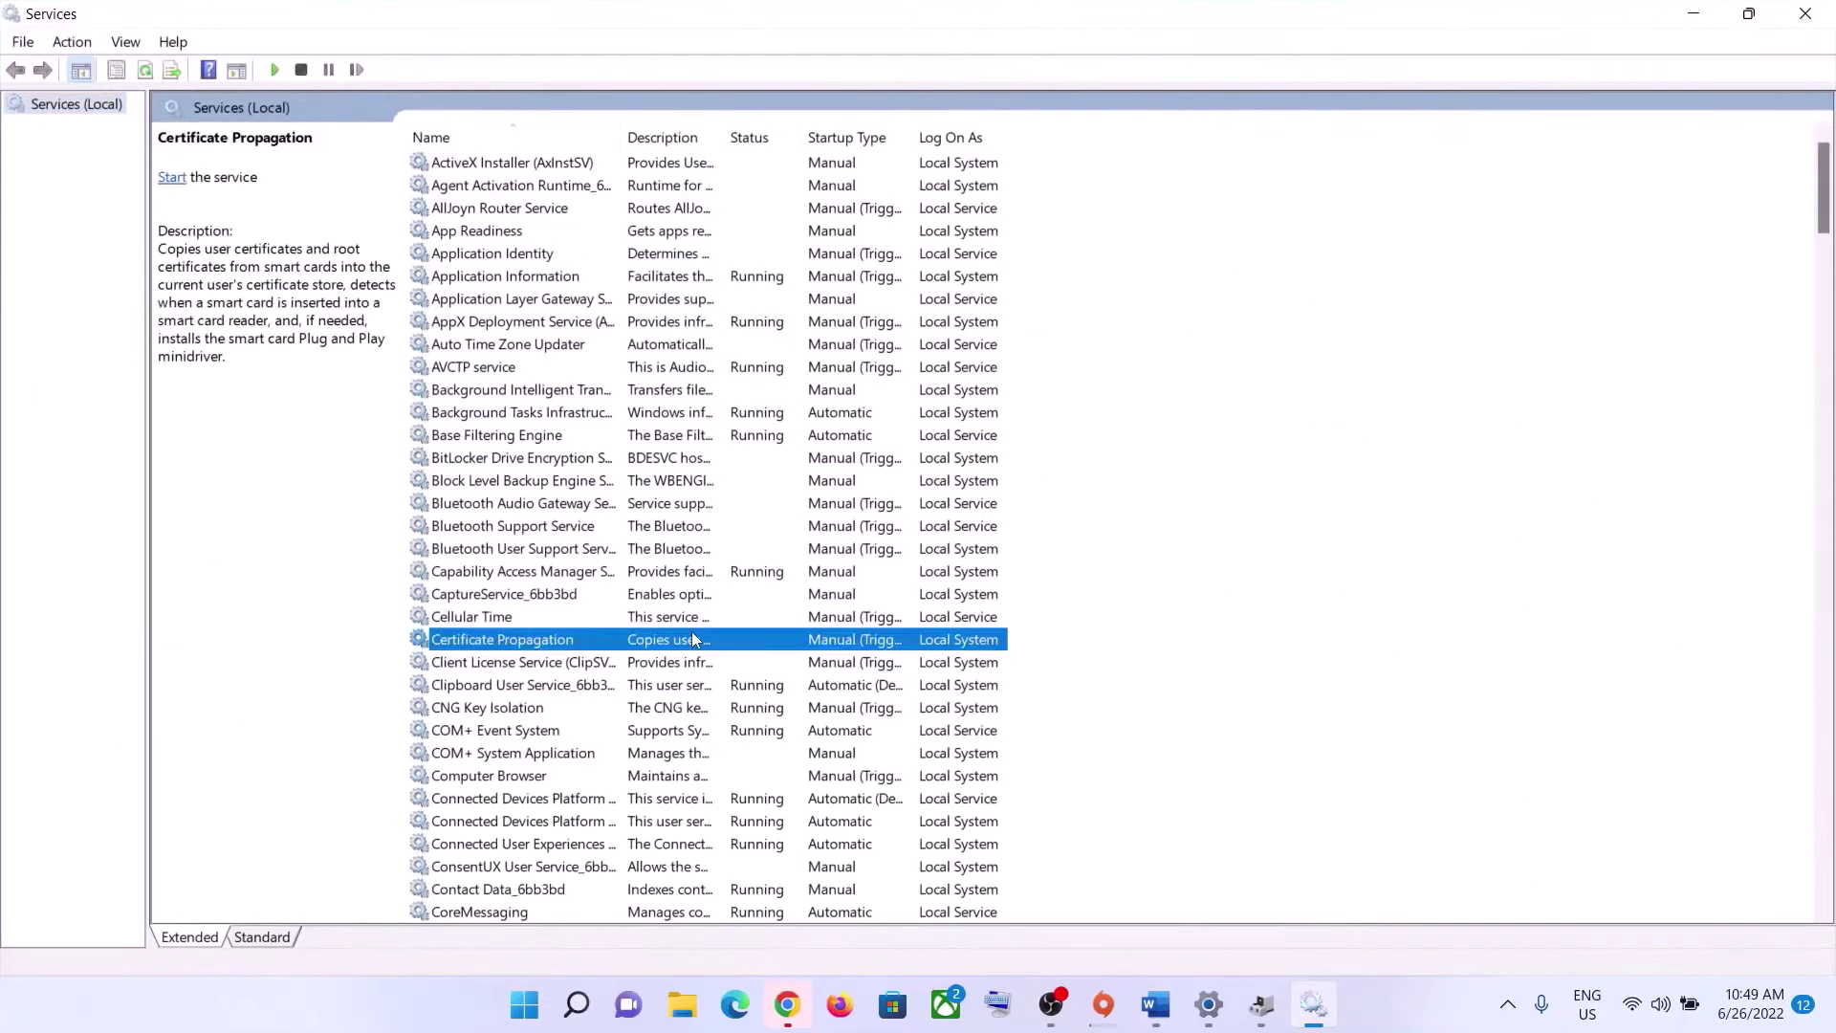
{"action": "key", "text": "w"}
{"action": "scroll", "coordinate": [574, 459], "scroll_direction": "up", "scroll_amount": 2}
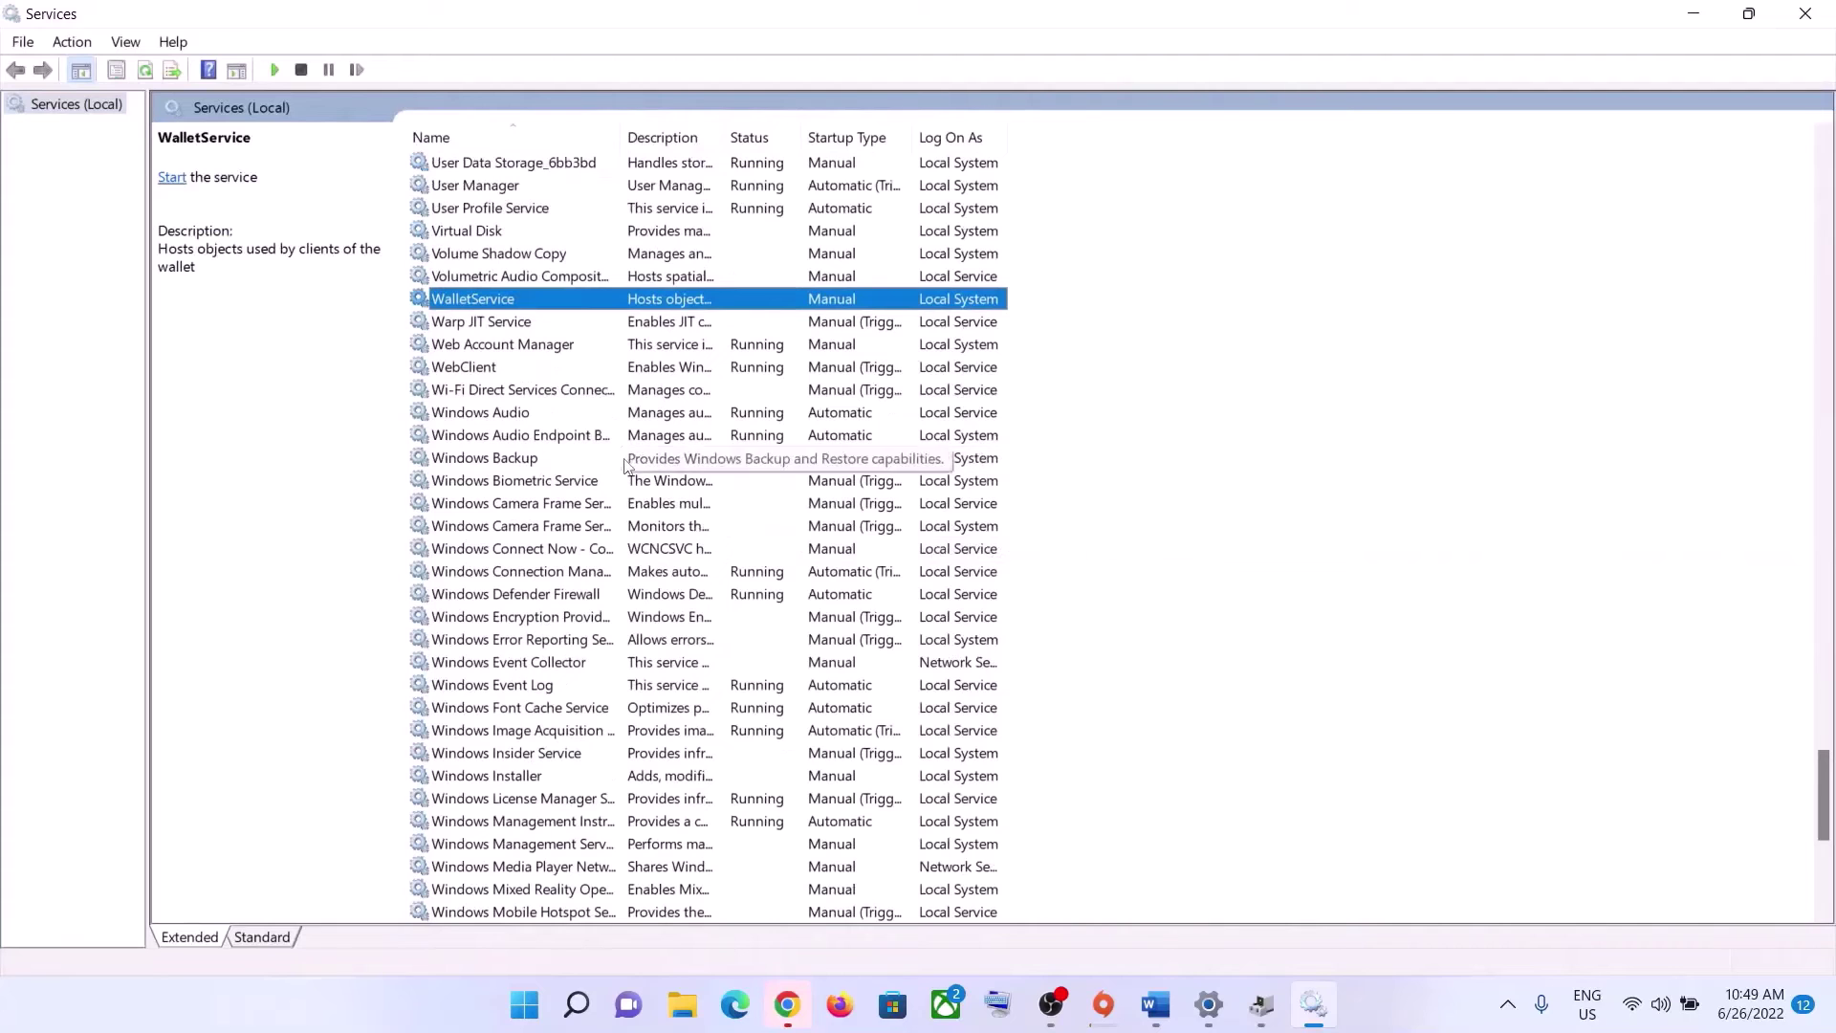
{"action": "left_click", "coordinate": [553, 462]}
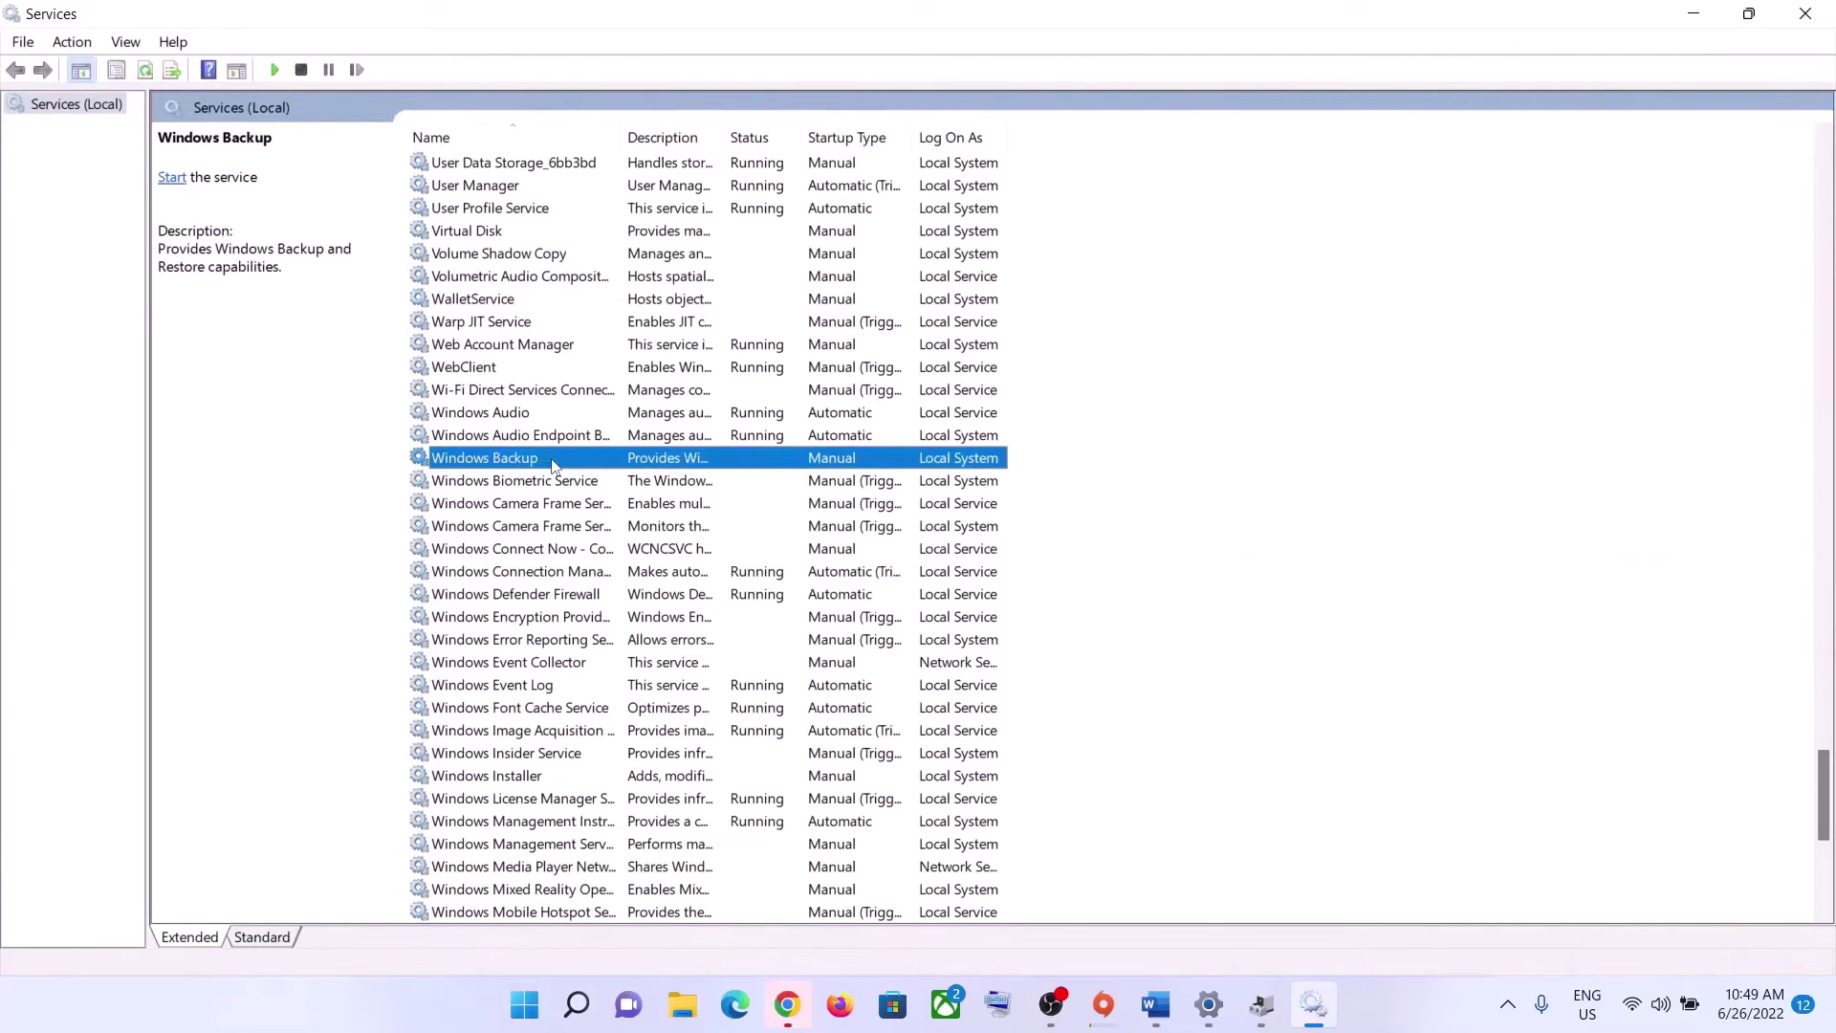
{"action": "key", "text": "w"}
{"action": "key", "text": "l"}
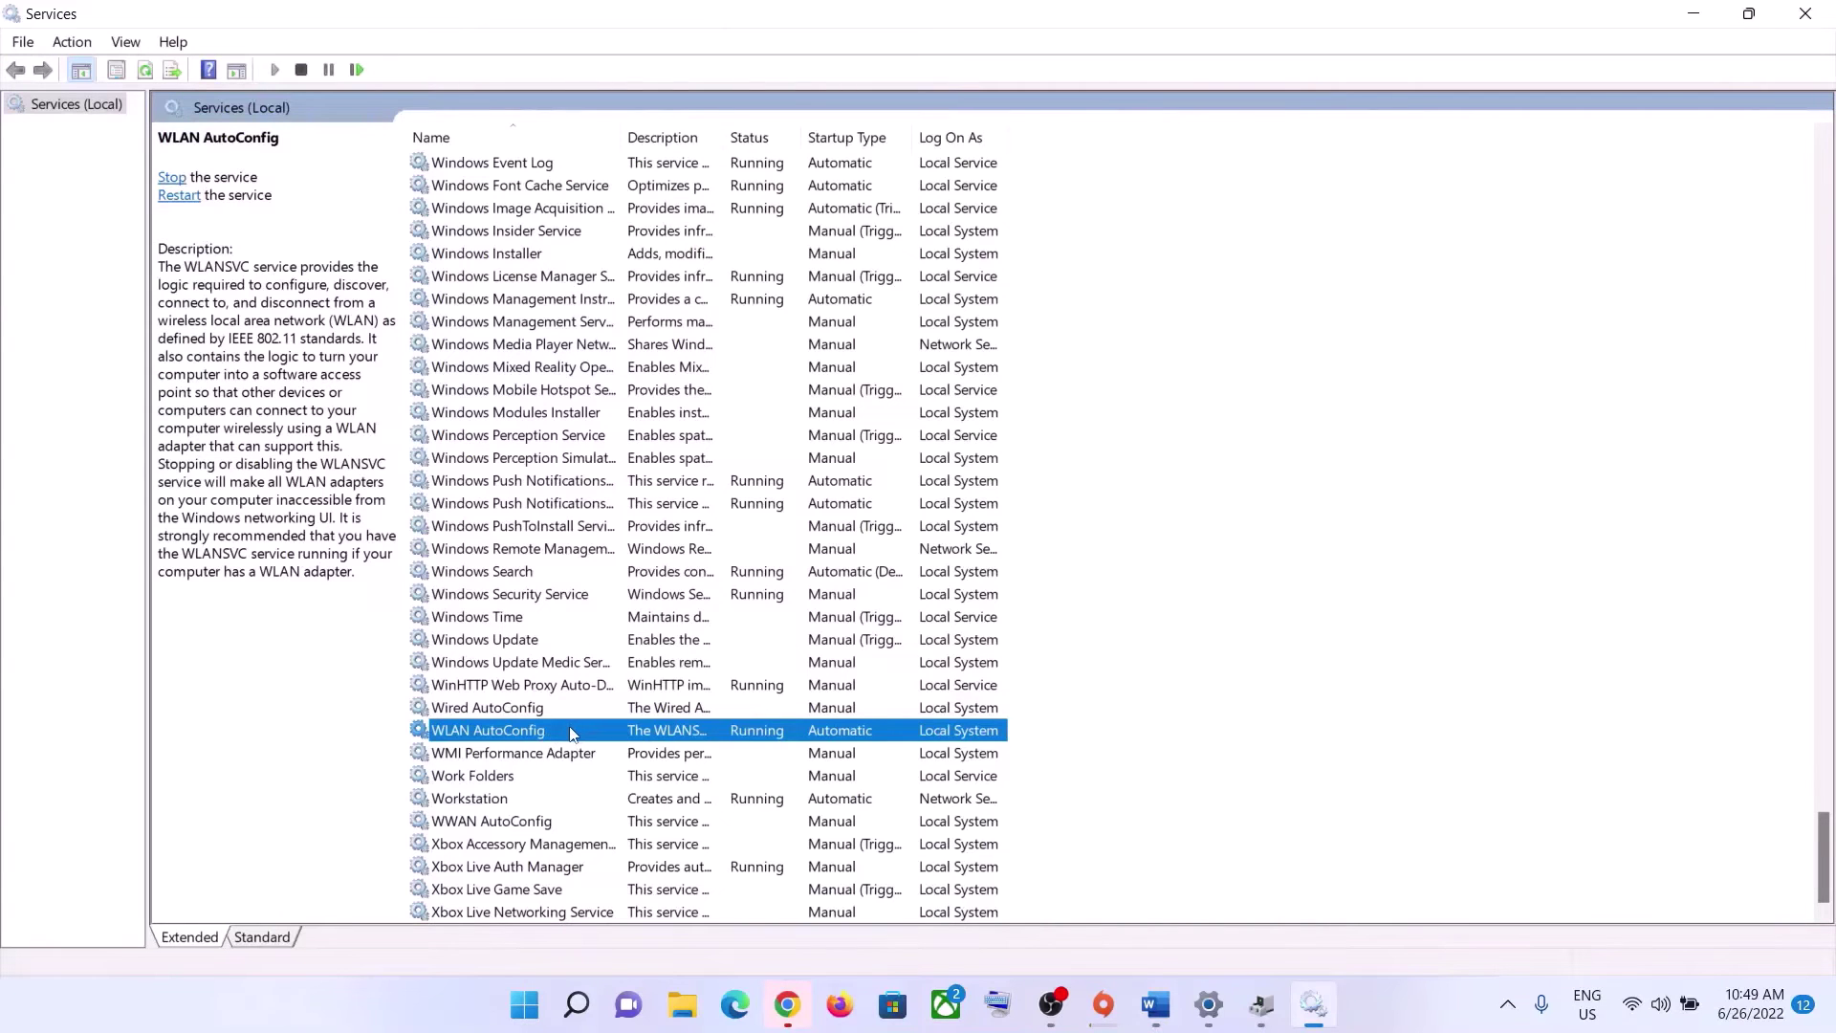
- Set the WLAN AutoConfig service's startup type to Automatic, close its properties and restart the service
{"action": "double_click", "coordinate": [572, 733]}
{"action": "left_click", "coordinate": [887, 478]}
{"action": "left_click", "coordinate": [889, 505]}
{"action": "left_click", "coordinate": [1106, 742]}
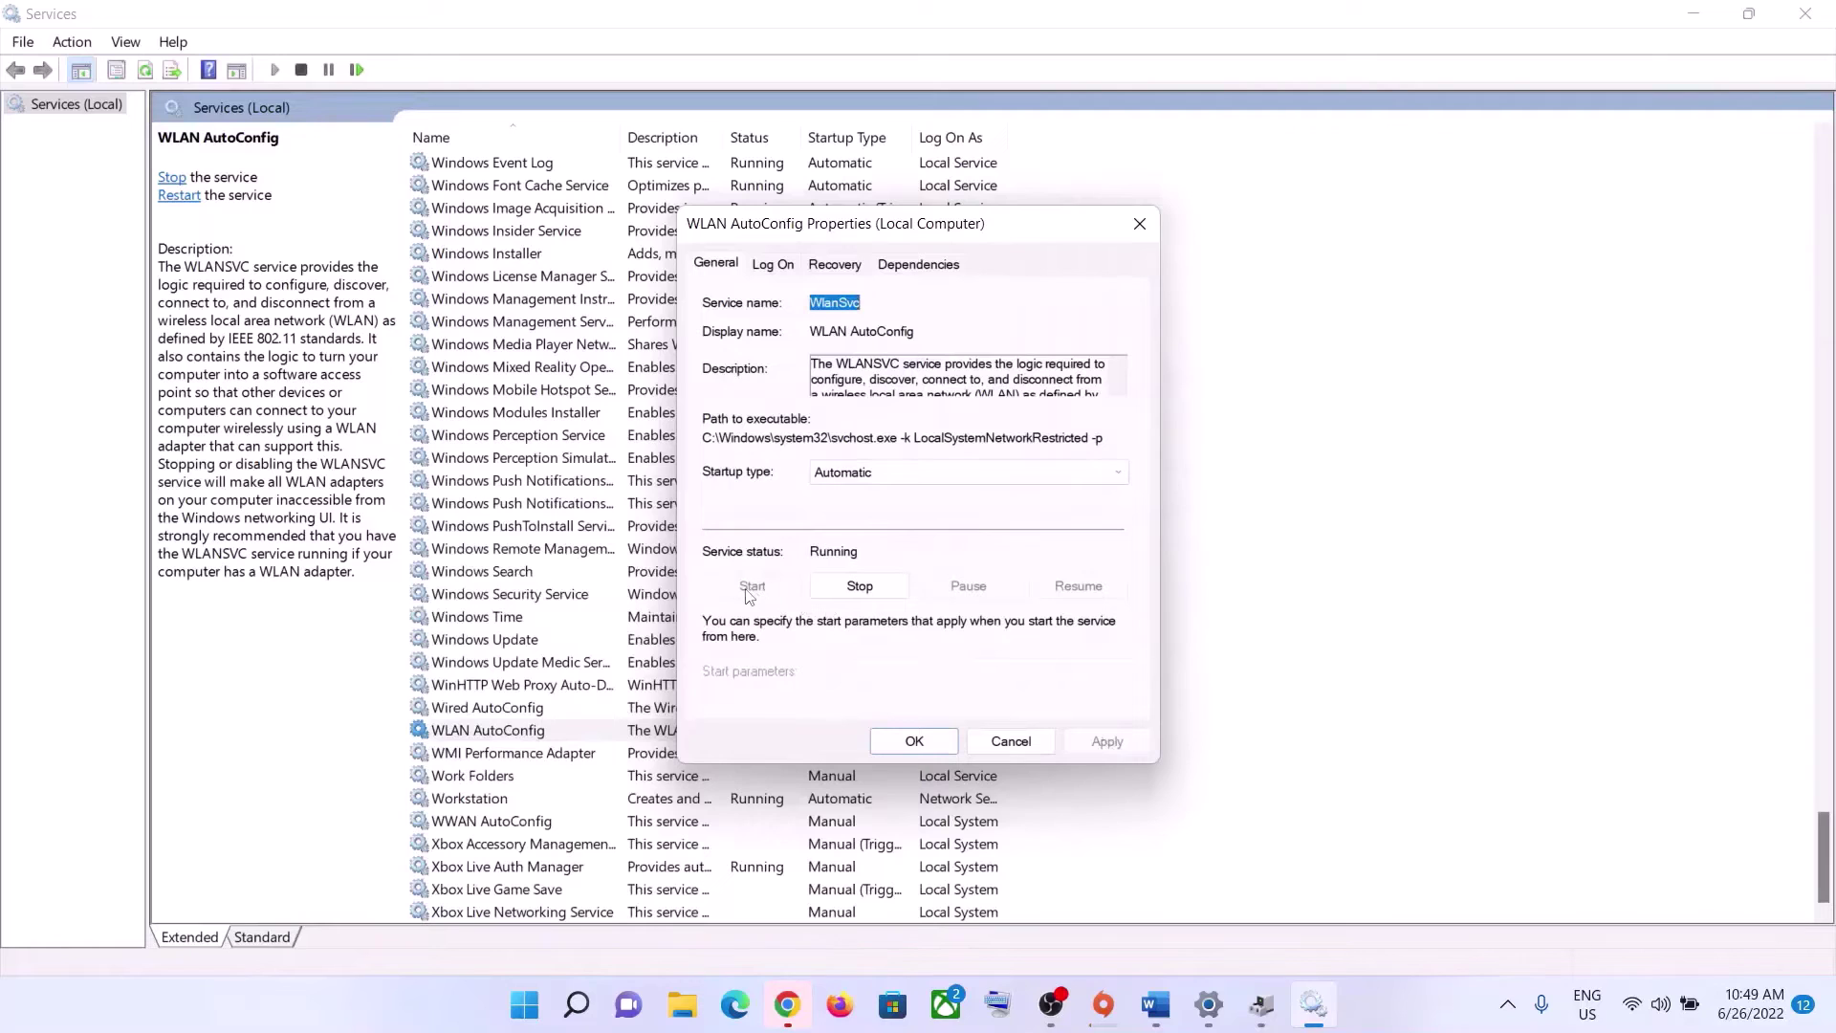
{"action": "left_click", "coordinate": [913, 742]}
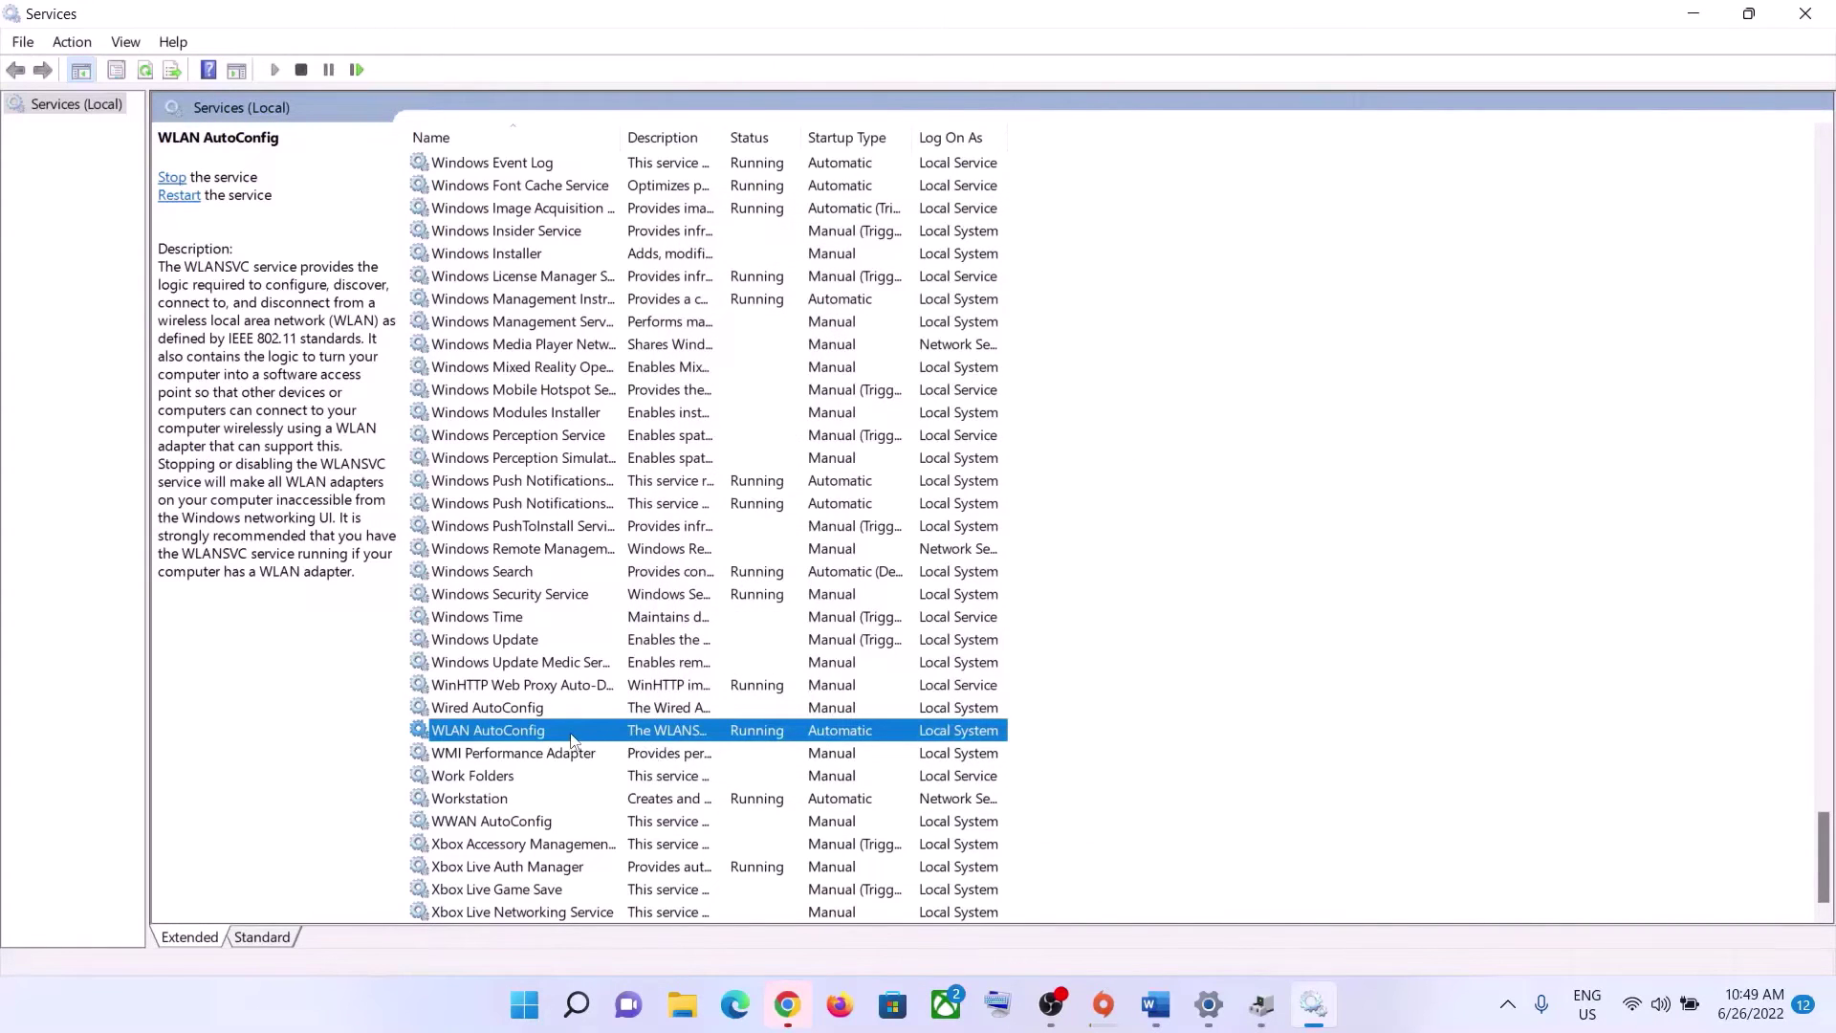
{"action": "right_click", "coordinate": [568, 739]}
{"action": "left_click", "coordinate": [631, 576]}
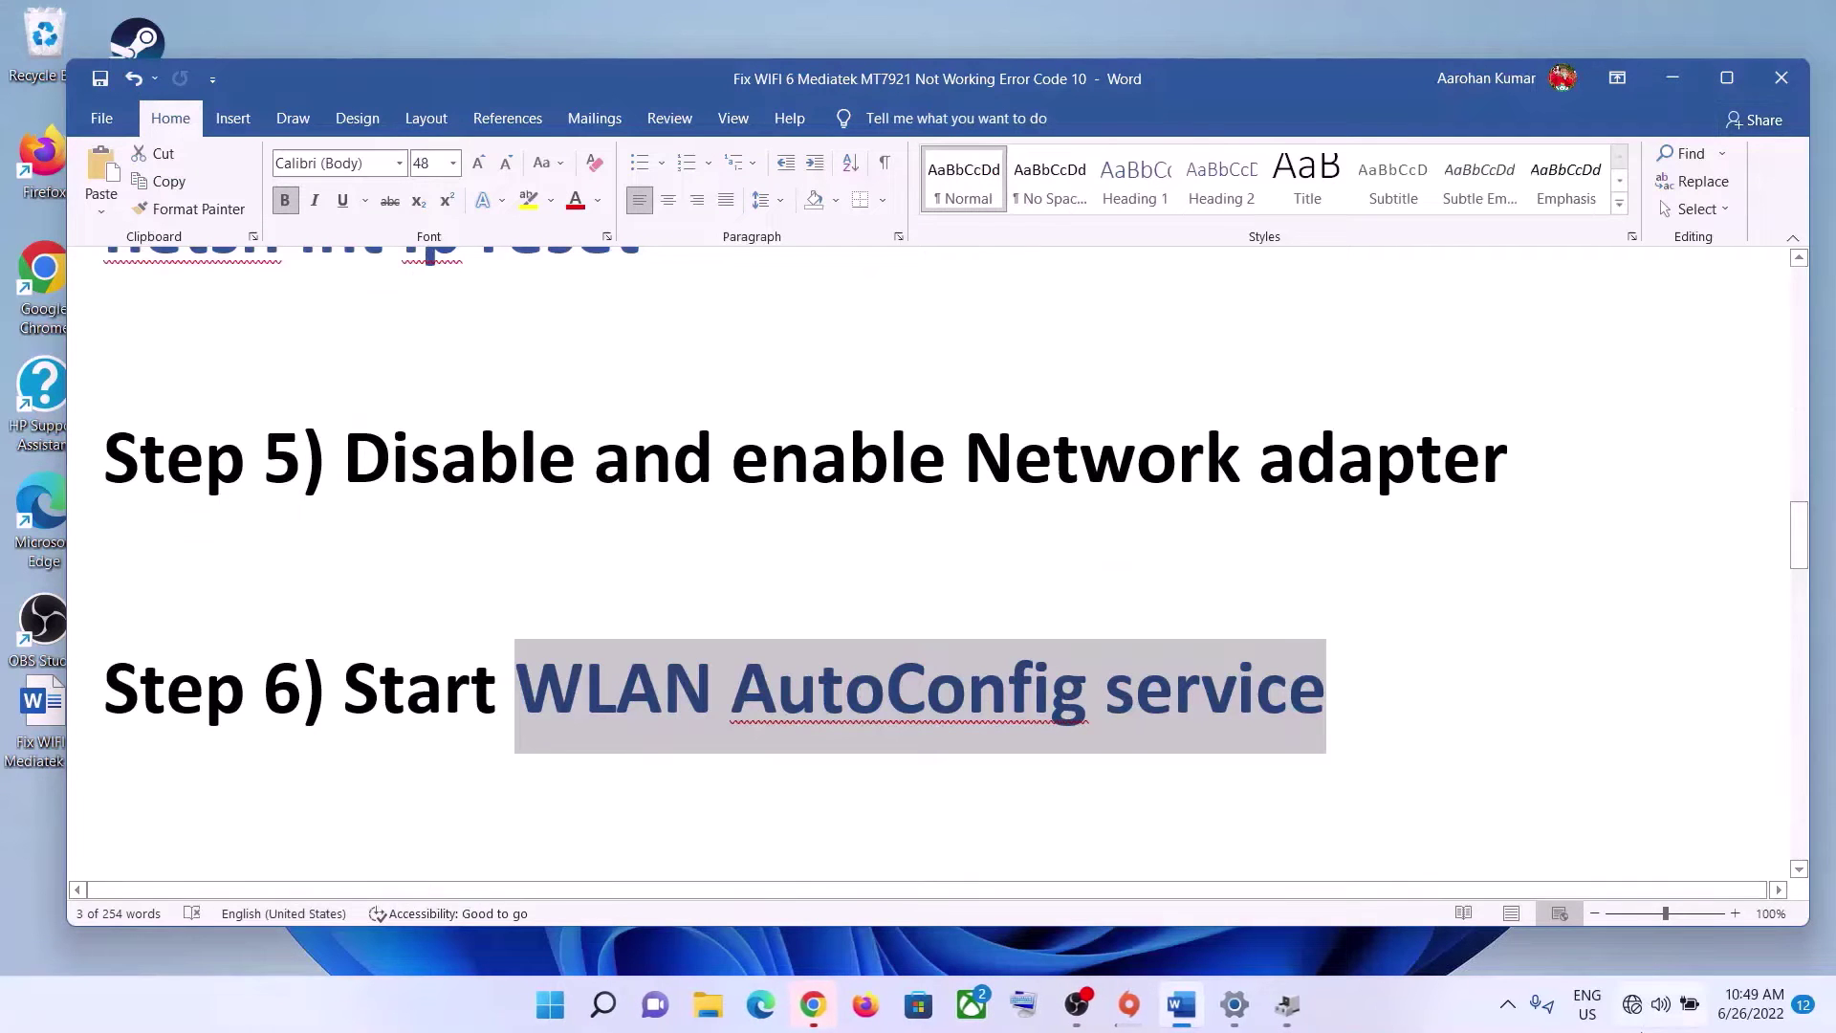
- Check the Wi-Fi connection after the service restart and highlight "WLAN AutoConfig service" in the Word document again
{"action": "key", "text": "super+a"}
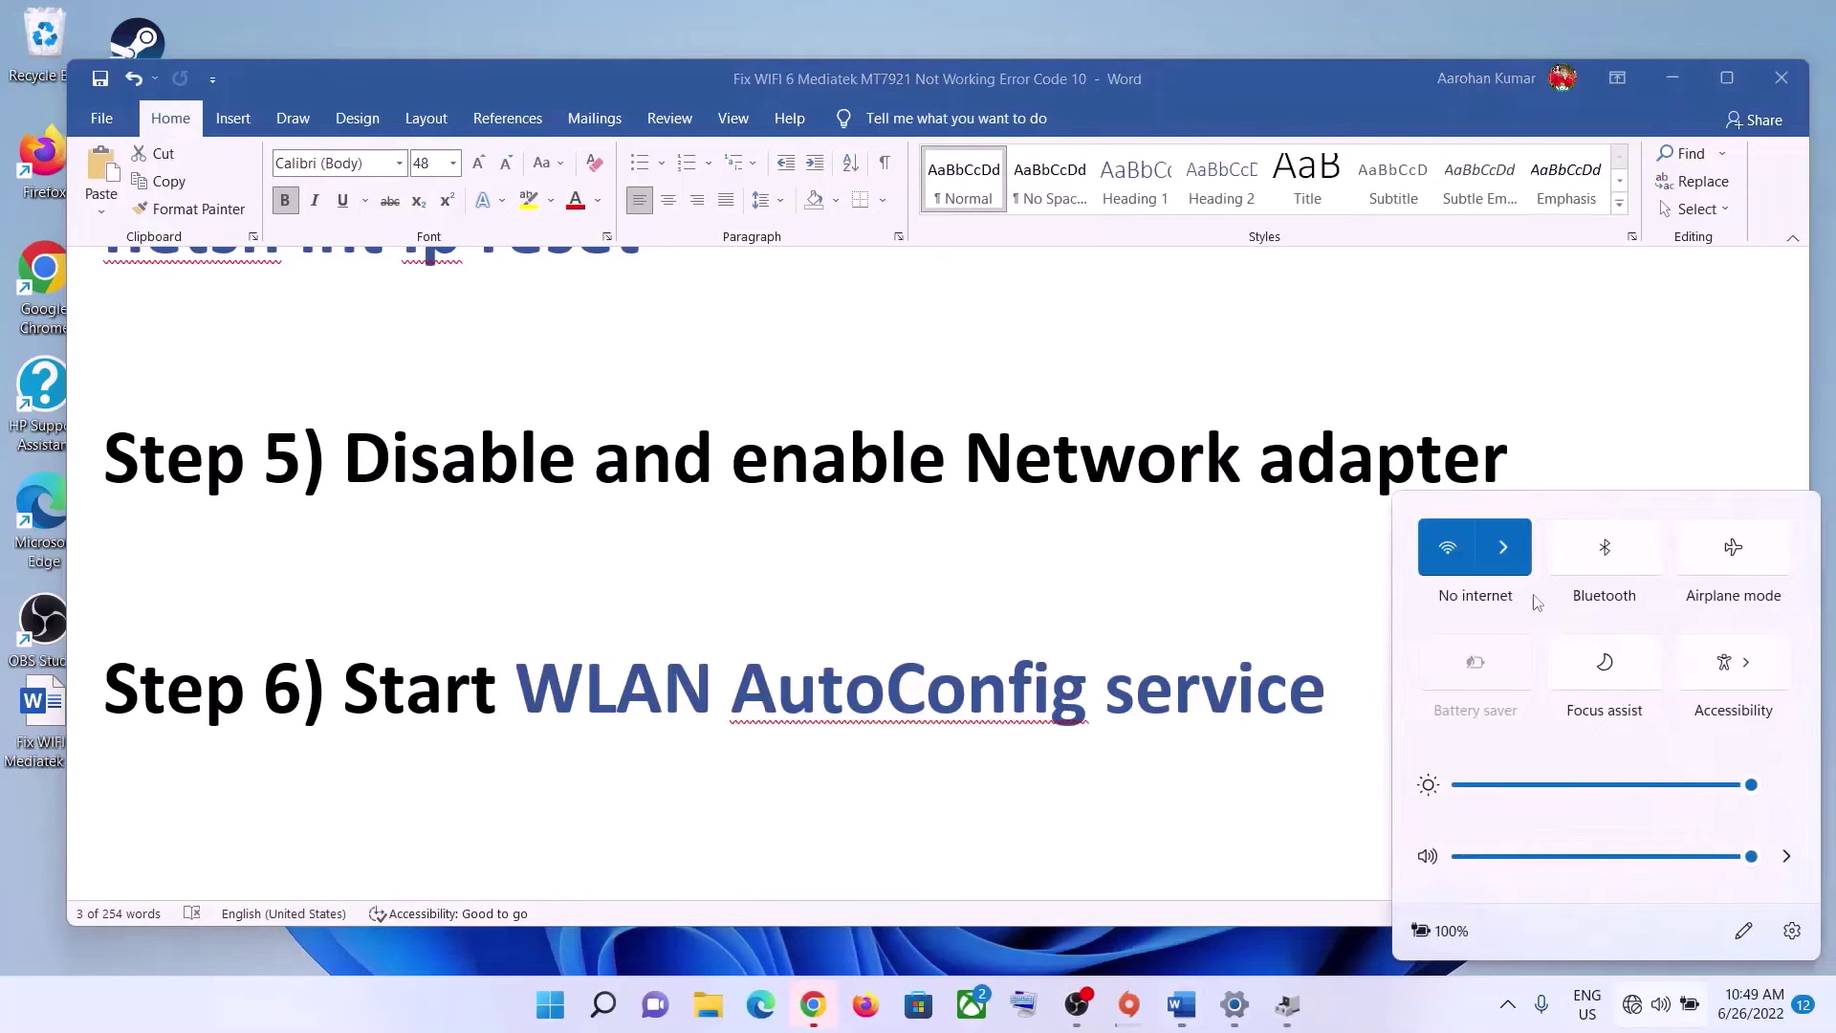
{"action": "left_click", "coordinate": [1503, 547]}
{"action": "left_click_drag", "start_coordinate": [1326, 691], "coordinate": [519, 721]}
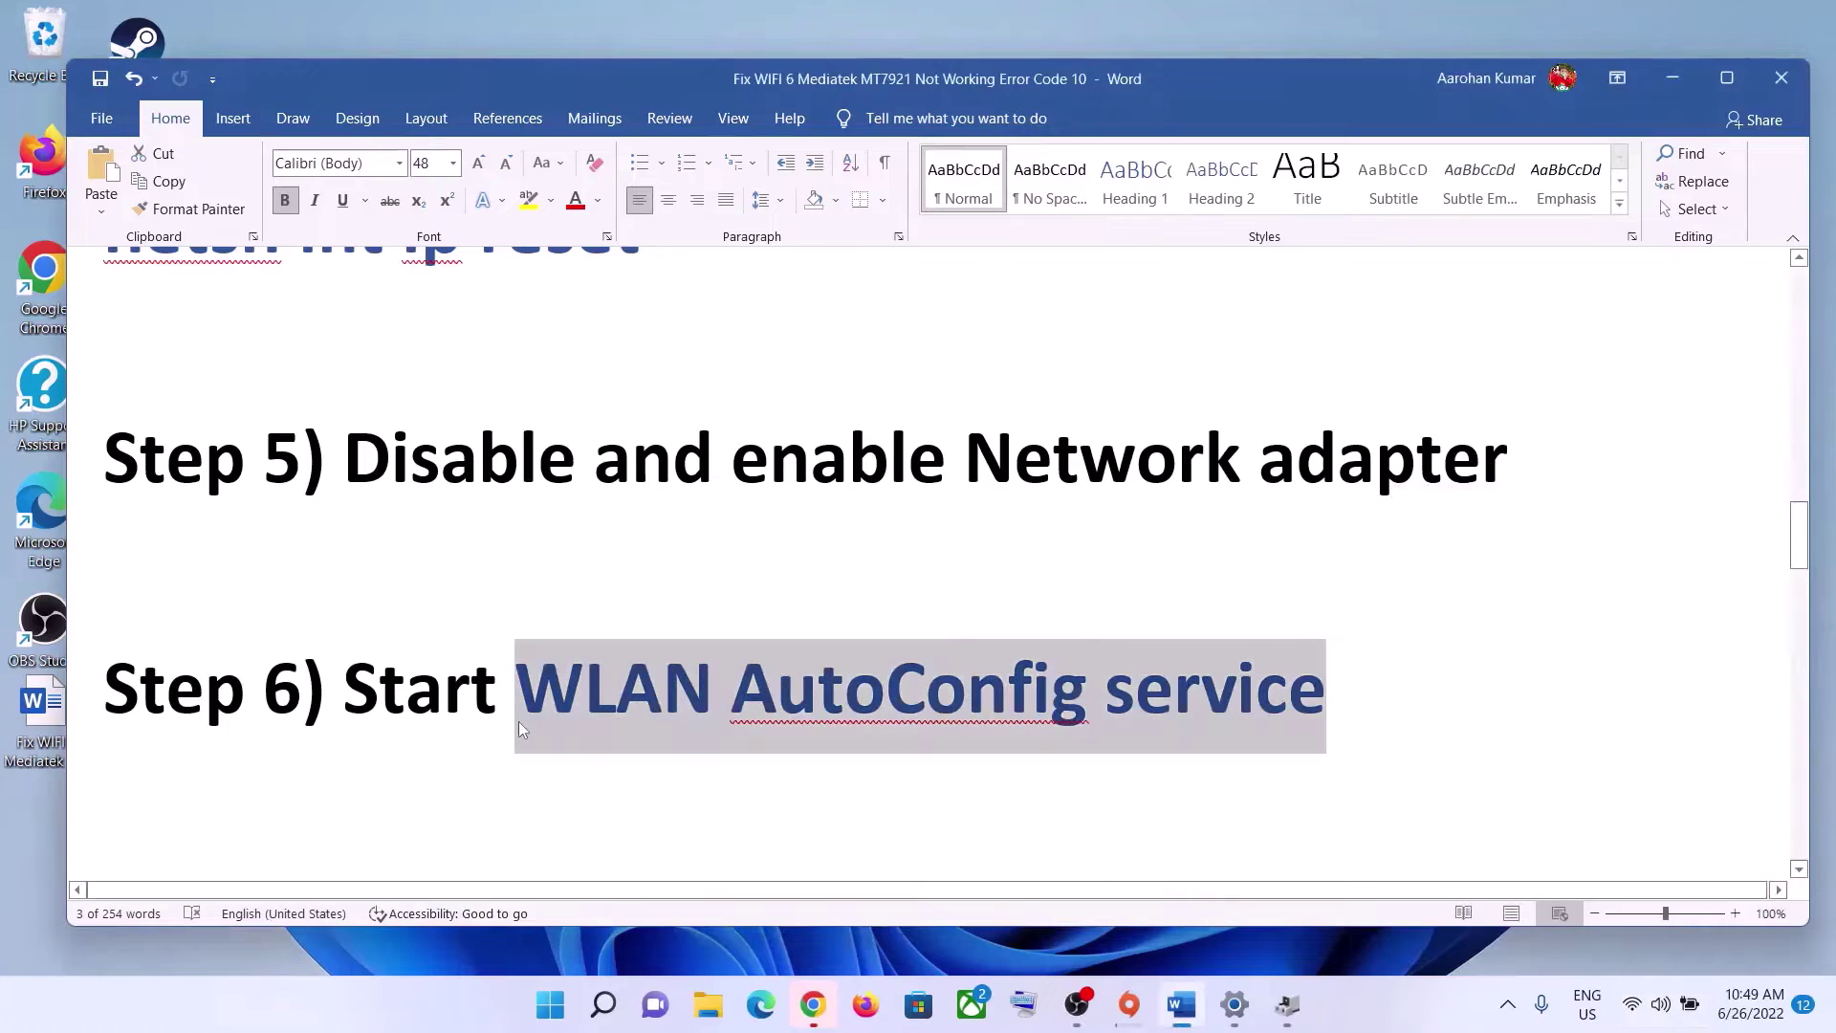
- Read Step 7 of the document, highlighting "Perform network reset" and the reminder to have the WIFI password
{"action": "scroll", "coordinate": [522, 722], "scroll_direction": "down", "scroll_amount": 3}
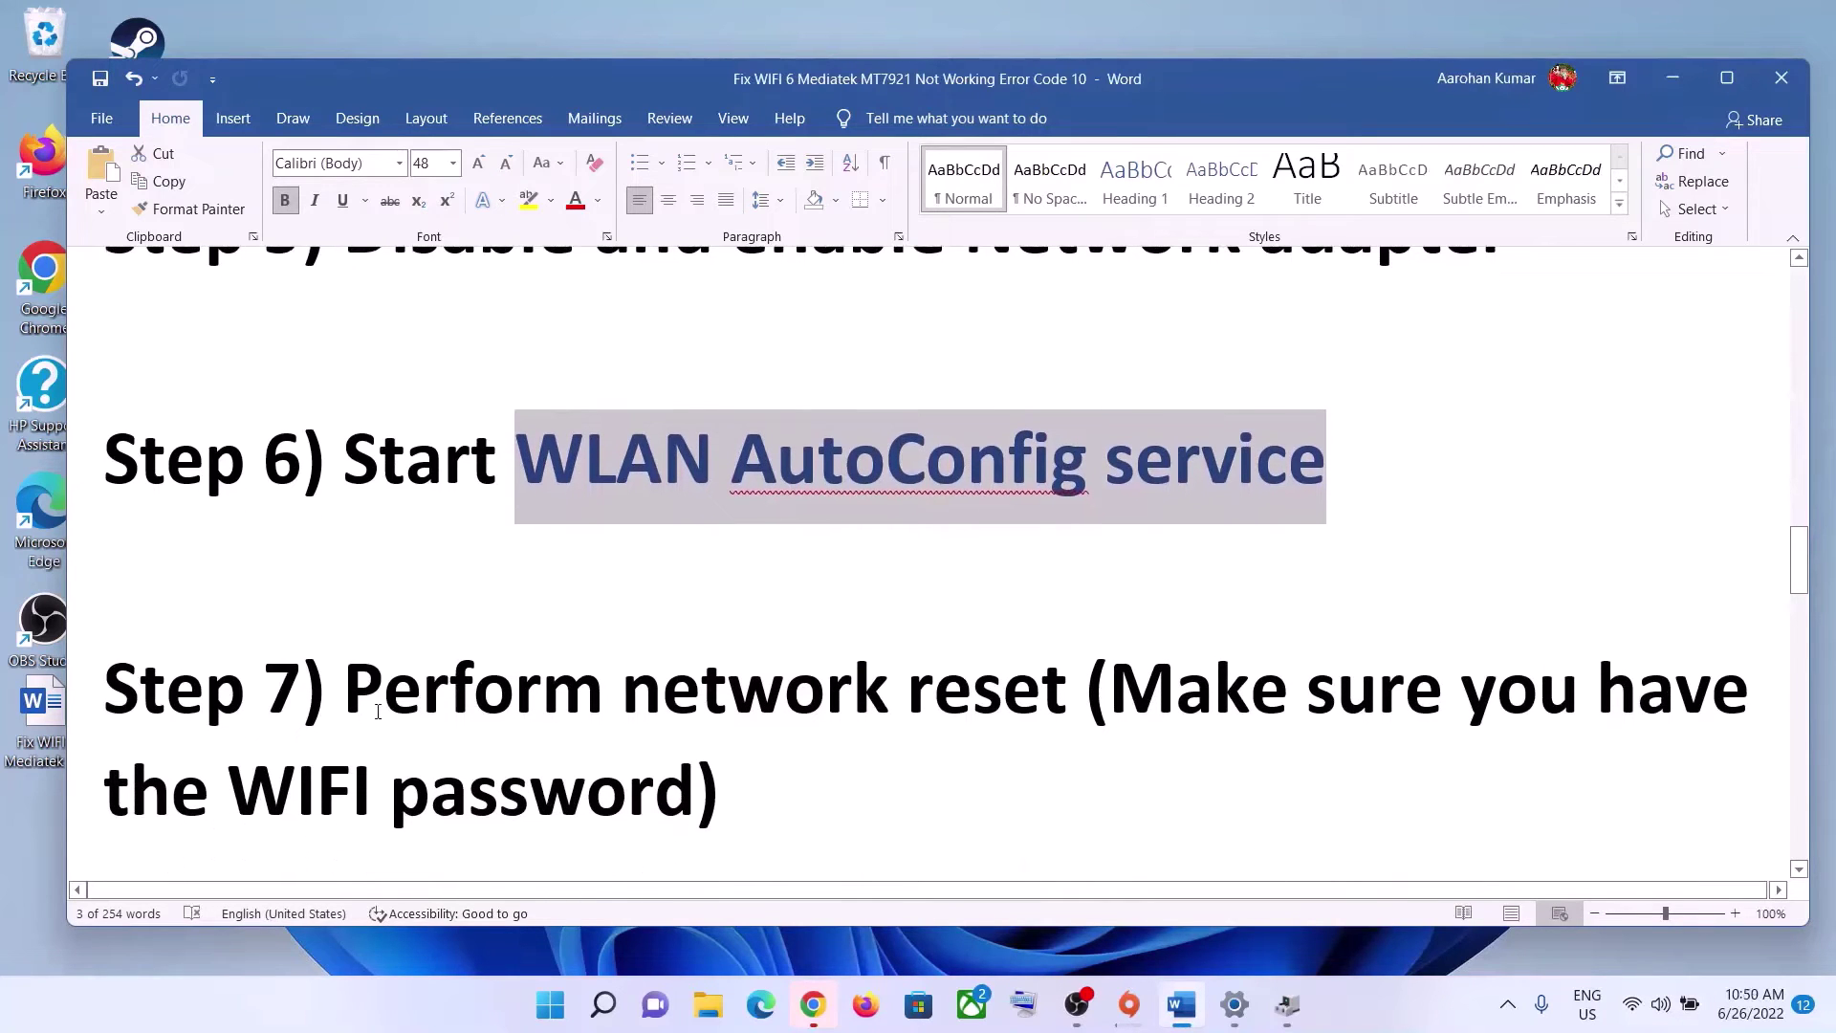
{"action": "left_click_drag", "start_coordinate": [363, 691], "coordinate": [1086, 694]}
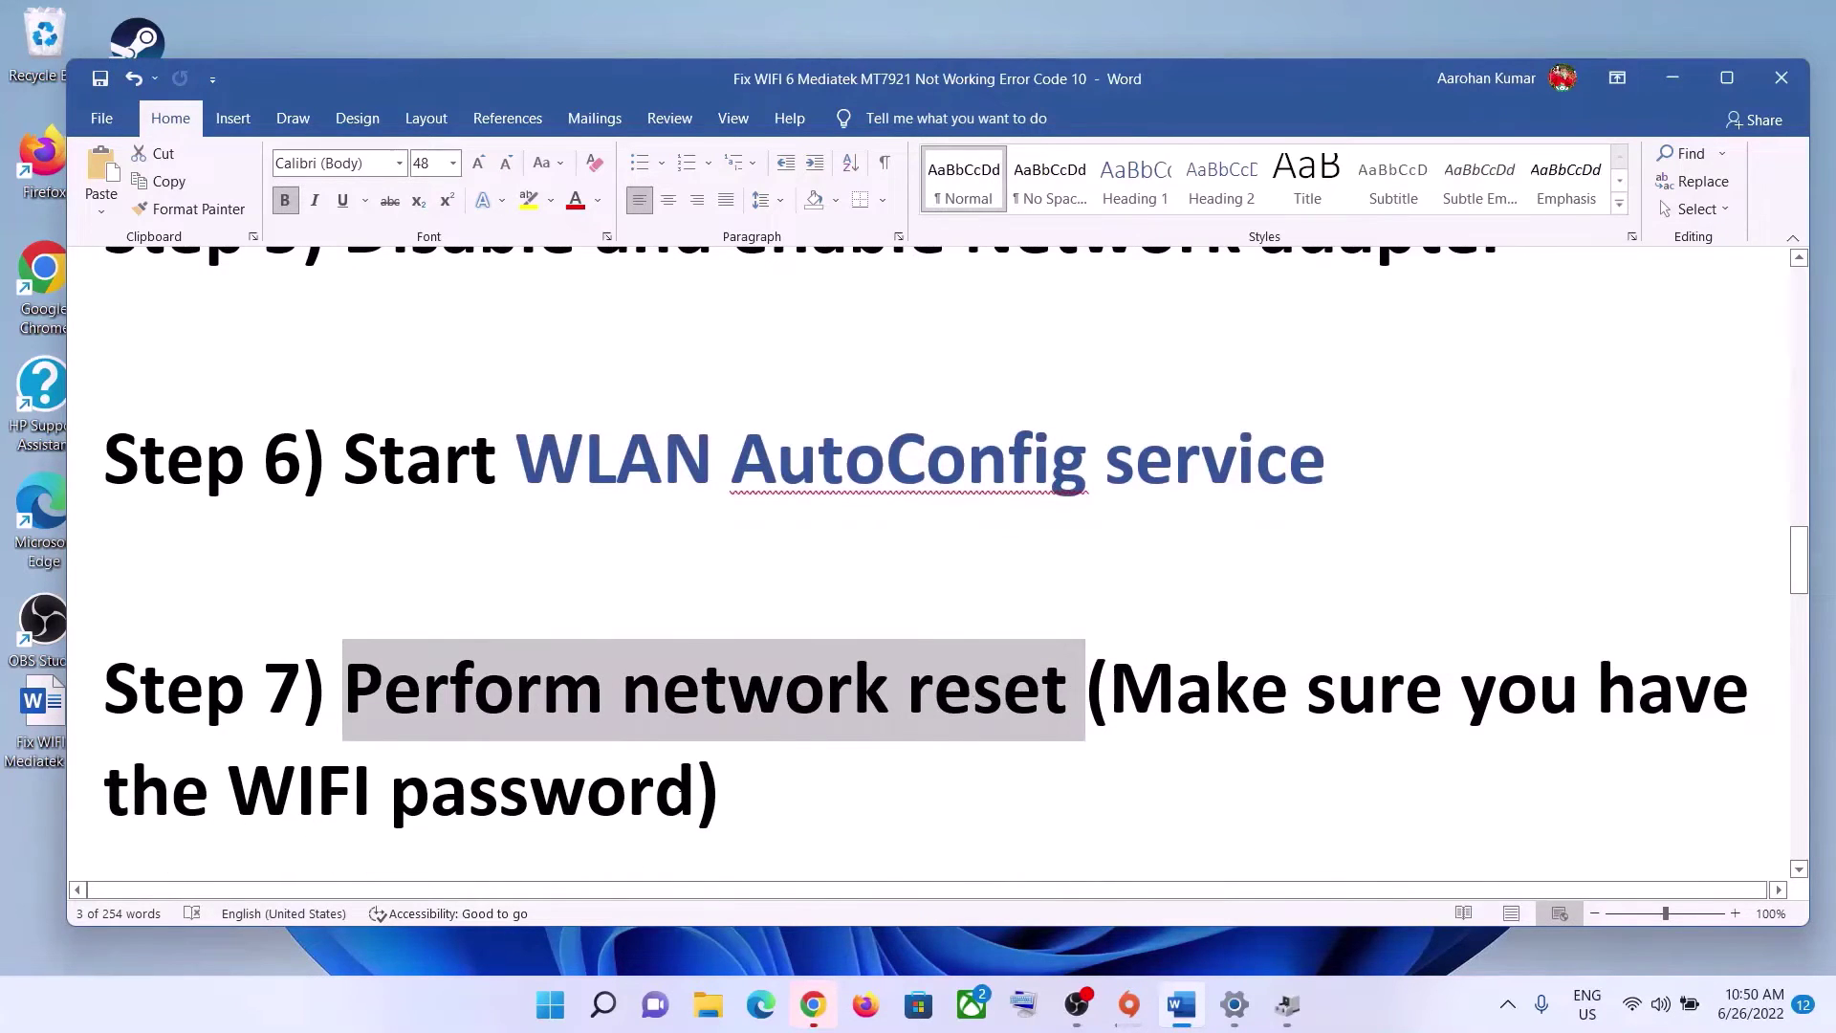
{"action": "left_click", "coordinate": [801, 751]}
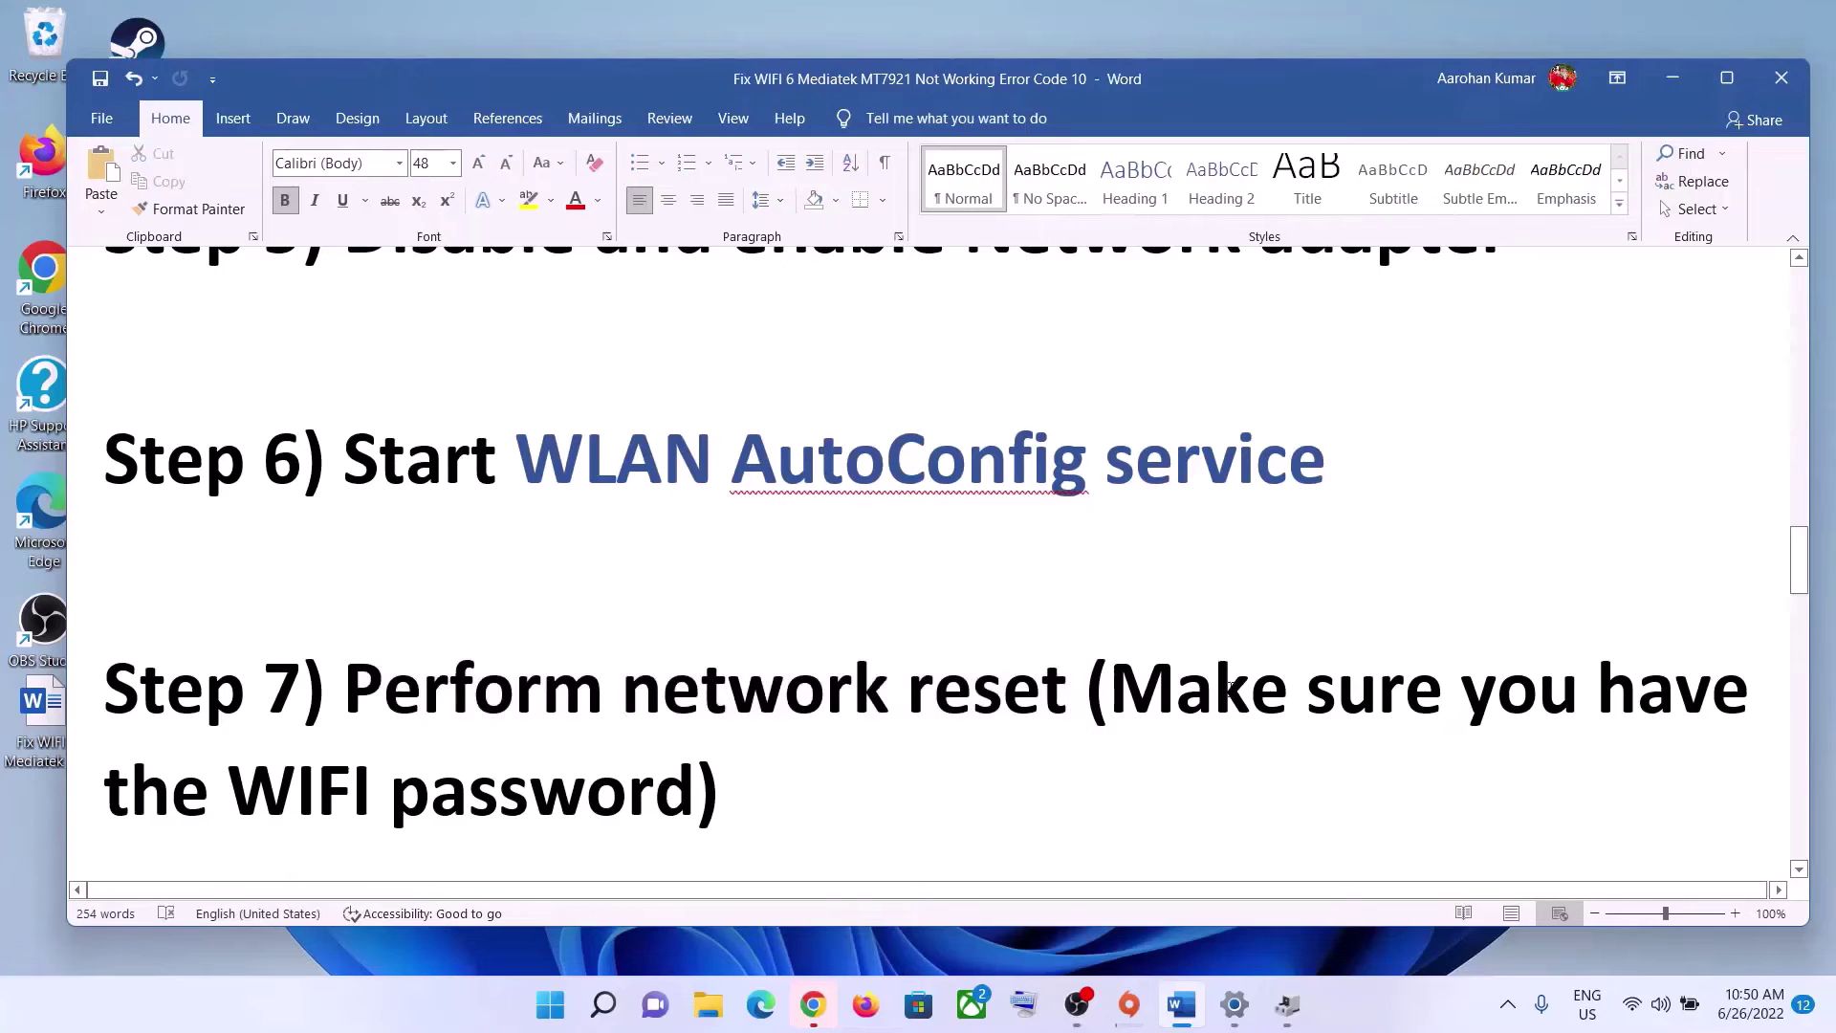
{"action": "left_click_drag", "start_coordinate": [1110, 691], "coordinate": [694, 776]}
{"action": "left_click_drag", "start_coordinate": [344, 690], "coordinate": [1080, 691]}
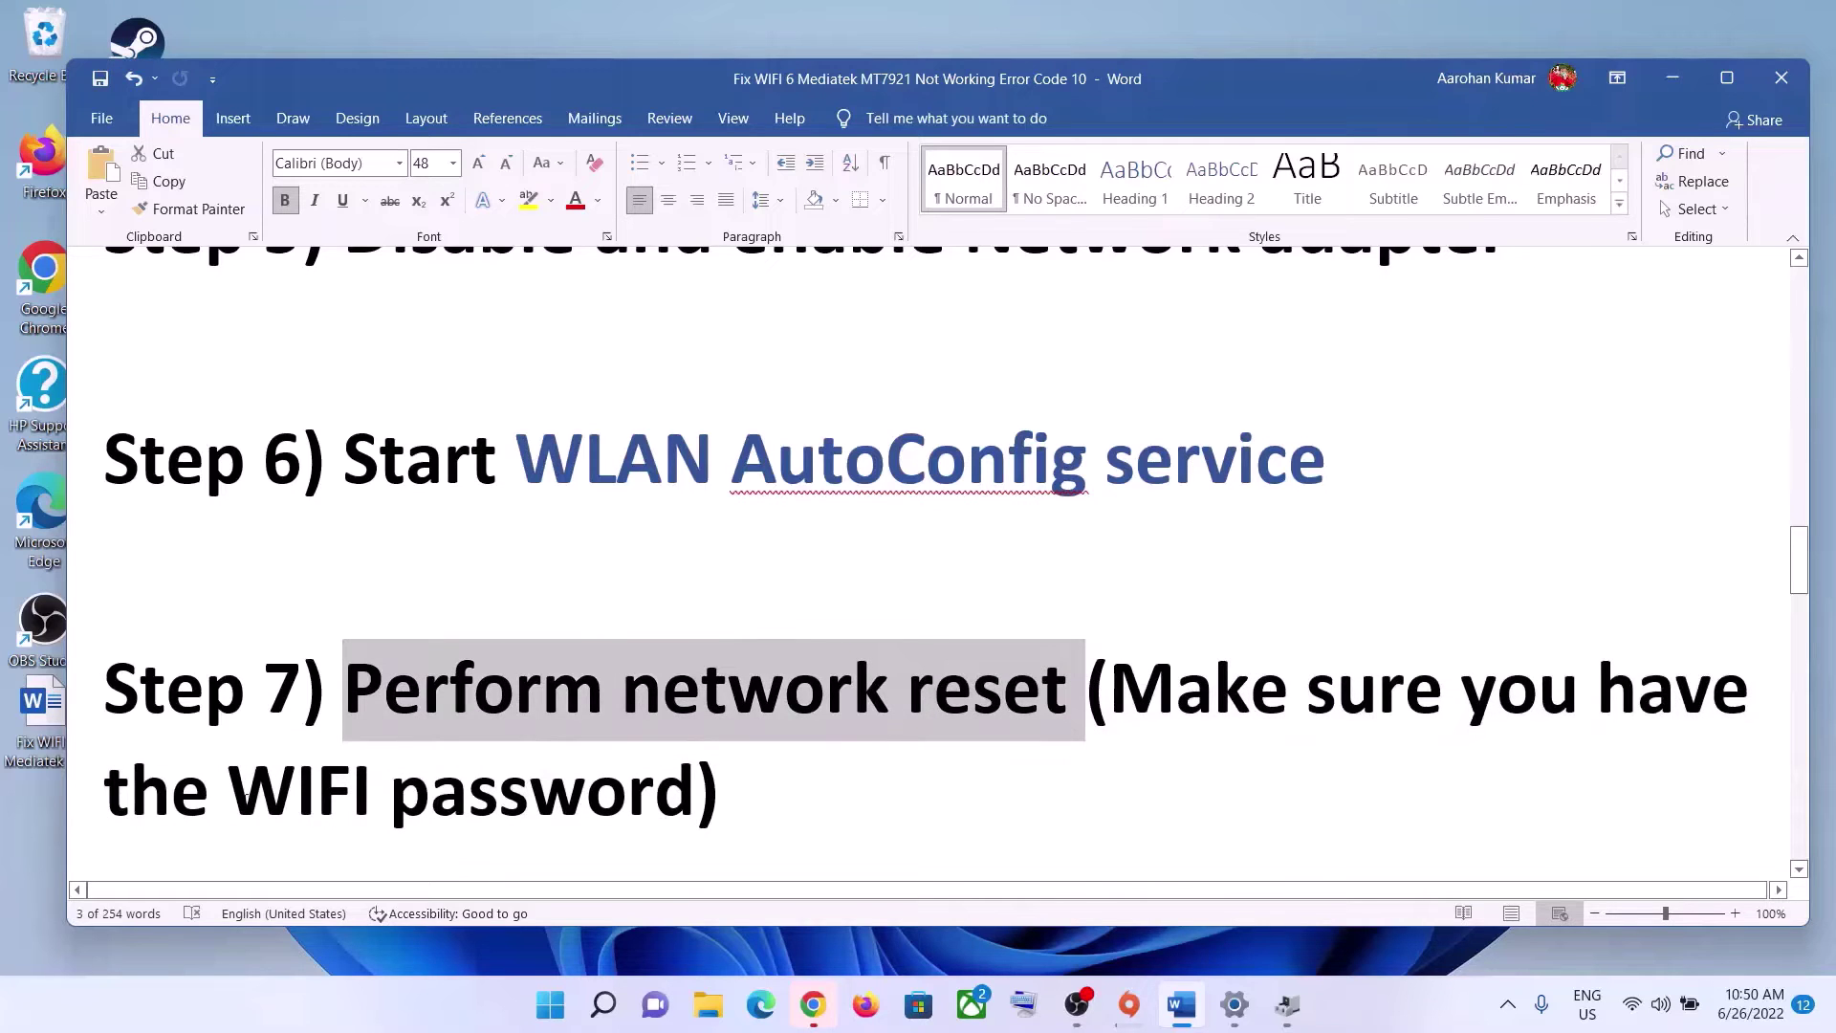
{"action": "left_click_drag", "start_coordinate": [230, 794], "coordinate": [694, 794]}
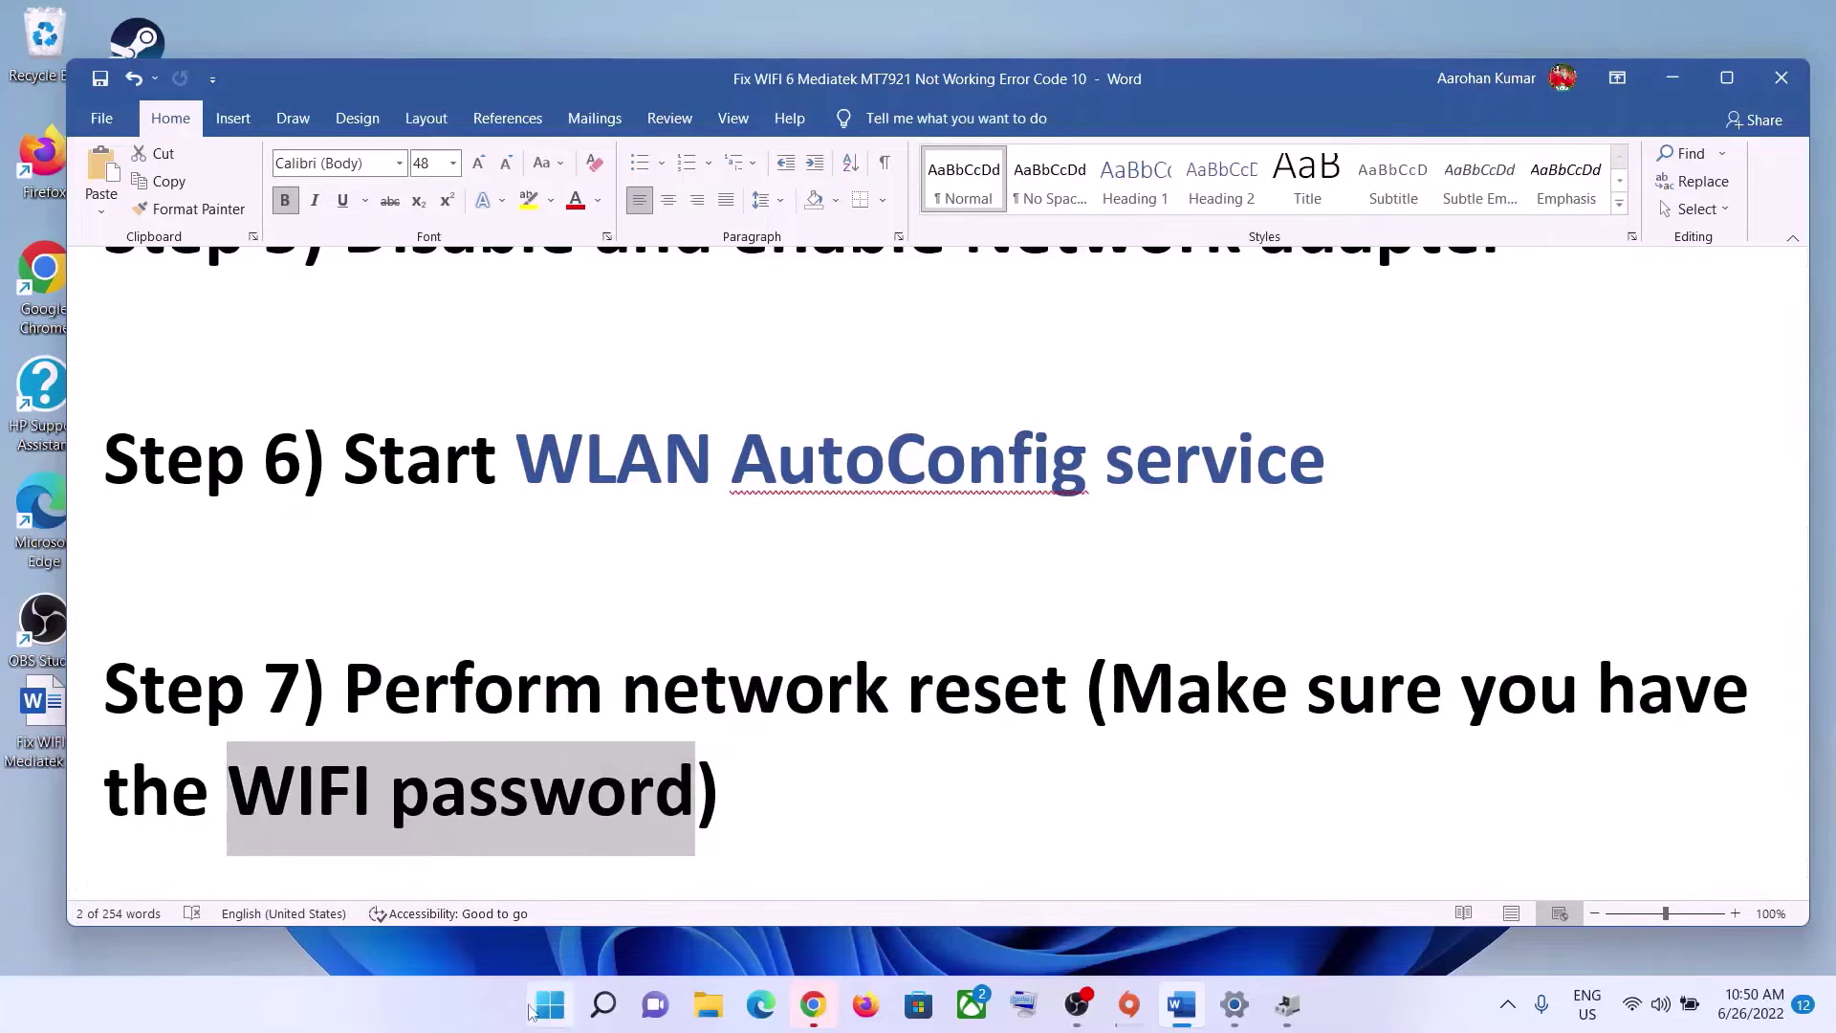
- In Windows Settings, open Network reset under Advanced network settings, start the reset and decline its confirmation
{"action": "left_click", "coordinate": [550, 1005]}
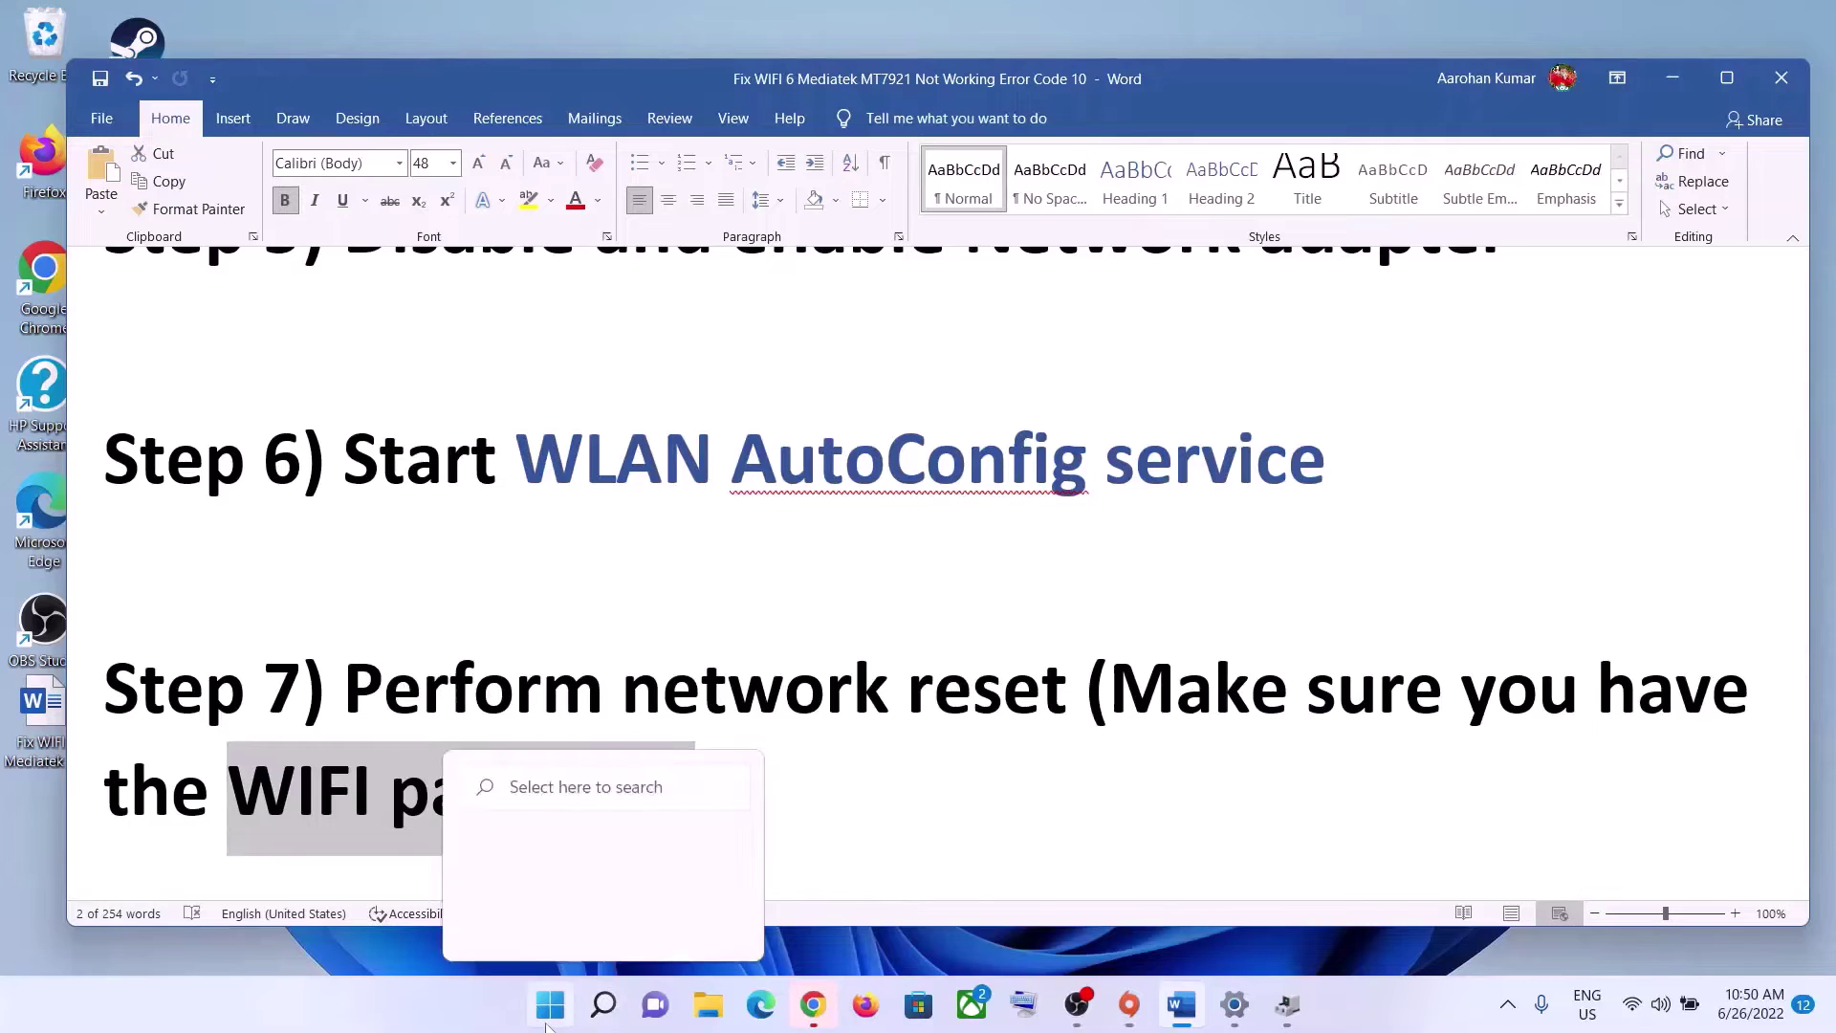
{"action": "left_click", "coordinate": [861, 495]}
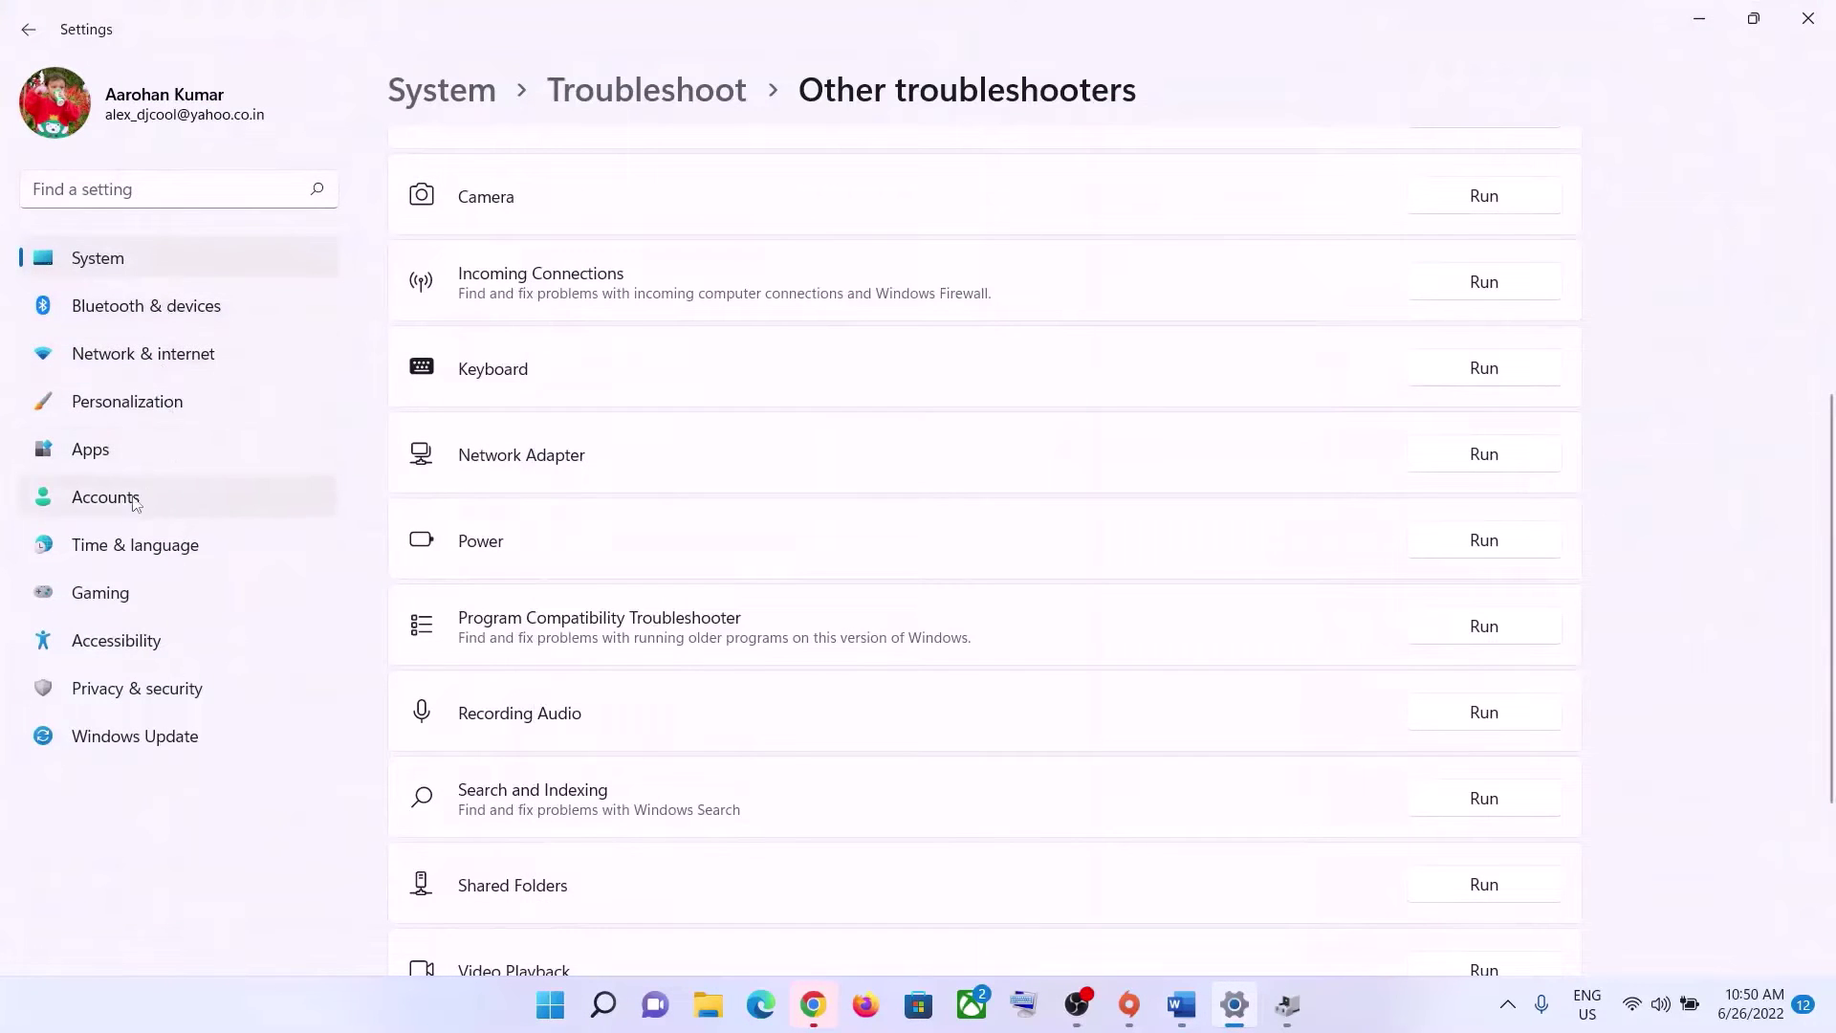
{"action": "left_click", "coordinate": [106, 356]}
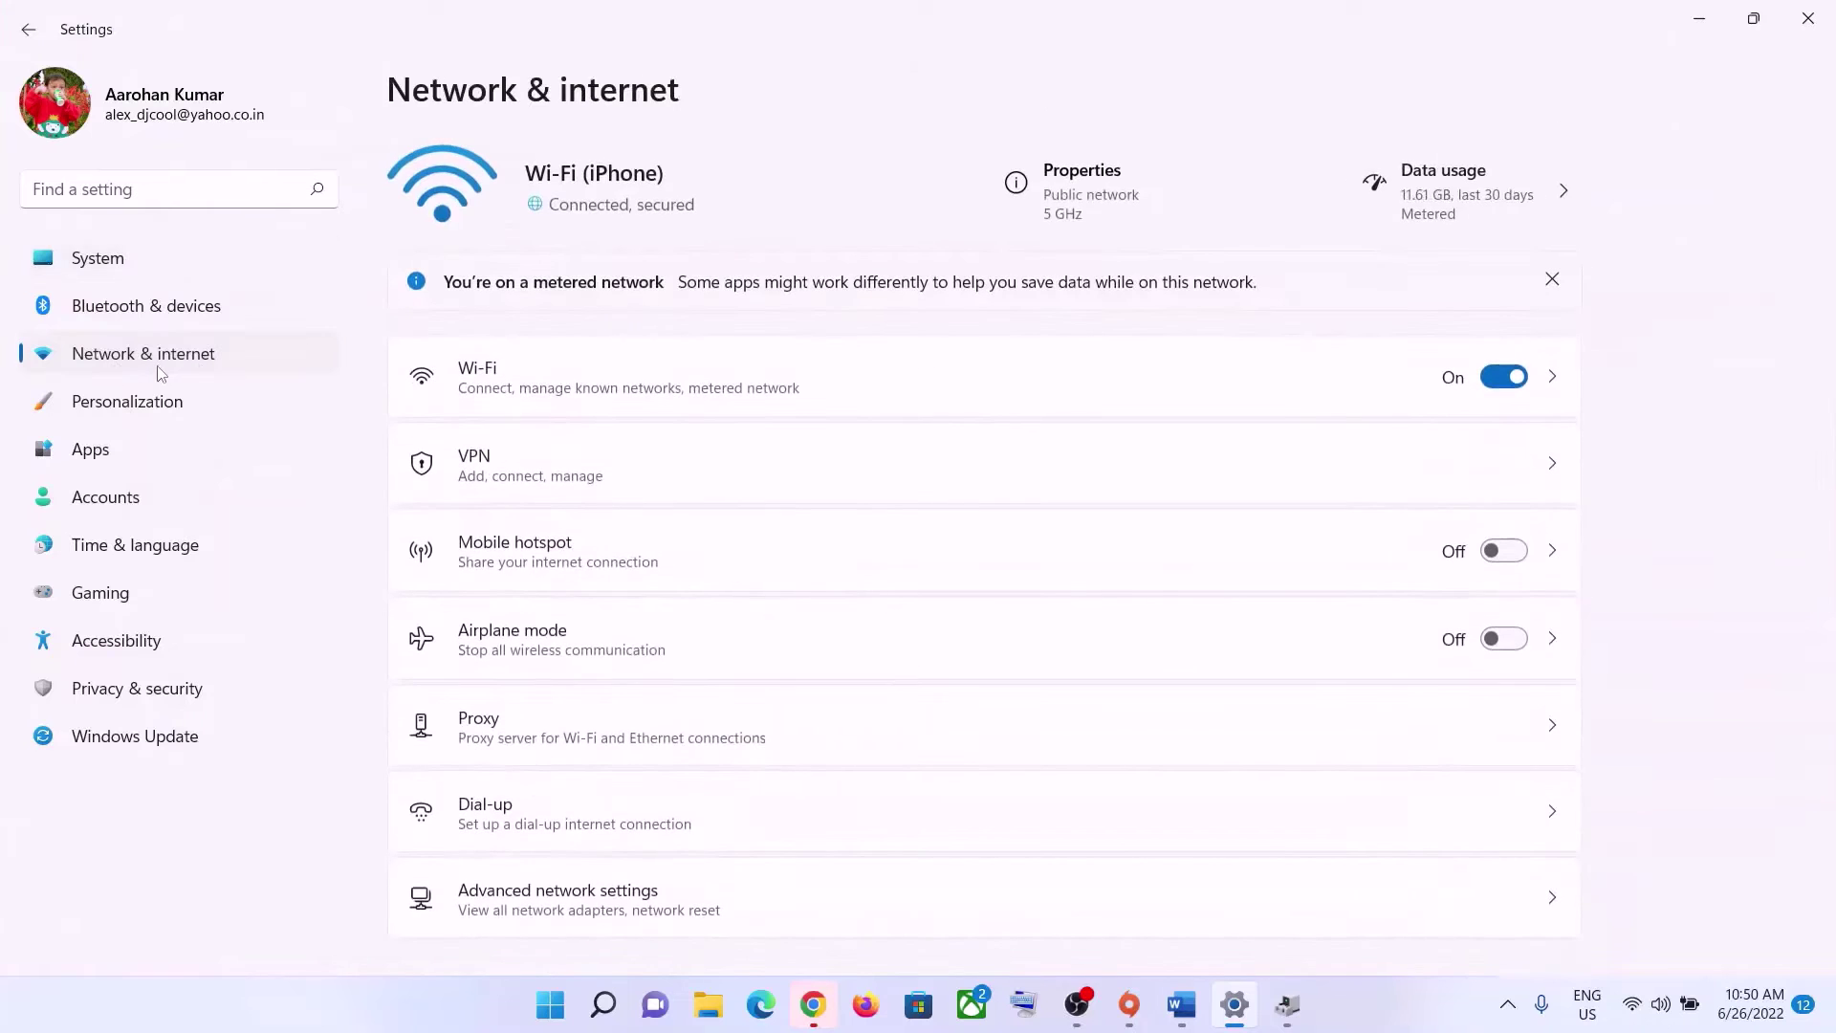
{"action": "scroll", "coordinate": [915, 677], "scroll_direction": "down", "scroll_amount": 1}
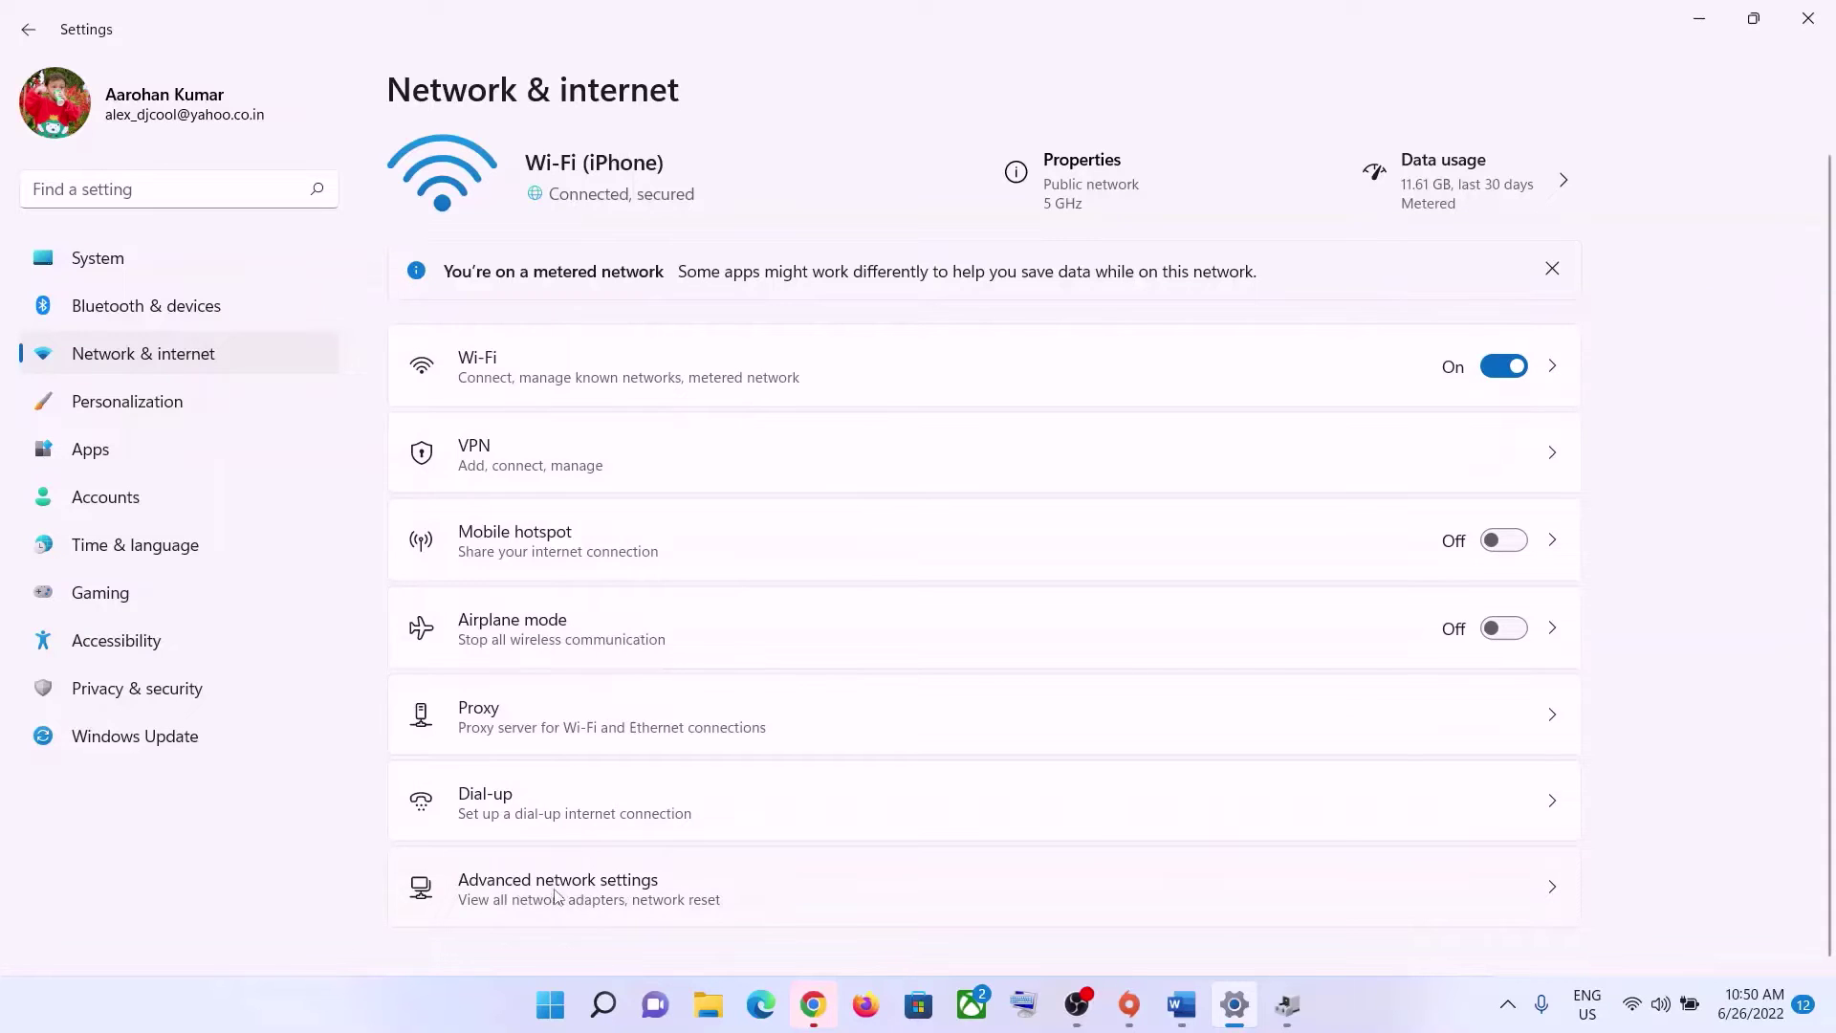
{"action": "left_click", "coordinate": [1281, 889]}
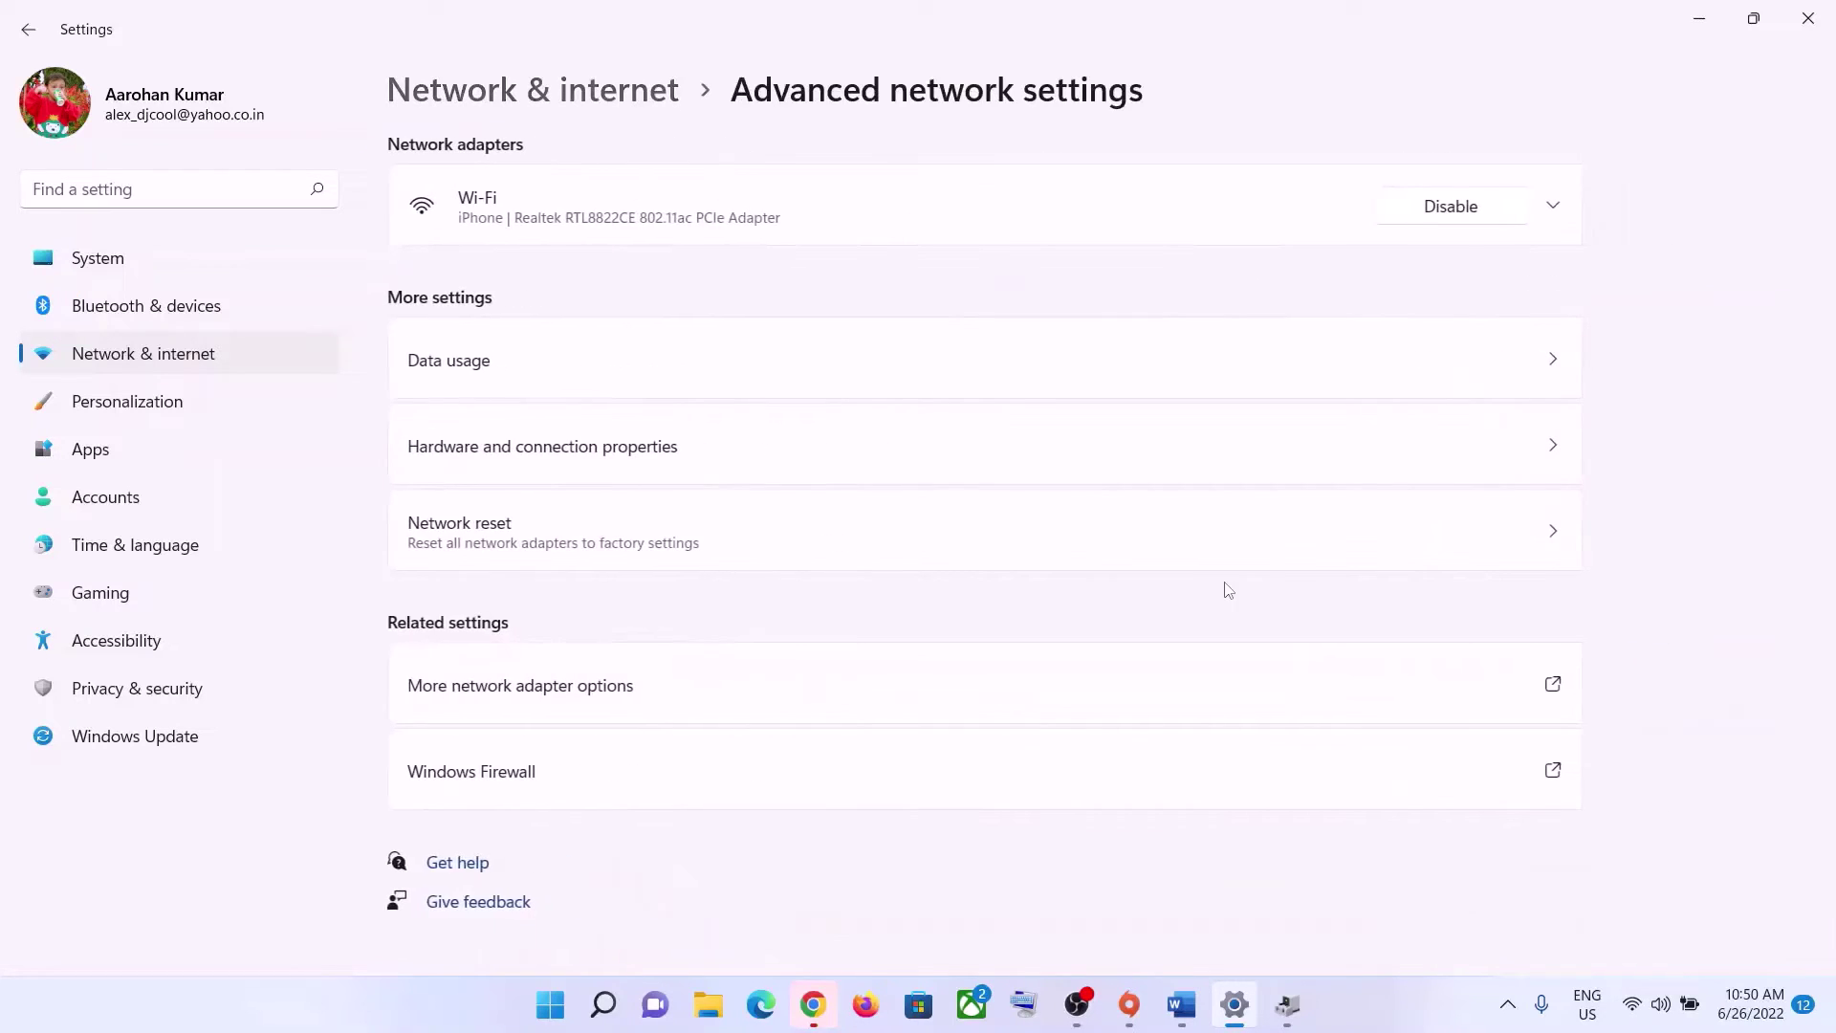
{"action": "left_click", "coordinate": [622, 543]}
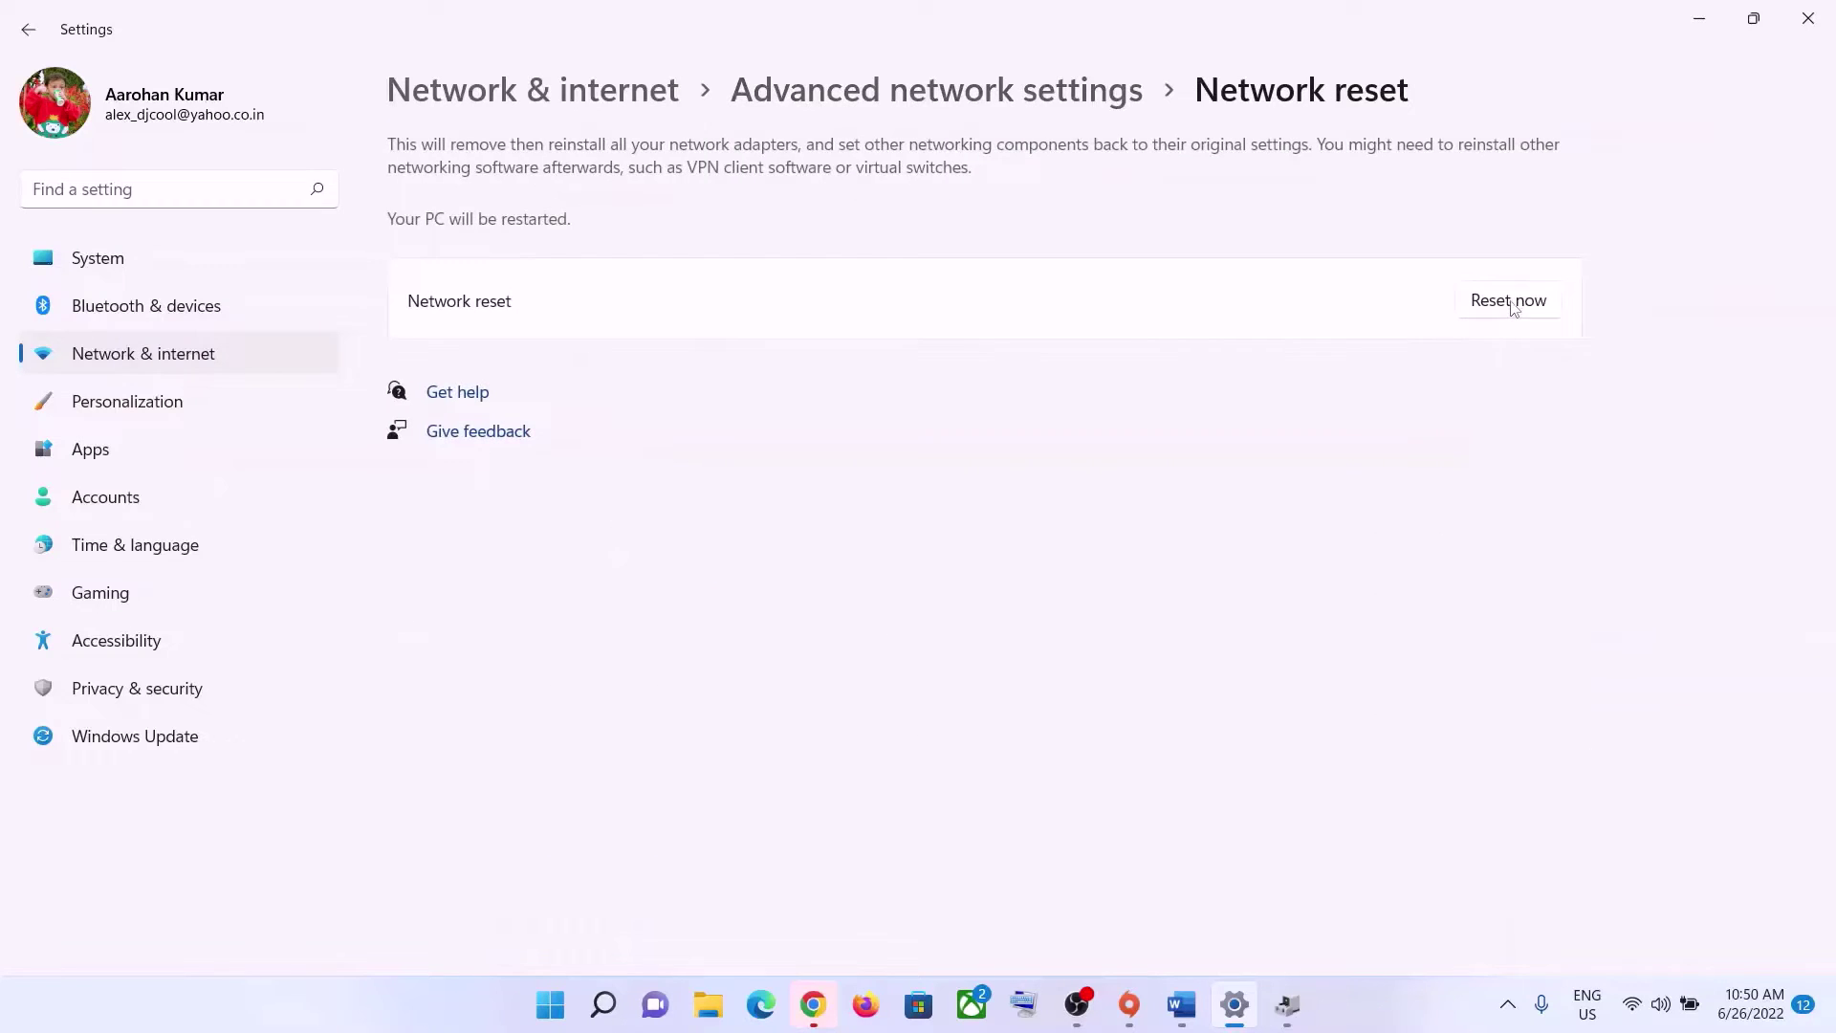
{"action": "left_click", "coordinate": [1513, 303]}
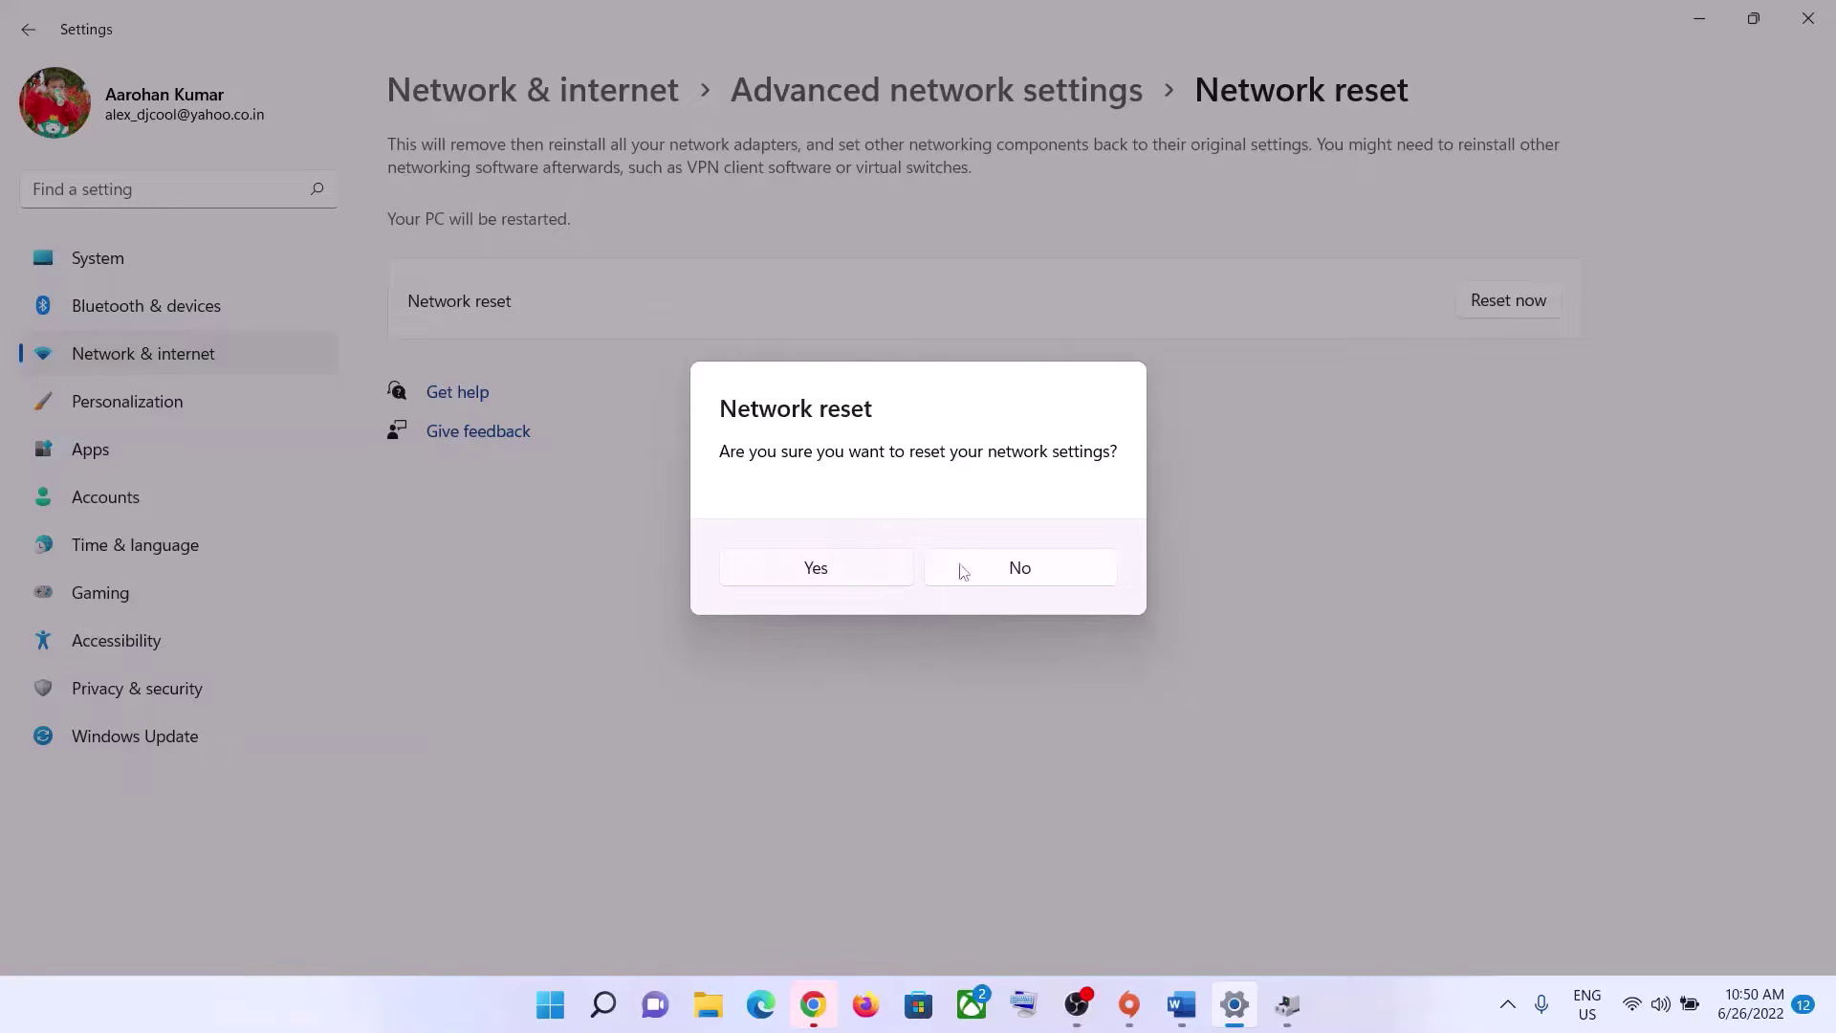
{"action": "left_click", "coordinate": [1093, 579]}
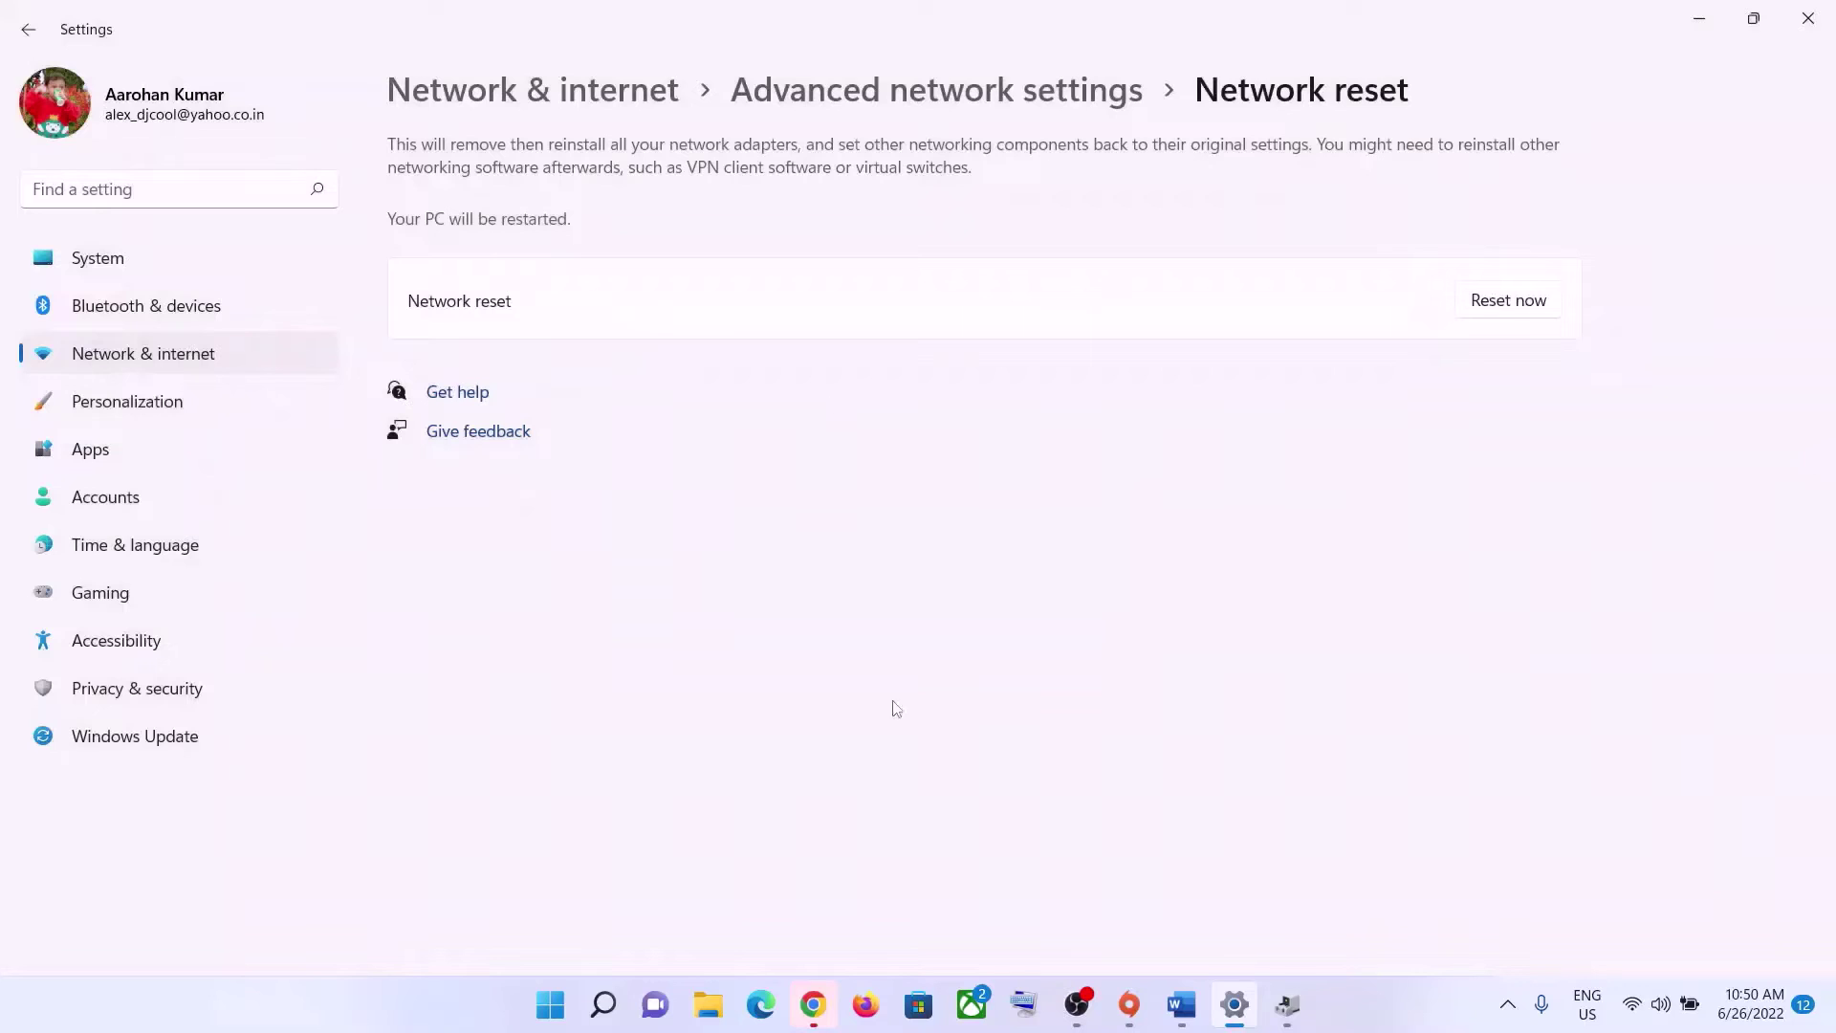
- Show the Wi-Fi networks for reconnecting, close the list and return to the Word document
{"action": "left_click", "coordinate": [1631, 1001]}
{"action": "left_click", "coordinate": [1504, 545]}
{"action": "left_click", "coordinate": [1119, 710]}
{"action": "left_click", "coordinate": [1191, 1019]}
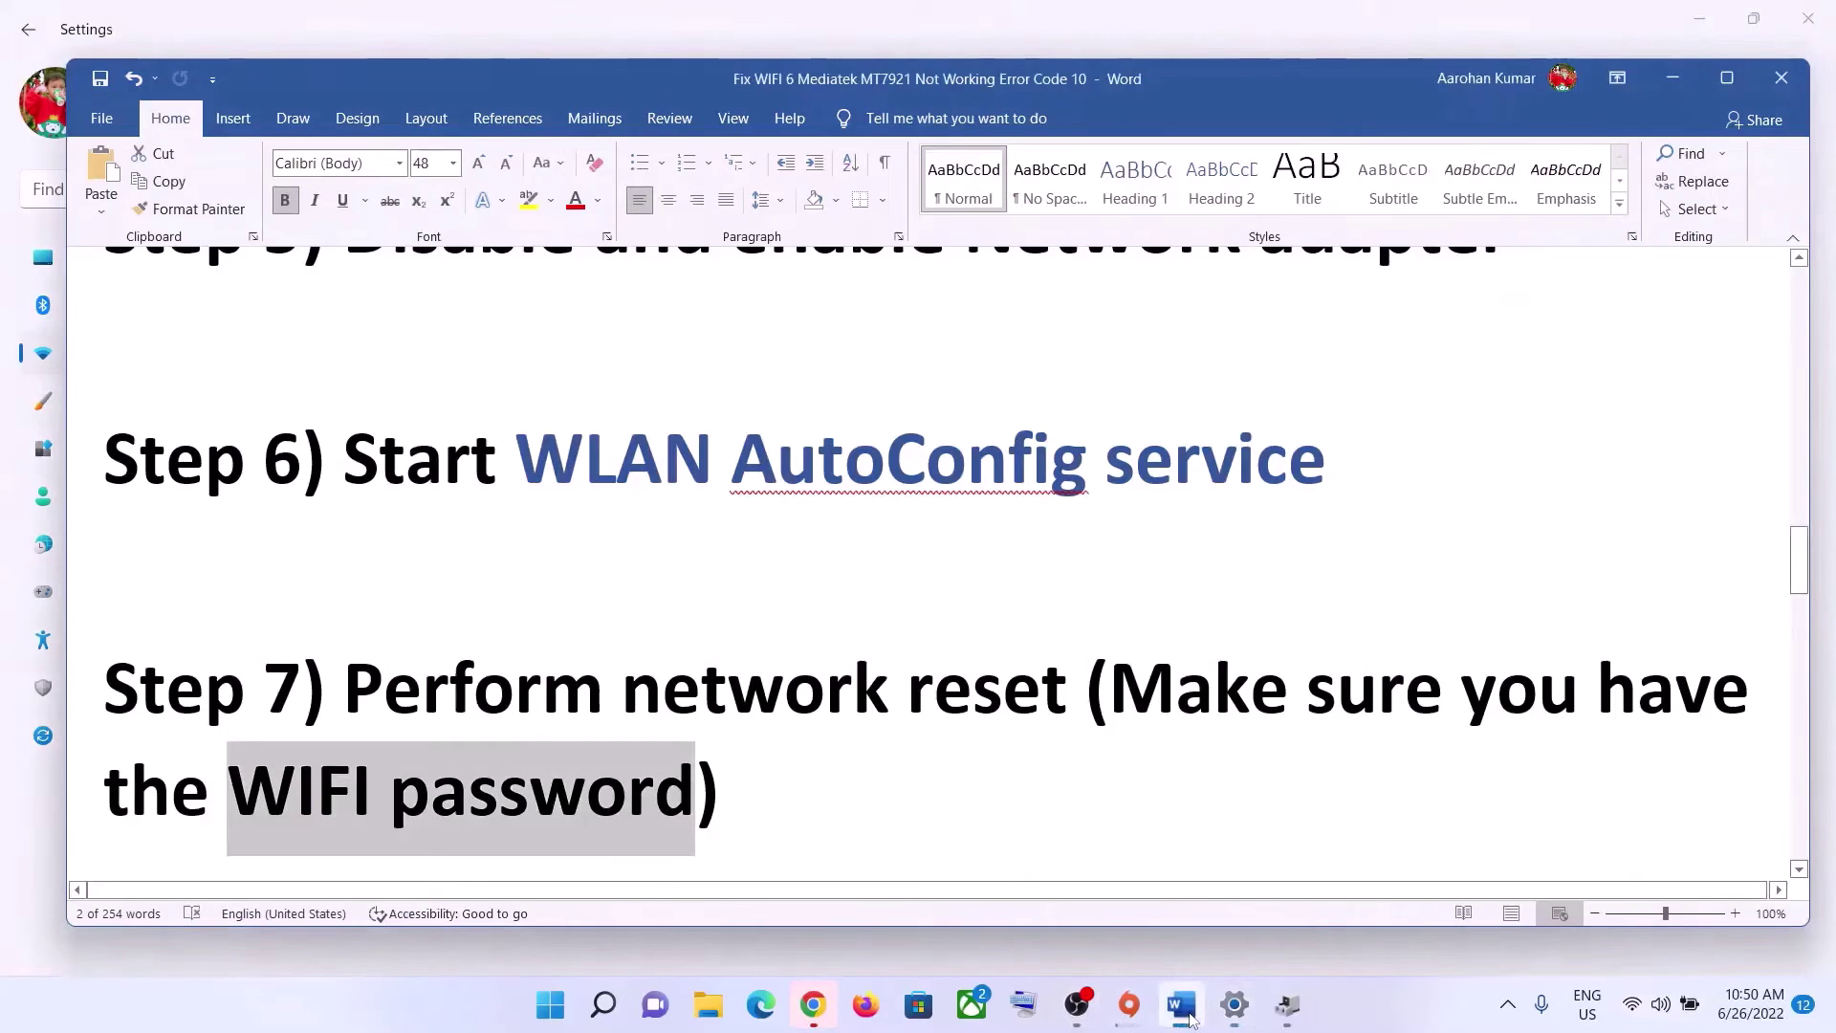
- Go to Step 8 of the document and highlight "Reinstall Network driver"
{"action": "left_click", "coordinate": [890, 759]}
{"action": "scroll", "coordinate": [976, 694], "scroll_direction": "down", "scroll_amount": 2}
{"action": "scroll", "coordinate": [976, 694], "scroll_direction": "down", "scroll_amount": 5}
{"action": "scroll", "coordinate": [409, 663], "scroll_direction": "up", "scroll_amount": 1}
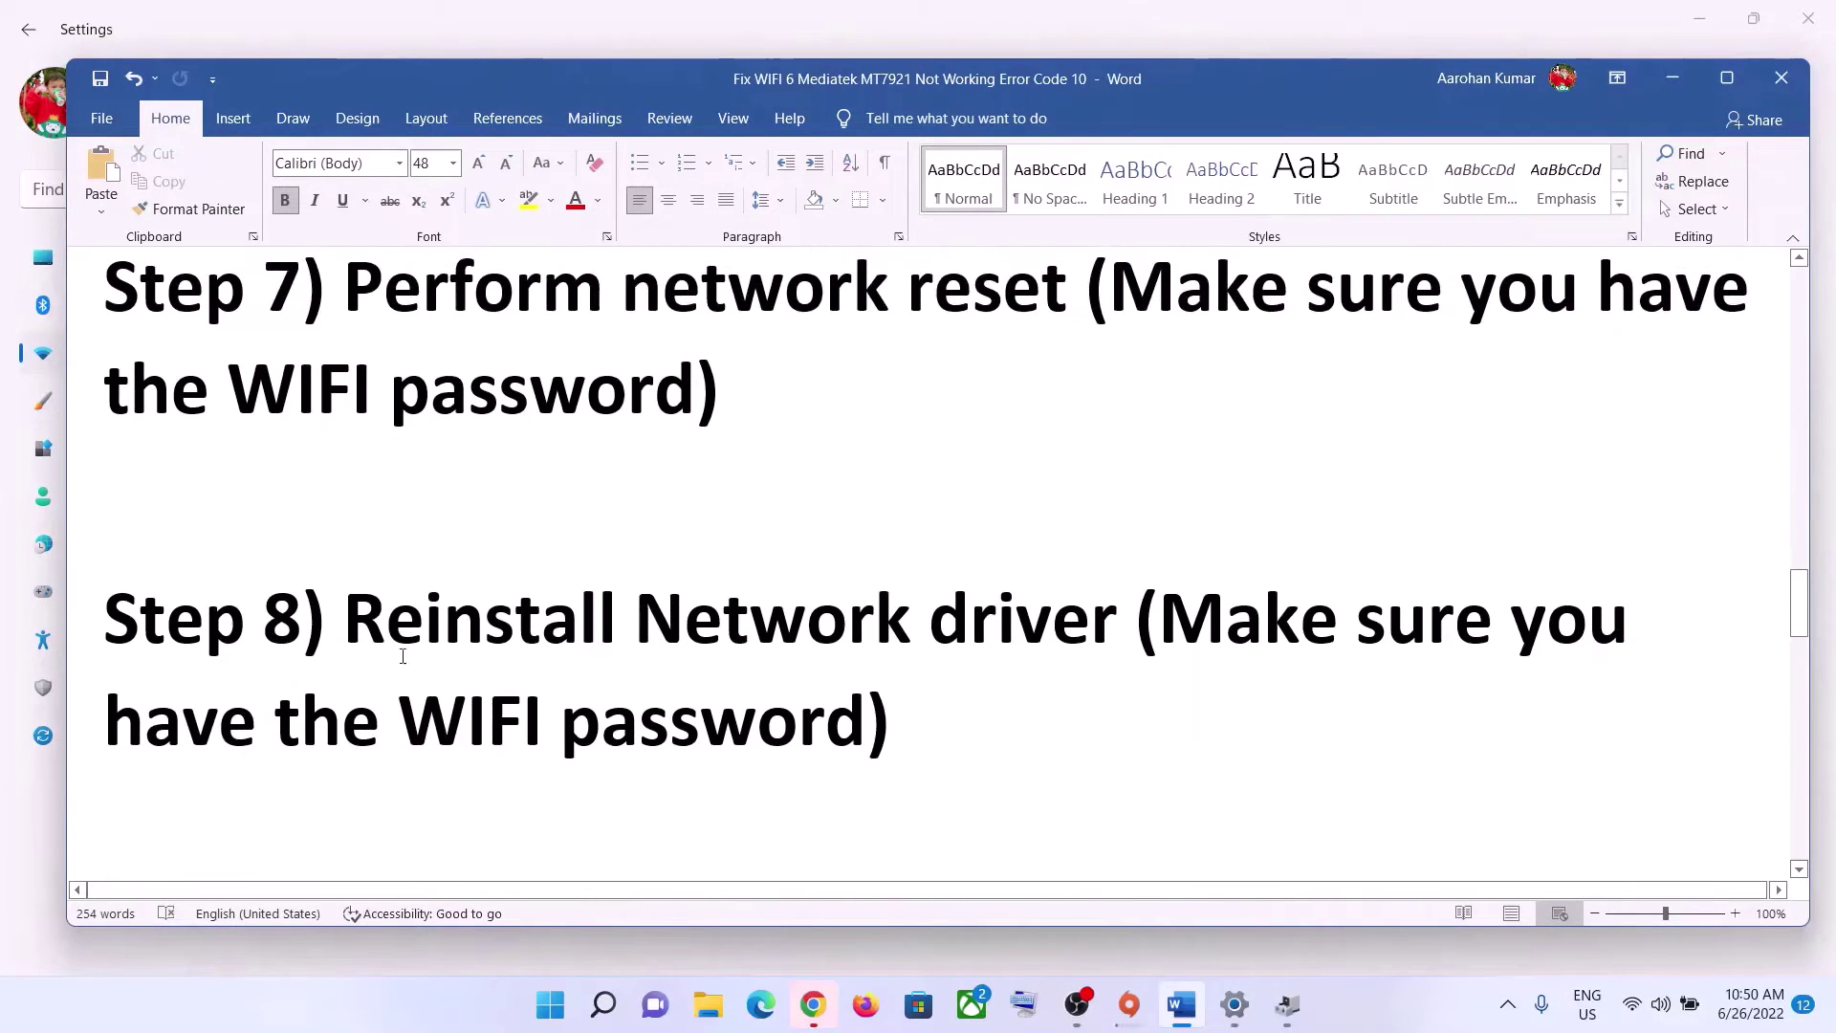
{"action": "left_click_drag", "start_coordinate": [409, 663], "coordinate": [1138, 641]}
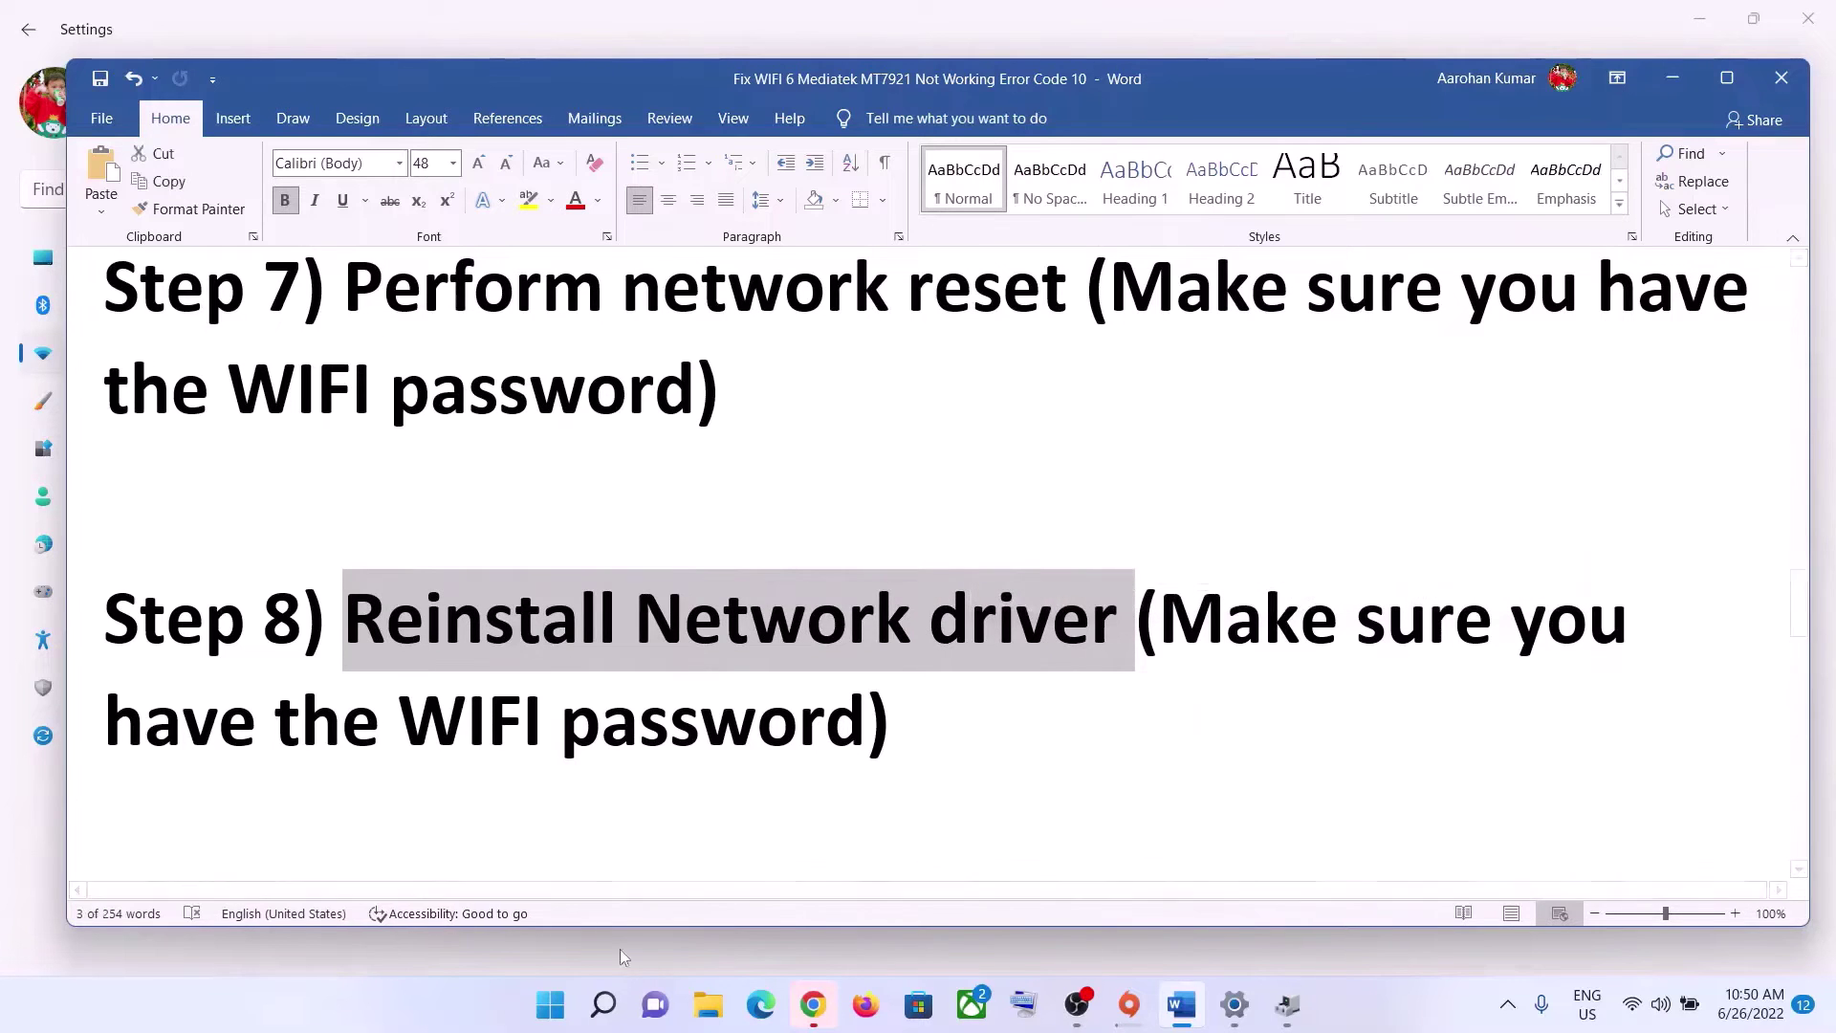
- Open Device Manager and expand the Network adapters category, placing the window beside the Step 8 text
{"action": "right_click", "coordinate": [550, 1004]}
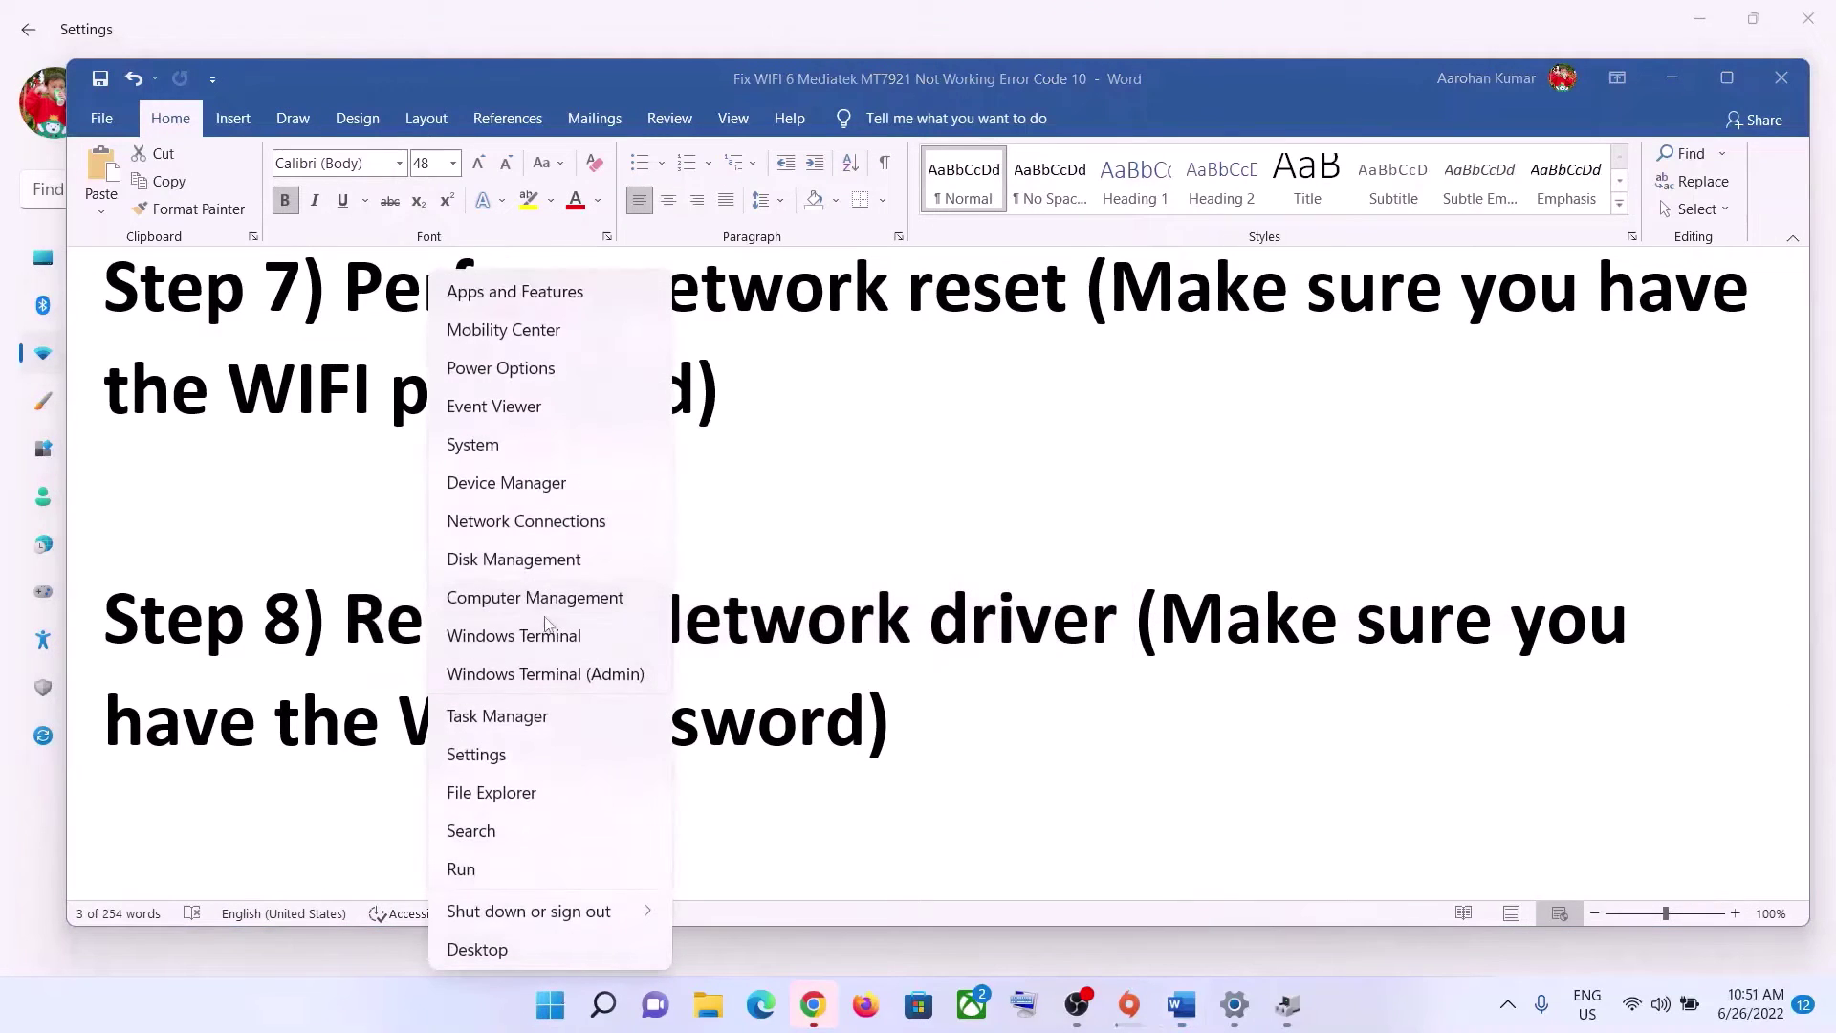
{"action": "left_click", "coordinate": [514, 490]}
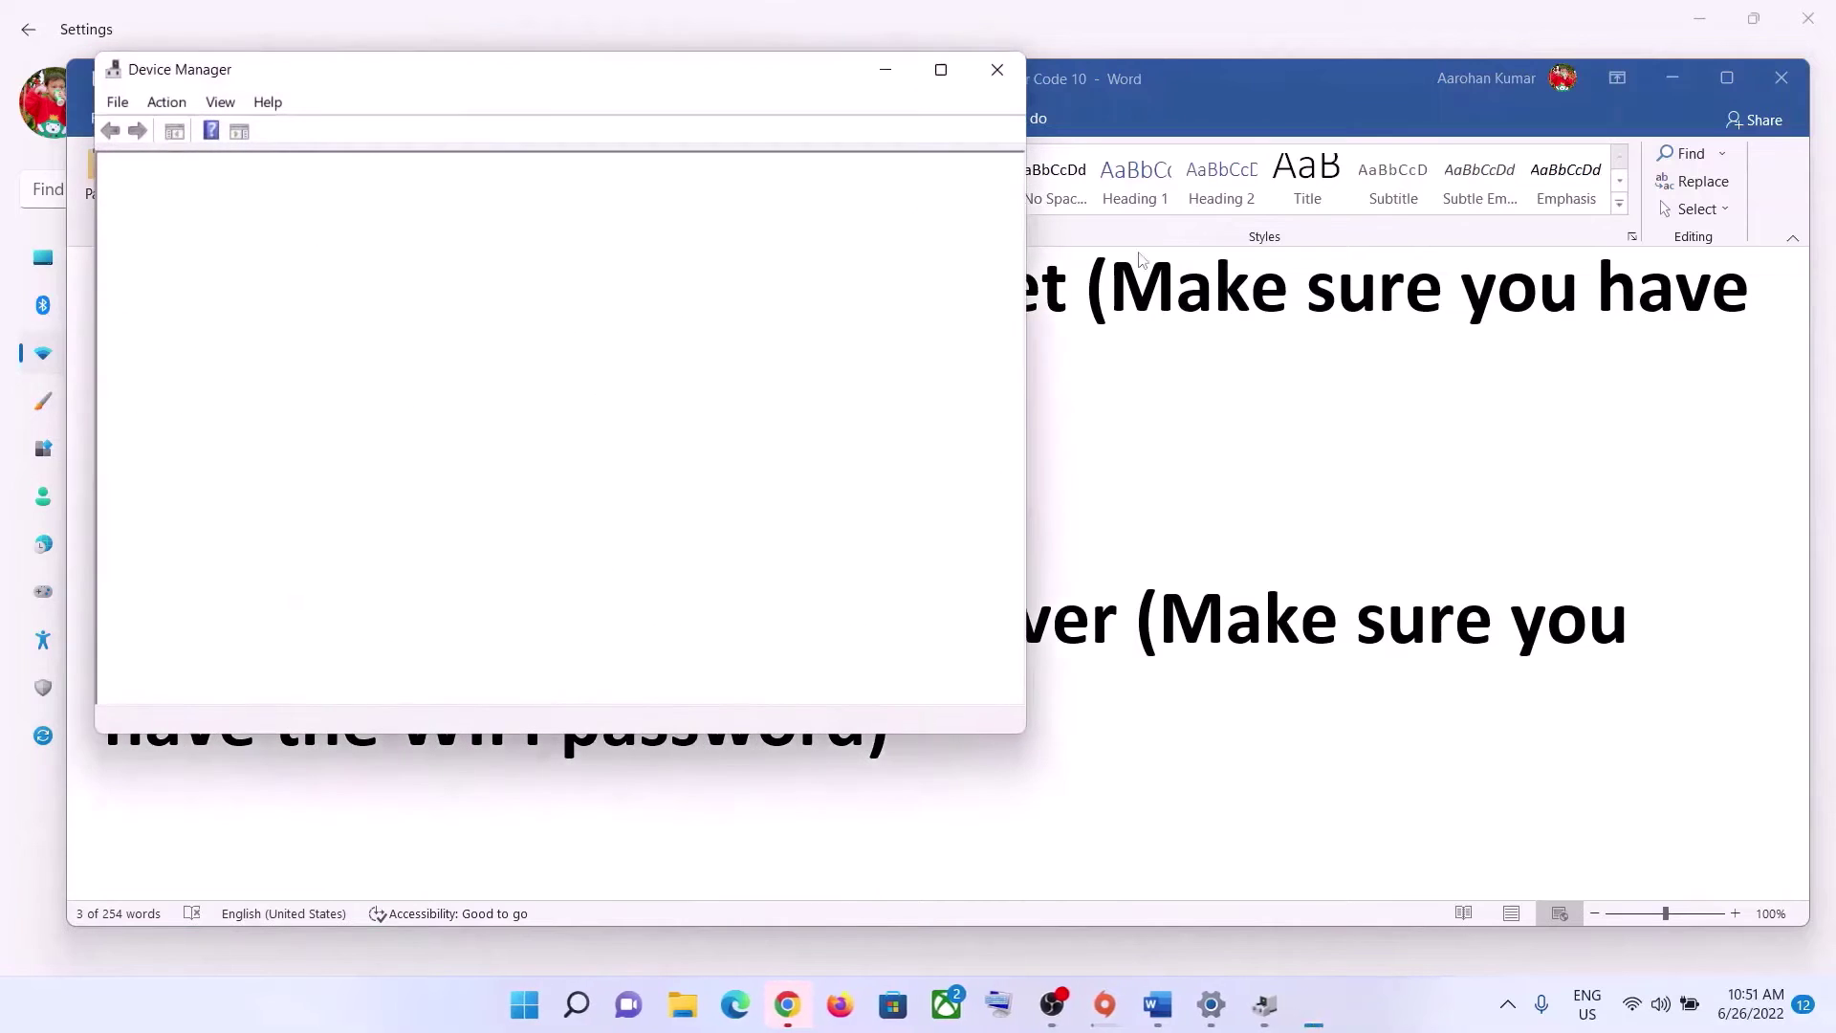
{"action": "left_click_drag", "start_coordinate": [650, 100], "coordinate": [1238, 238]}
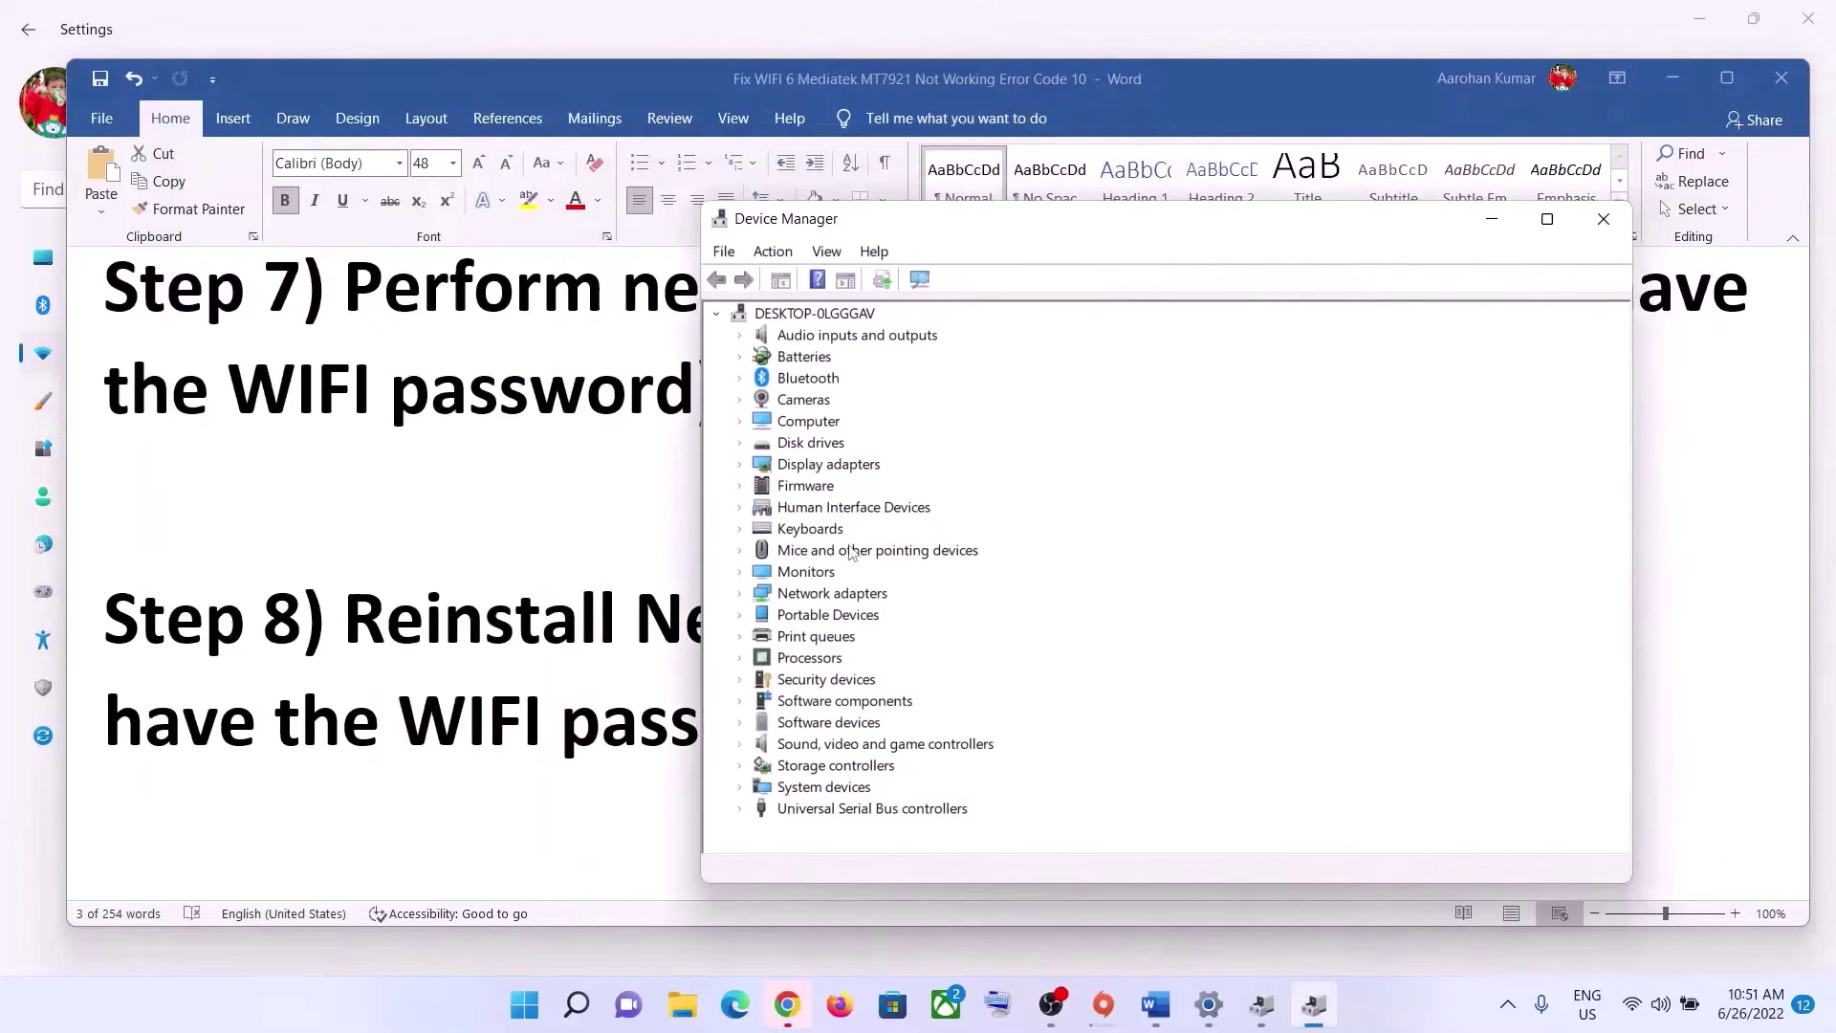
{"action": "left_click", "coordinate": [740, 595]}
{"action": "left_click_drag", "start_coordinate": [1029, 237], "coordinate": [1072, 189]}
- Start uninstalling the Realtek RTL8822CE 802.11ac PCIe Adapter, dismiss the confirmation and close Device Manager
{"action": "left_click", "coordinate": [1004, 574]}
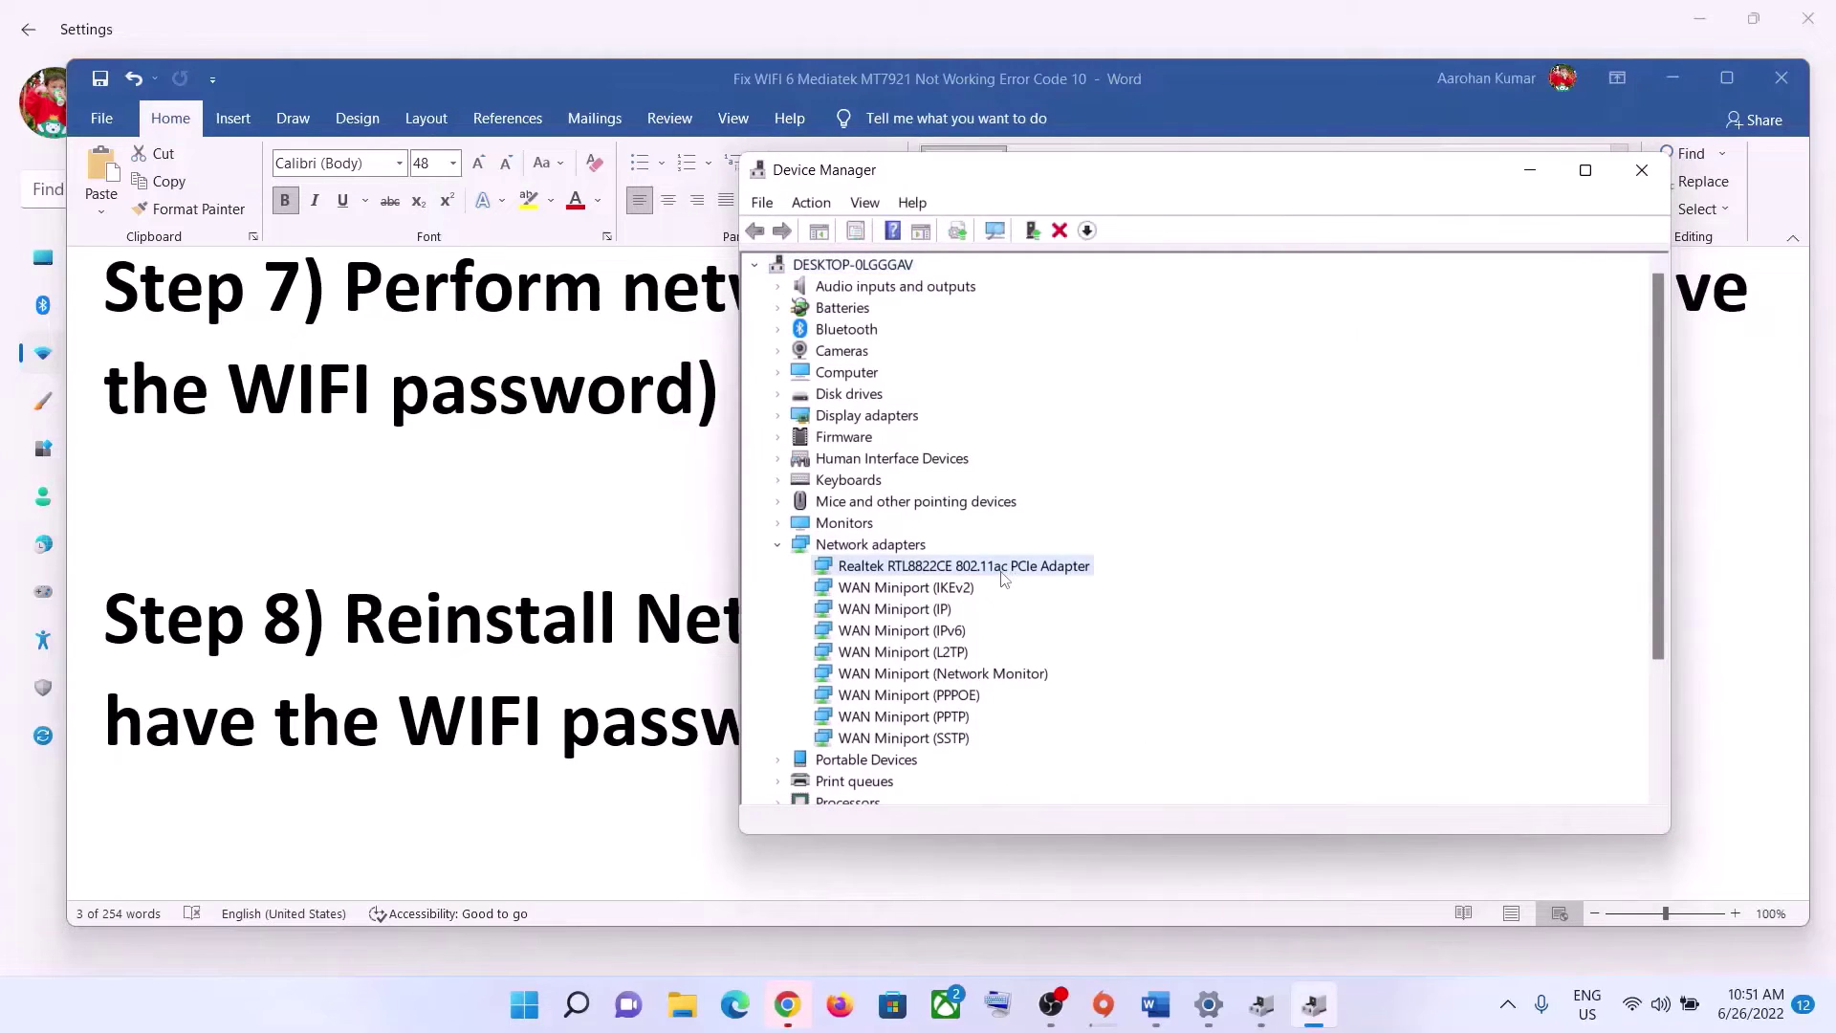
{"action": "right_click", "coordinate": [1006, 577]}
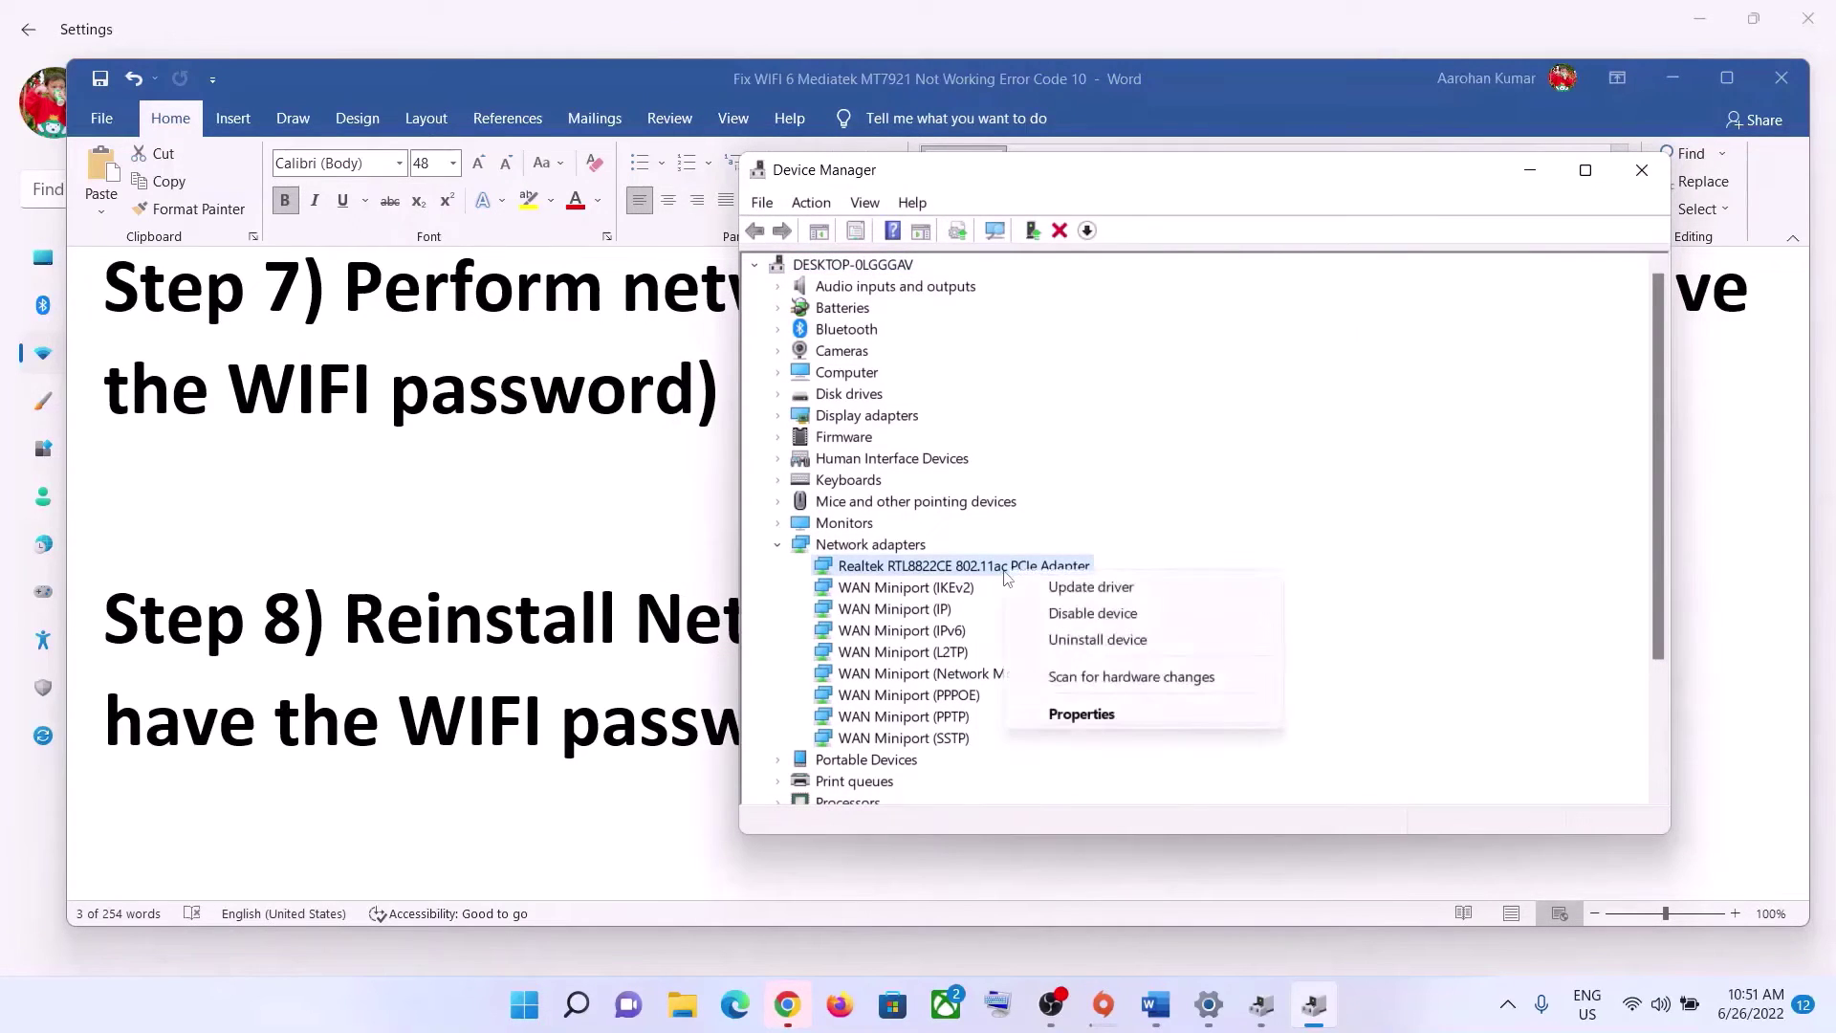
{"action": "left_click", "coordinate": [1100, 639]}
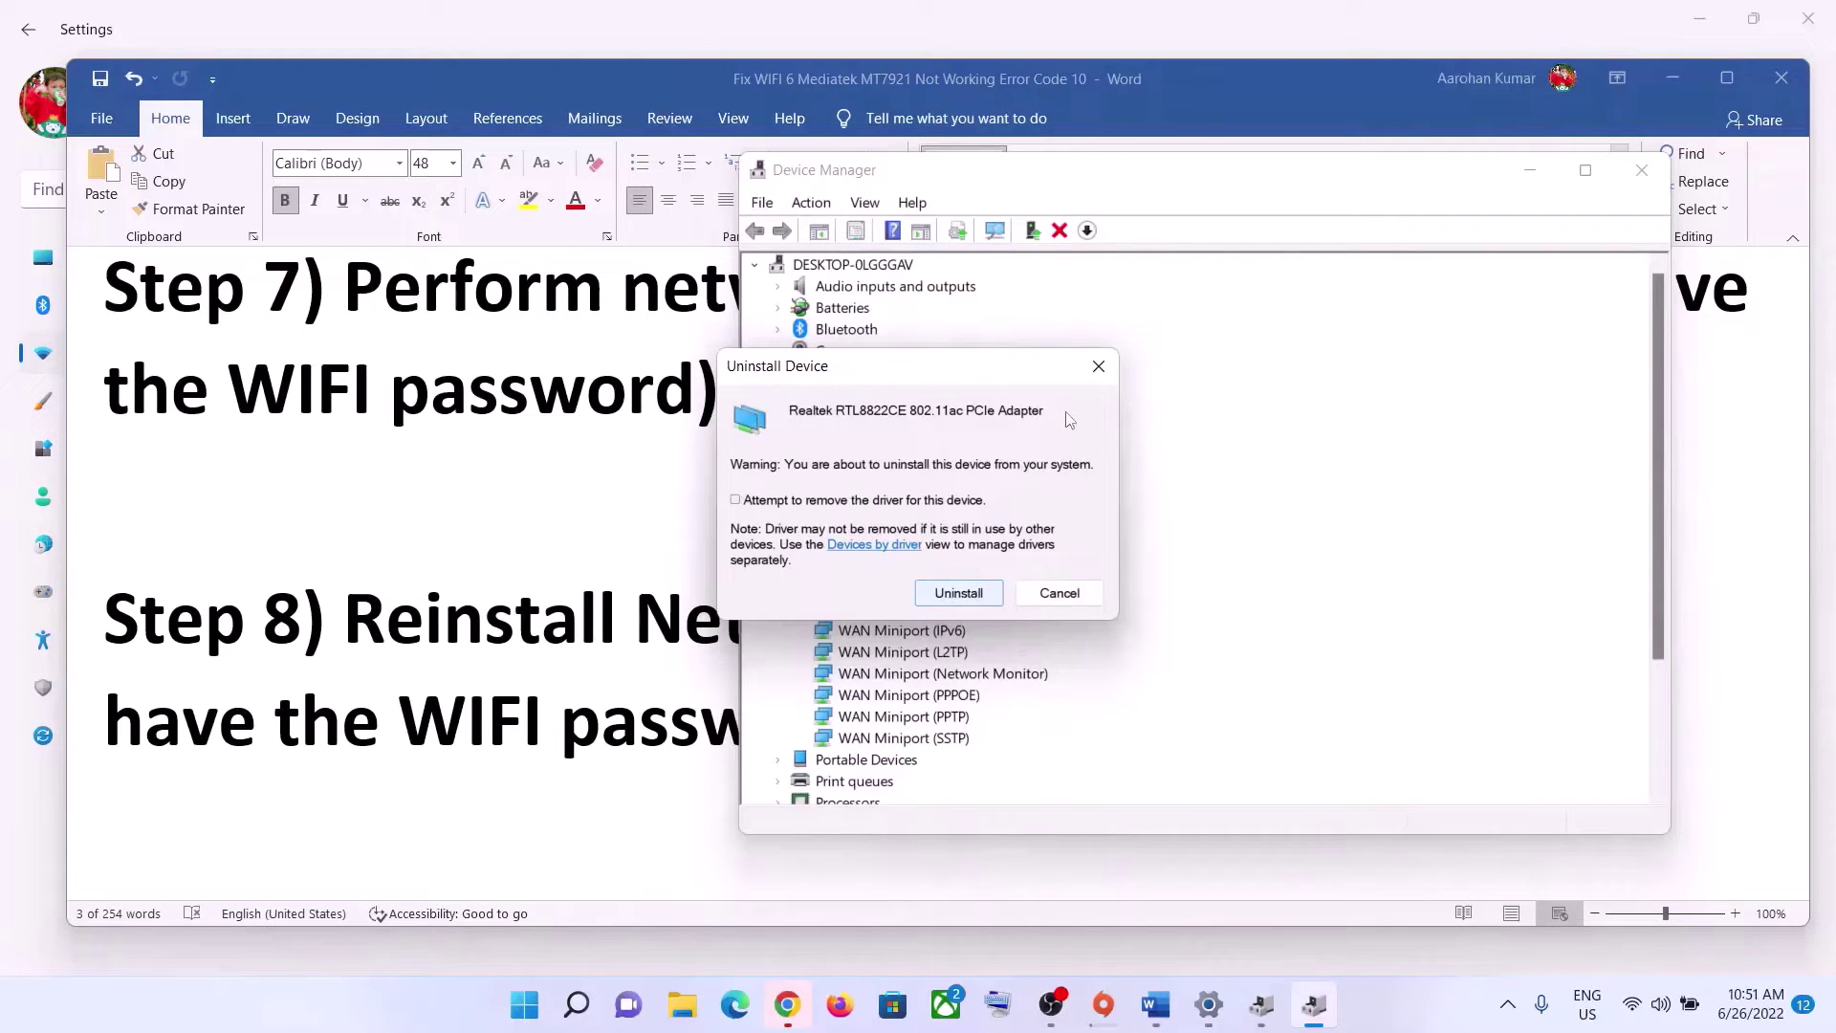
{"action": "left_click", "coordinate": [1098, 366]}
{"action": "left_click", "coordinate": [1641, 170]}
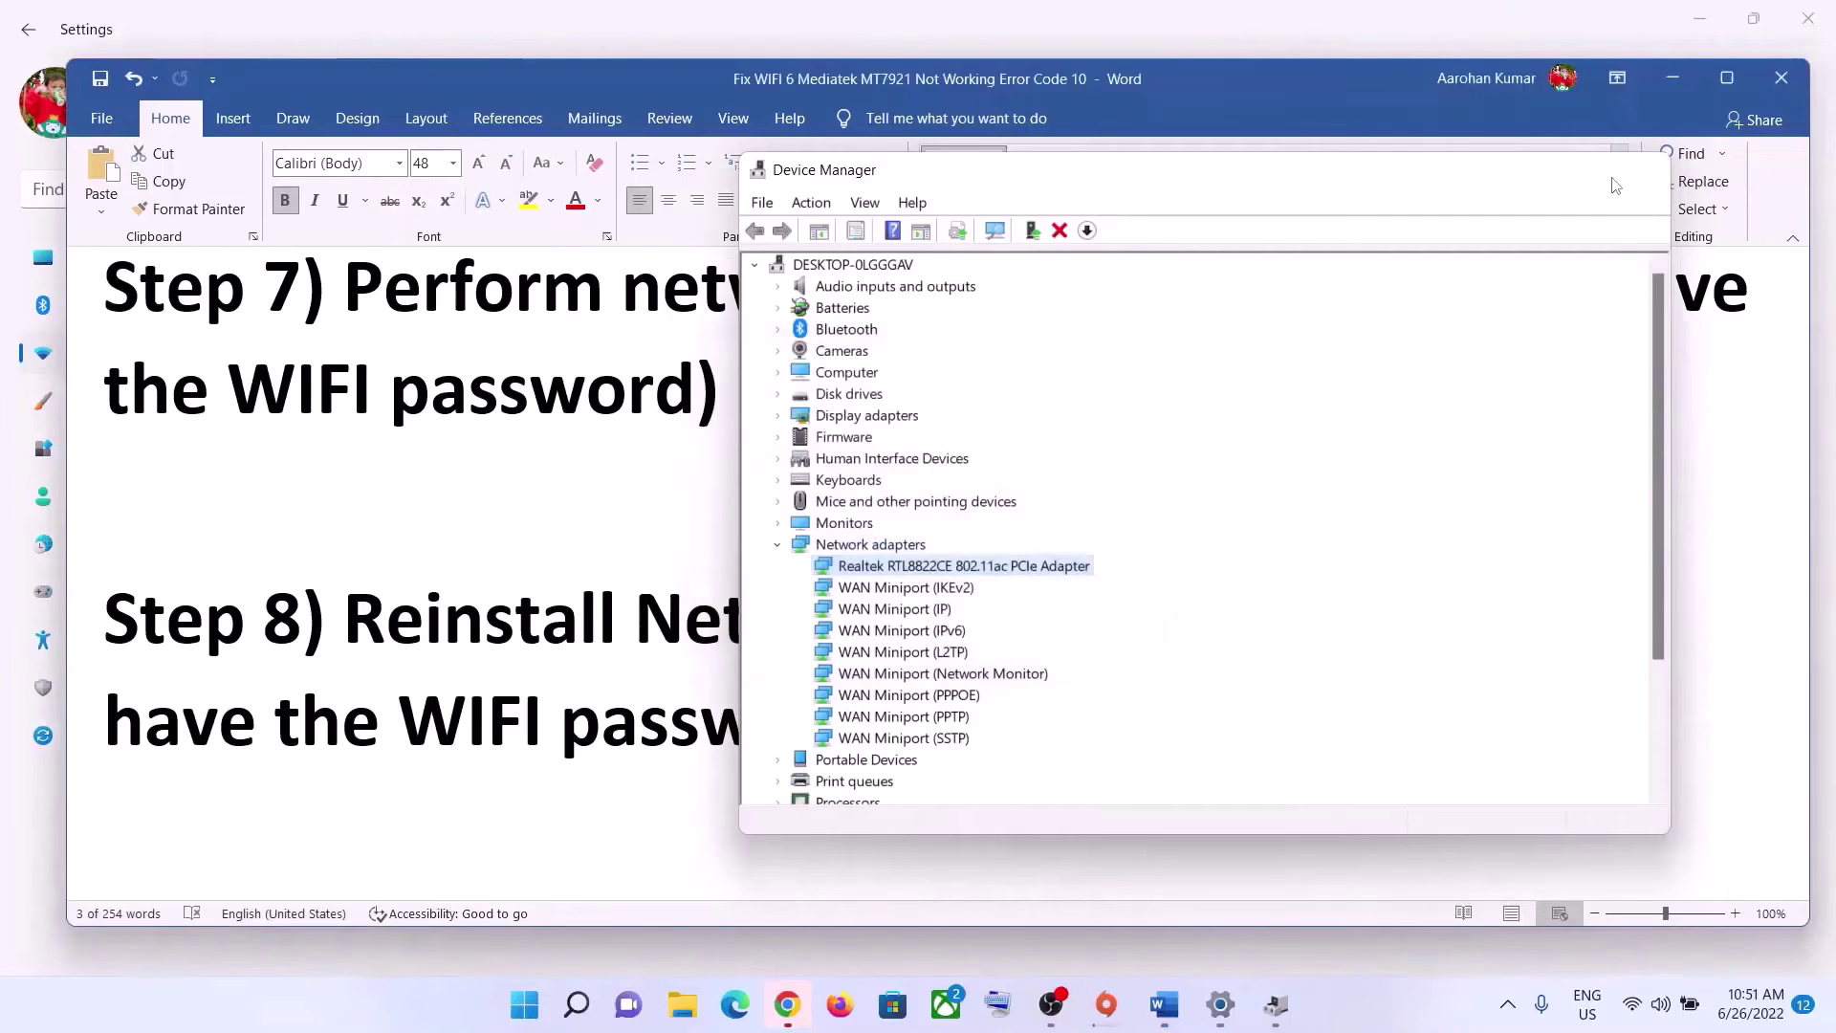
- Show the computer's Restart option and close the Start menu without restarting
{"action": "left_click", "coordinate": [549, 1004]}
{"action": "left_click", "coordinate": [1215, 922]}
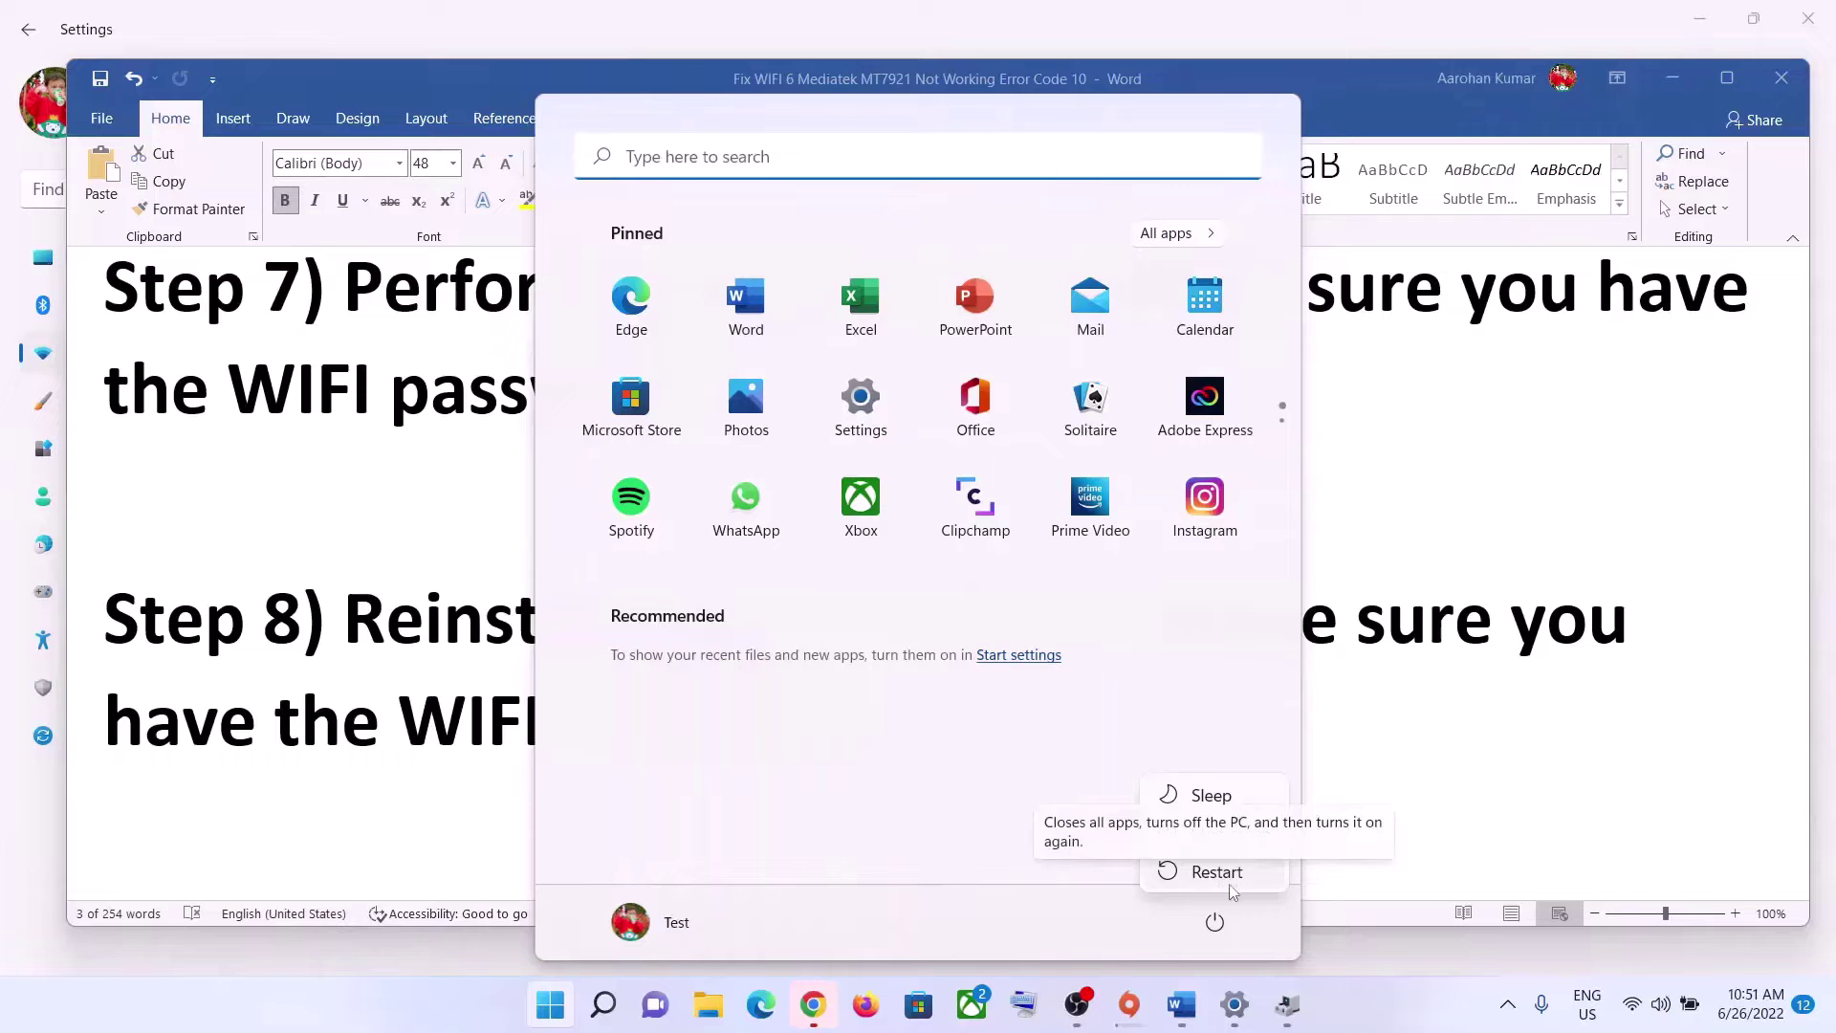
{"action": "key", "text": "Escape"}
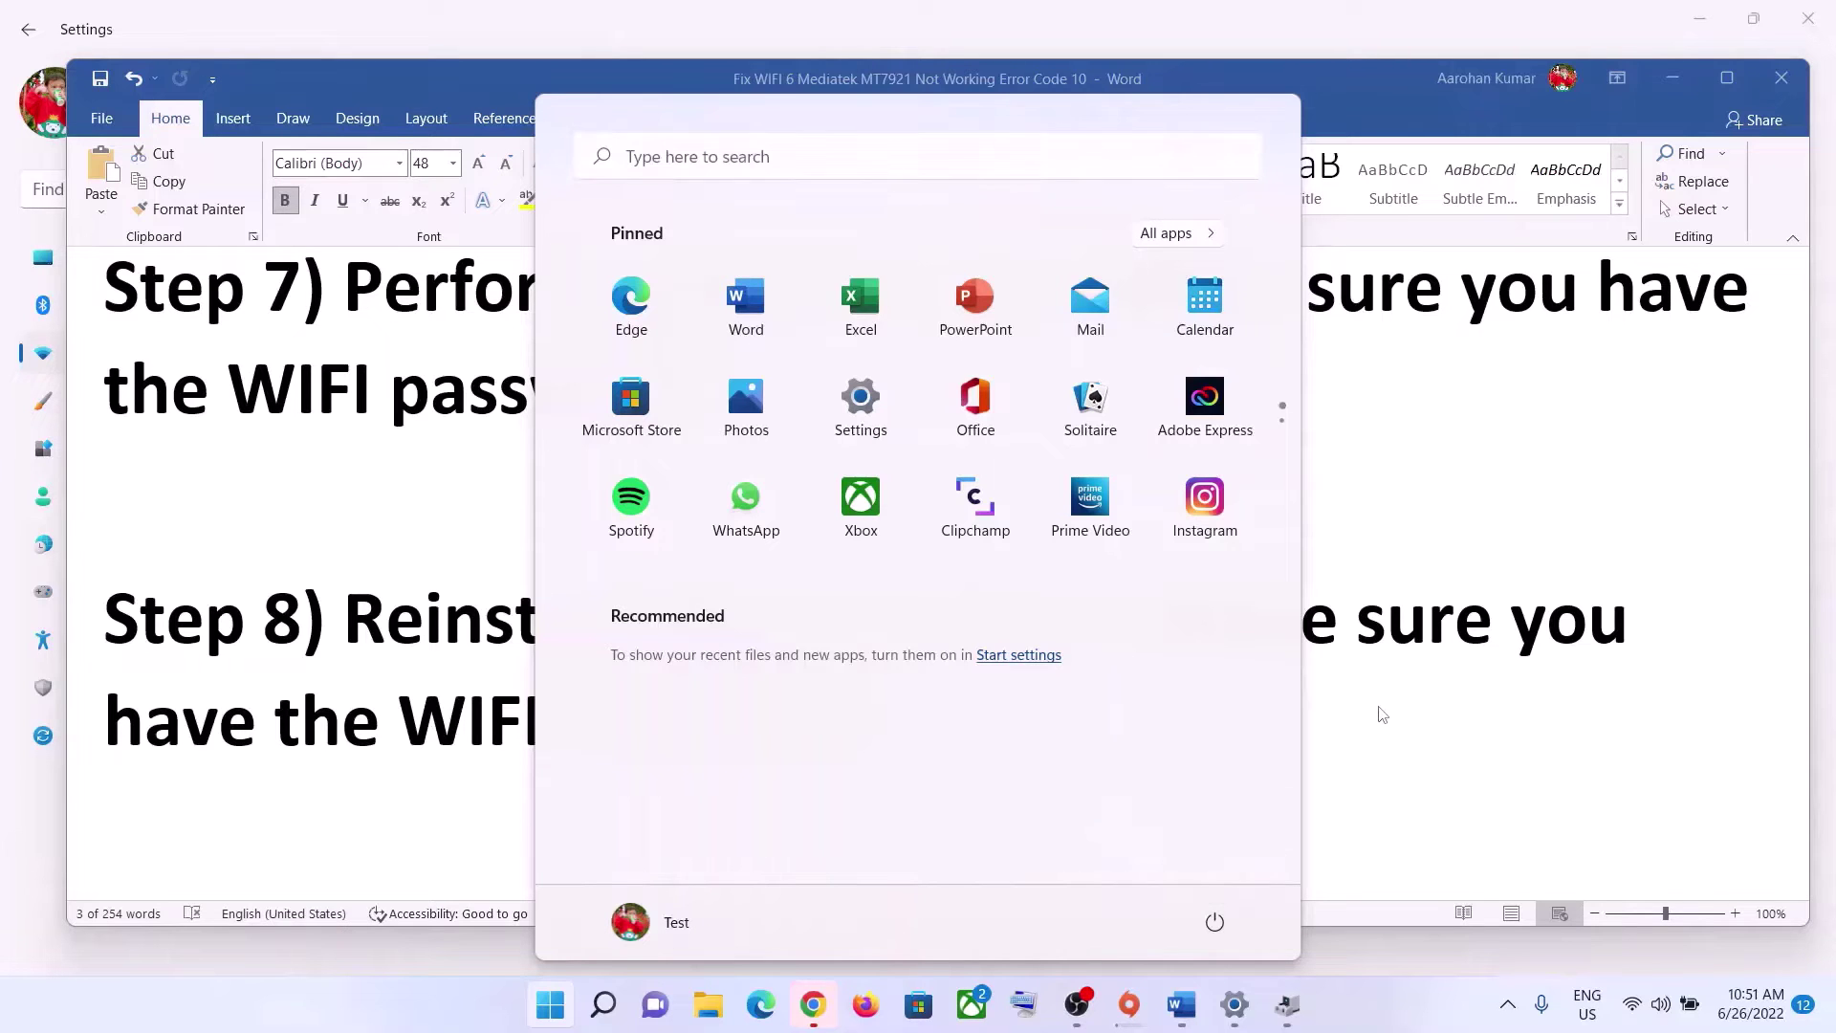
{"action": "left_click", "coordinate": [1385, 715]}
- Show the available Wi-Fi networks for reconnecting, close the list and return to Step 8 of the Word document
{"action": "left_click", "coordinate": [513, 622]}
{"action": "left_click_drag", "start_coordinate": [636, 622], "coordinate": [1138, 621]}
{"action": "left_click", "coordinate": [554, 723]}
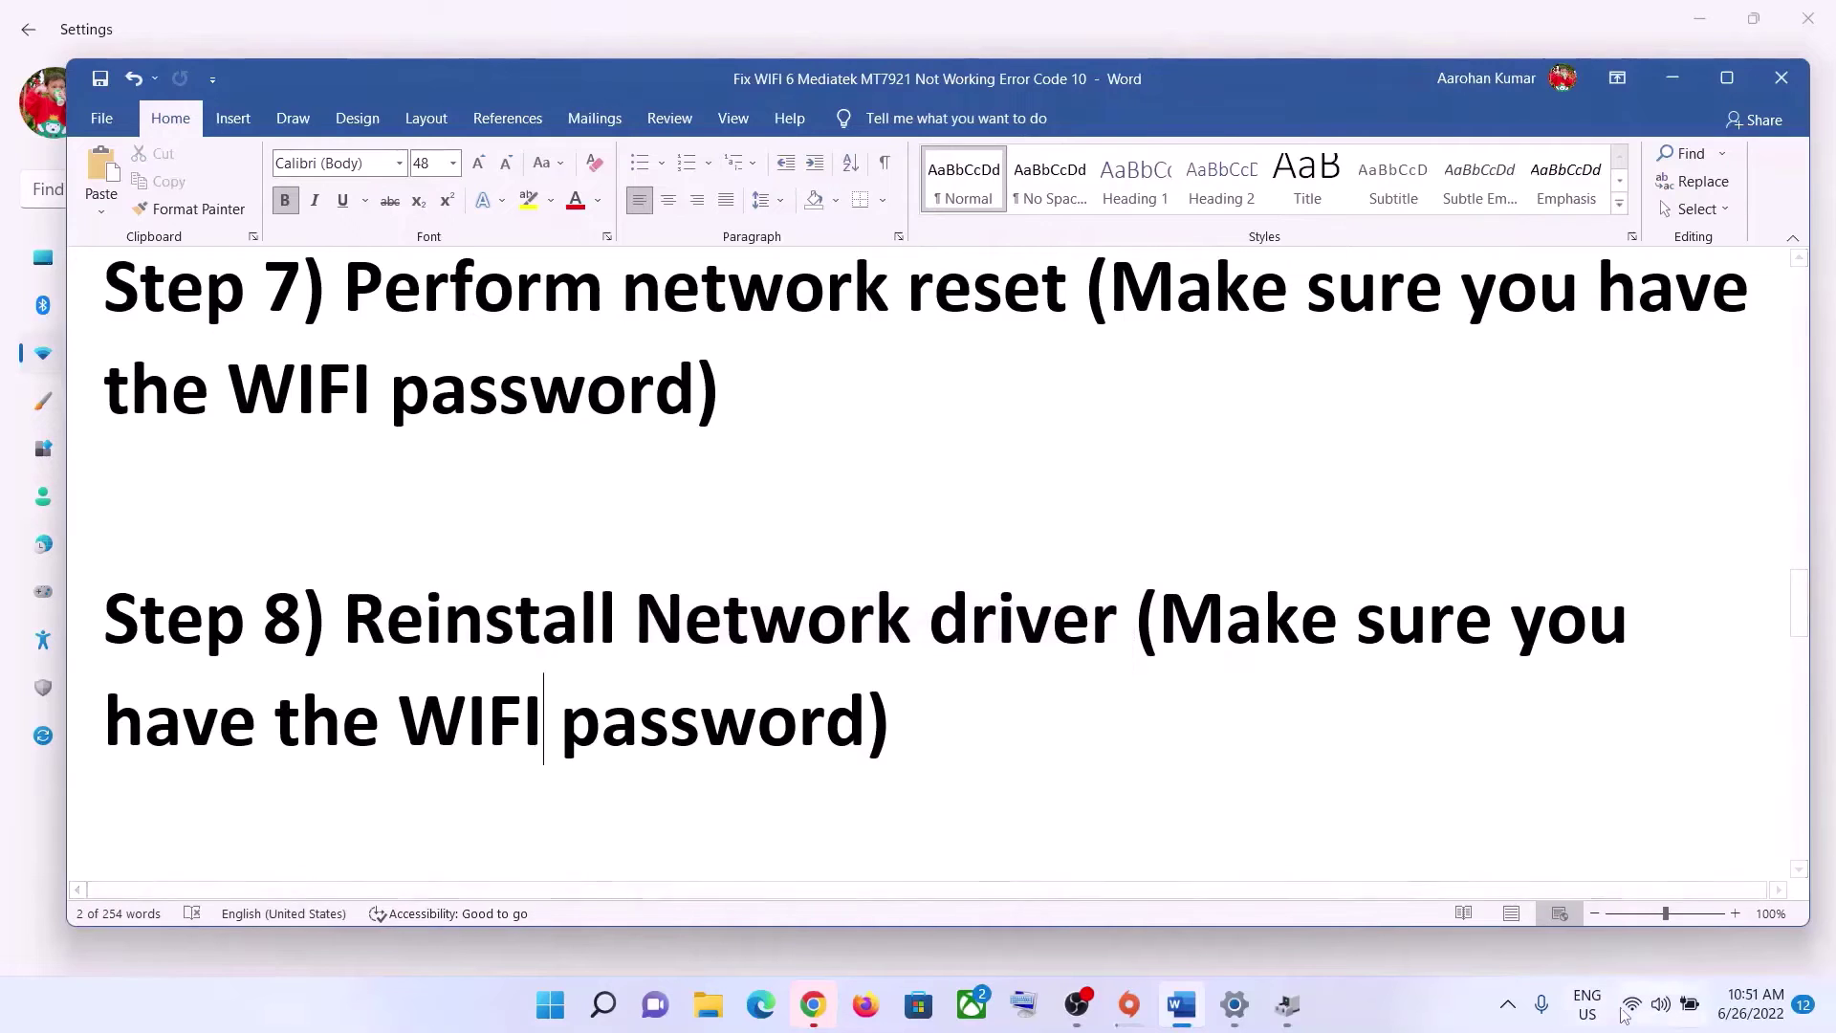
{"action": "key", "text": "super+a"}
{"action": "left_click", "coordinate": [1527, 562]}
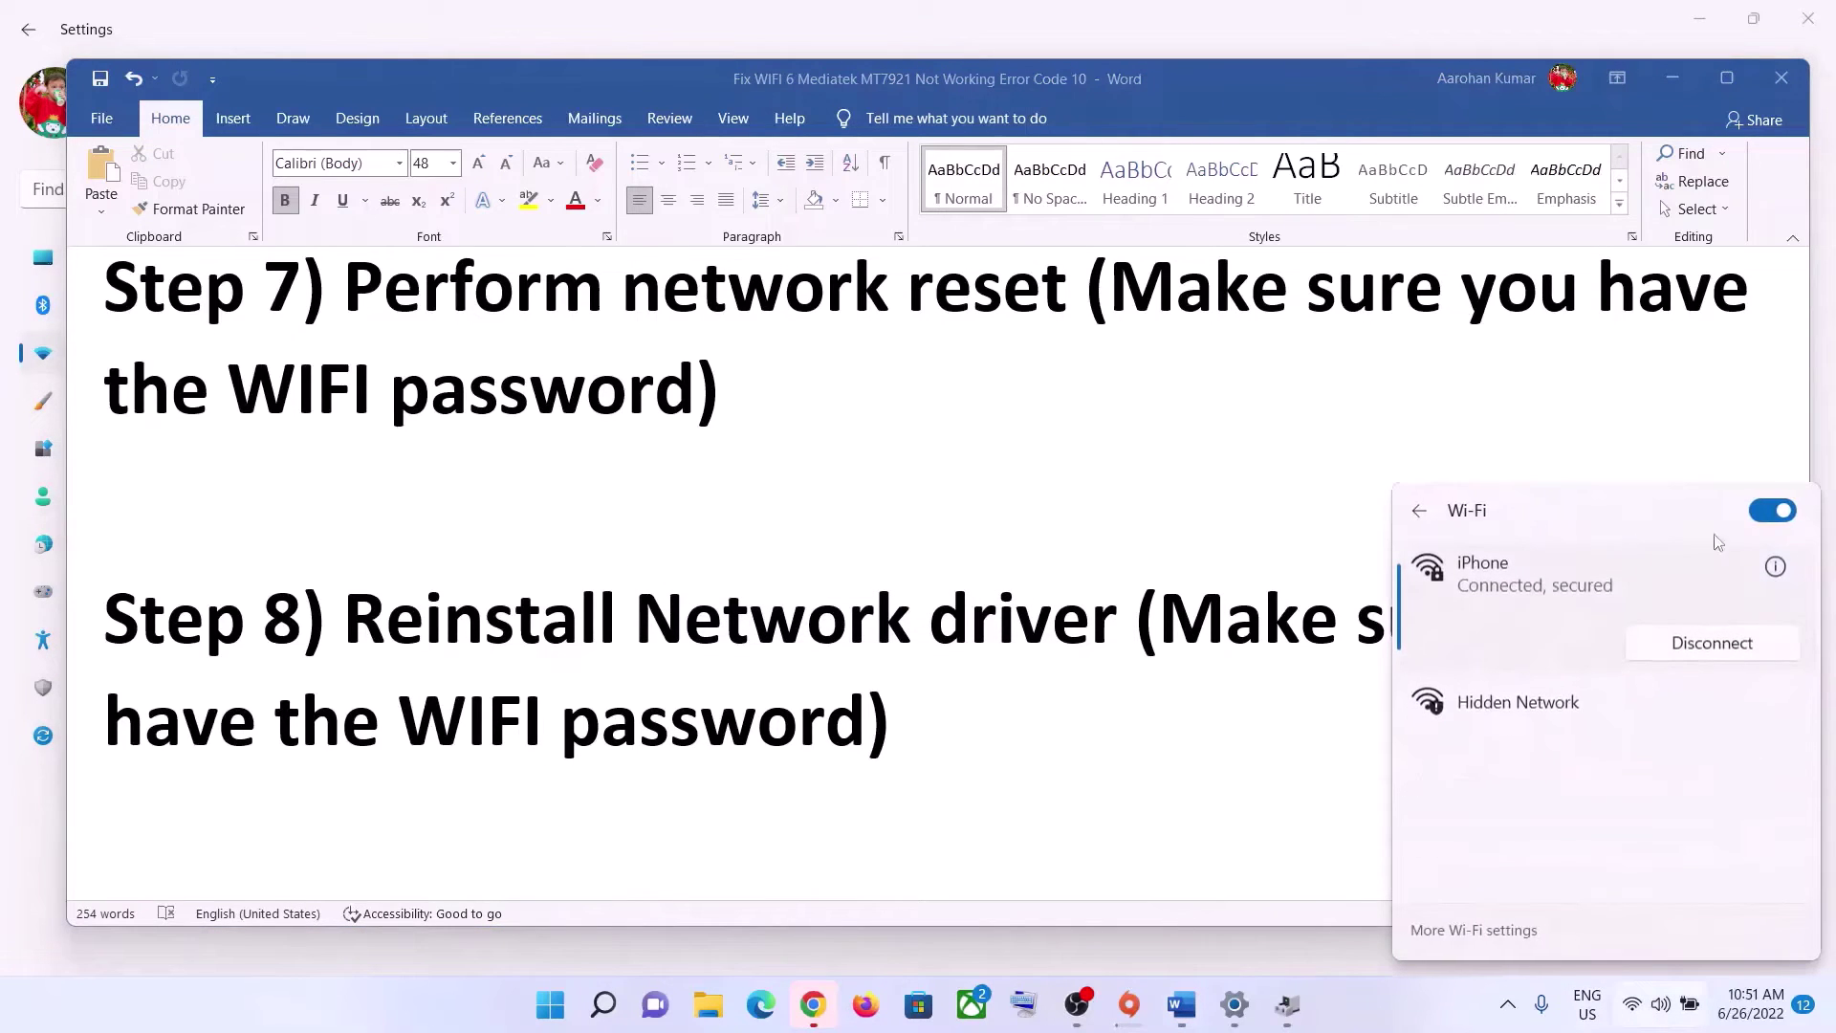
{"action": "left_click", "coordinate": [993, 736]}
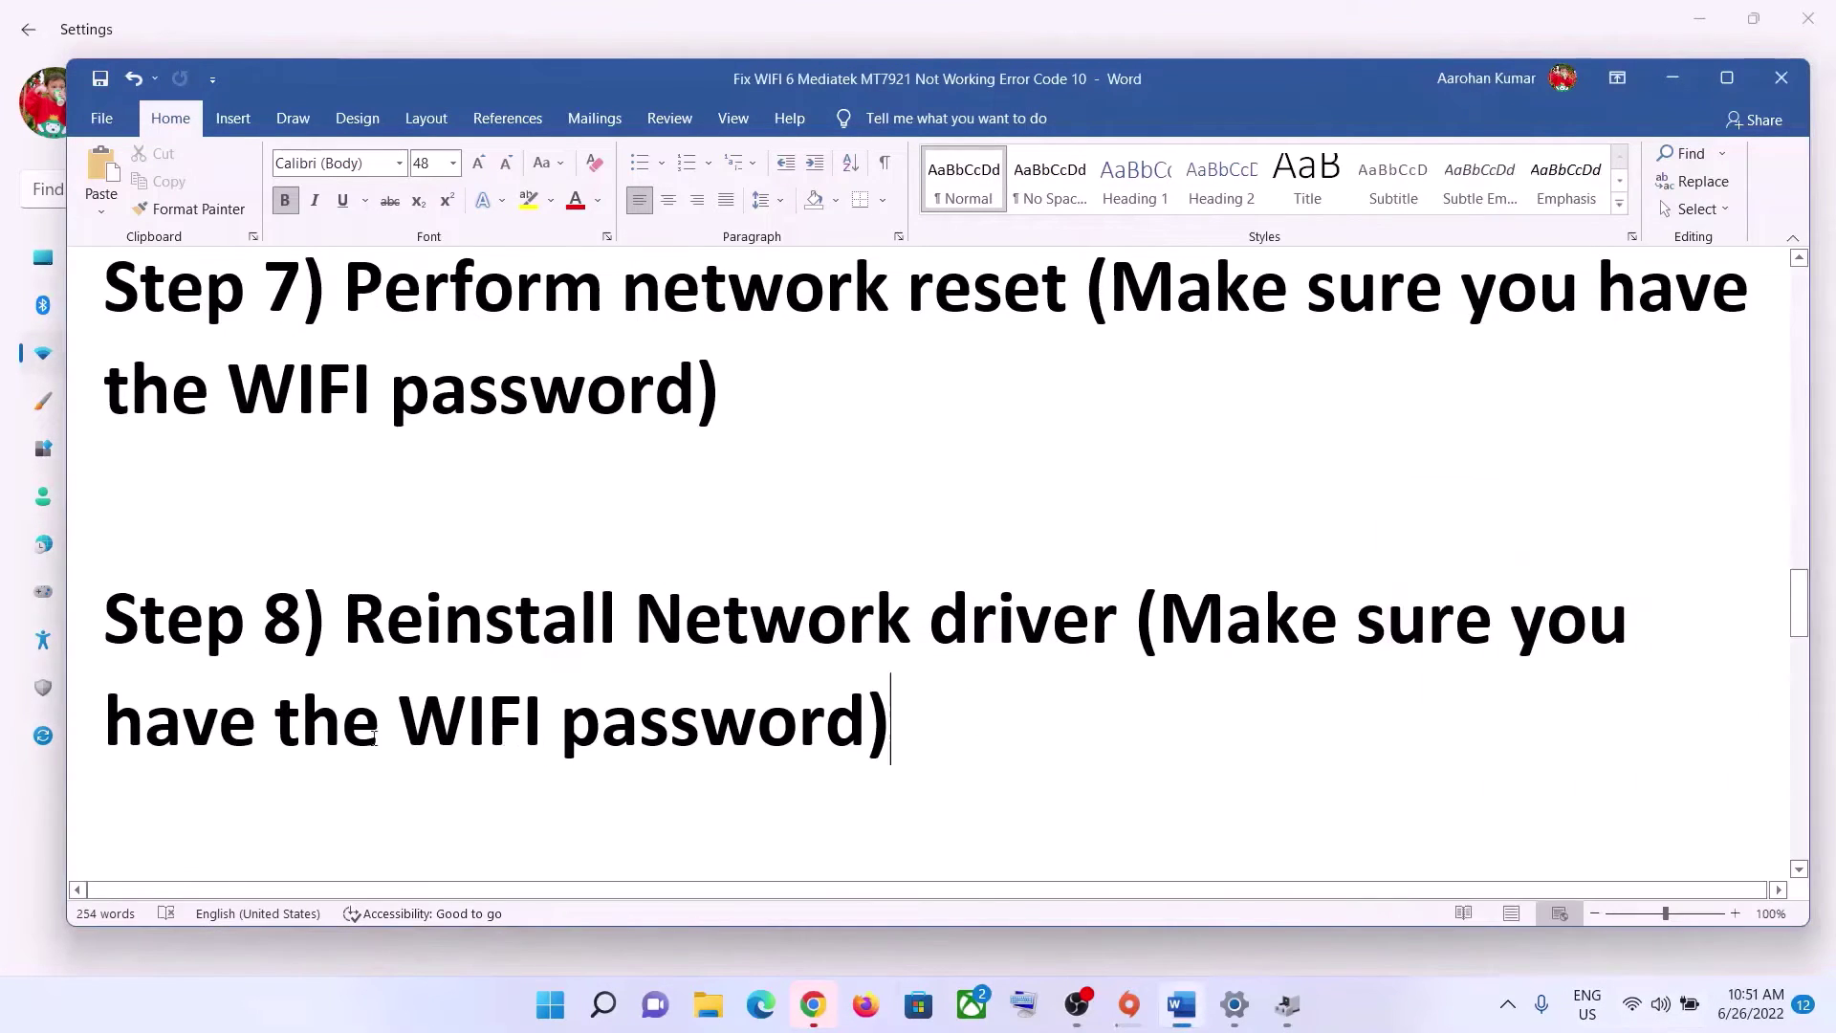
- Highlight the Step 8 instruction with its WIFI password reminder, and "Wireless Adapter Settings to Maximum Performance" in Step 9
{"action": "left_click_drag", "start_coordinate": [379, 739], "coordinate": [811, 730]}
{"action": "left_click_drag", "start_coordinate": [366, 586], "coordinate": [848, 697]}
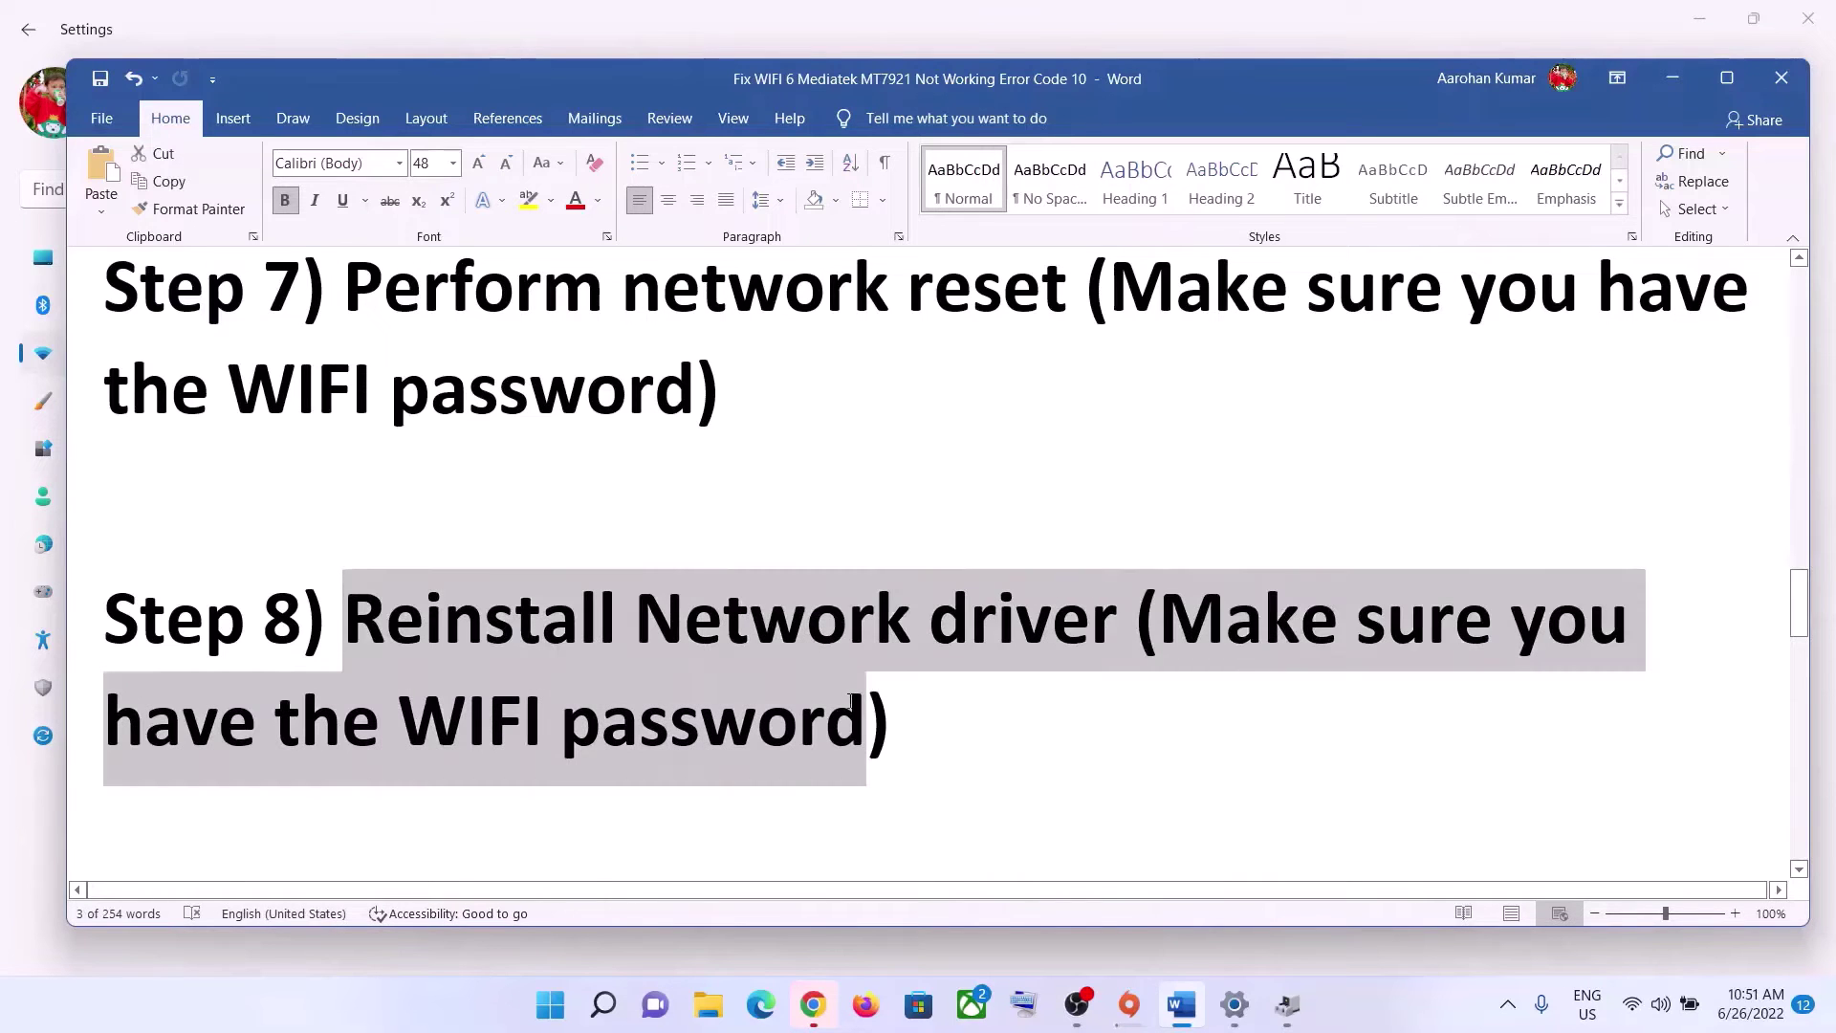
{"action": "scroll", "coordinate": [849, 689], "scroll_direction": "down", "scroll_amount": 3}
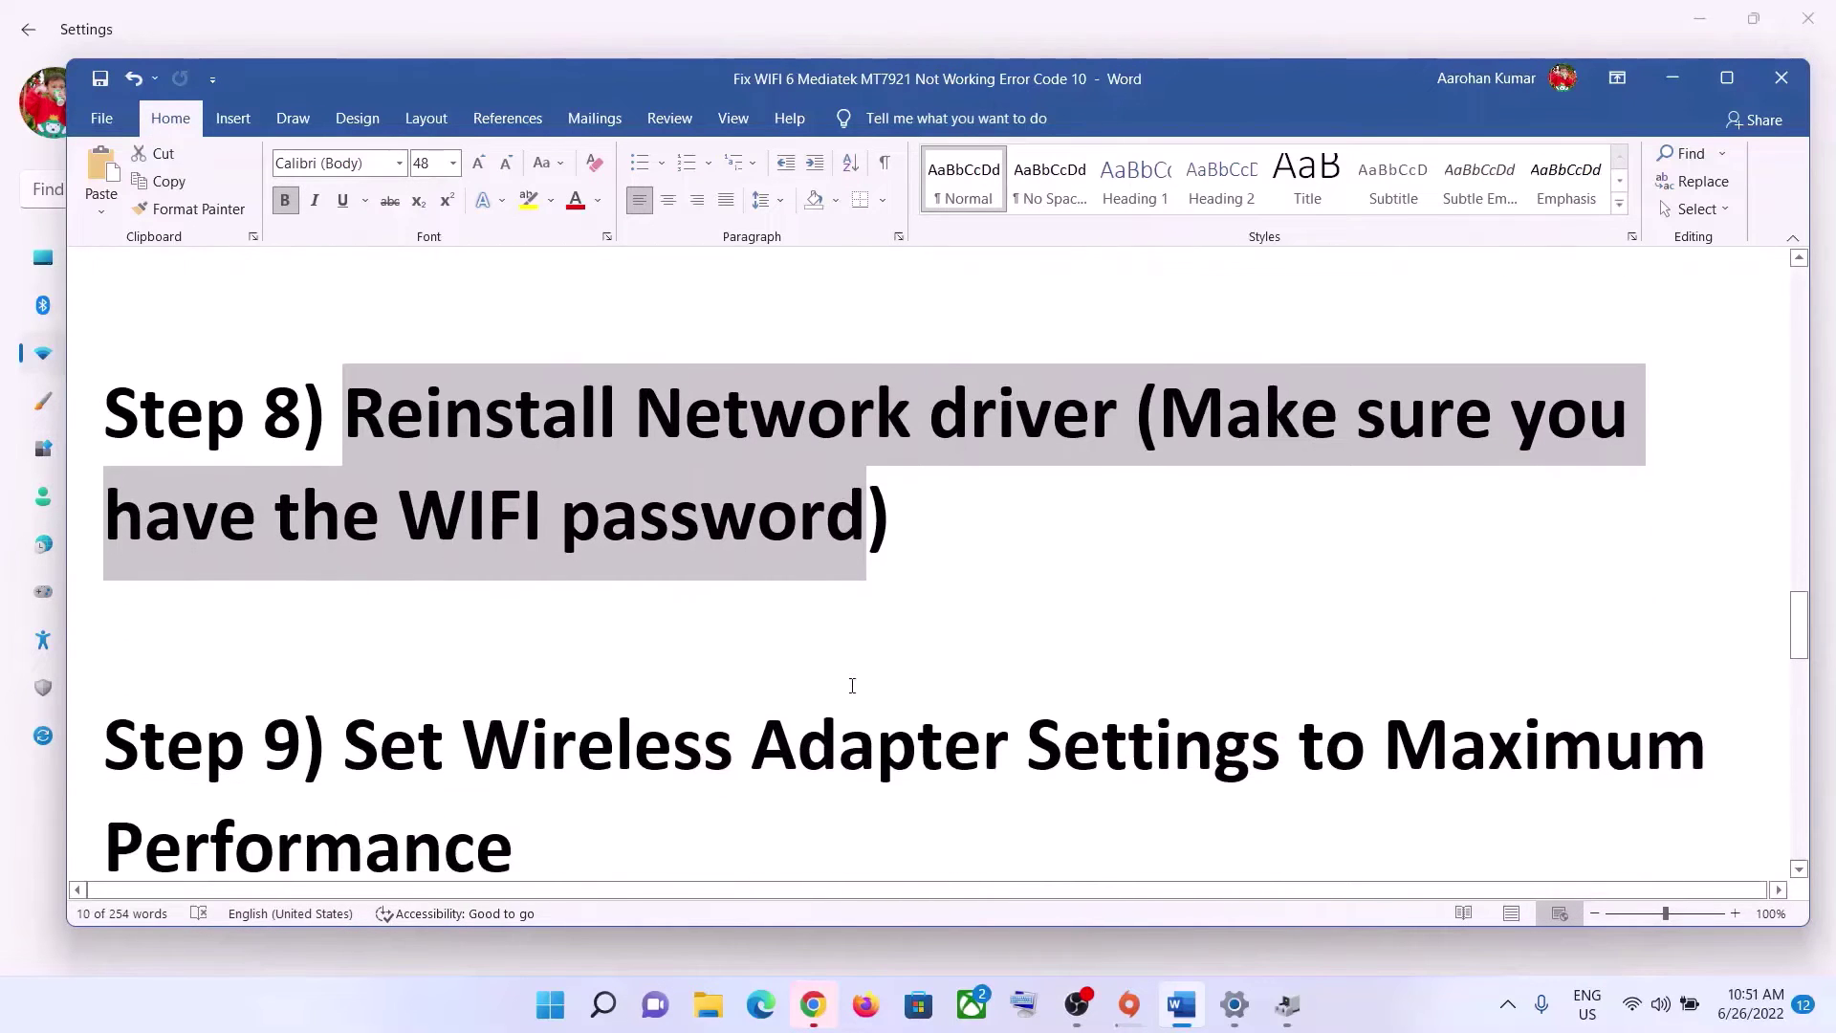
{"action": "scroll", "coordinate": [852, 685], "scroll_direction": "down", "scroll_amount": 1}
{"action": "left_click_drag", "start_coordinate": [463, 608], "coordinate": [516, 722]}
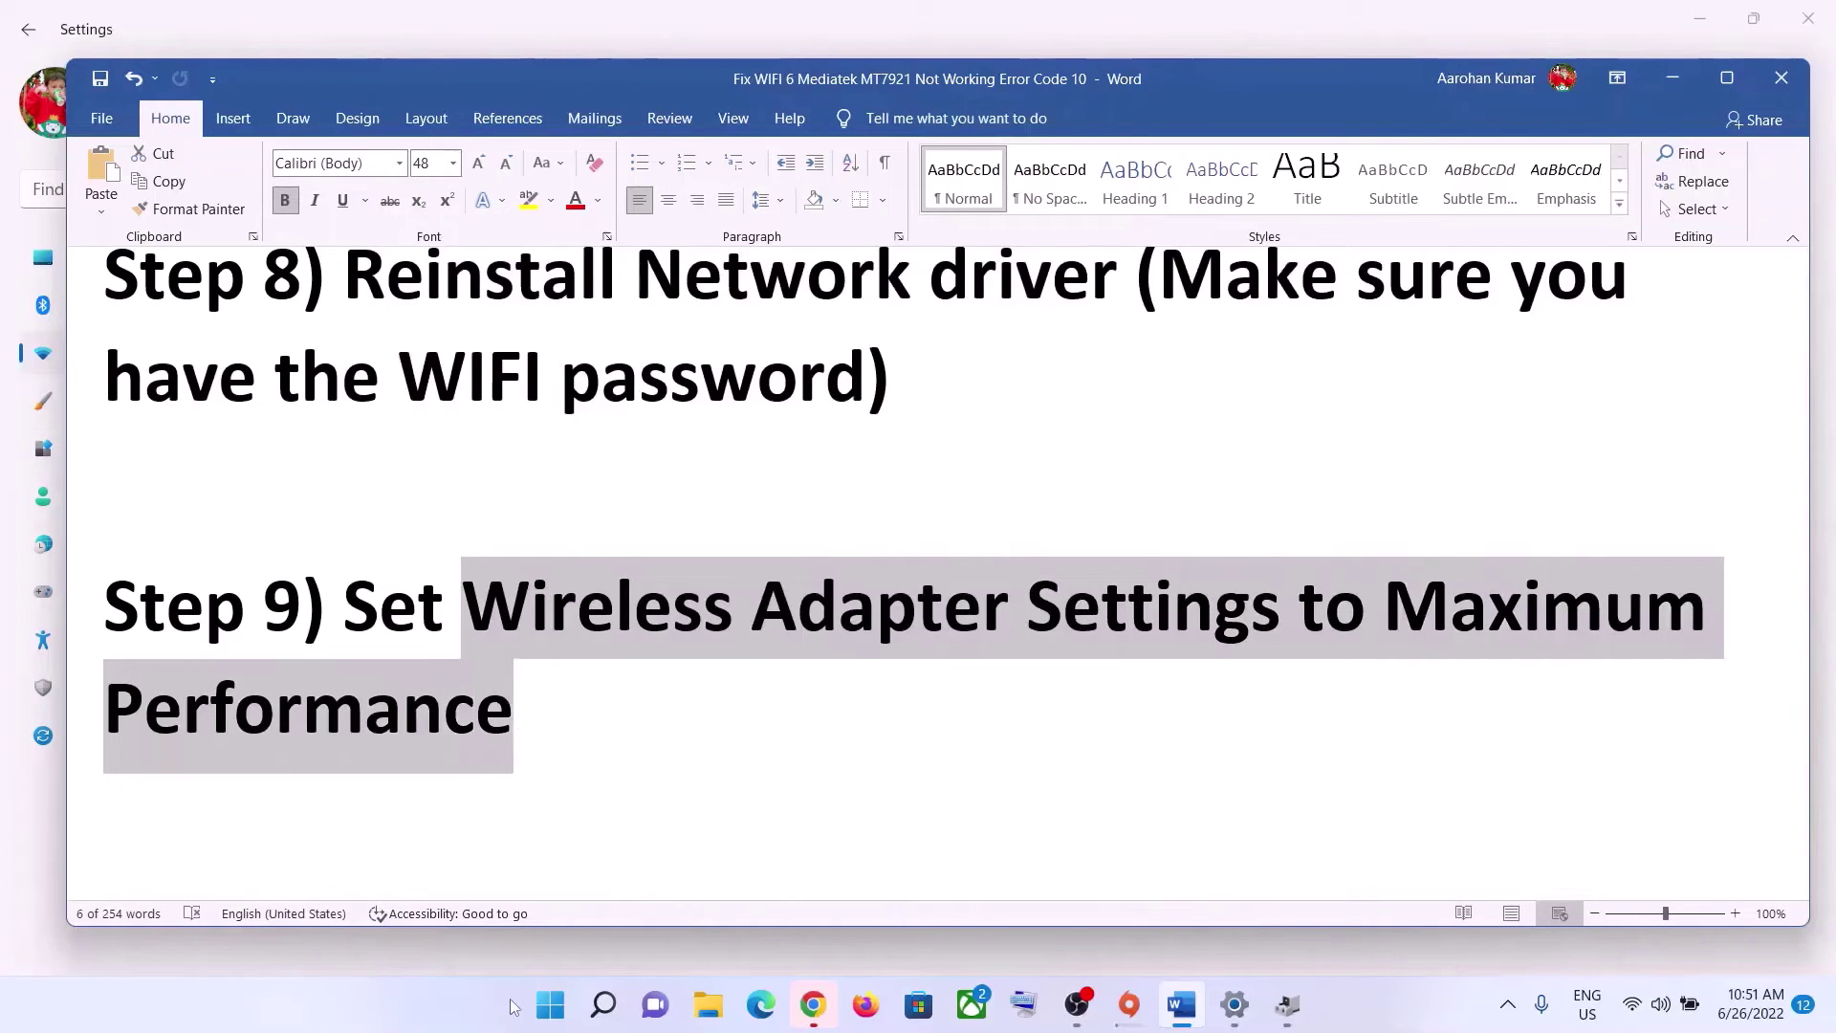
- Open Control Panel's Power Options and bring up the advanced power settings of the Balanced plan
{"action": "left_click", "coordinate": [536, 1006]}
{"action": "type", "text": "control"}
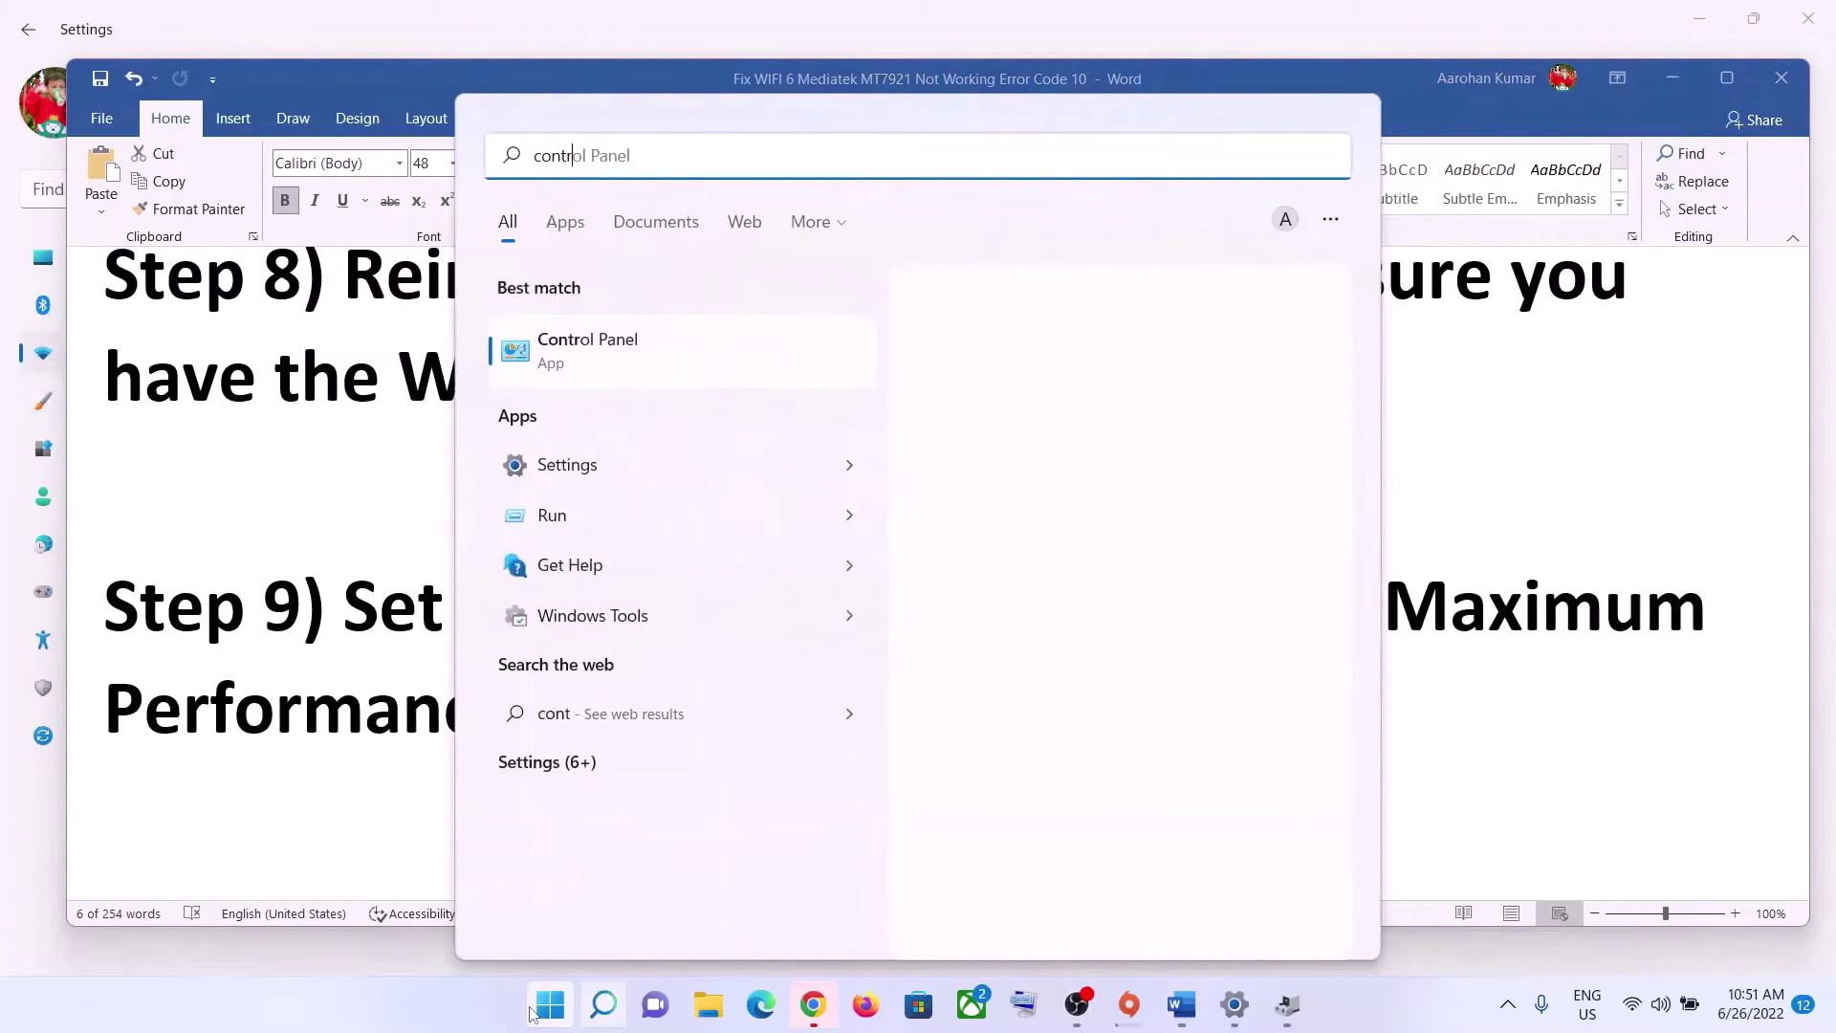
{"action": "left_click", "coordinate": [622, 373]}
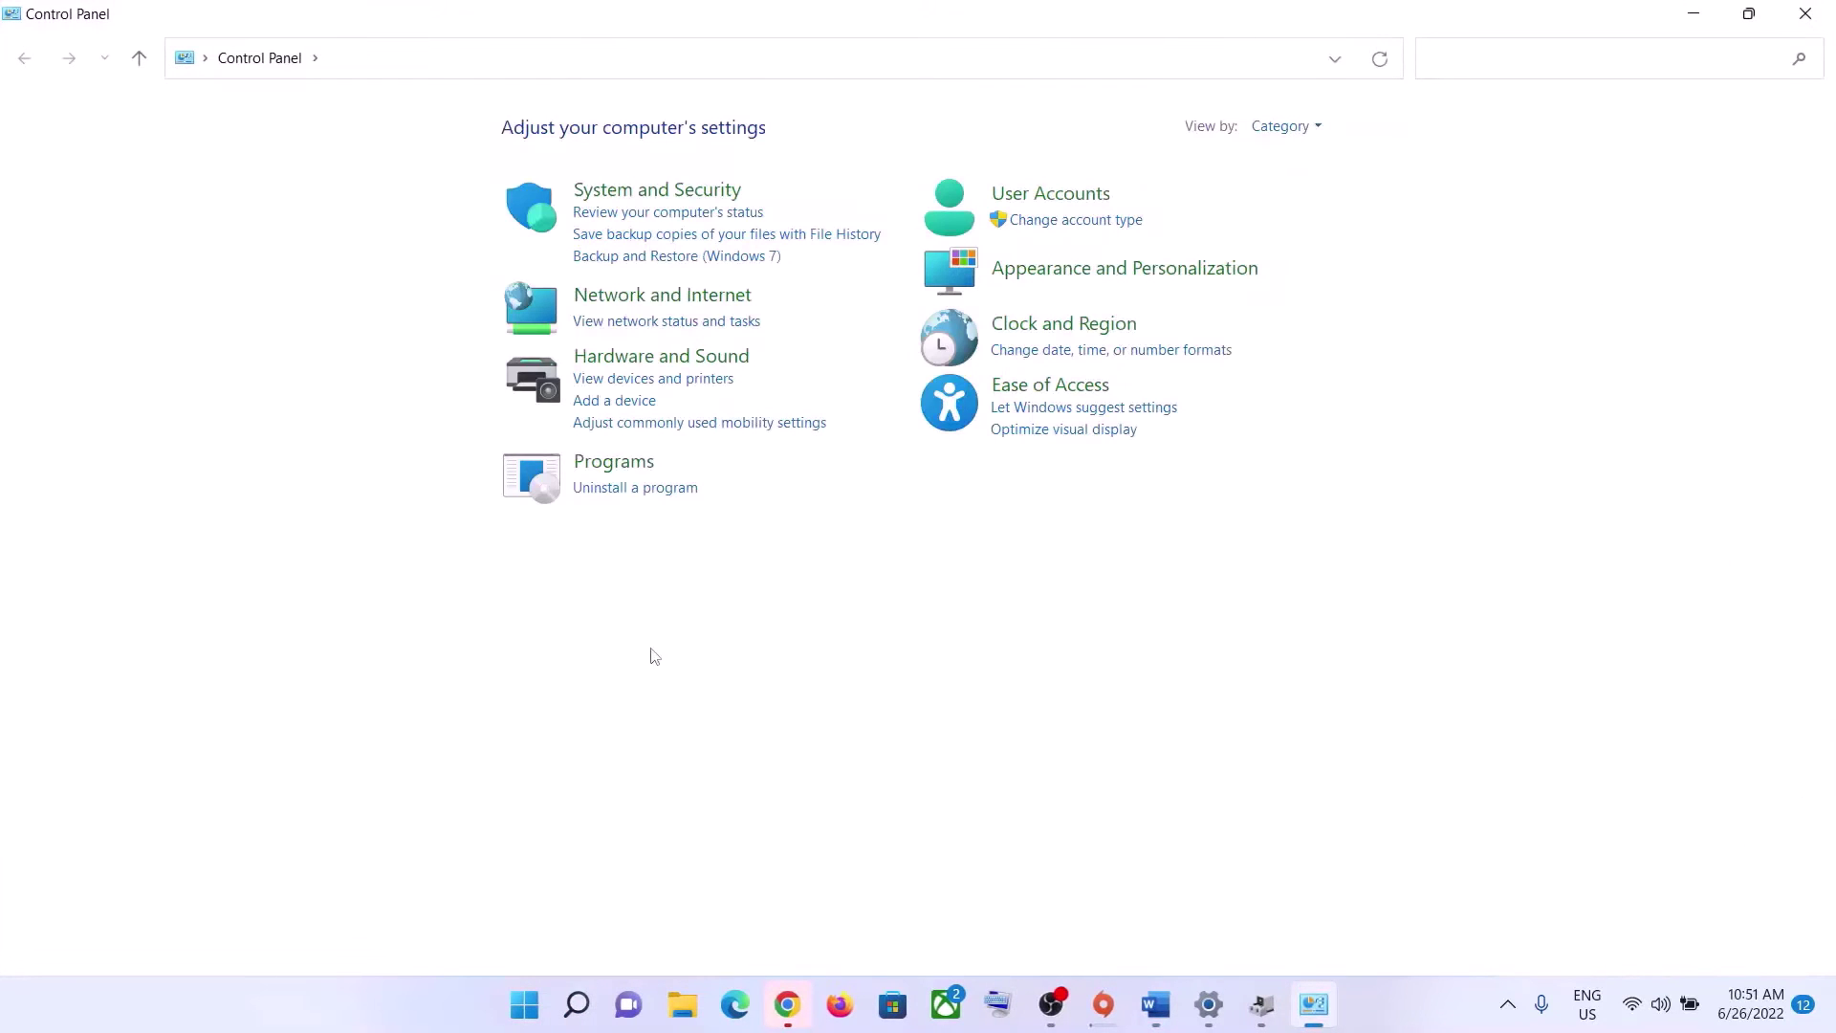
{"action": "left_click", "coordinate": [640, 198]}
{"action": "left_click", "coordinate": [402, 346]}
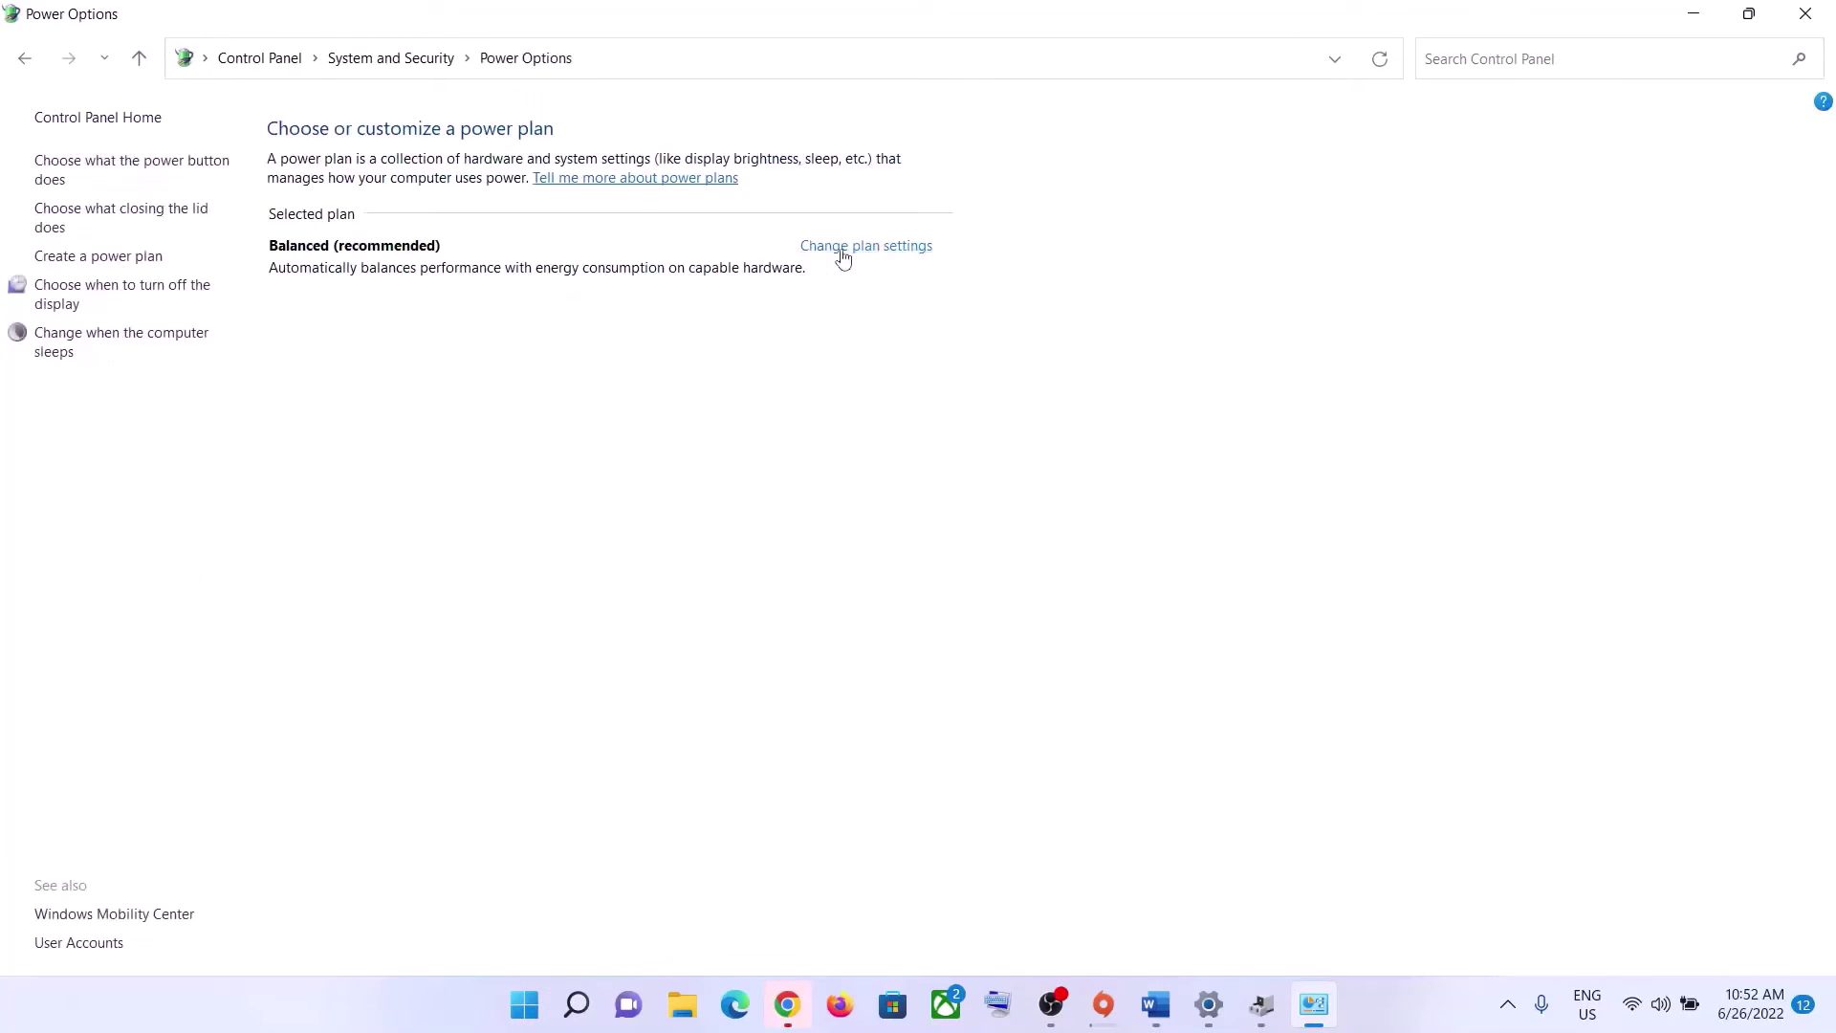
{"action": "left_click", "coordinate": [874, 251]}
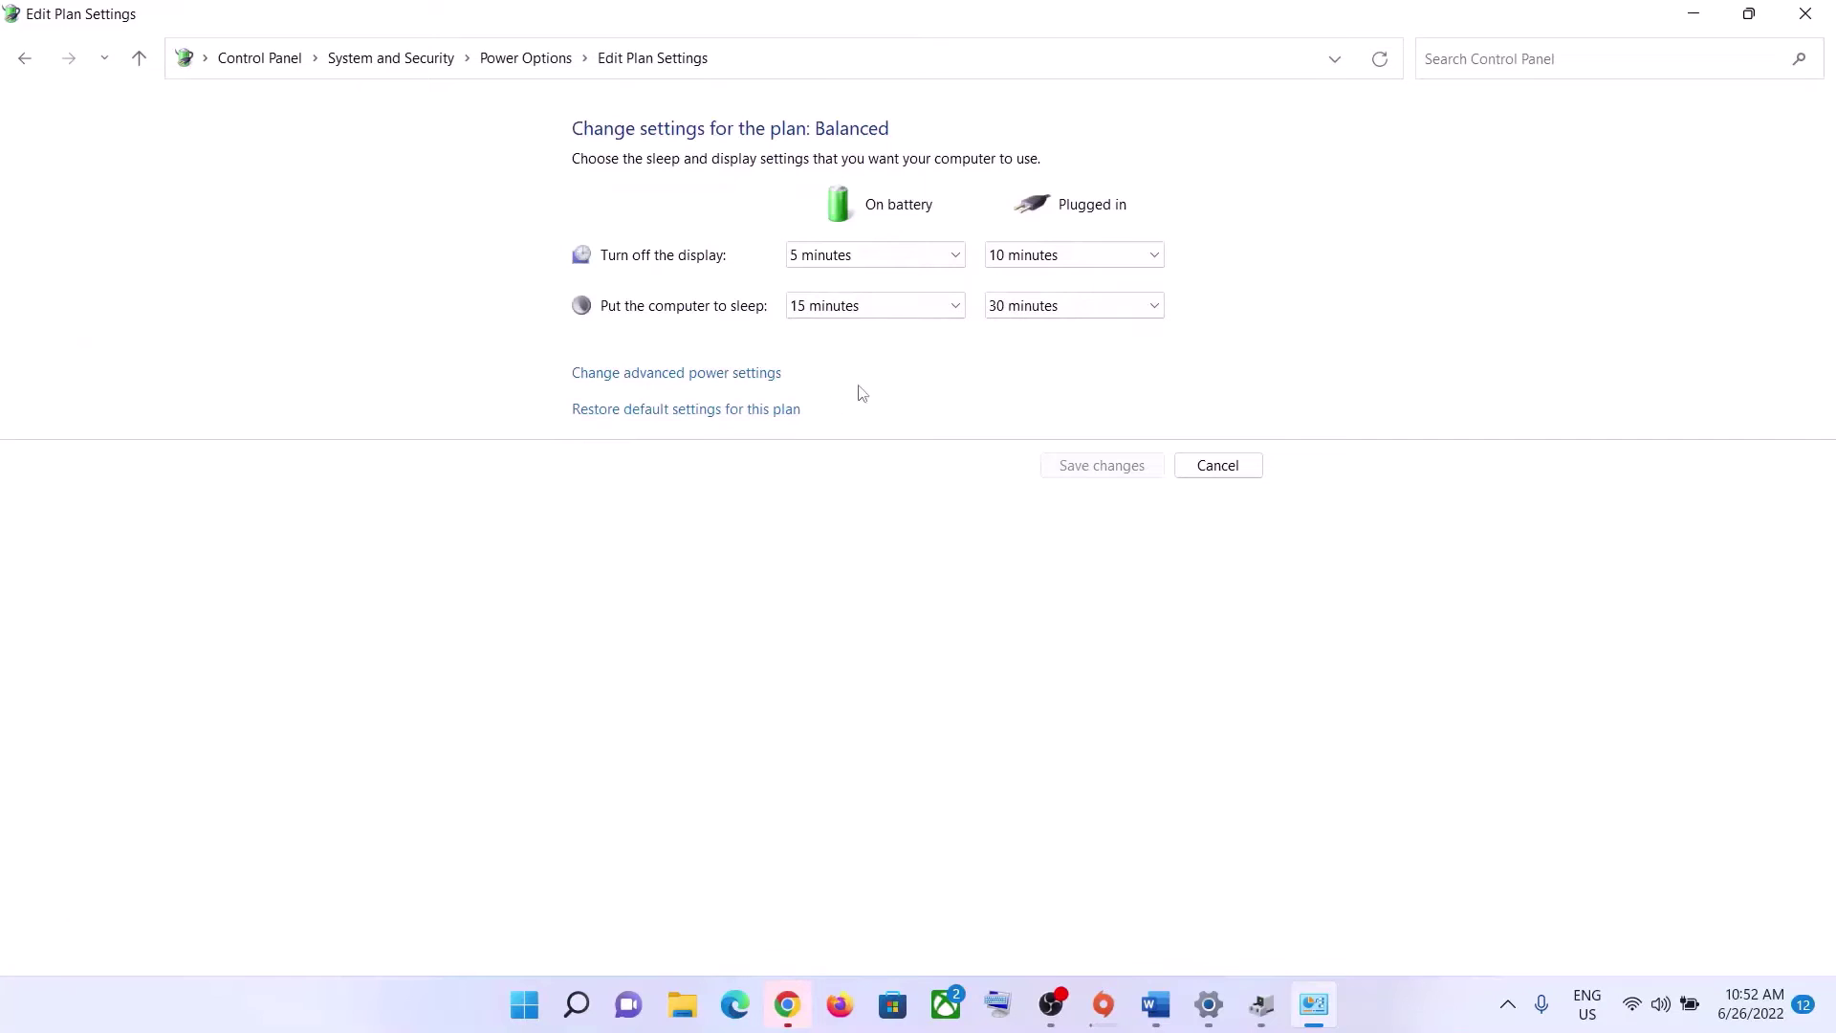
{"action": "left_click", "coordinate": [694, 381]}
{"action": "left_click_drag", "start_coordinate": [308, 111], "coordinate": [818, 333]}
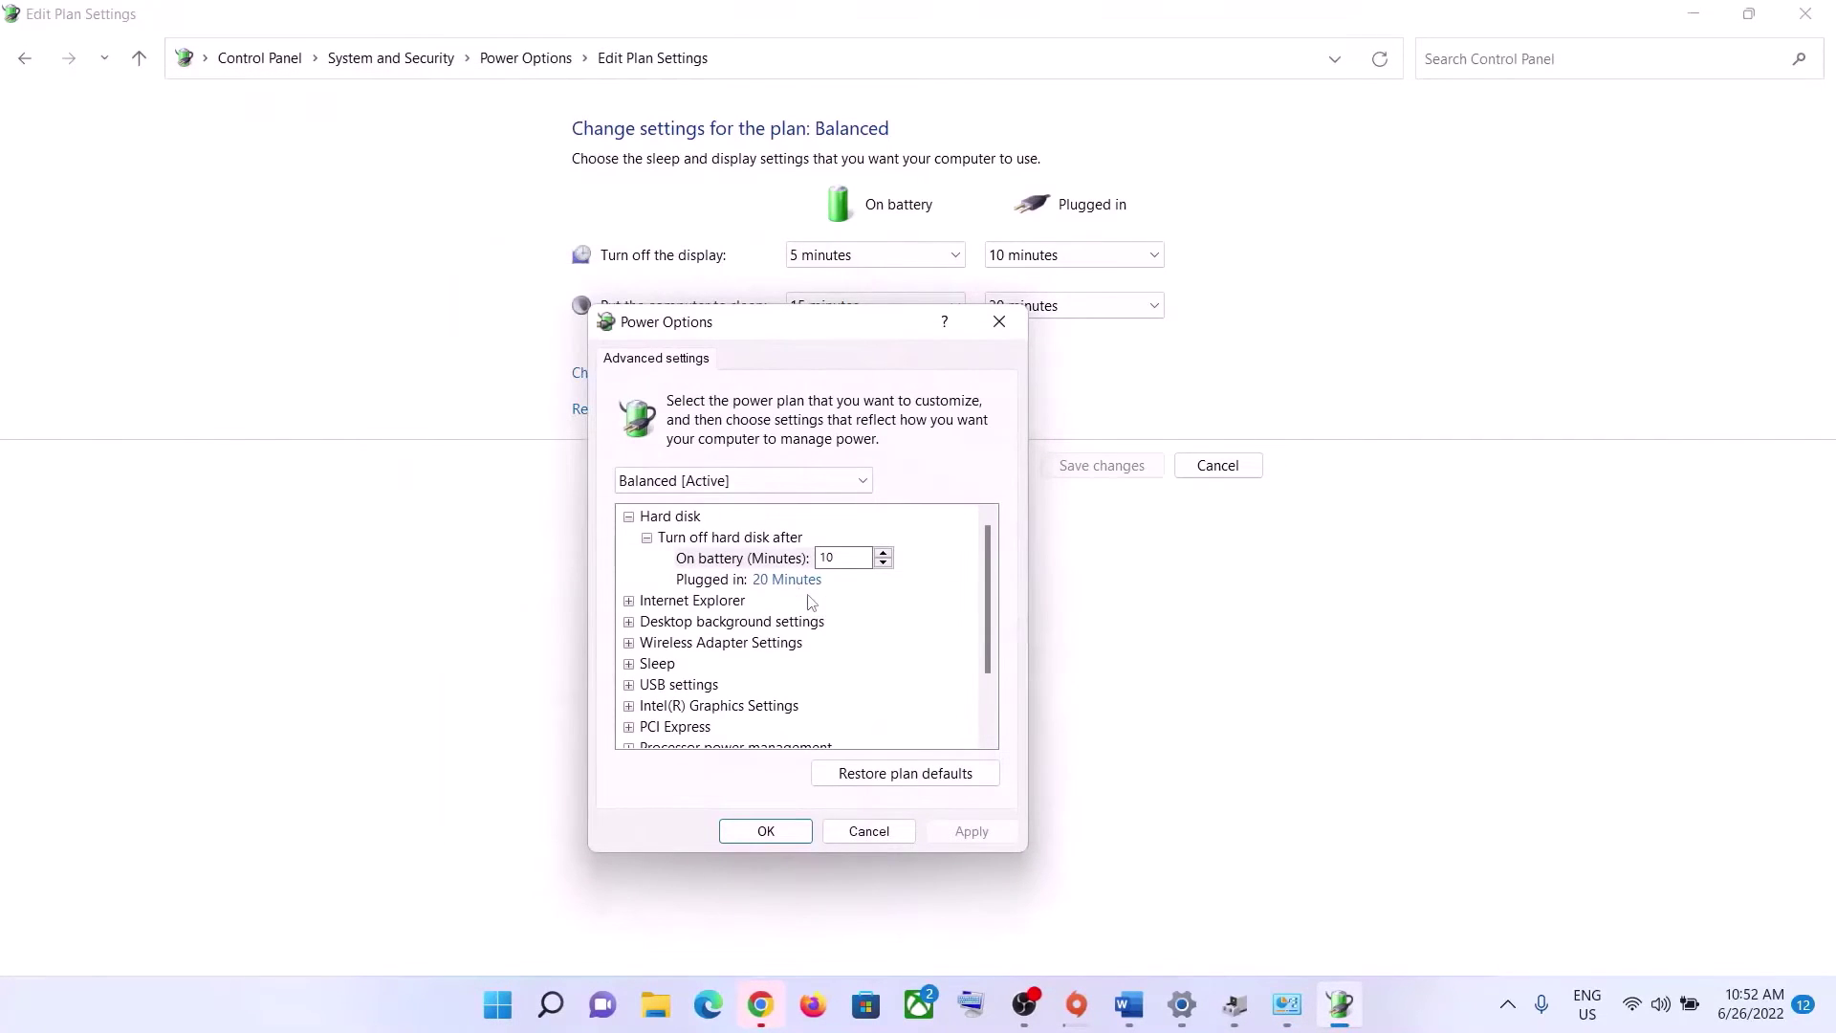
- Under Wireless Adapter Settings, set the On battery Power Saving Mode to Maximum Performance
{"action": "left_click", "coordinate": [658, 647]}
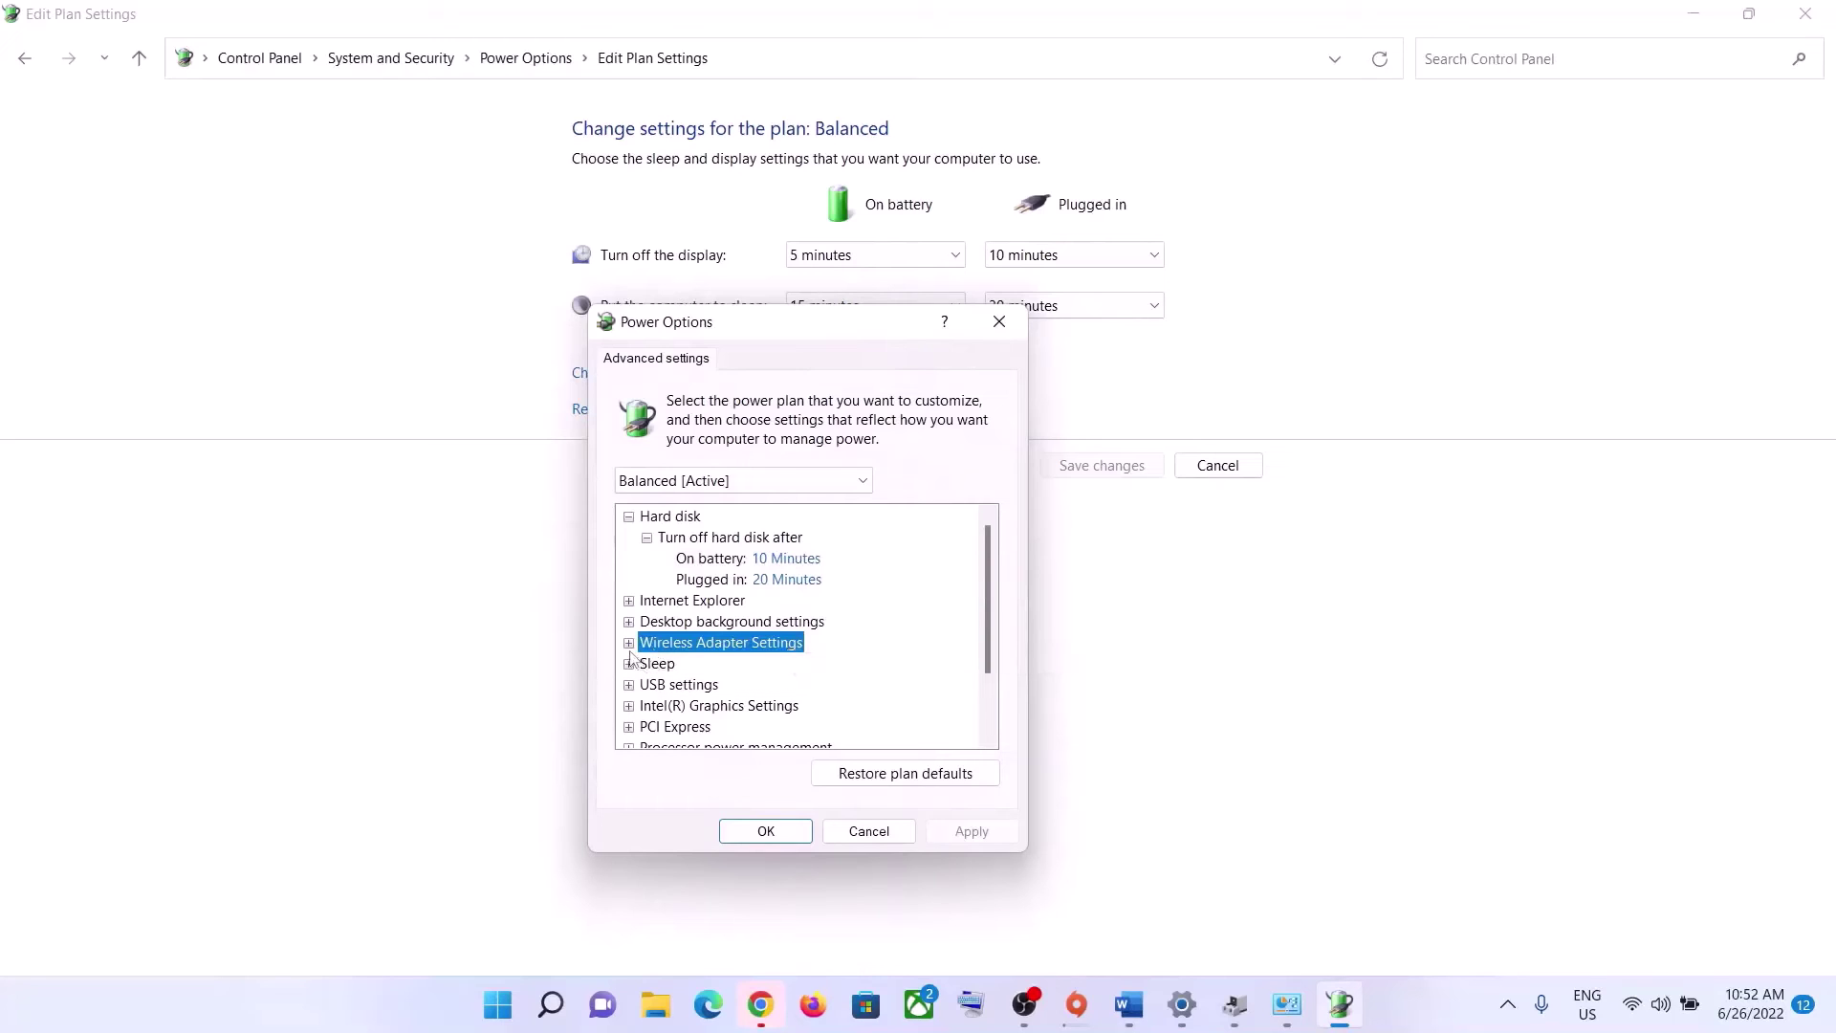
{"action": "left_click", "coordinate": [630, 644]}
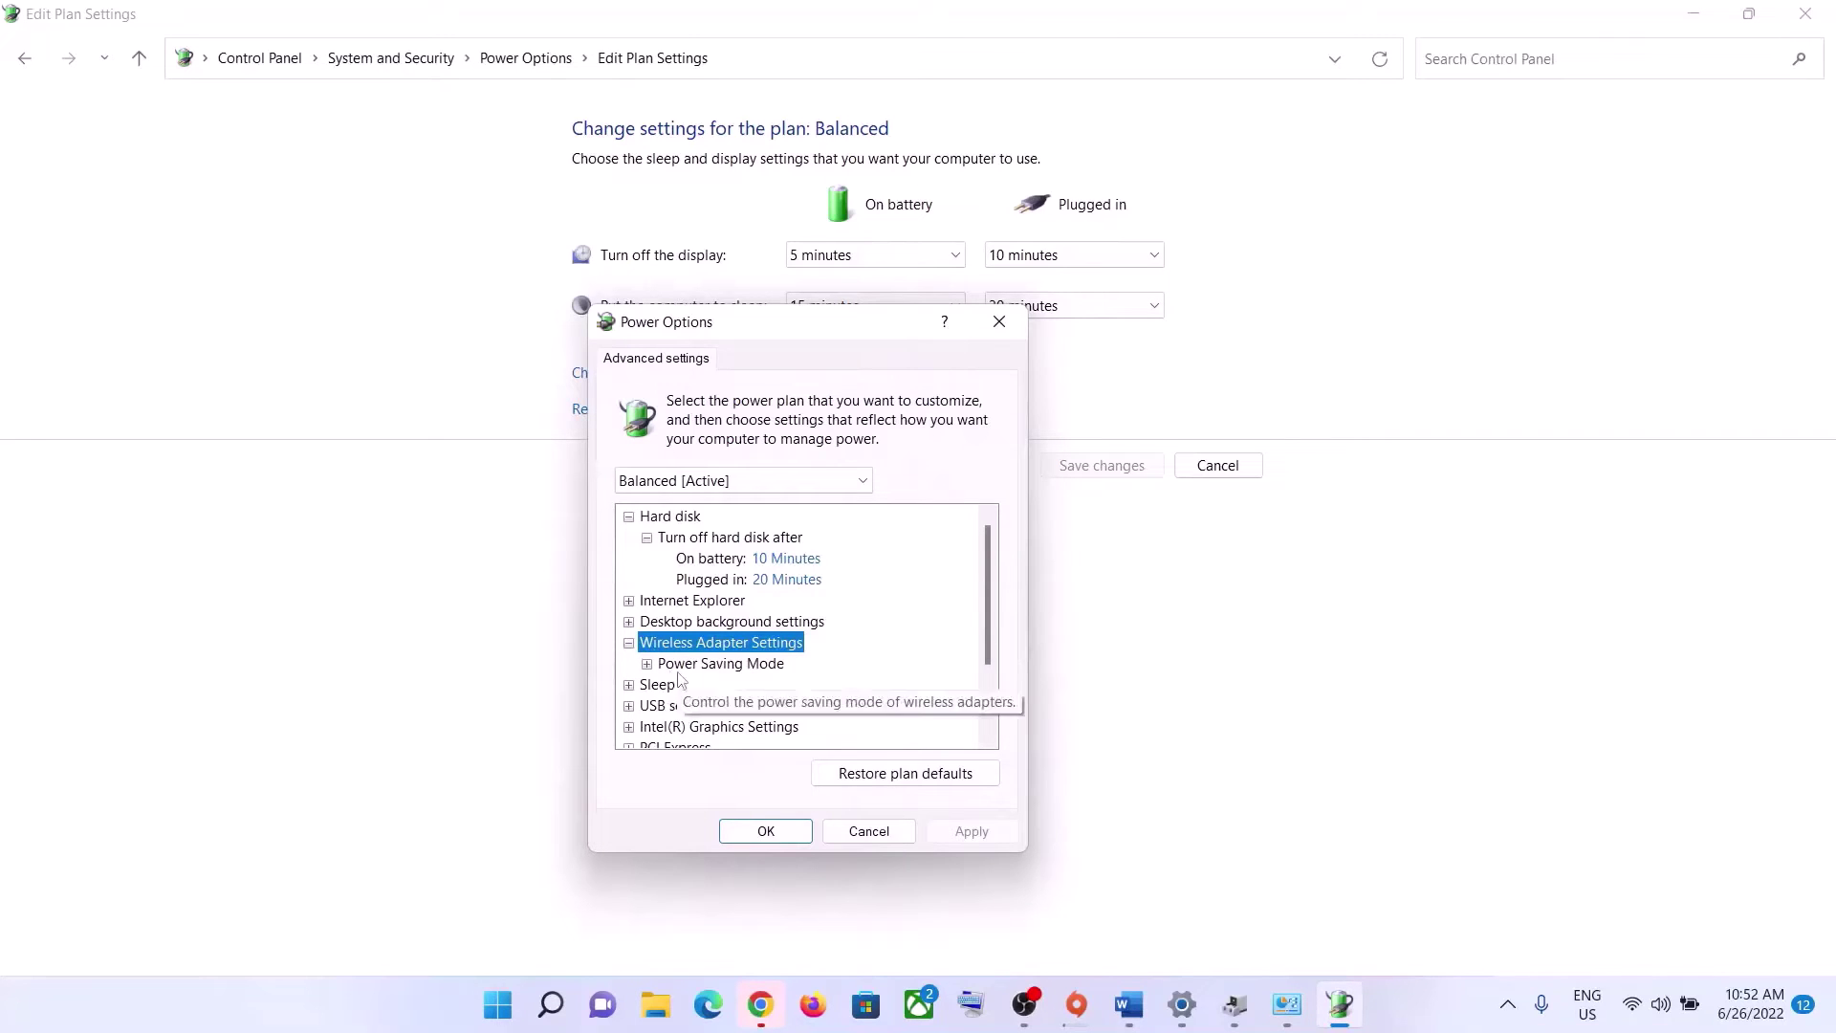
{"action": "left_click", "coordinate": [647, 665]}
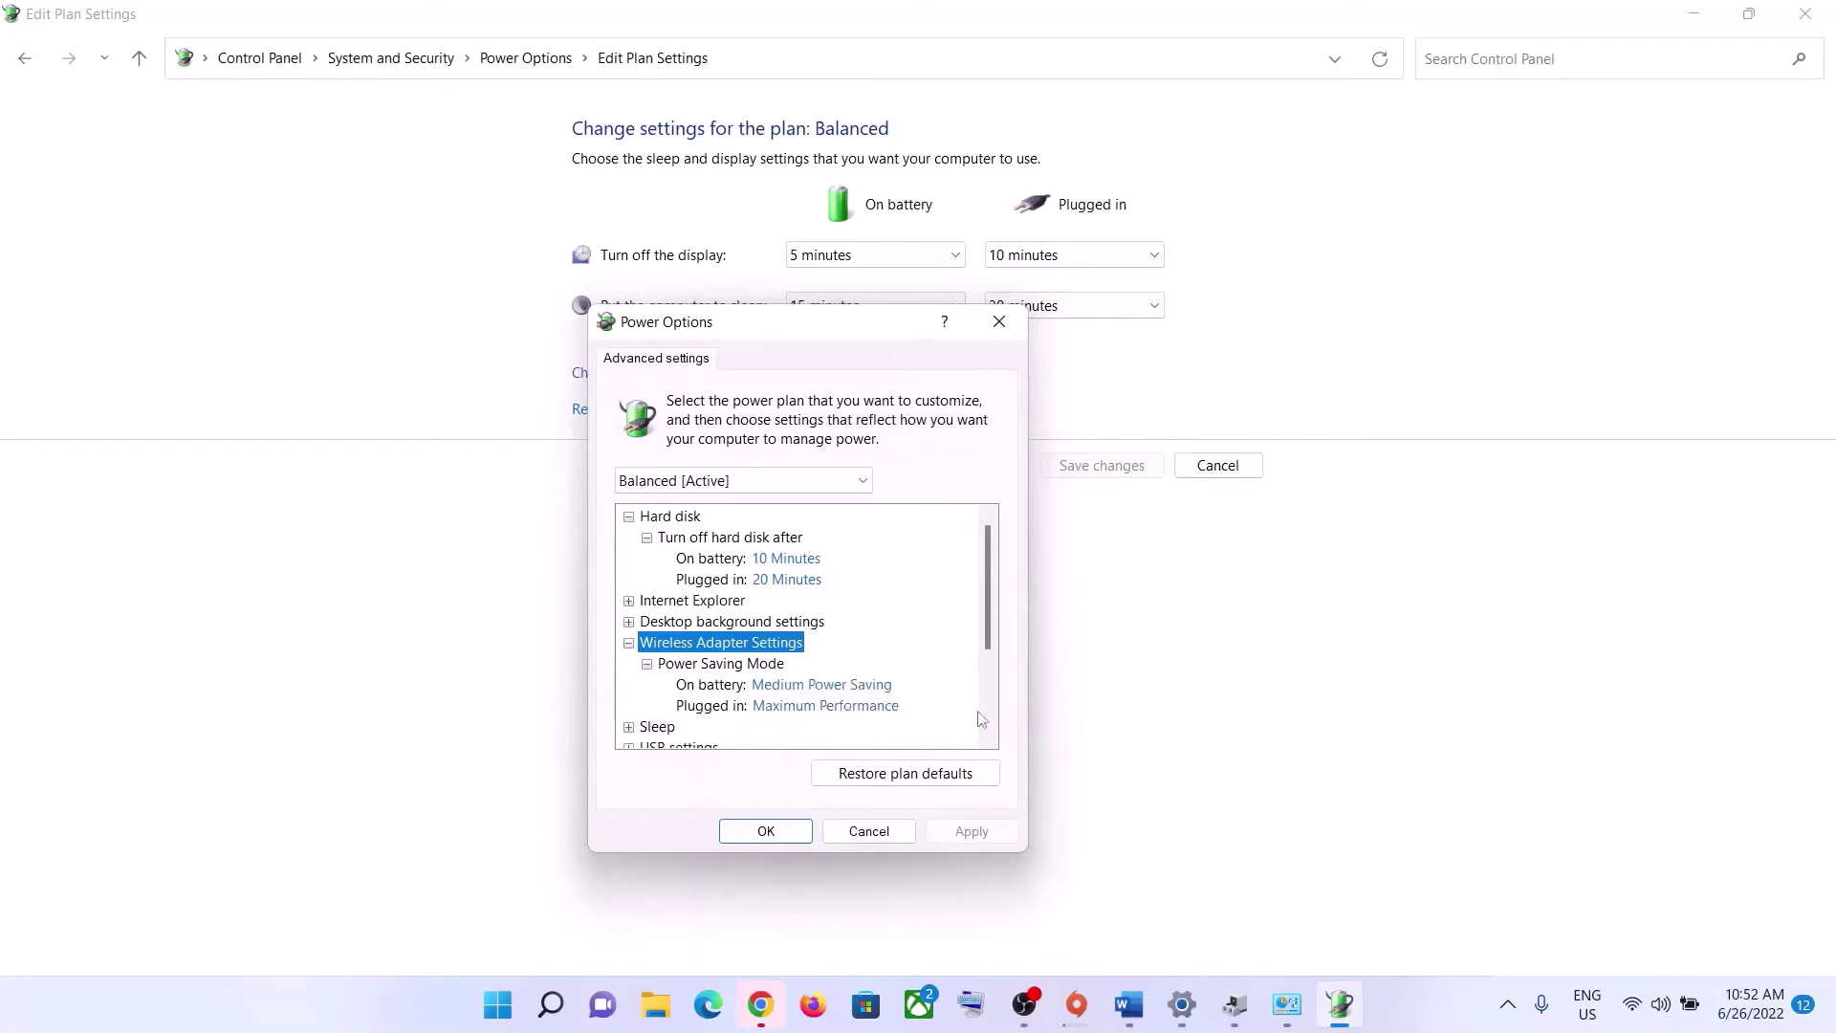
{"action": "left_click", "coordinate": [840, 691]}
{"action": "left_click", "coordinate": [835, 710]}
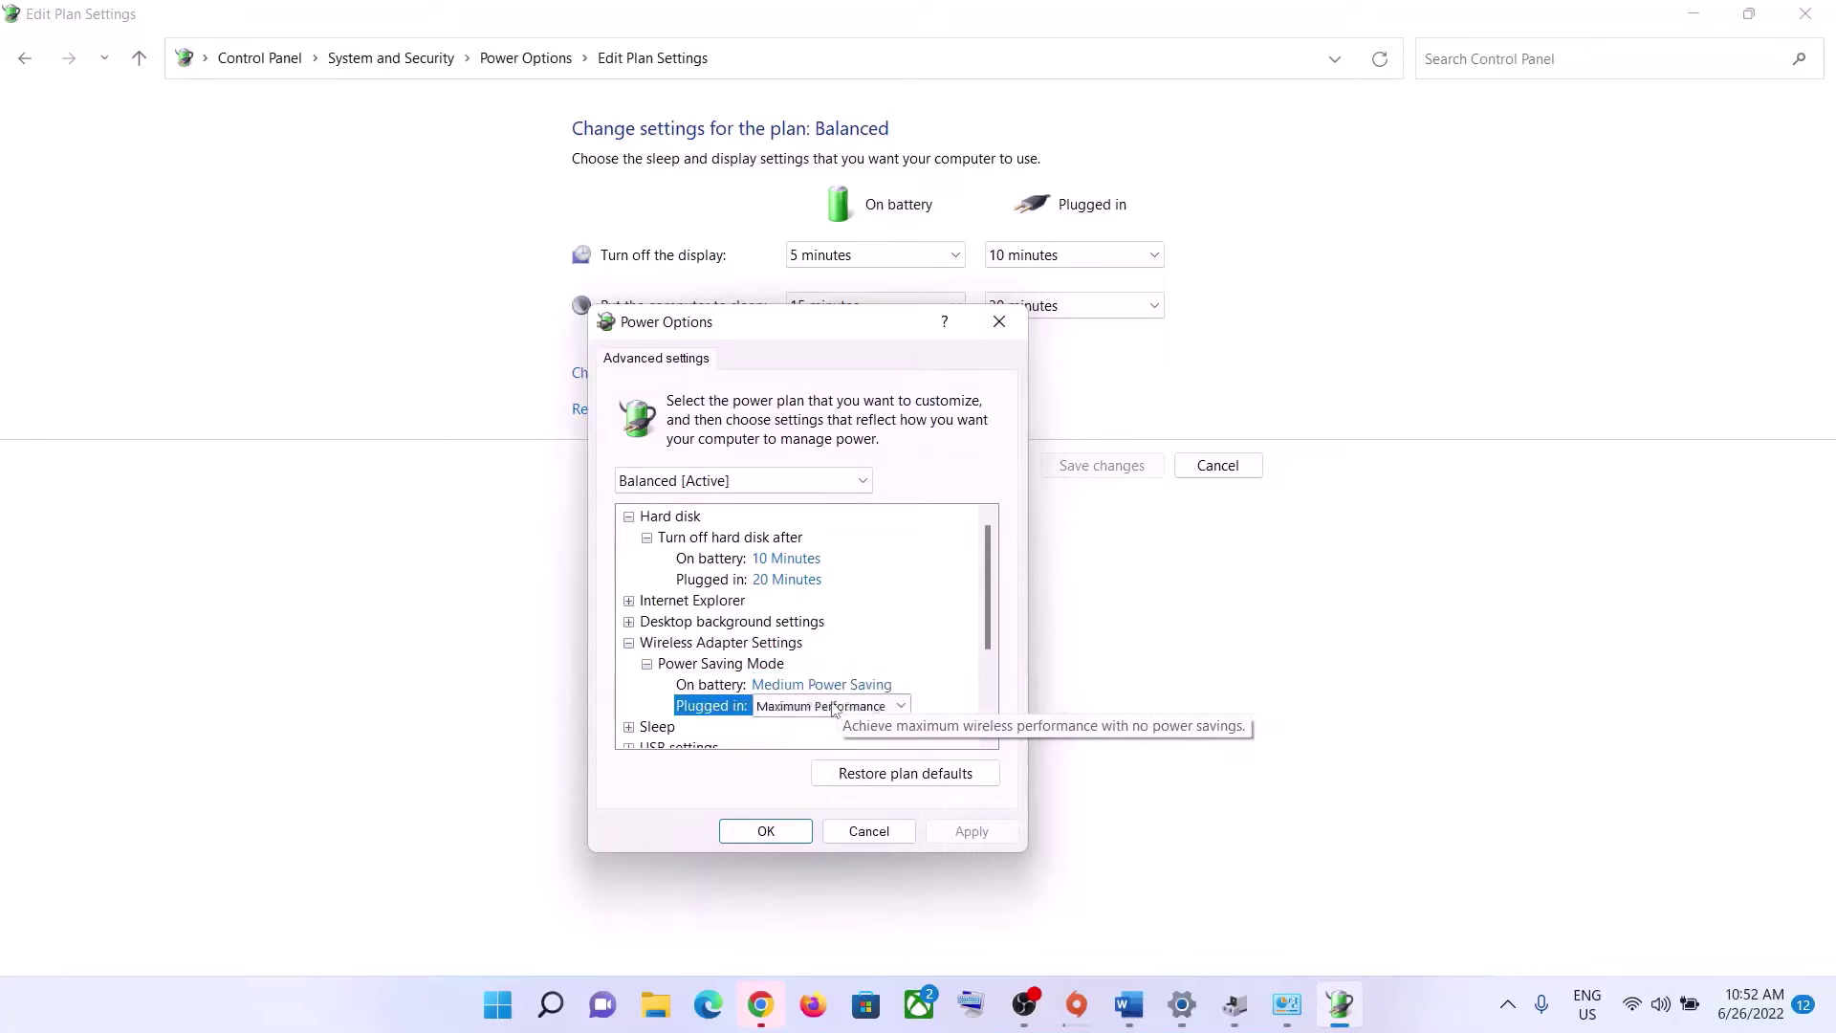
{"action": "left_click", "coordinate": [825, 685]}
{"action": "left_click", "coordinate": [830, 685]}
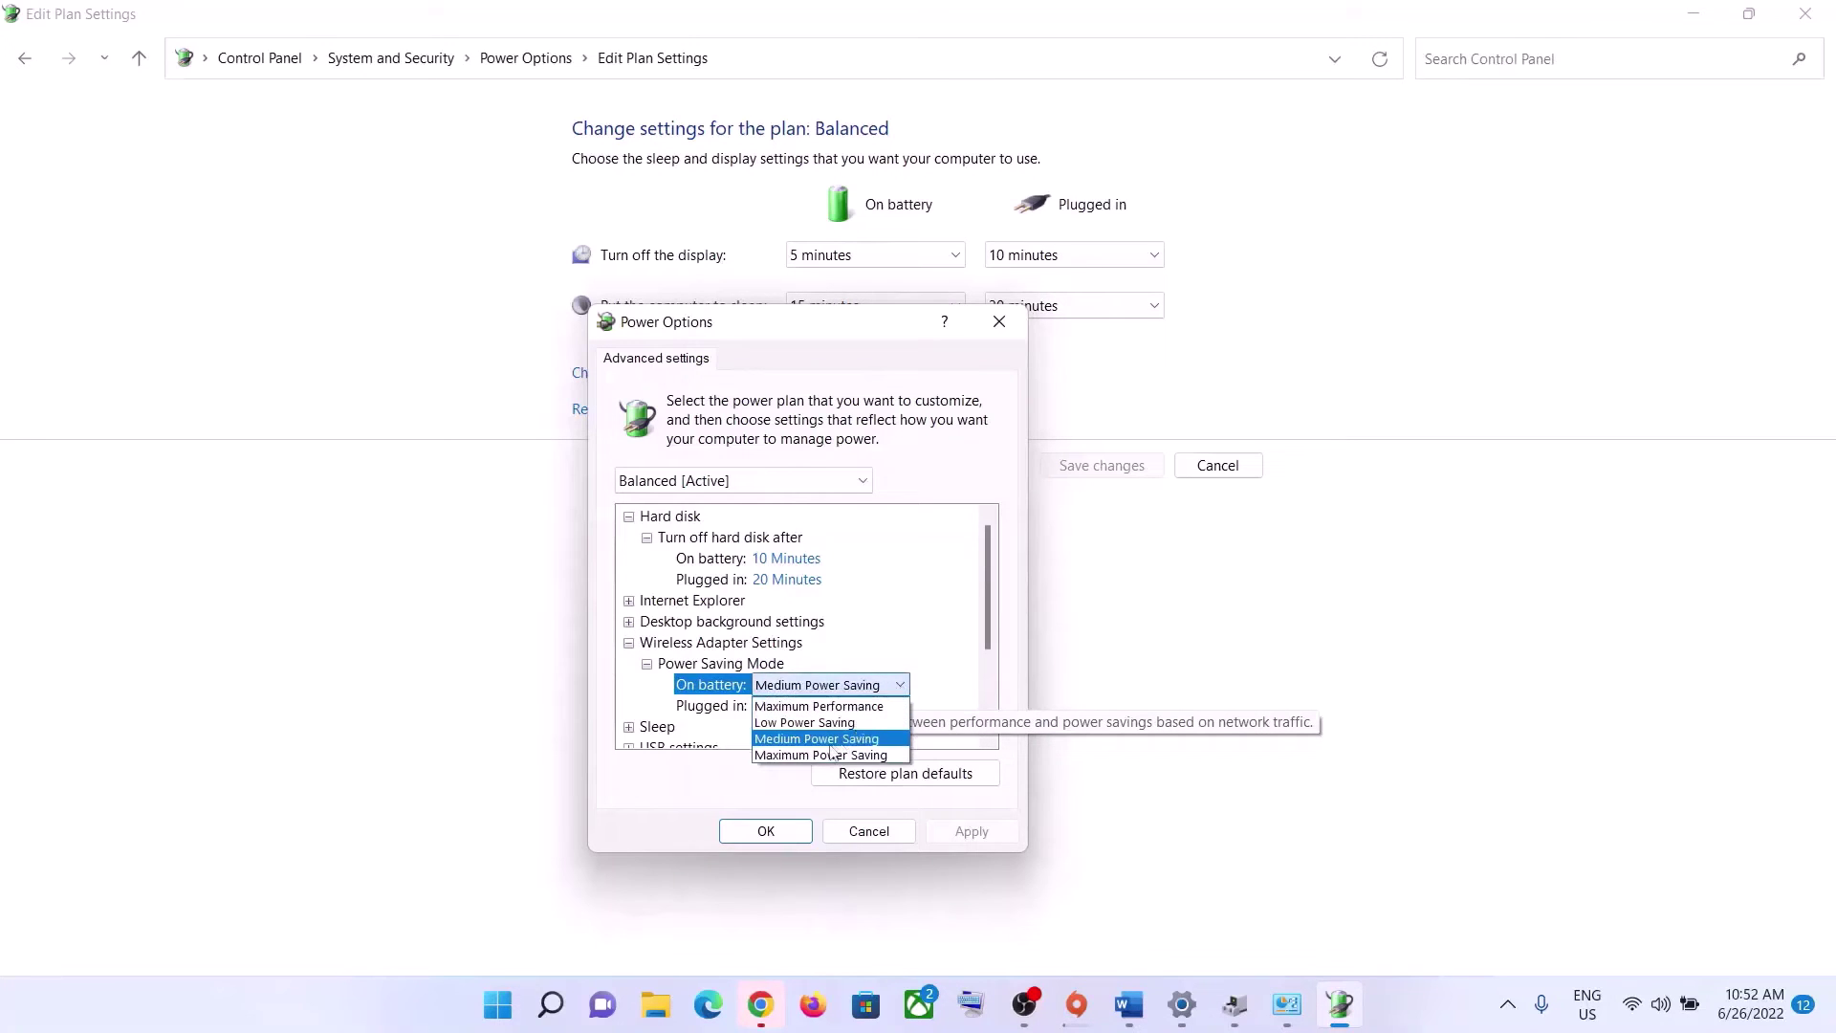
{"action": "left_click", "coordinate": [811, 707]}
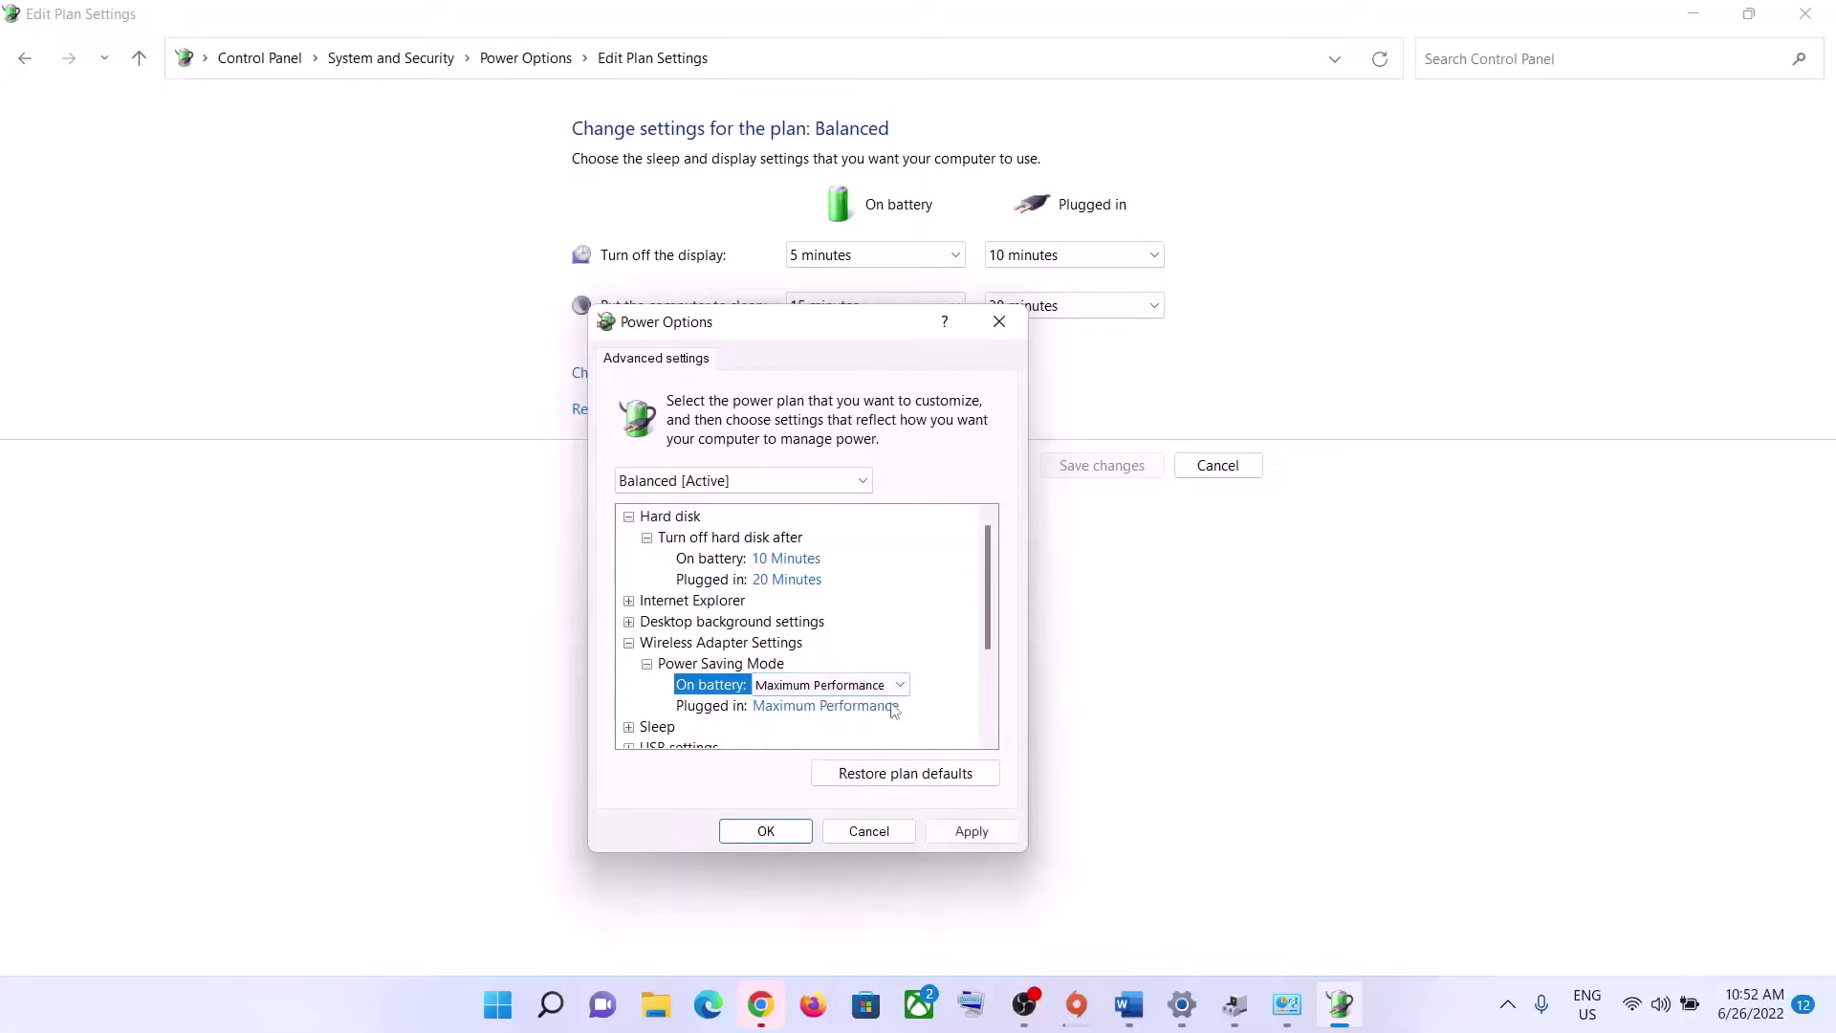
- Keep the Plugged in Power Saving Mode at Maximum Performance, apply the power settings and close Control Panel
{"action": "left_click", "coordinate": [829, 706]}
{"action": "left_click", "coordinate": [830, 706]}
{"action": "left_click", "coordinate": [926, 719]}
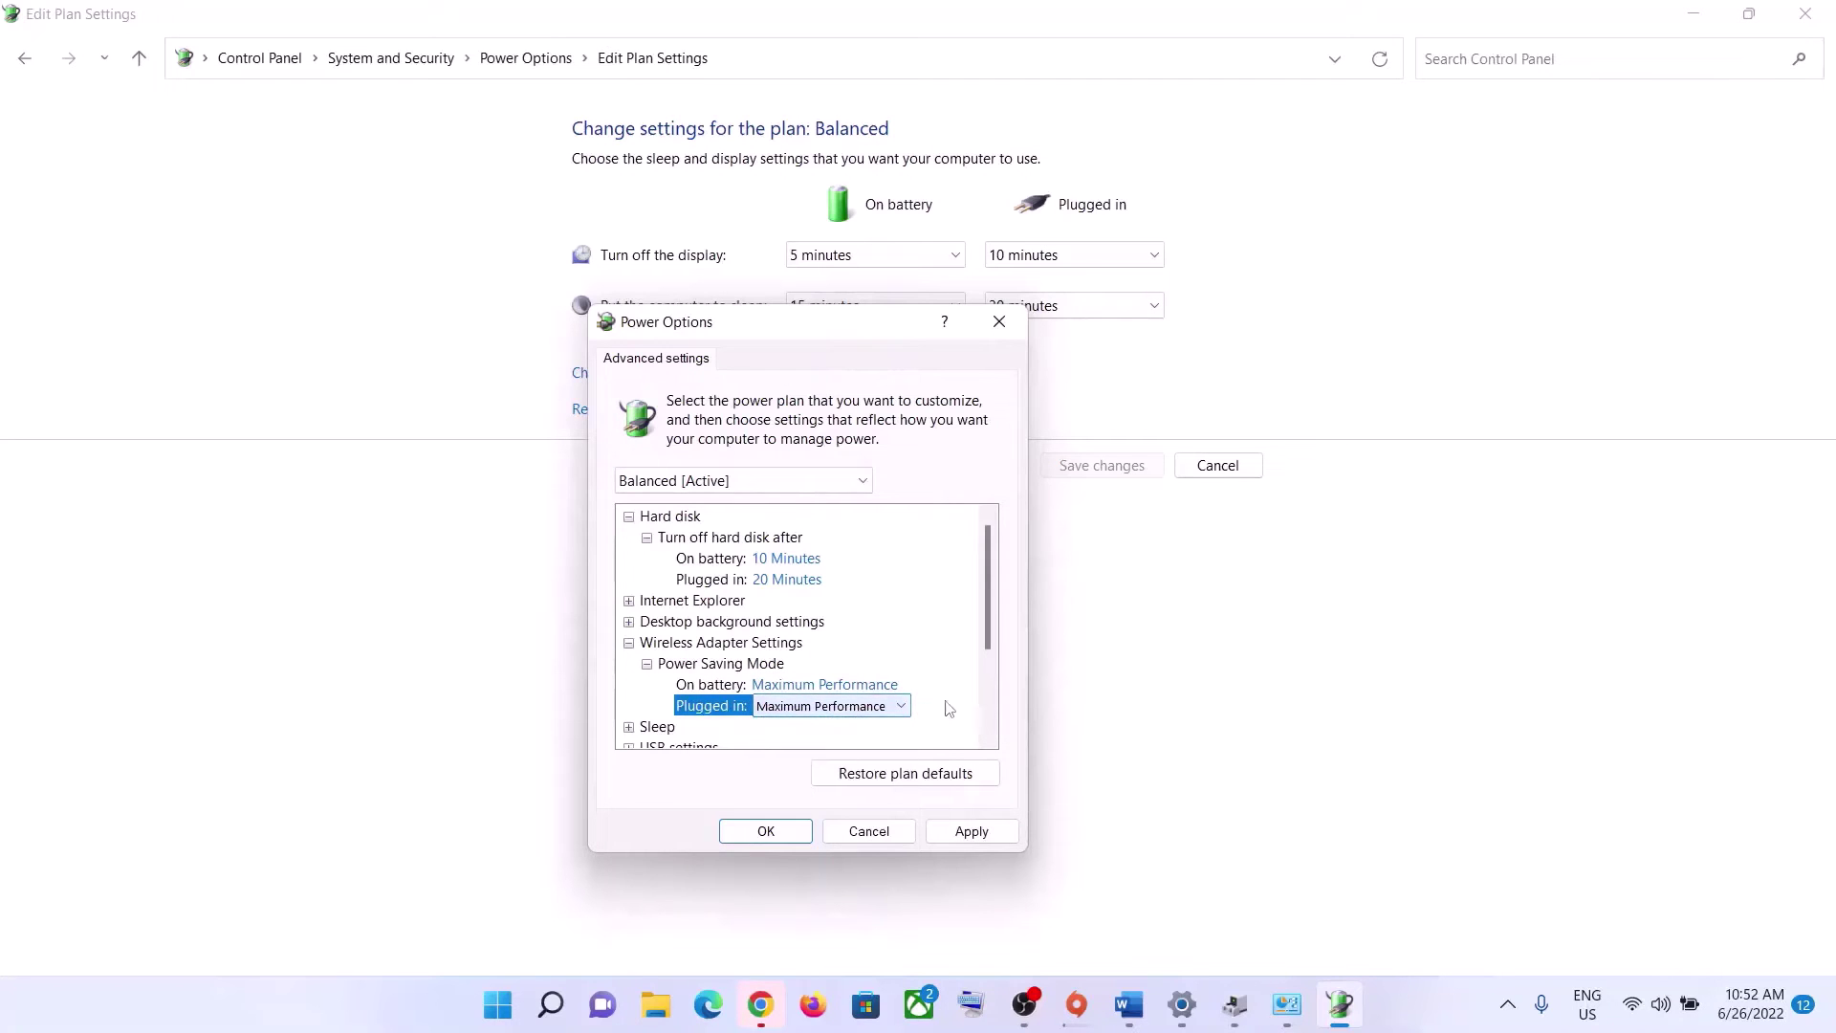
{"action": "left_click", "coordinate": [966, 834]}
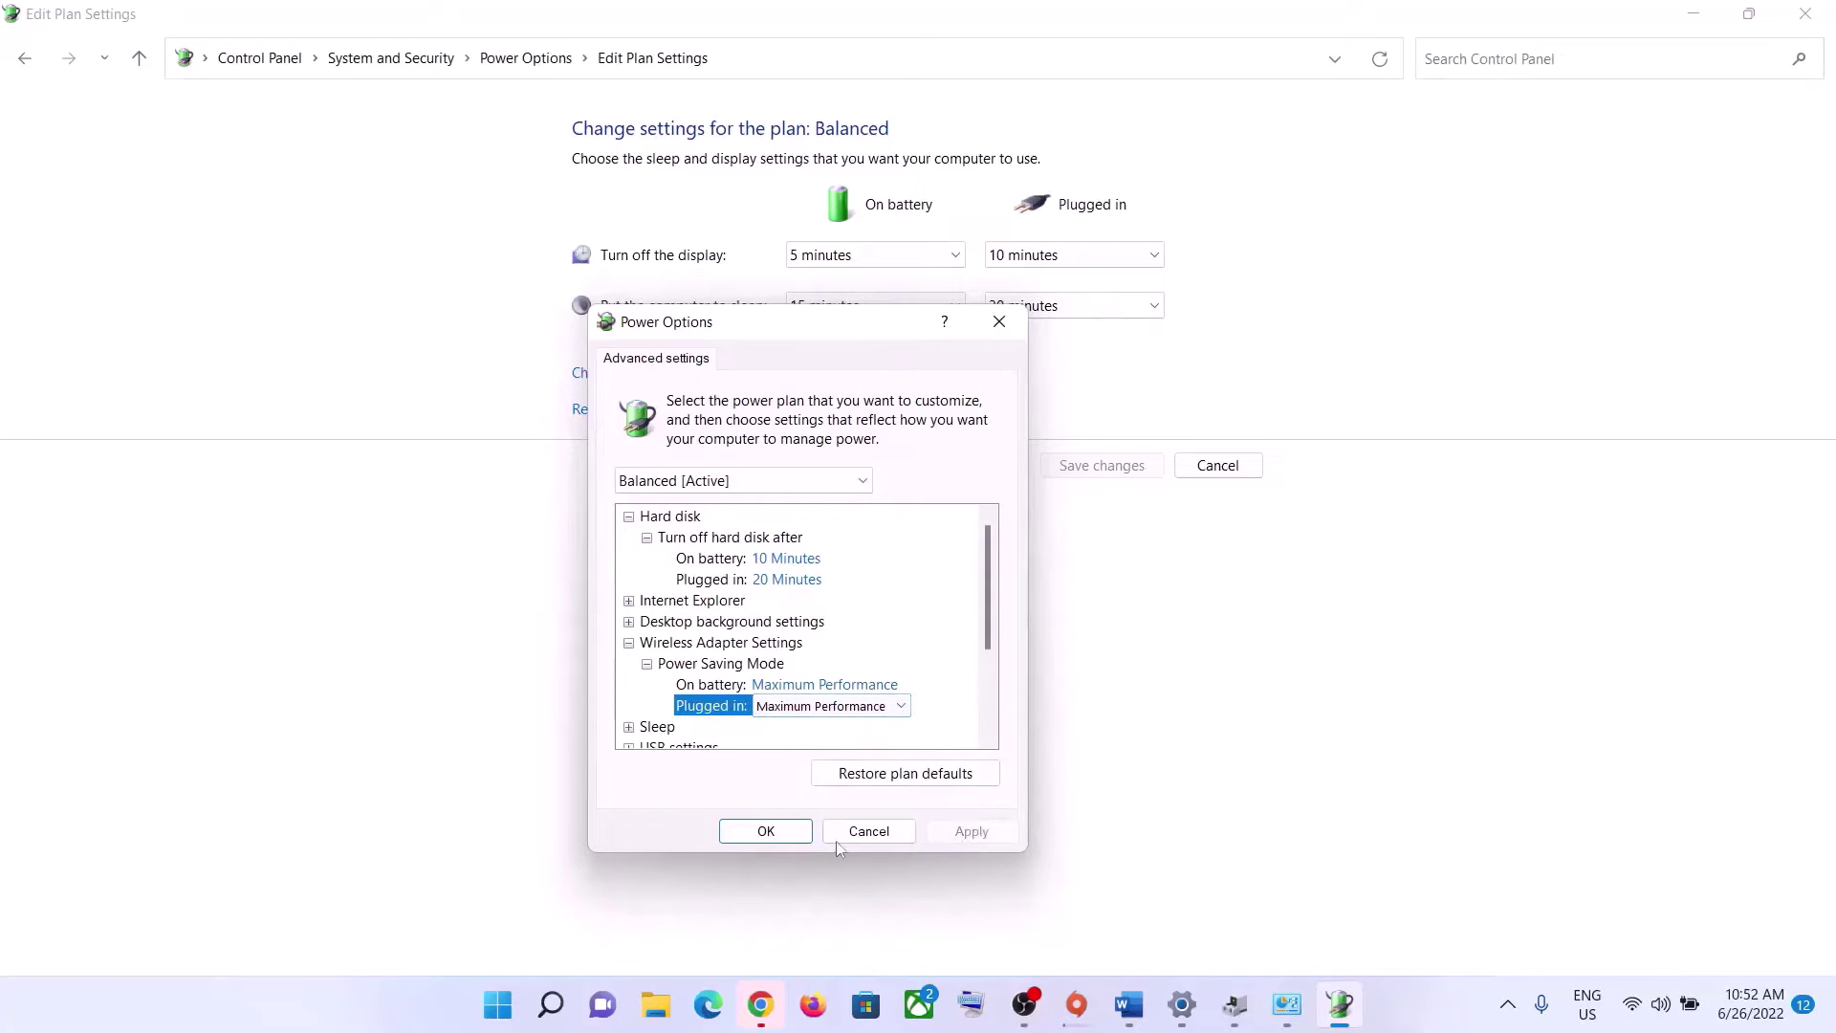
{"action": "left_click", "coordinate": [766, 831]}
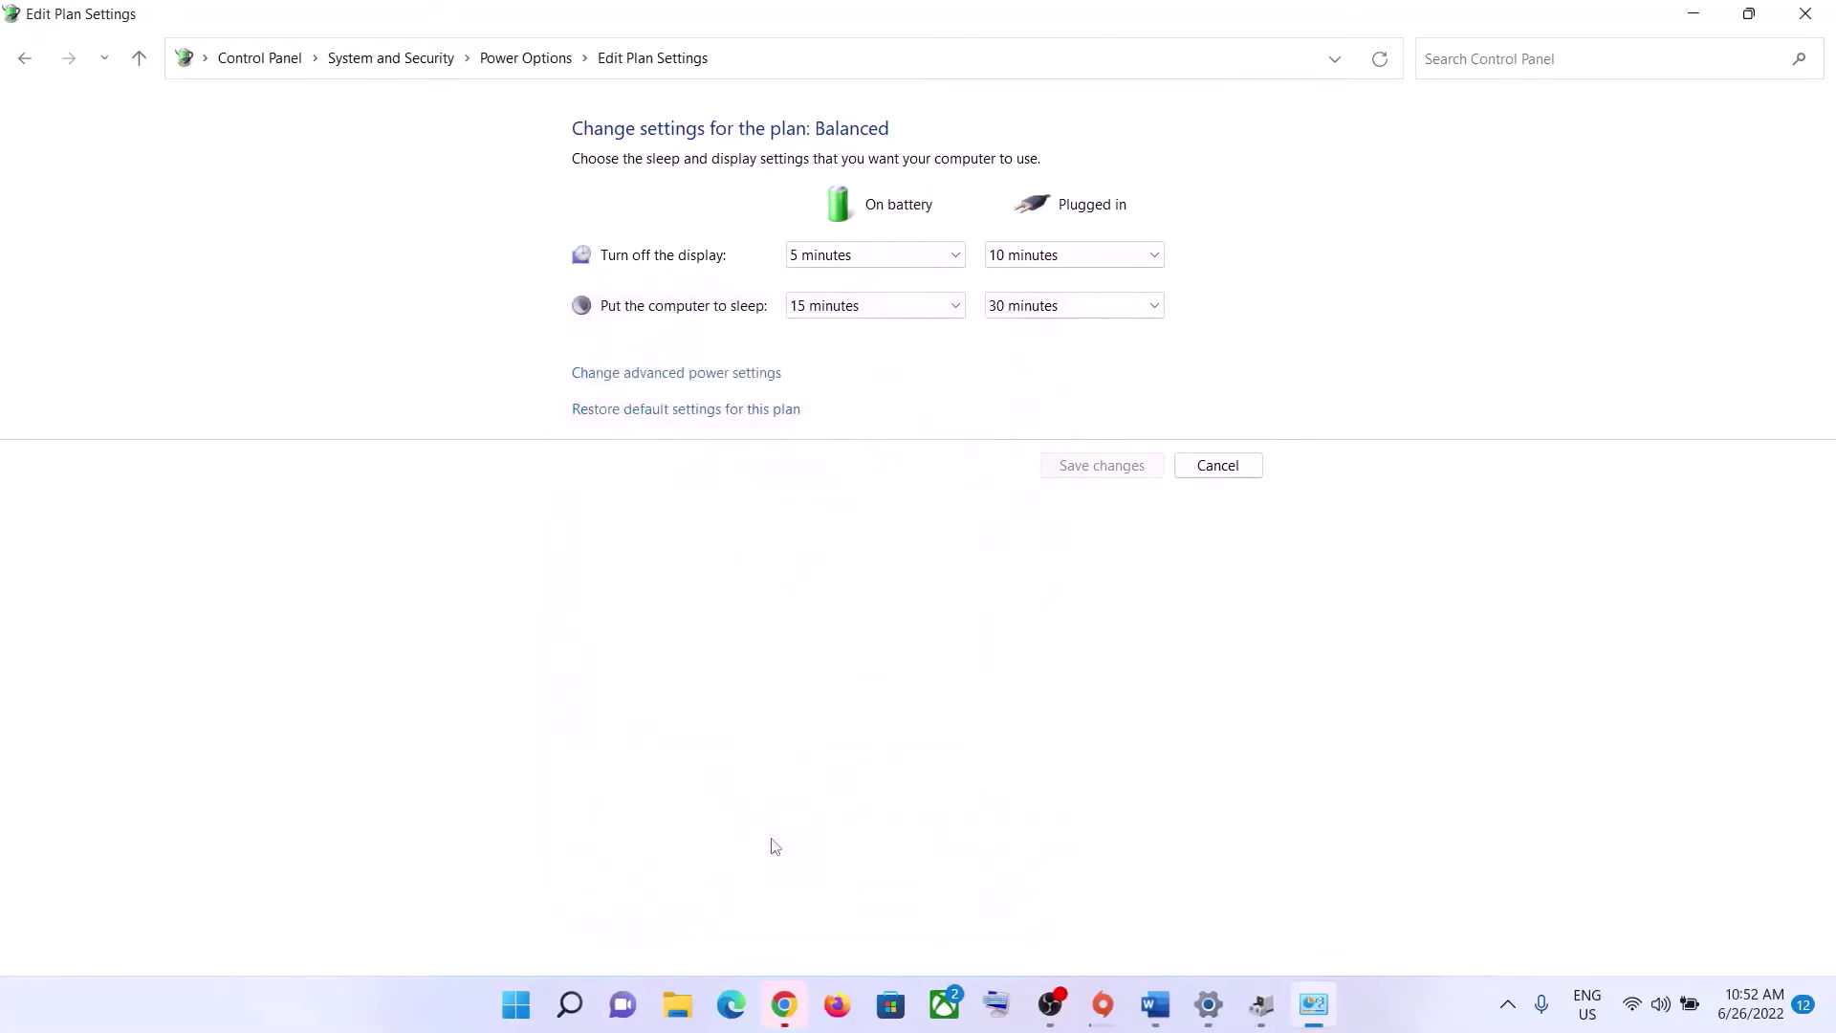
{"action": "left_click", "coordinate": [1806, 14]}
- Read Step 10 of the document about installing the wireless driver from the system manufacturer's website via Ethernet or another computer
{"action": "scroll", "coordinate": [622, 782], "scroll_direction": "down", "scroll_amount": 2}
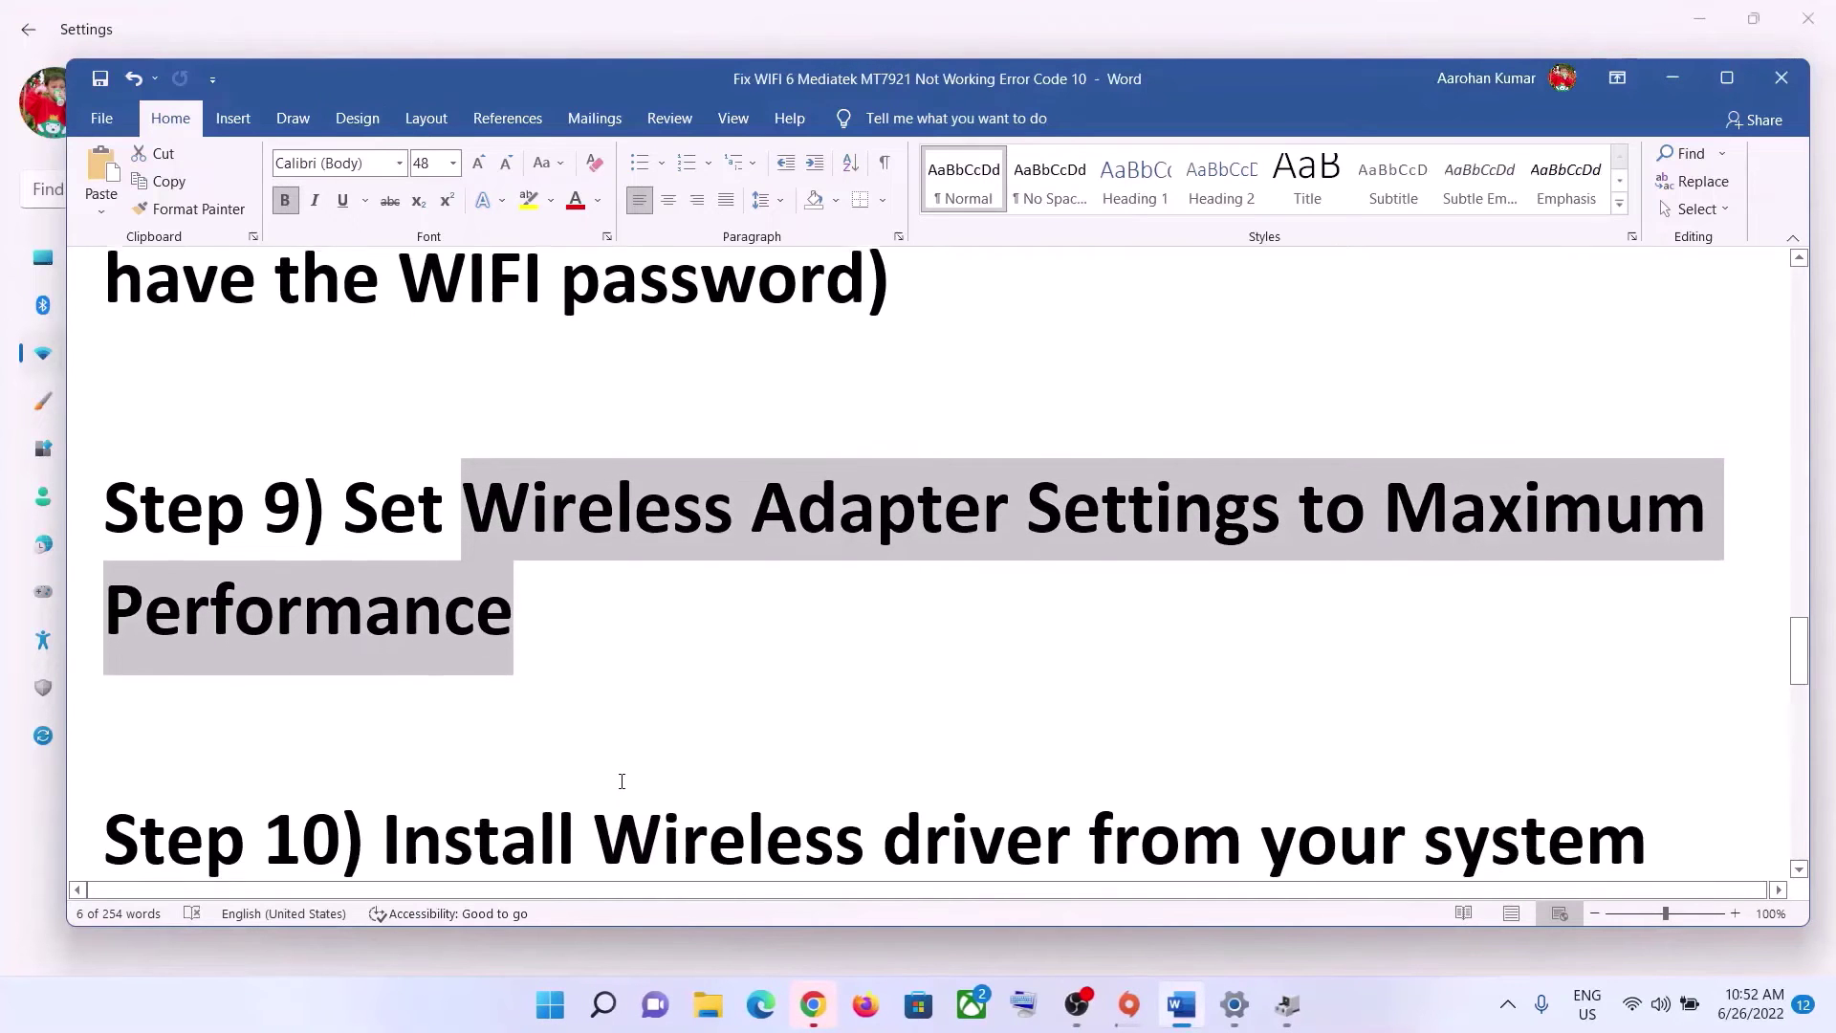
{"action": "scroll", "coordinate": [621, 781], "scroll_direction": "down", "scroll_amount": 3}
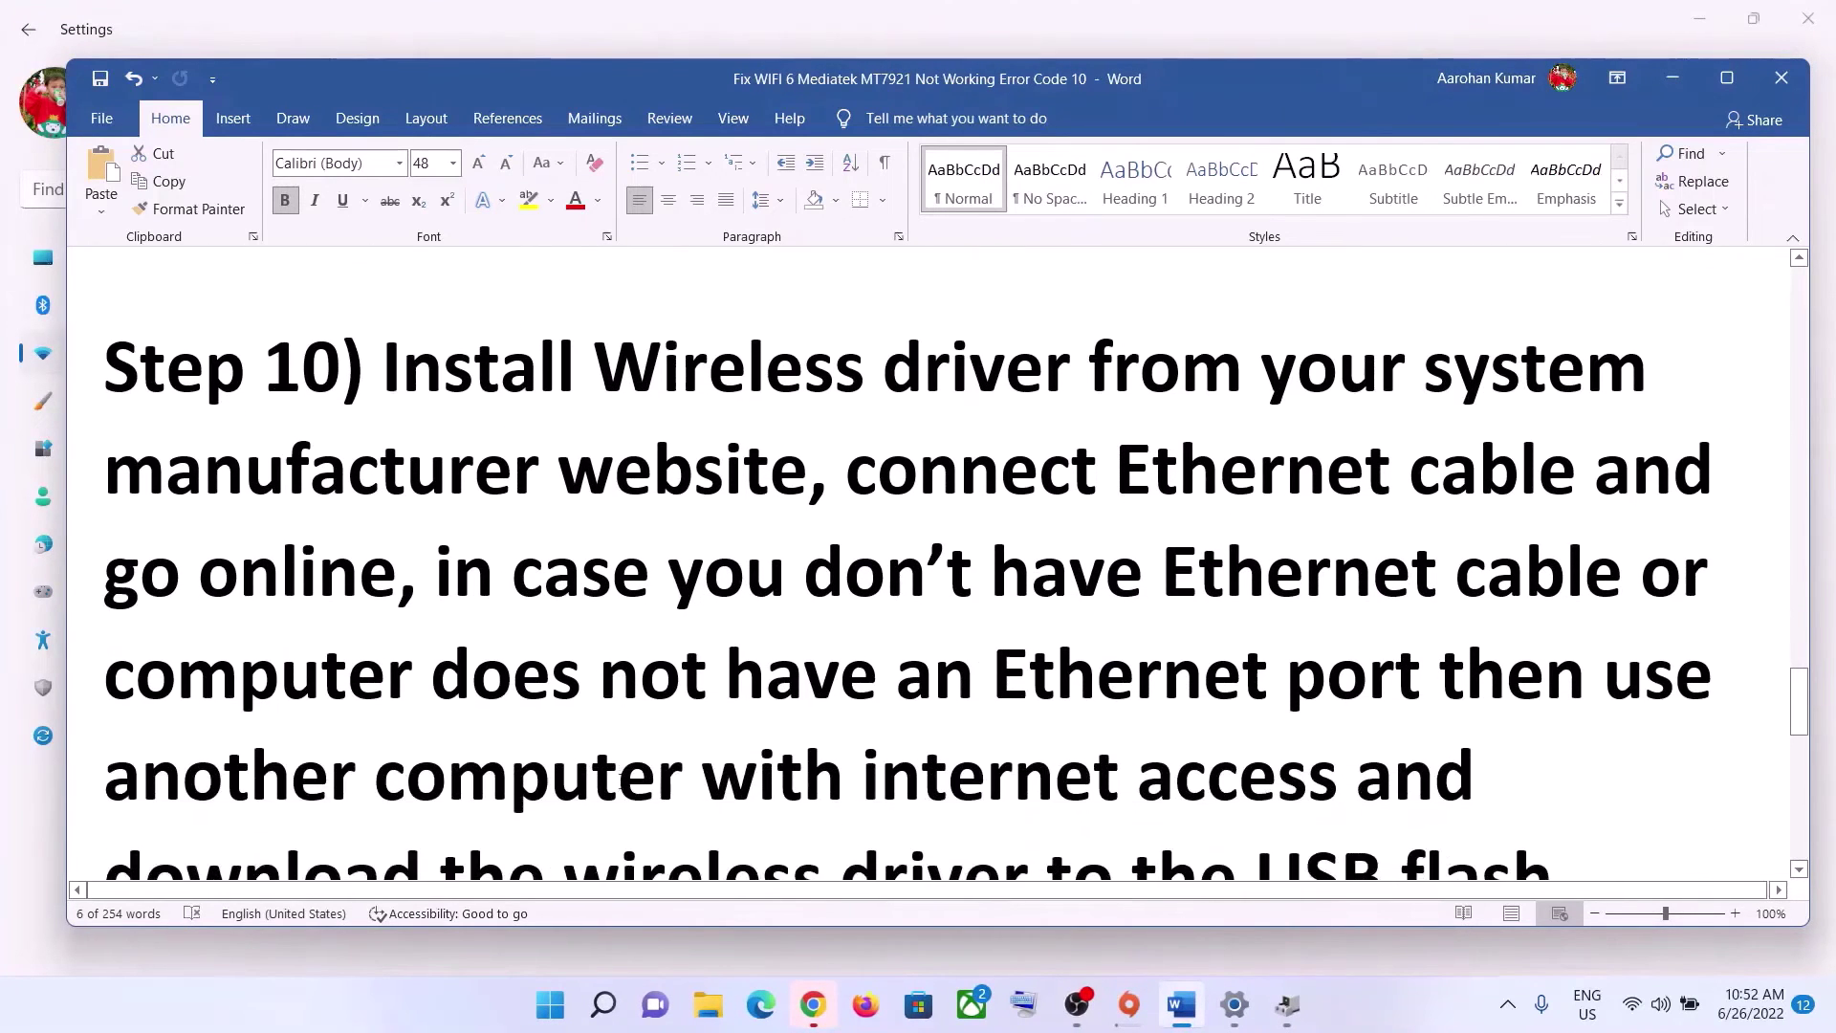
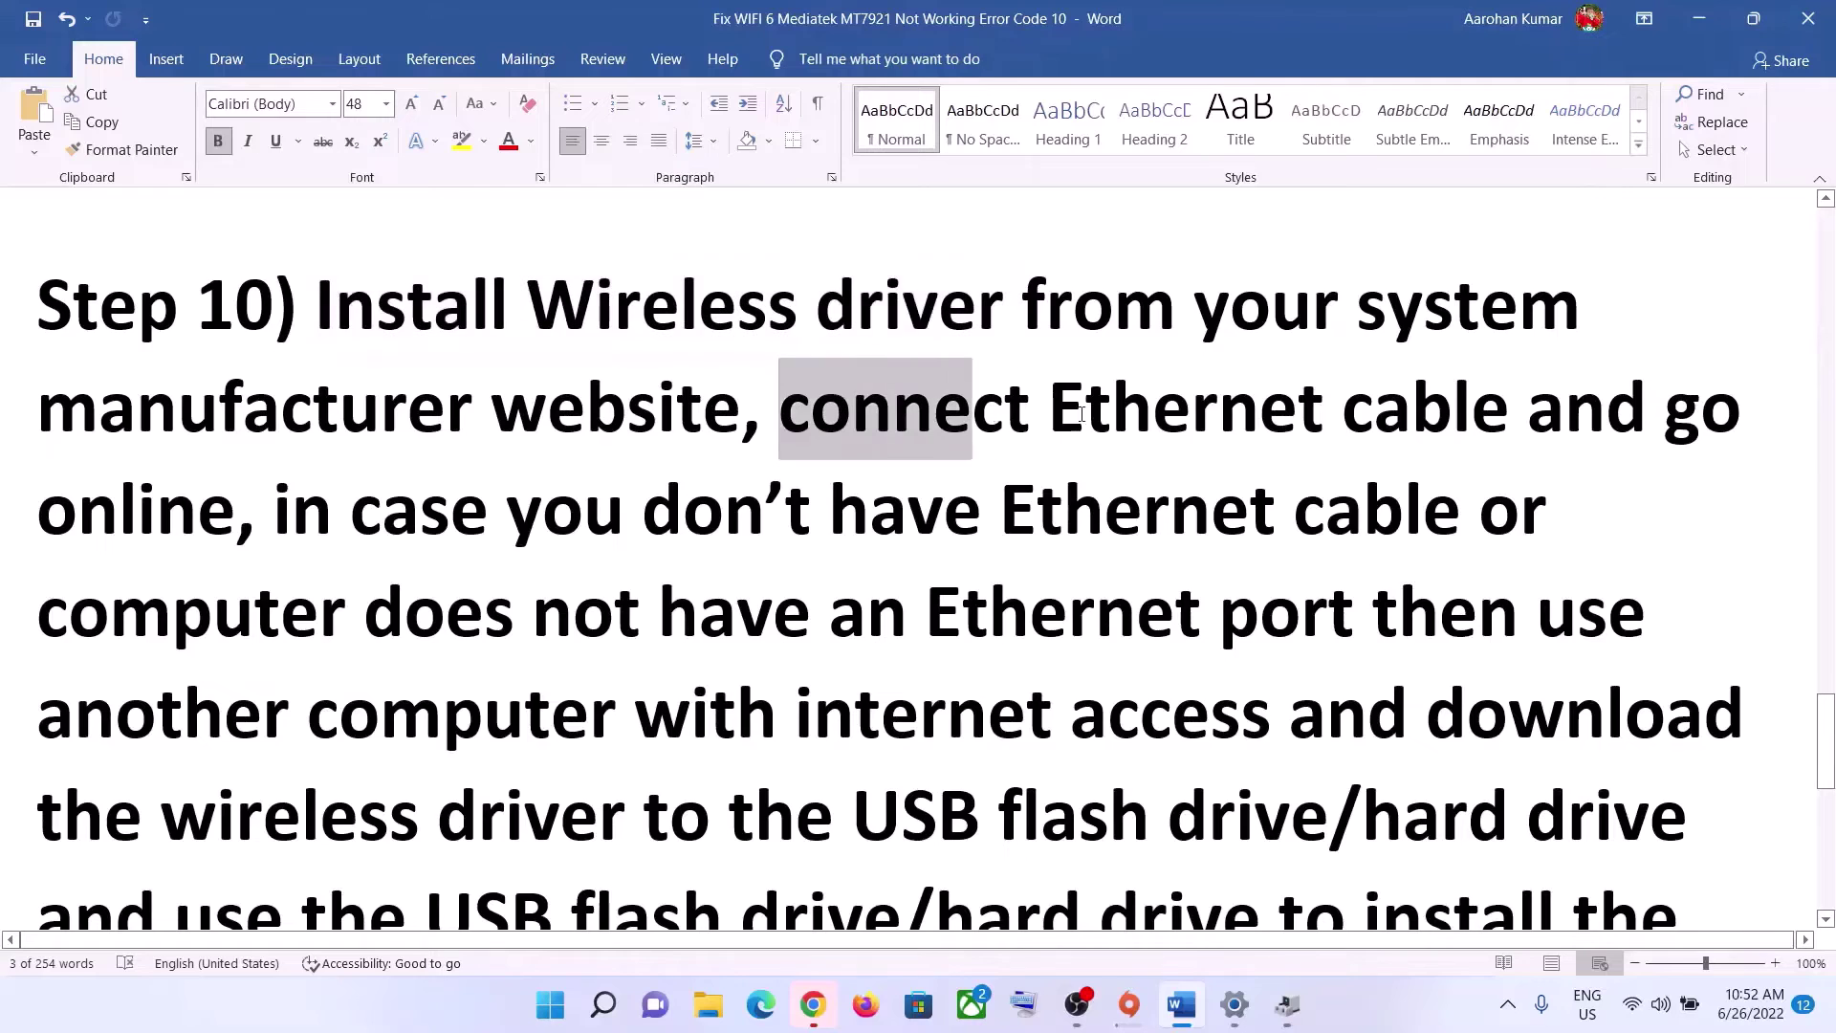
{"action": "left_click", "coordinate": [885, 447]}
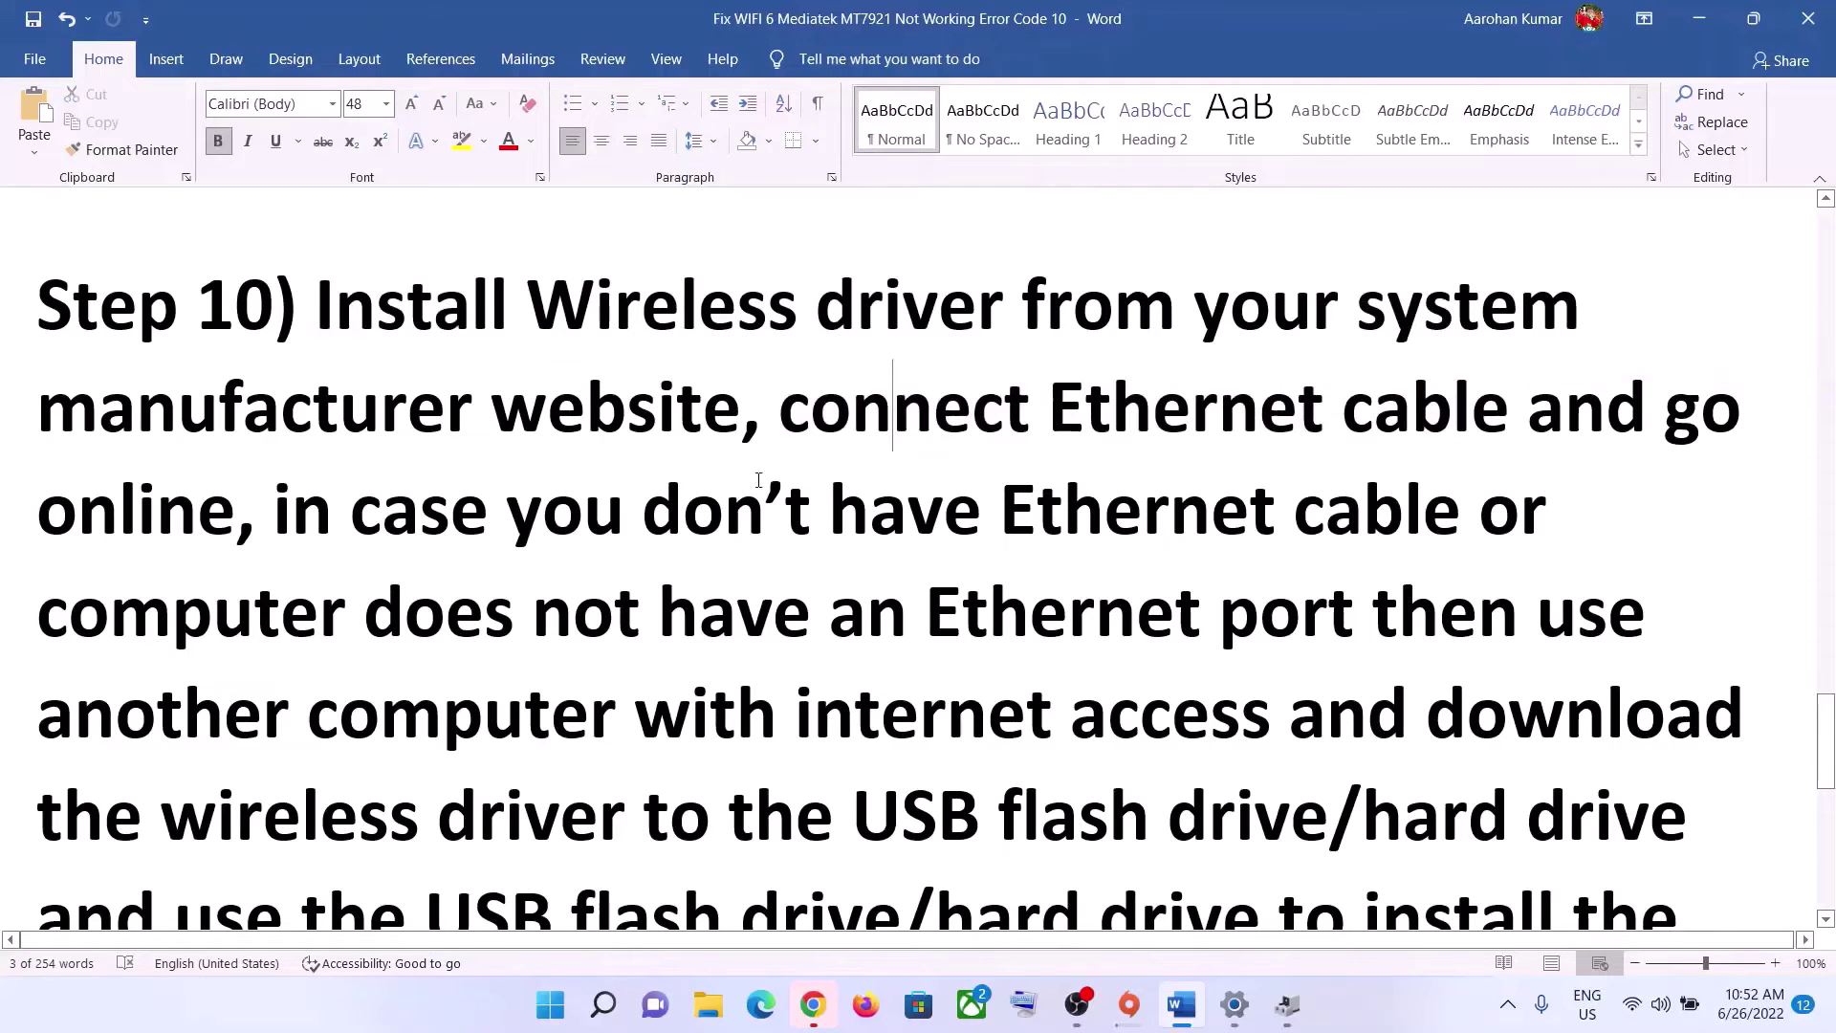
{"action": "left_click_drag", "start_coordinate": [375, 522], "coordinate": [418, 522]}
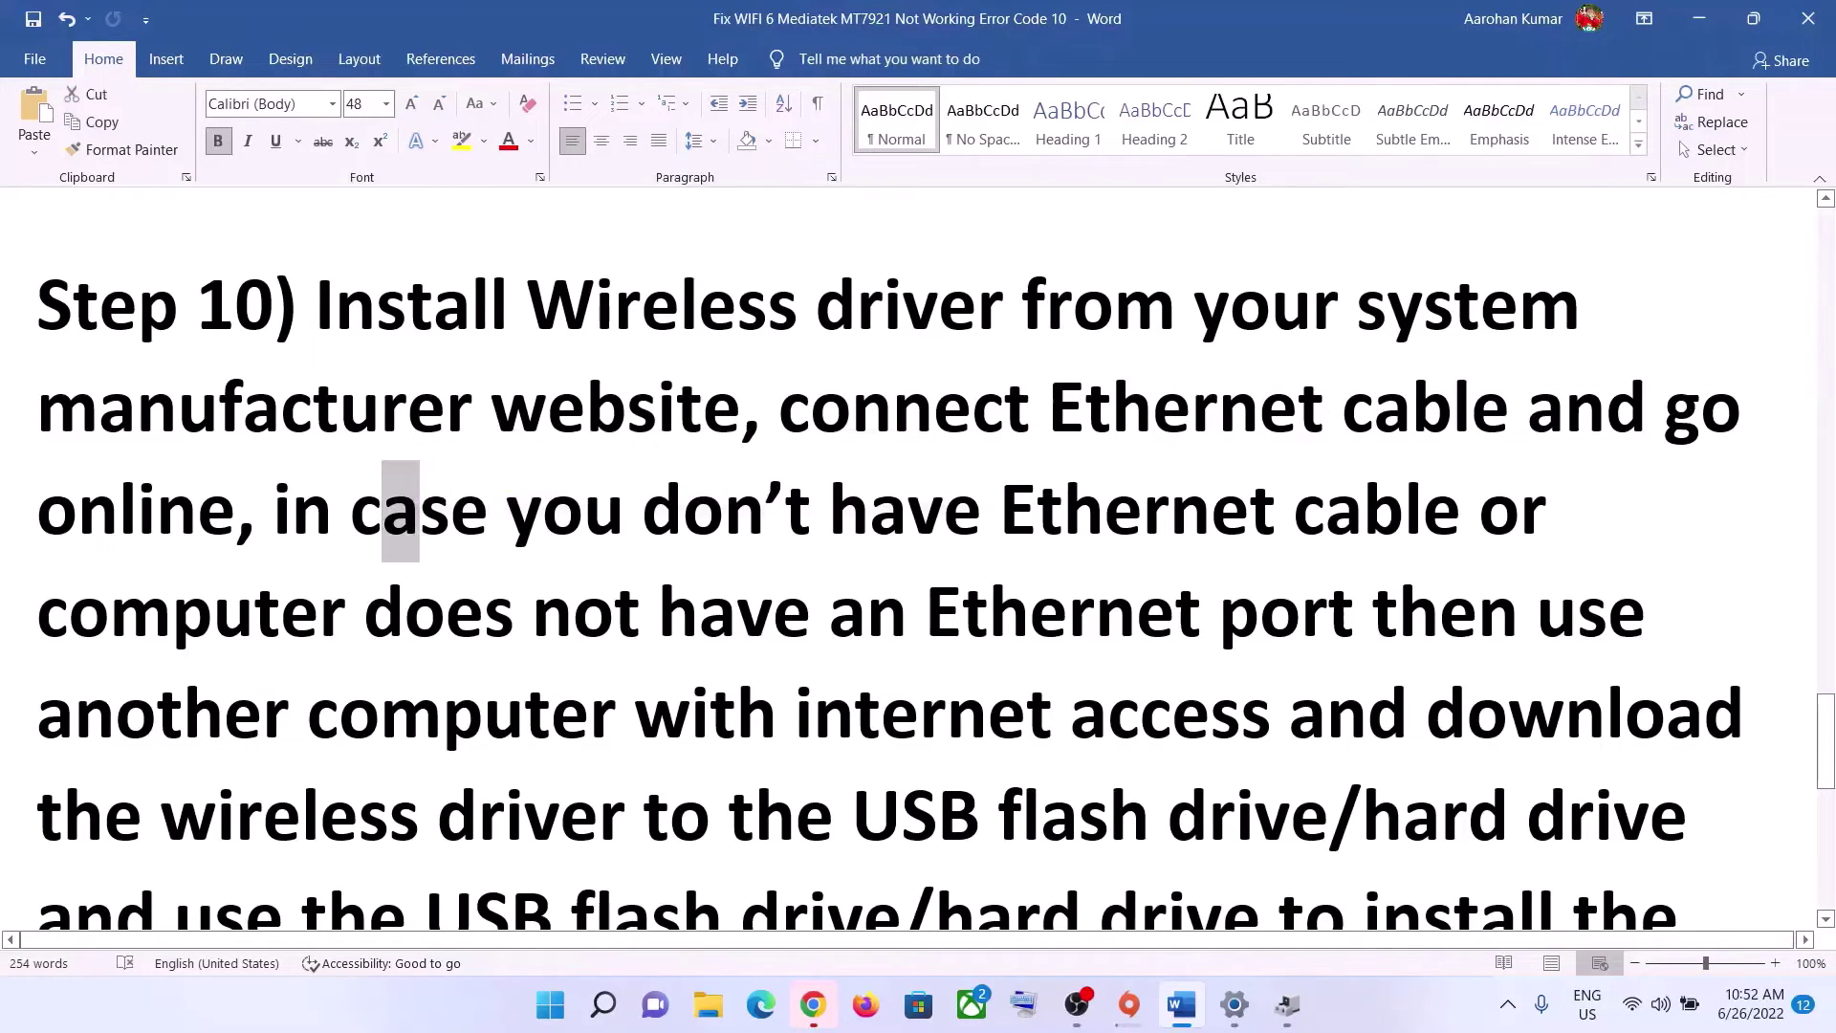
{"action": "left_click", "coordinate": [811, 612]}
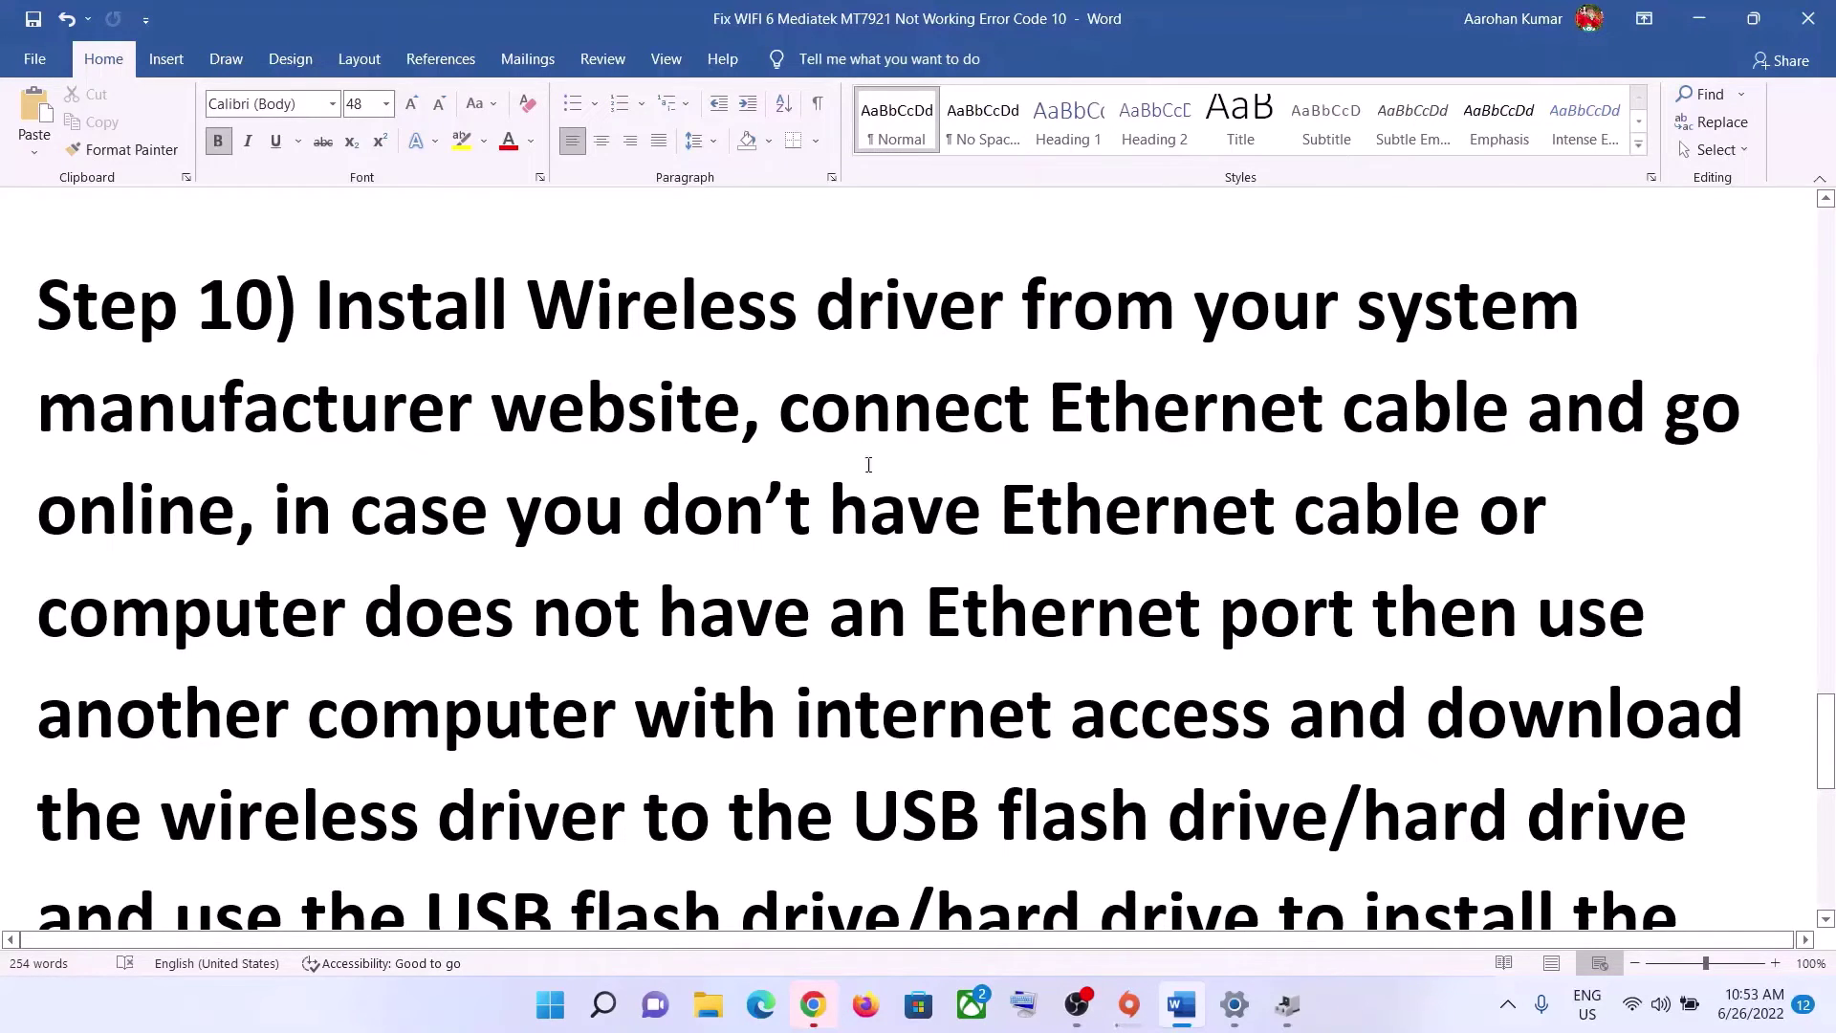
- Switch to Lenovo's driver page in Chrome, review the MediaTek MT7921 Wireless Lan Driver listing and try to download r1kmw12w.exe
{"action": "left_click_drag", "start_coordinate": [780, 420], "coordinate": [235, 511]}
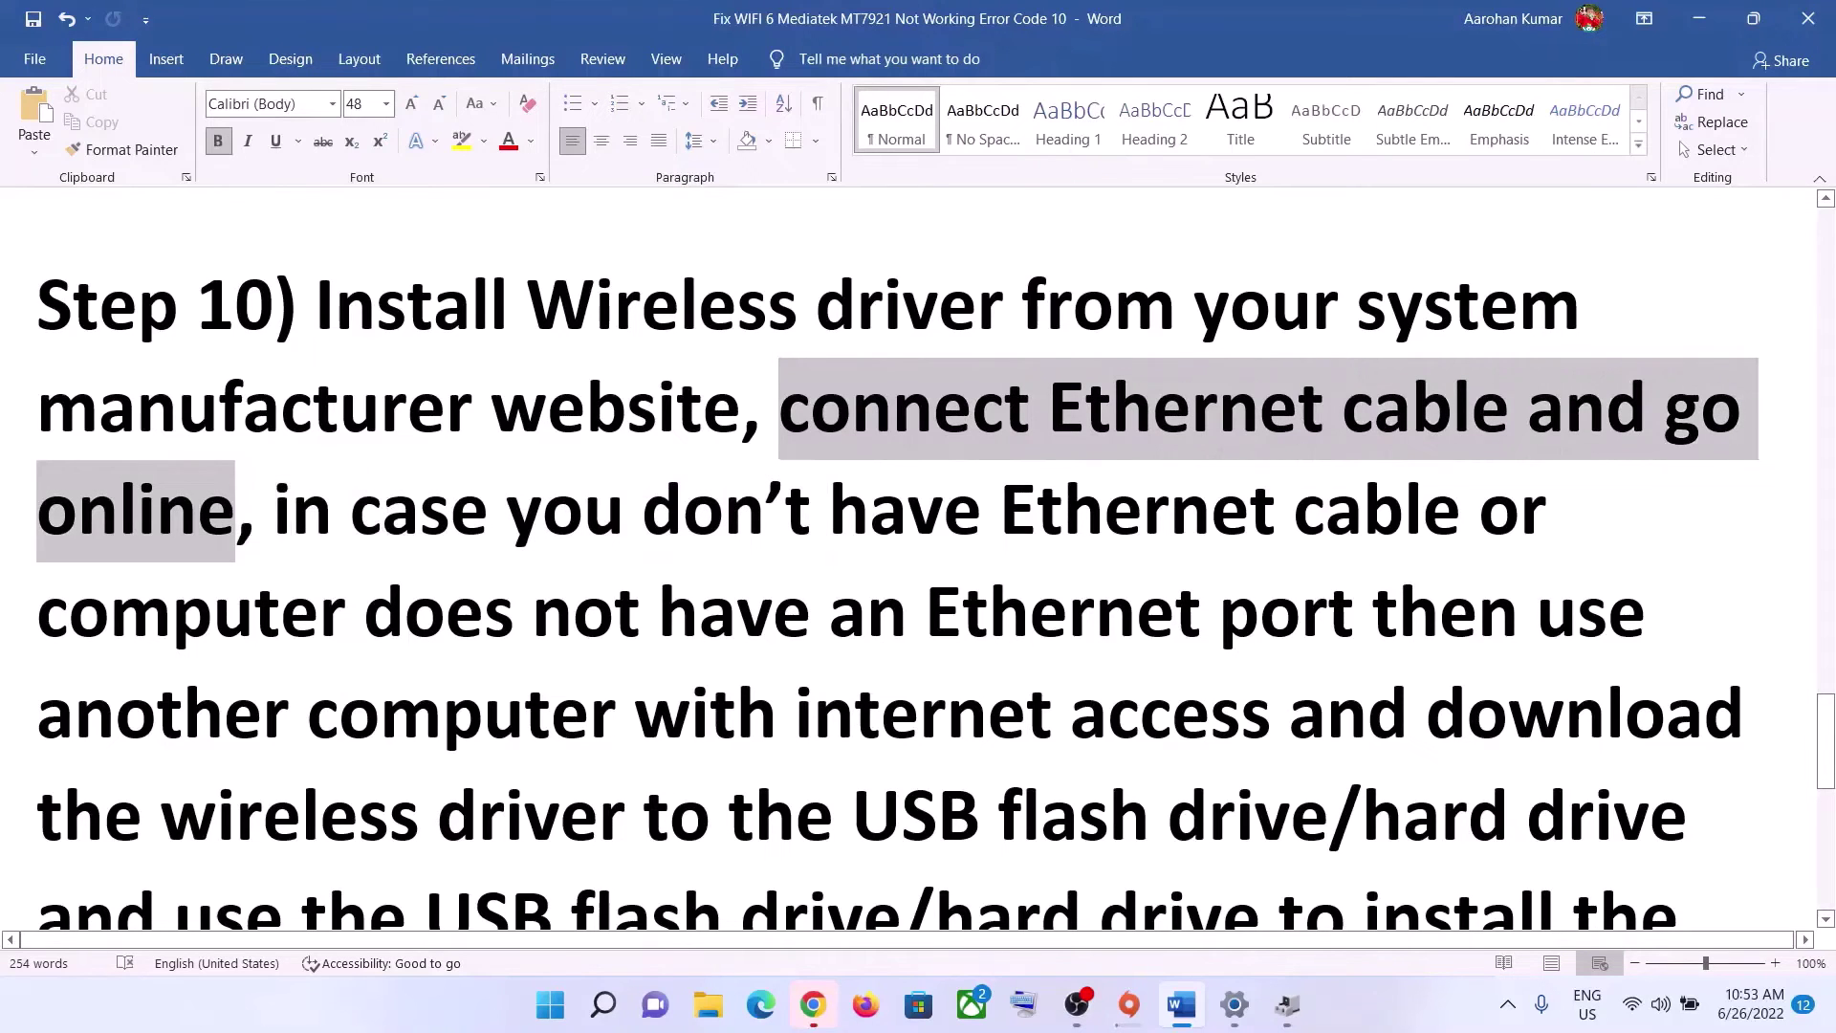
{"action": "left_click", "coordinate": [813, 1004]}
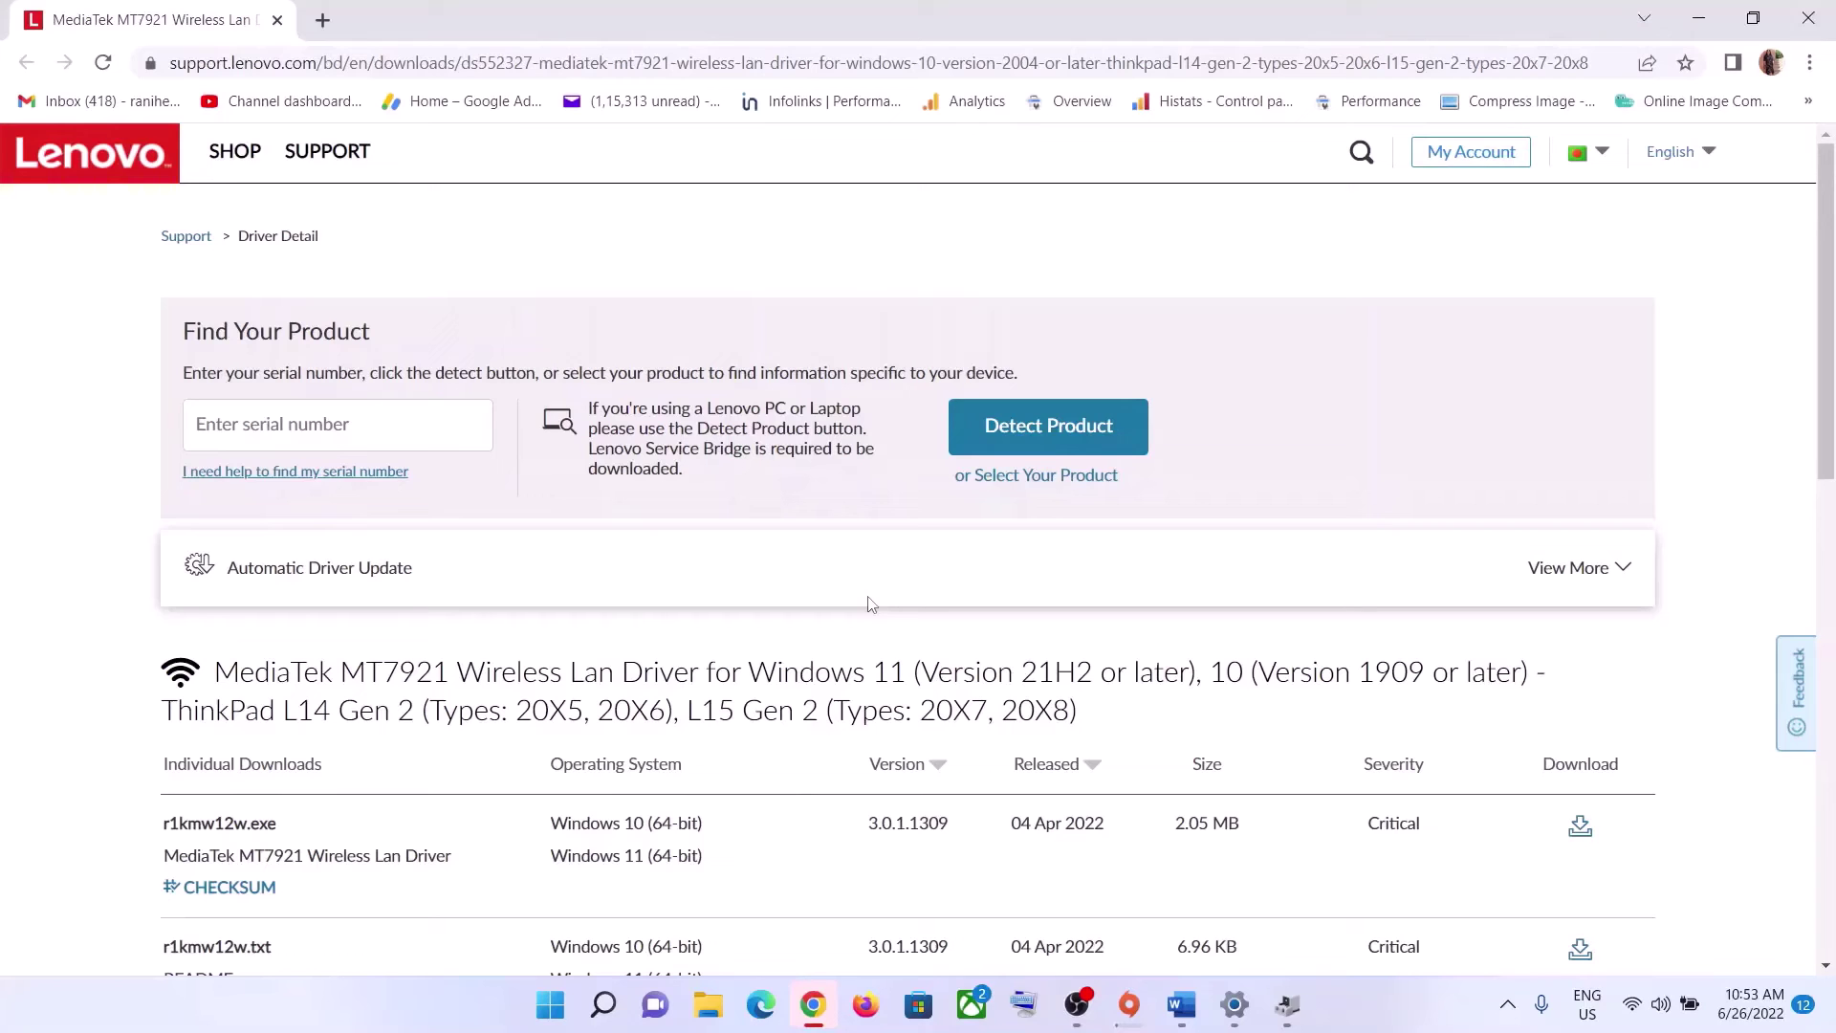
{"action": "scroll", "coordinate": [871, 604], "scroll_direction": "down", "scroll_amount": 1}
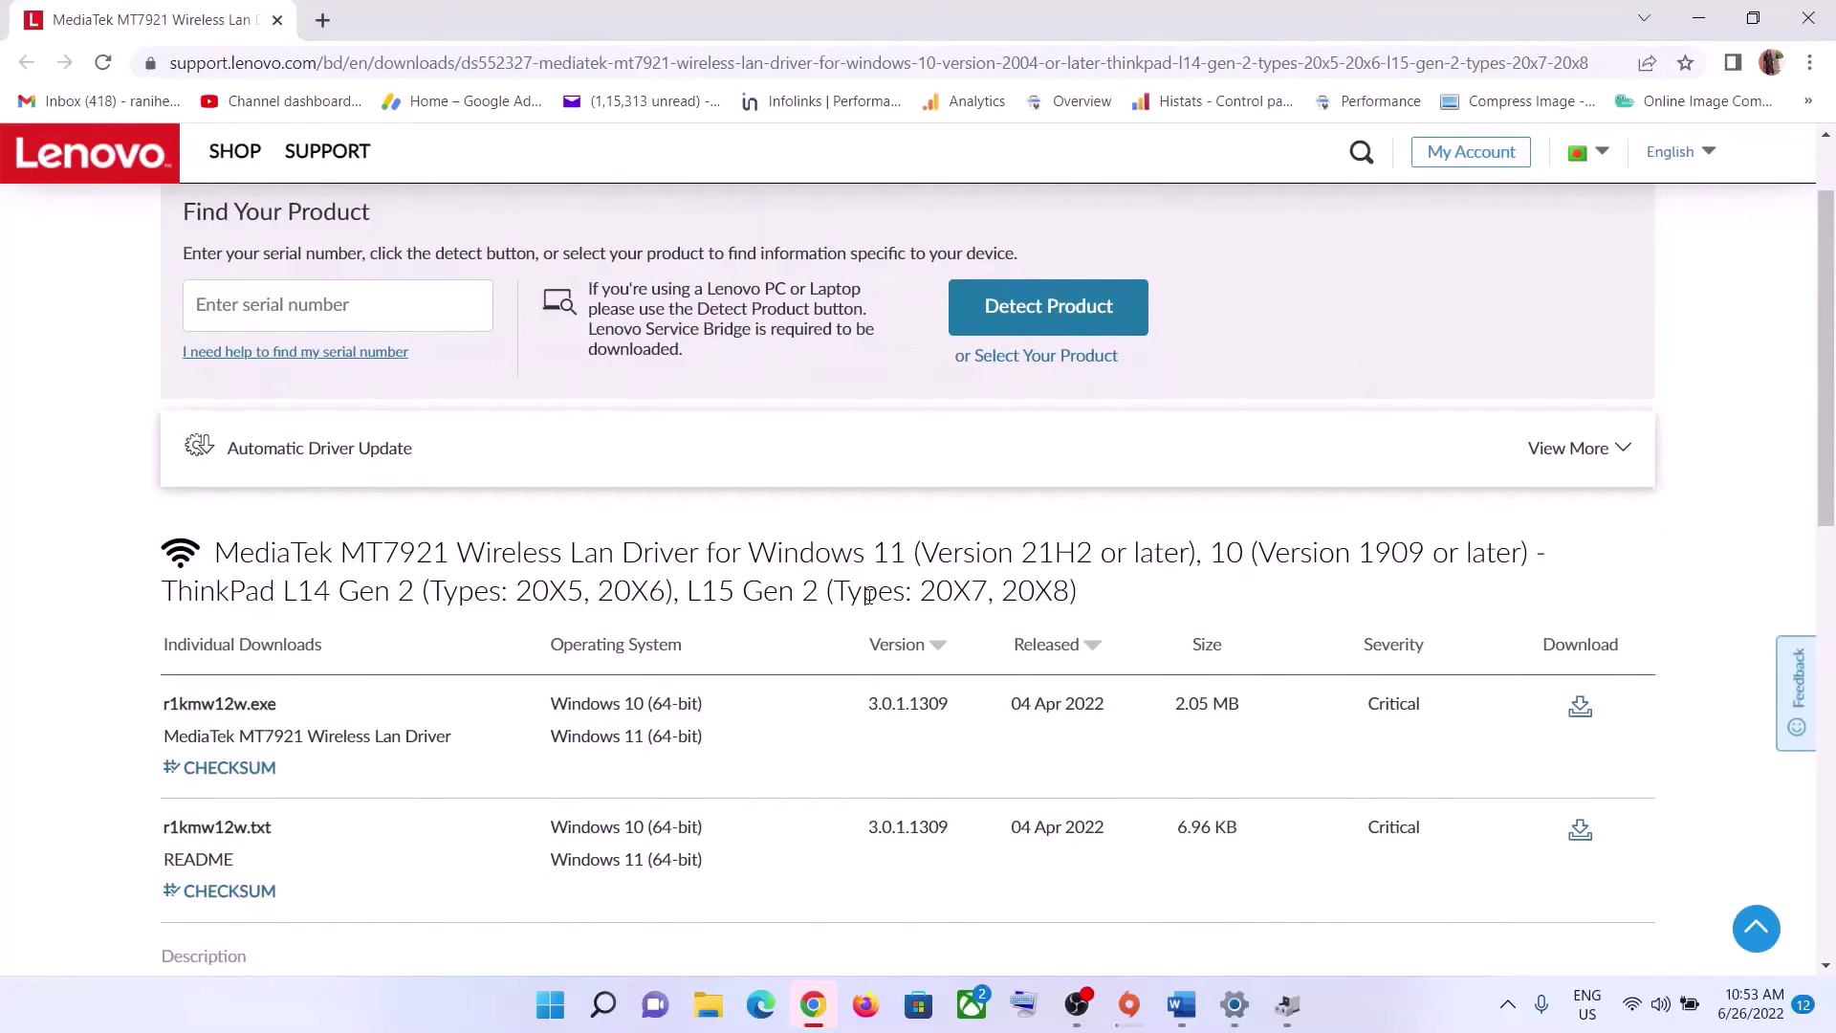
{"action": "scroll", "coordinate": [869, 596], "scroll_direction": "down", "scroll_amount": 2}
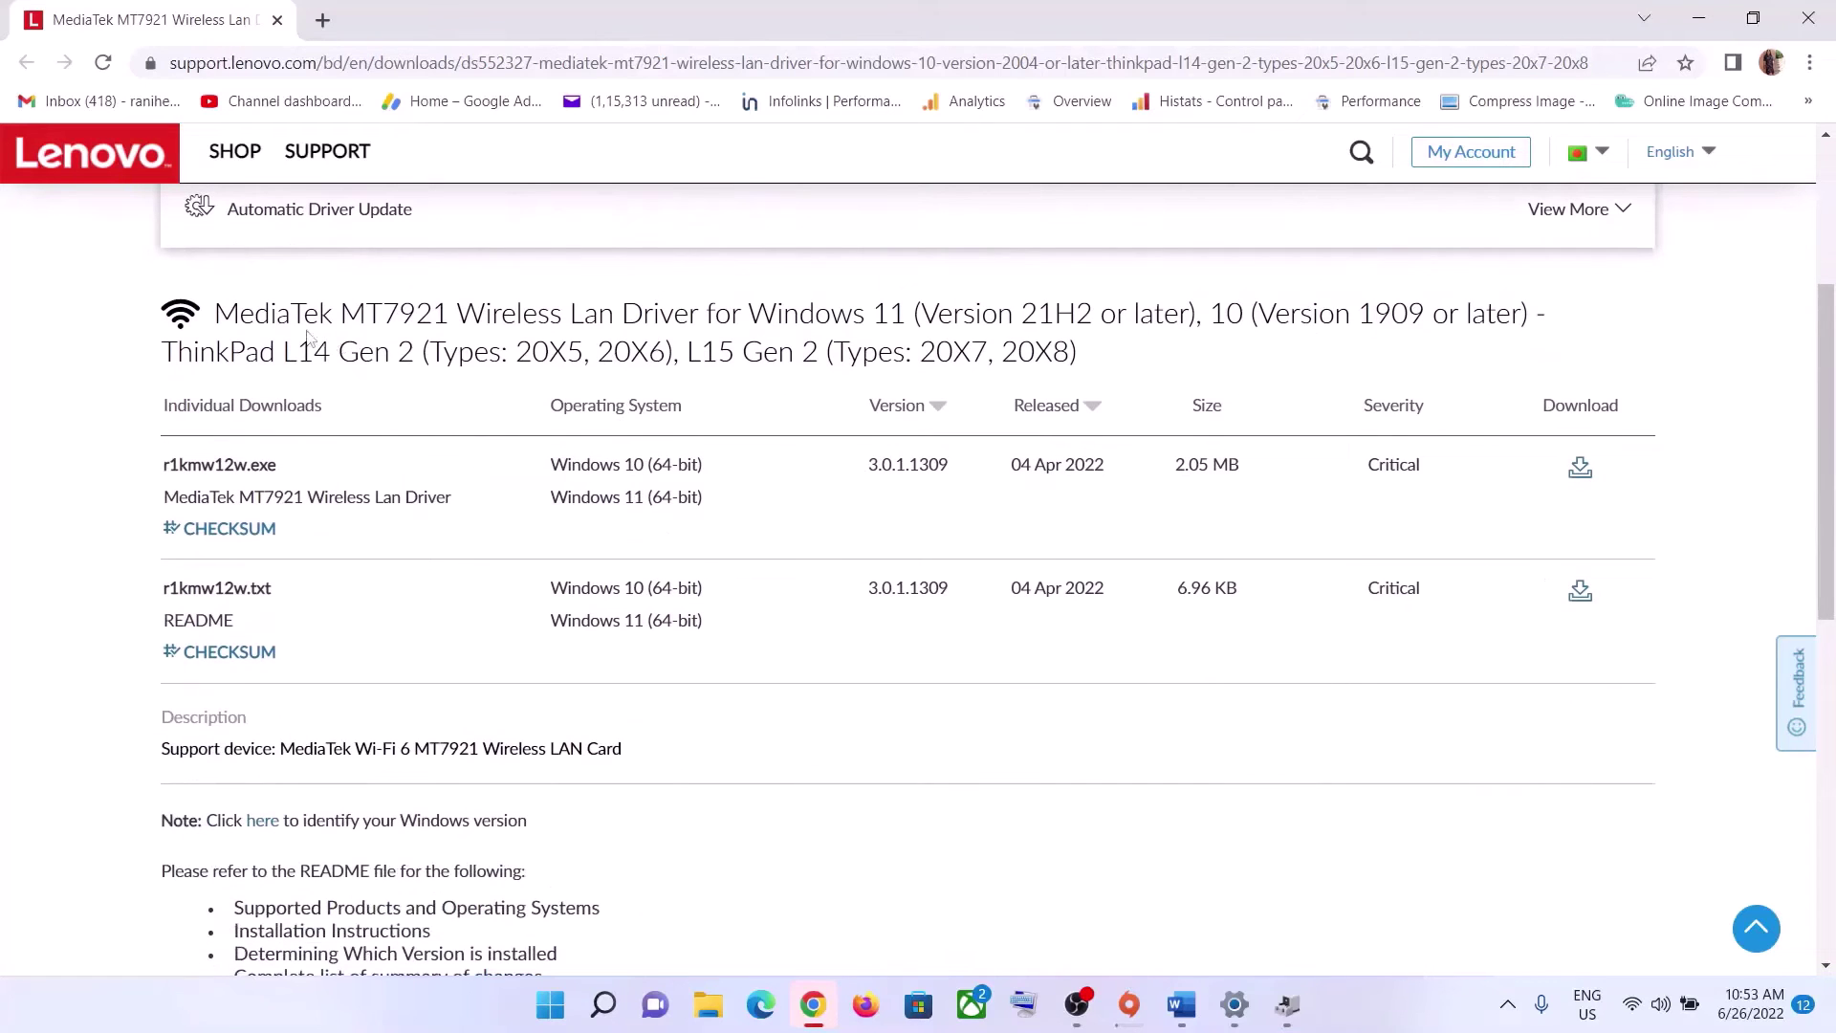
{"action": "left_click_drag", "start_coordinate": [238, 323], "coordinate": [1046, 388]}
{"action": "scroll", "coordinate": [897, 576], "scroll_direction": "down", "scroll_amount": 1}
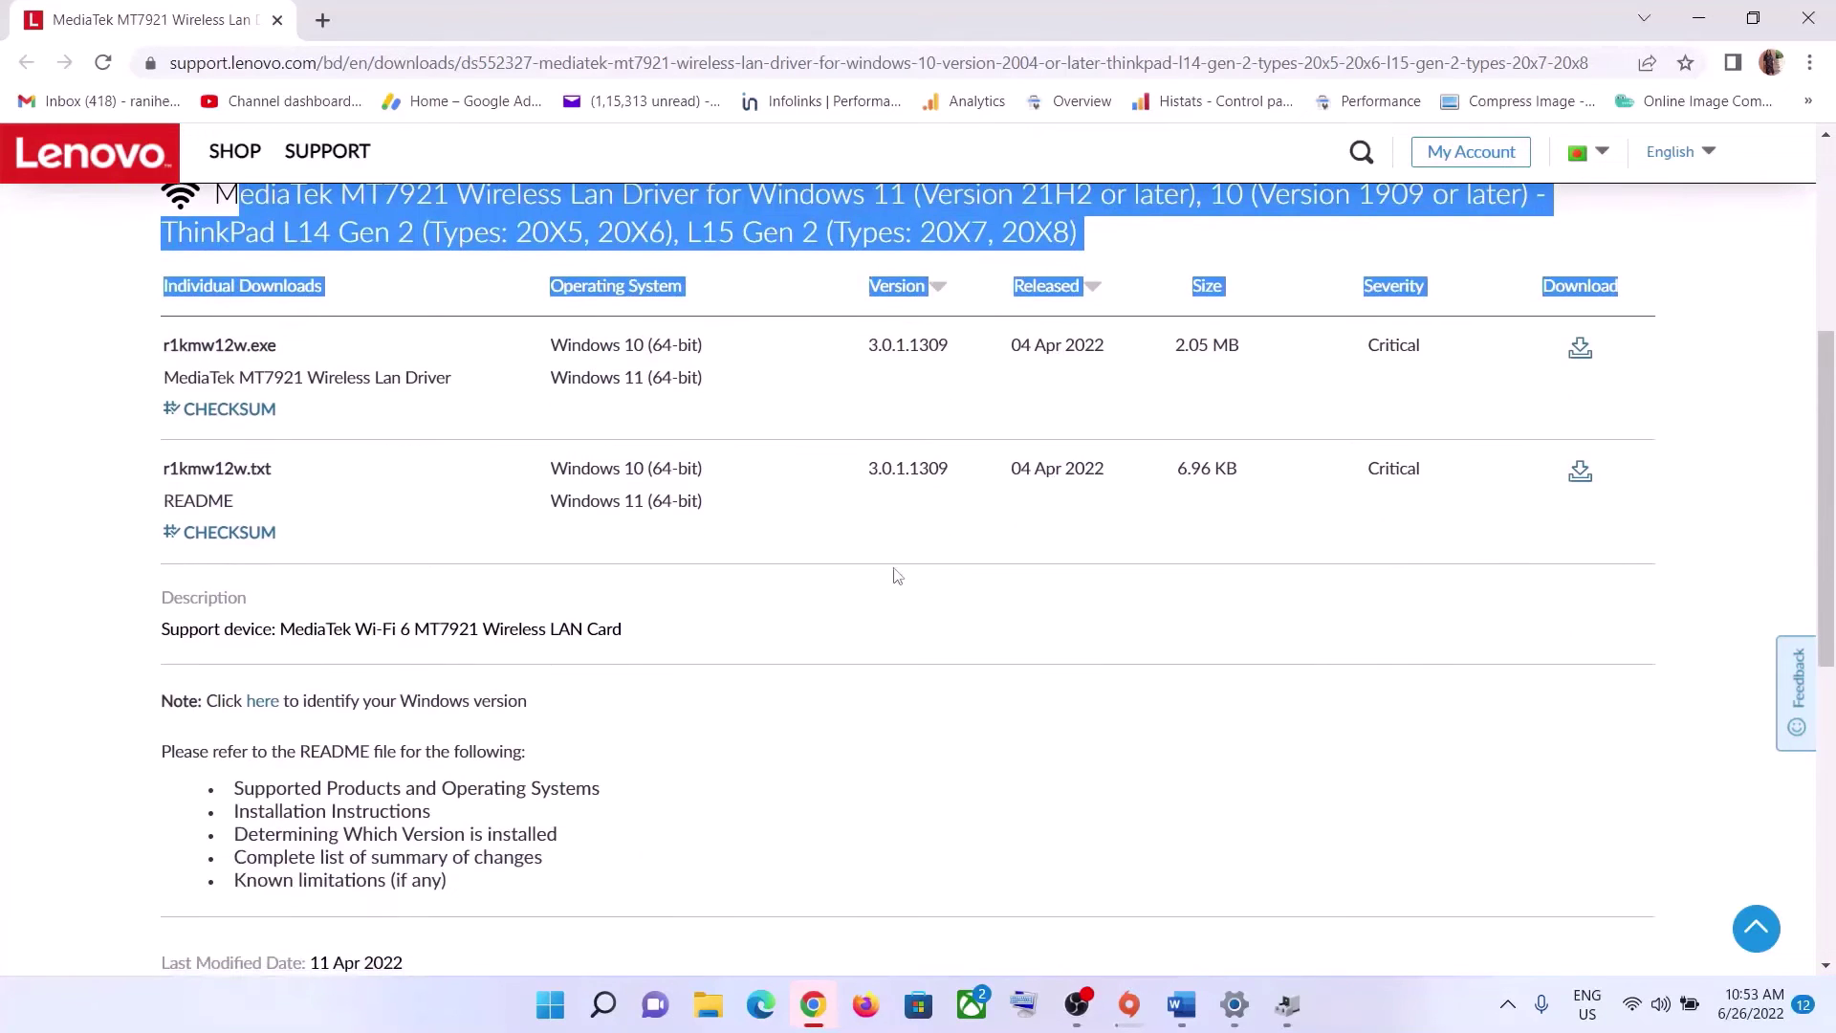
{"action": "left_click", "coordinate": [96, 508]}
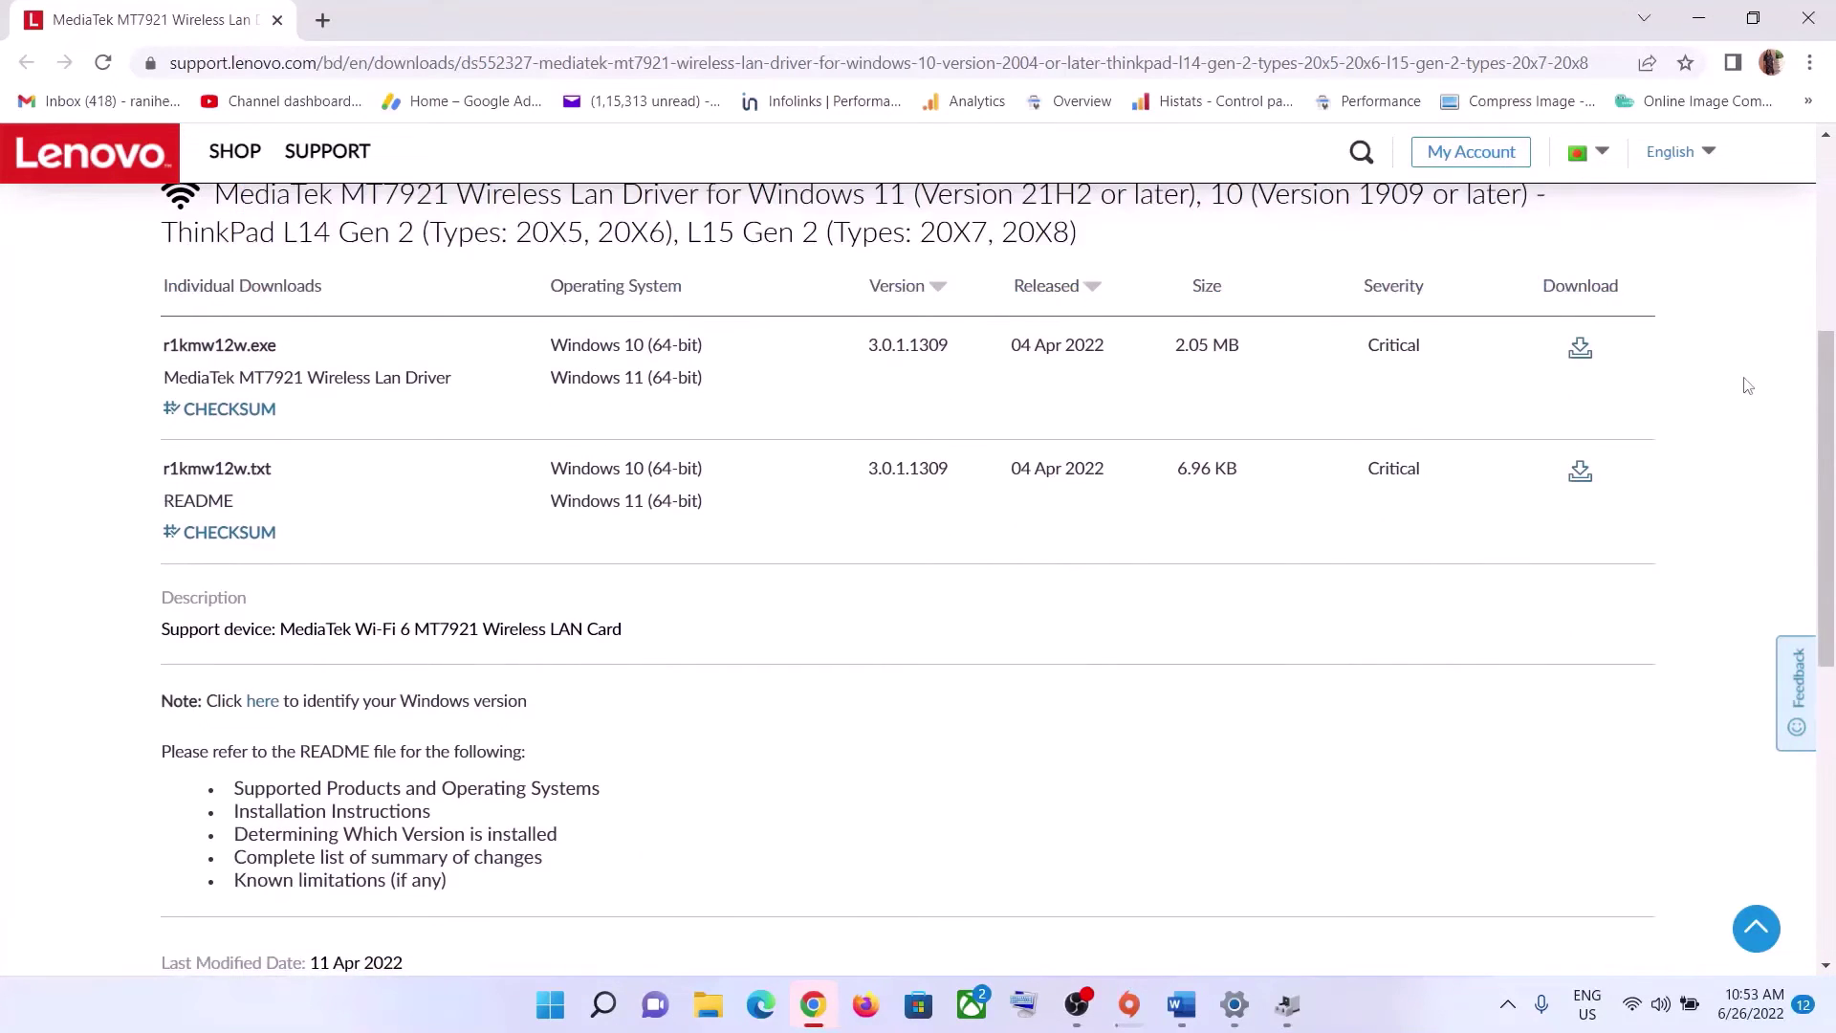
{"action": "left_click", "coordinate": [1568, 352]}
{"action": "left_click", "coordinate": [1121, 579]}
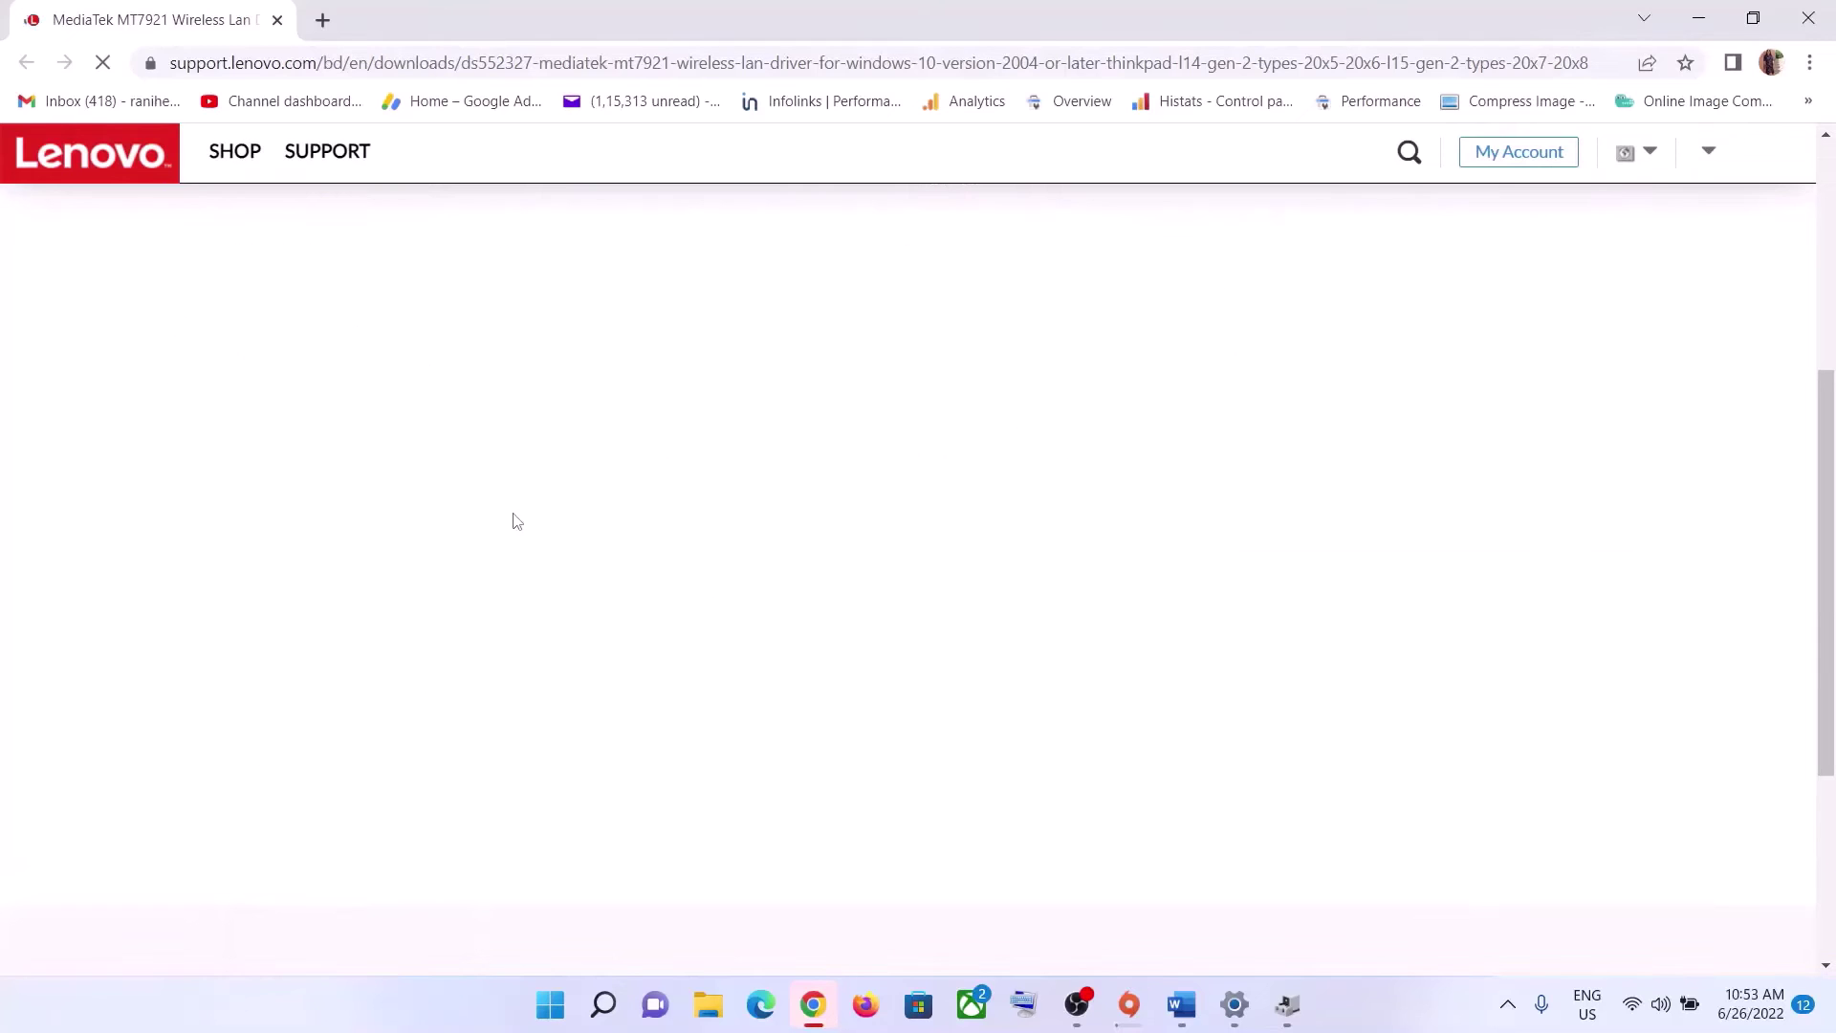
- Return to the Word document and read the part of Step 10 about going online with an Ethernet cable to install the driver
{"action": "left_click", "coordinate": [1181, 1004]}
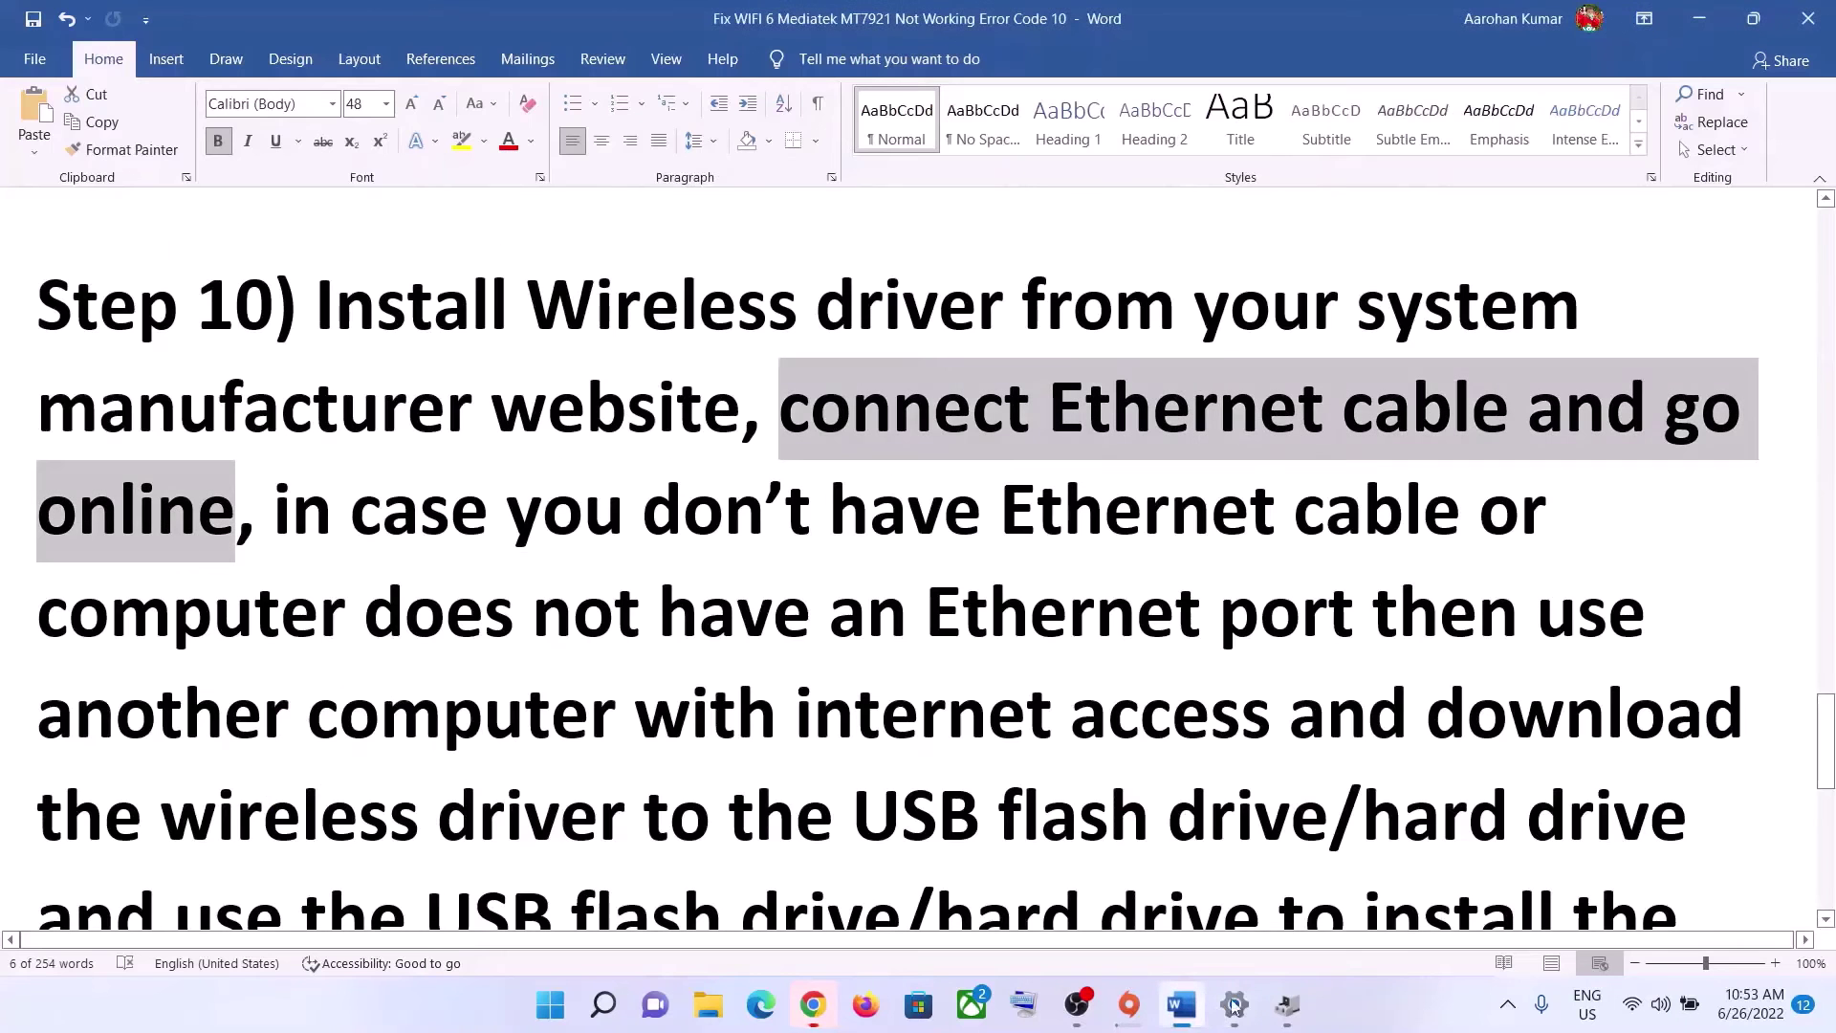
{"action": "left_click", "coordinate": [776, 468]}
{"action": "left_click_drag", "start_coordinate": [780, 411], "coordinate": [1519, 421]}
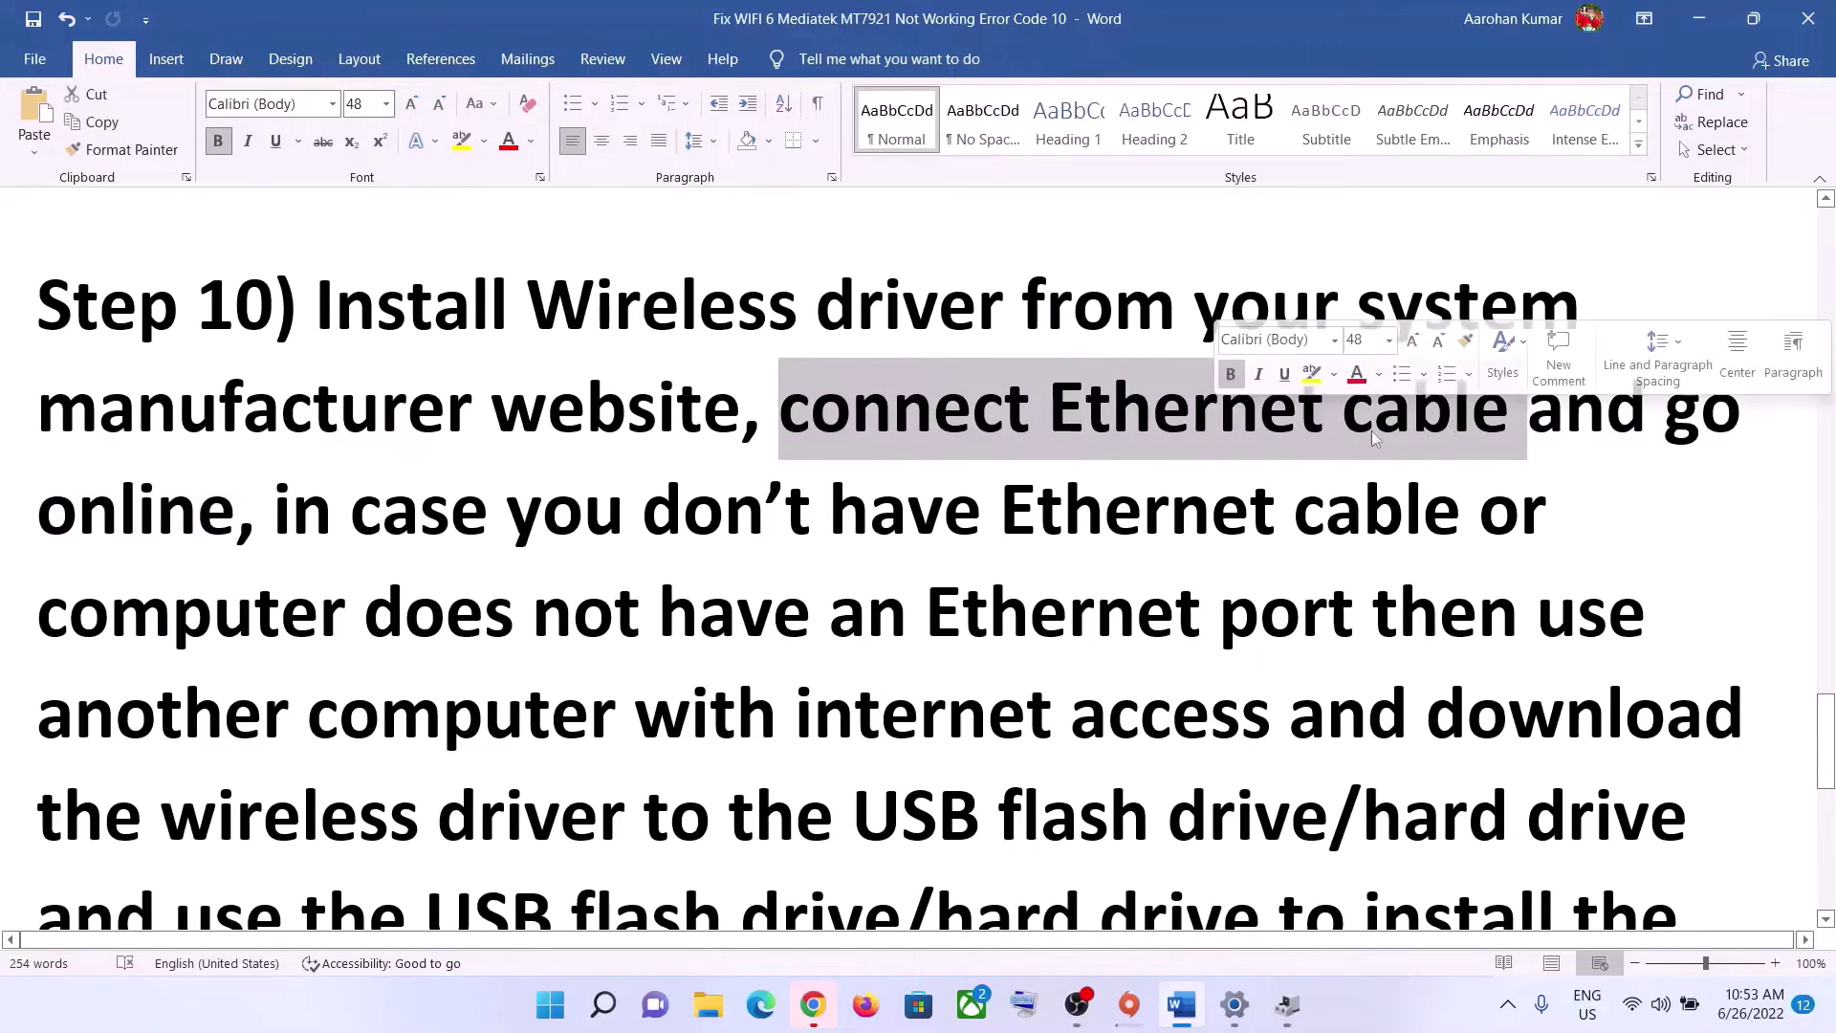
{"action": "left_click", "coordinate": [1050, 411]}
{"action": "left_click_drag", "start_coordinate": [1049, 411], "coordinate": [999, 516]}
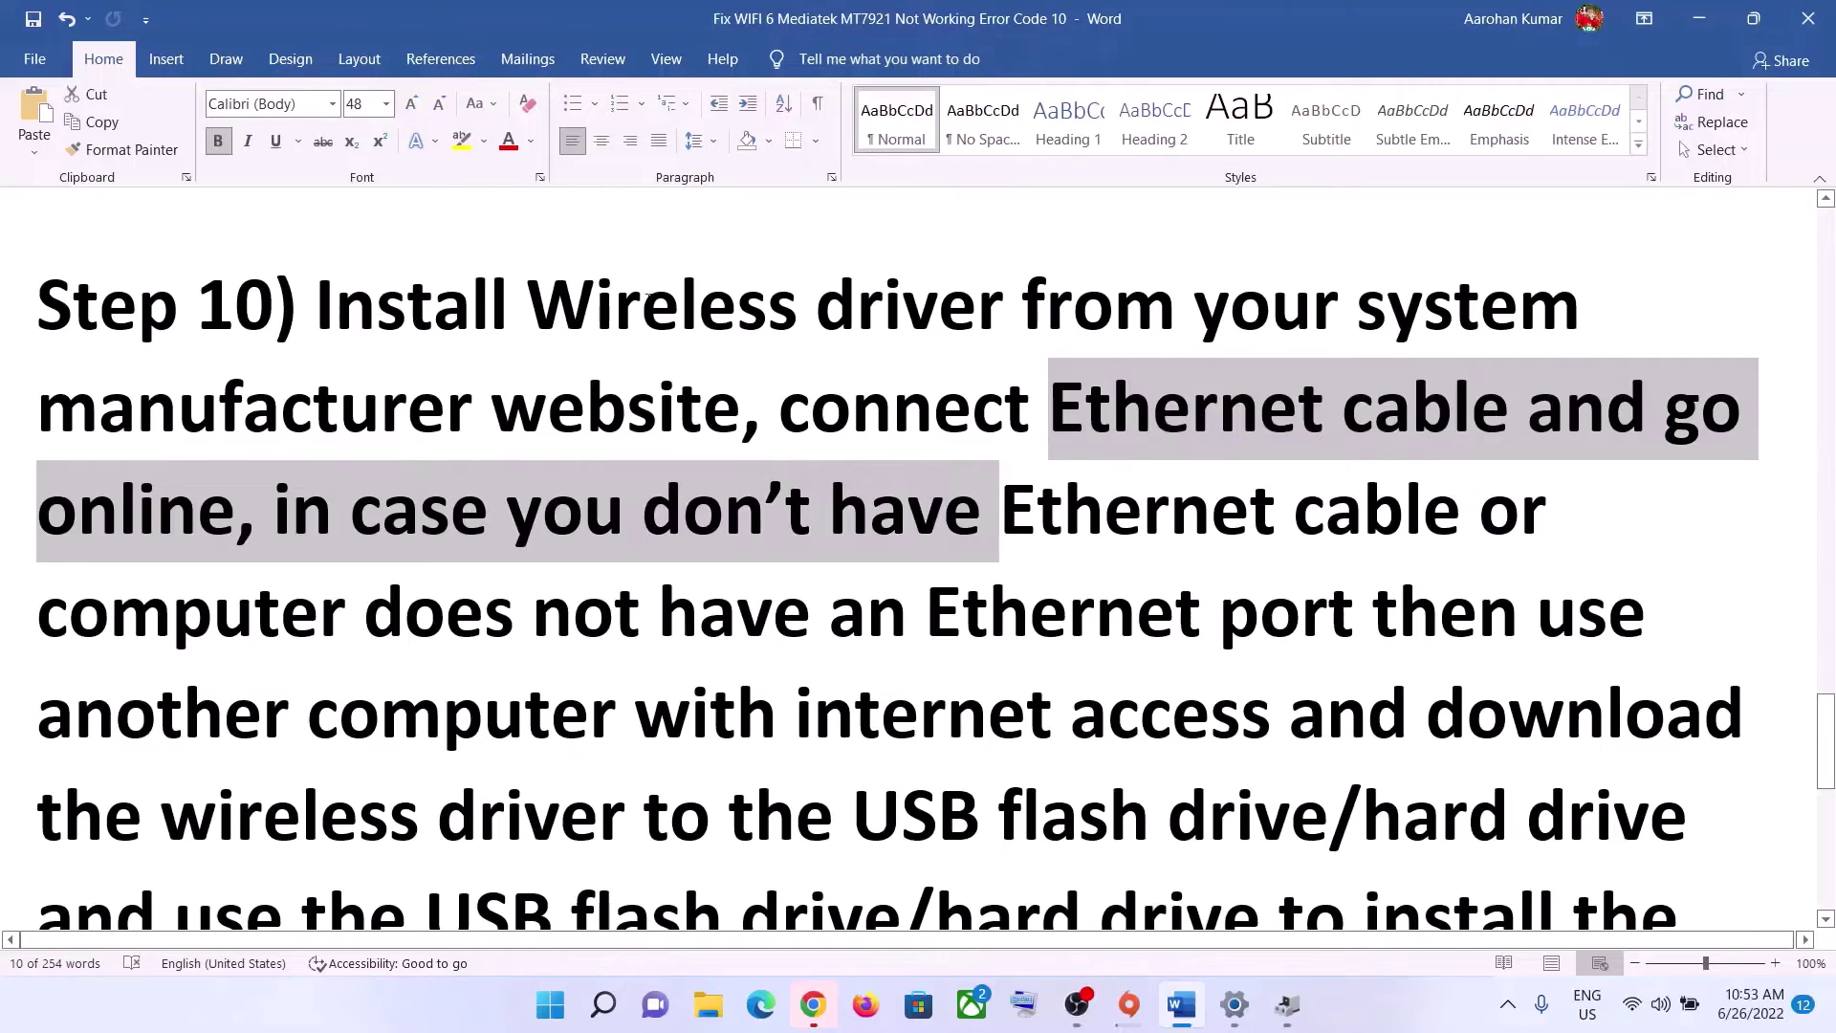
{"action": "left_click_drag", "start_coordinate": [320, 307], "coordinate": [1007, 306]}
{"action": "left_click_drag", "start_coordinate": [1004, 411], "coordinate": [36, 411]}
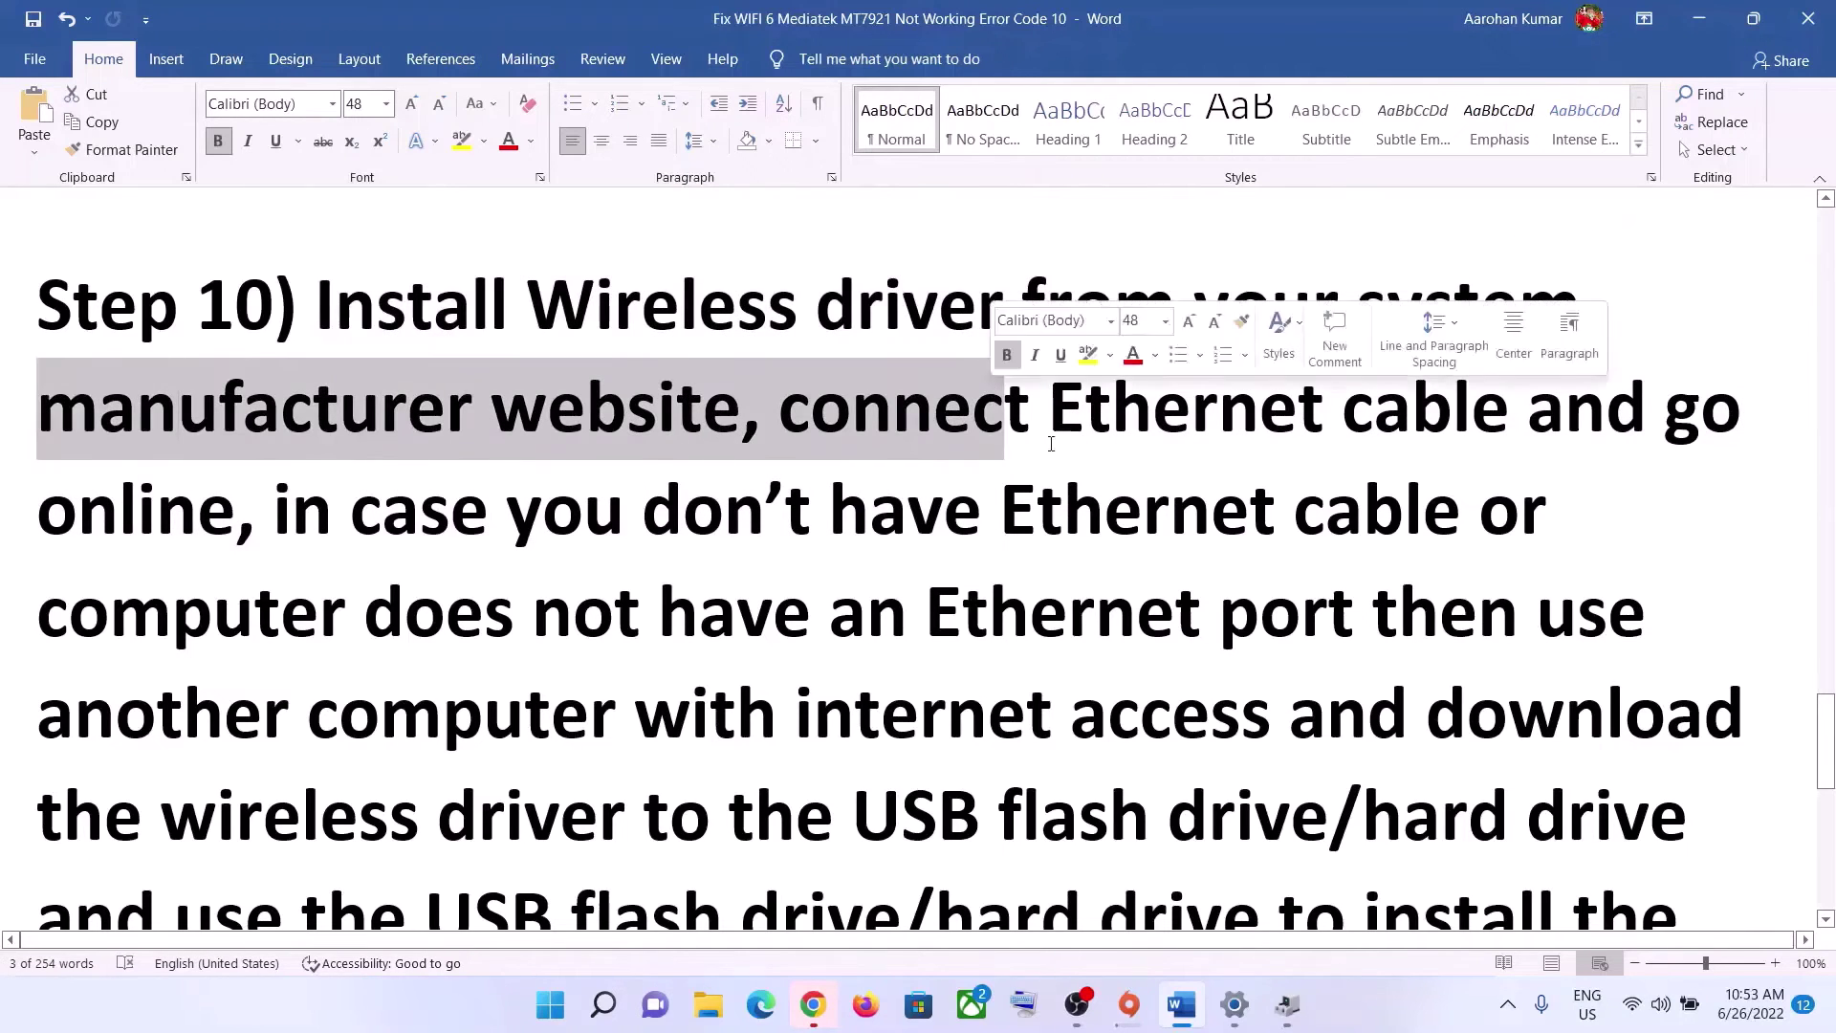
{"action": "scroll", "coordinate": [1078, 563], "scroll_direction": "down", "scroll_amount": 1}
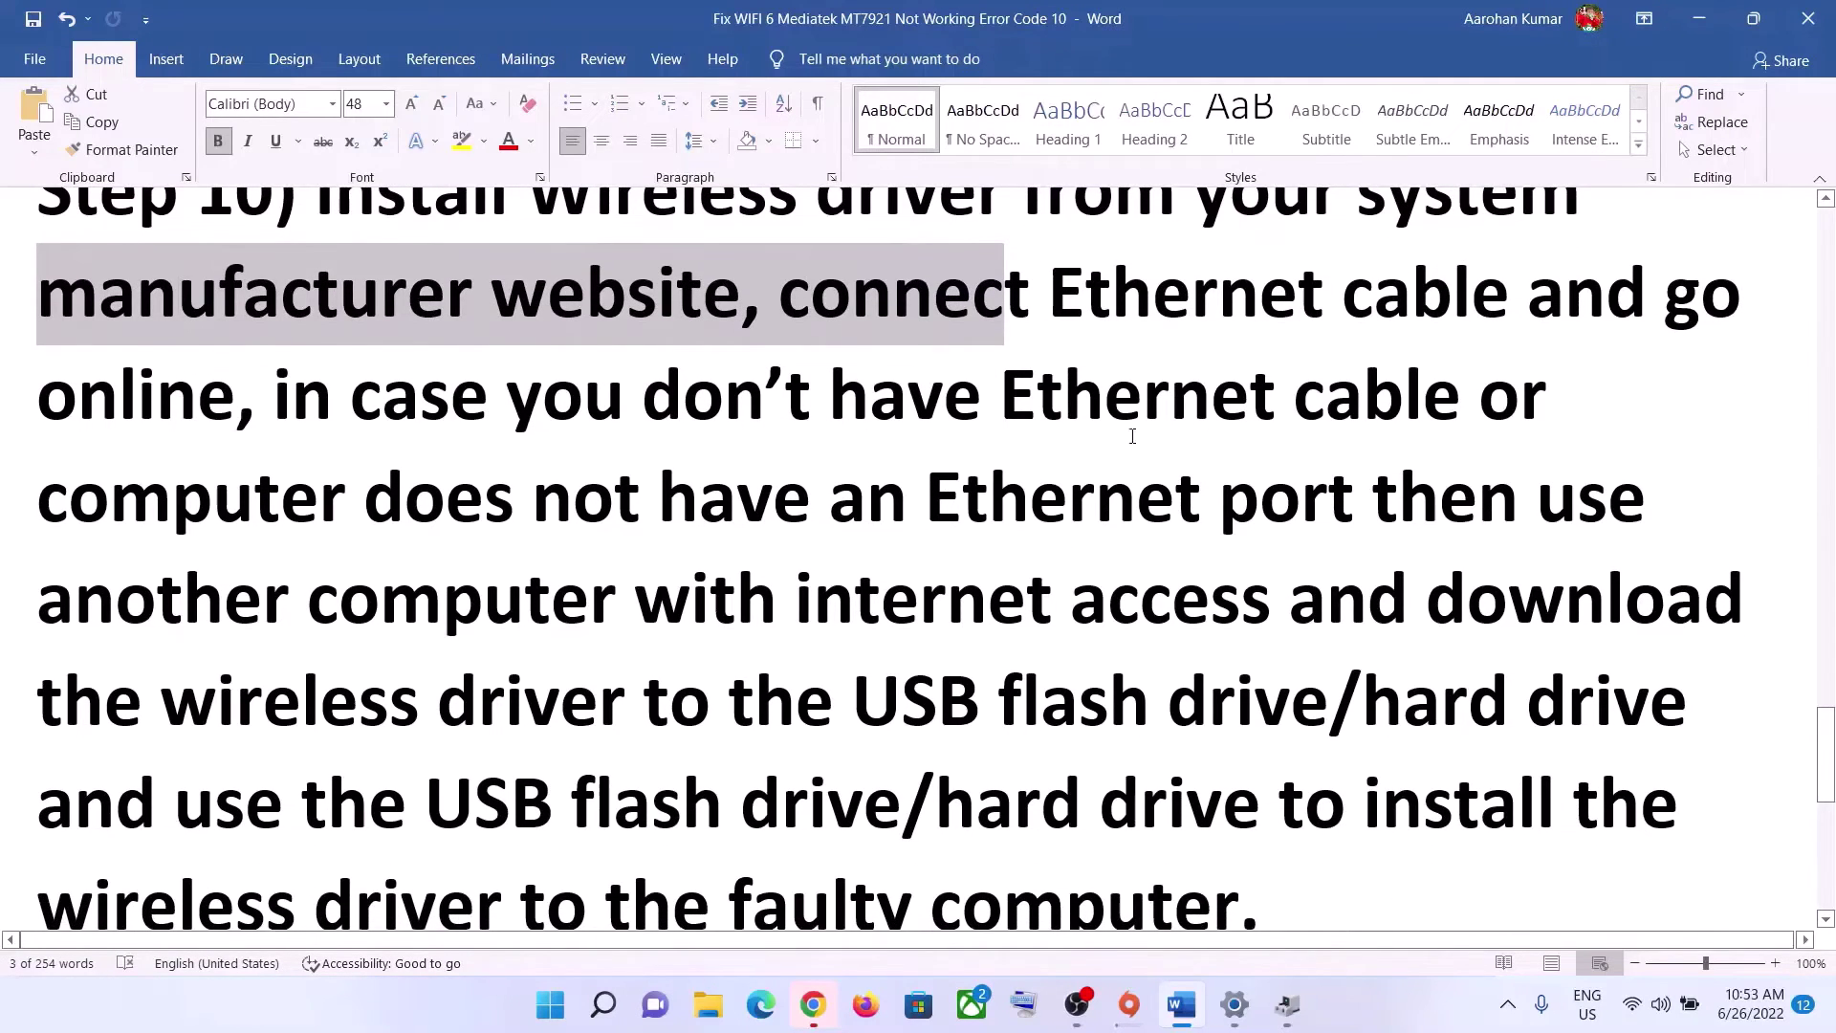
{"action": "left_click_drag", "start_coordinate": [1002, 397], "coordinate": [1477, 397]}
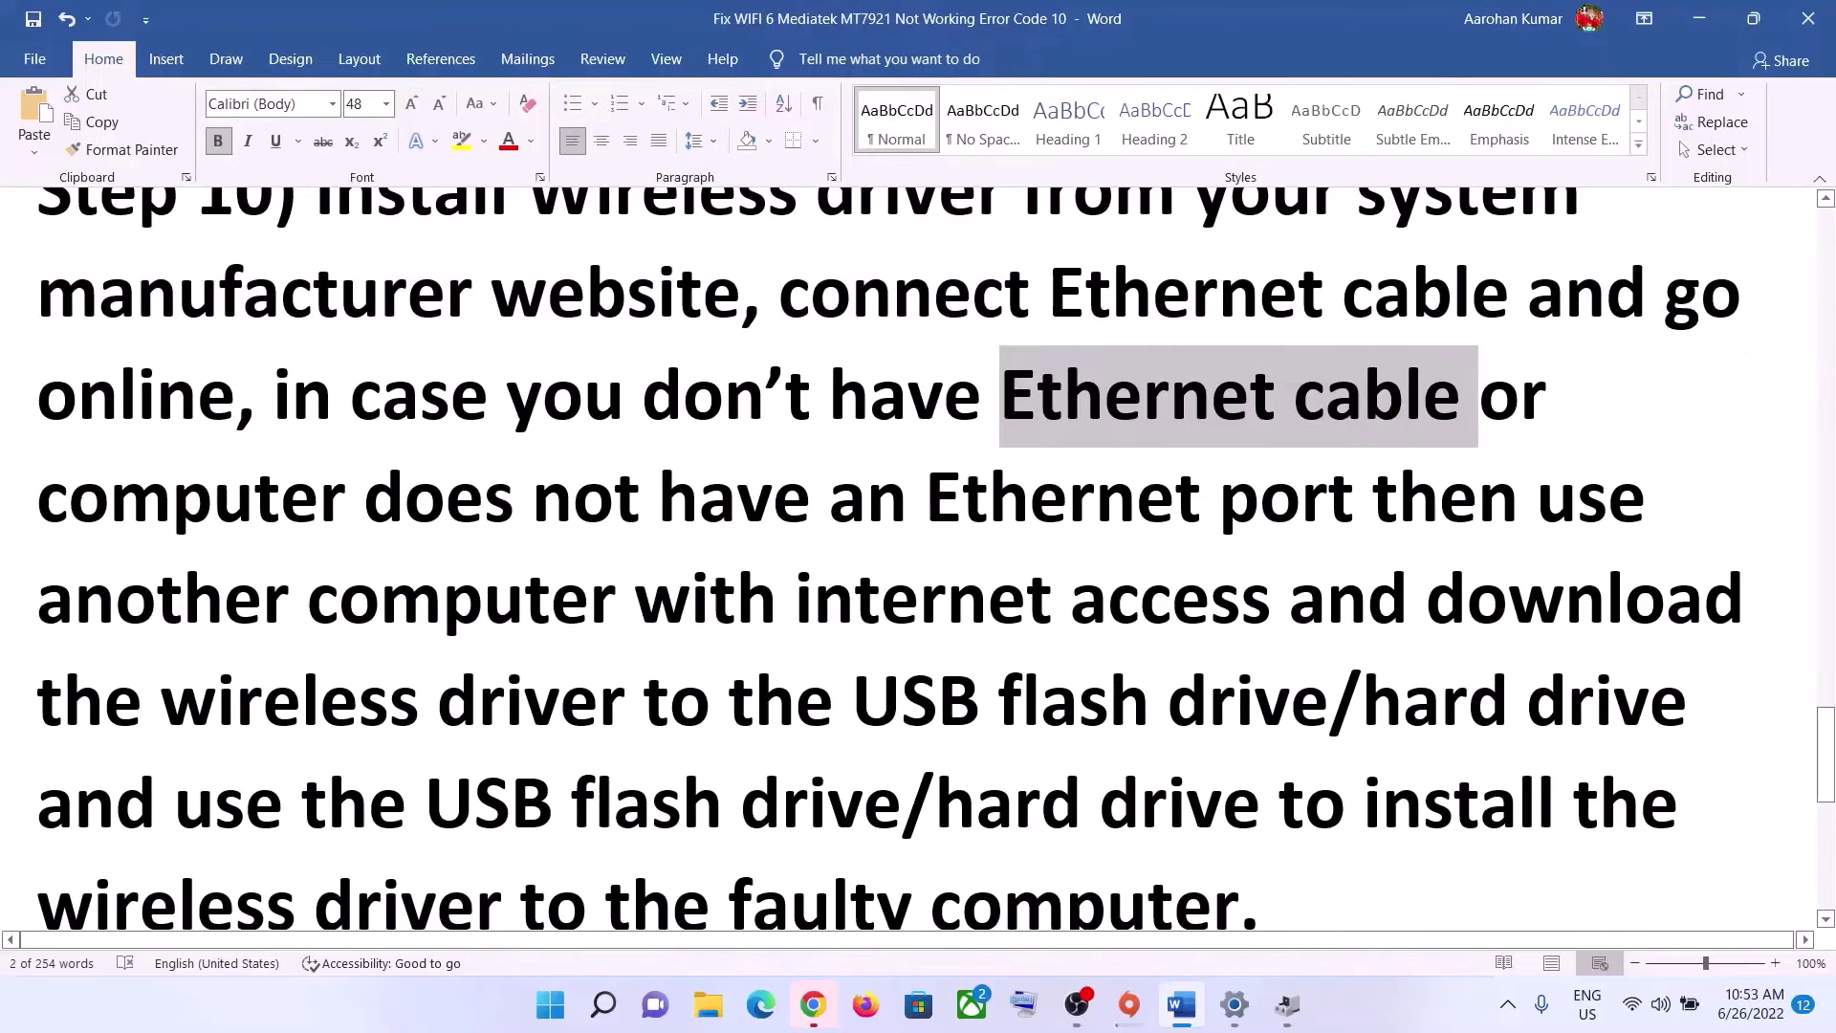
- Read the rest of Step 10 about downloading the wireless driver on another computer and transferring it with a USB flash drive or hard drive
{"action": "left_click_drag", "start_coordinate": [38, 497], "coordinate": [1370, 498]}
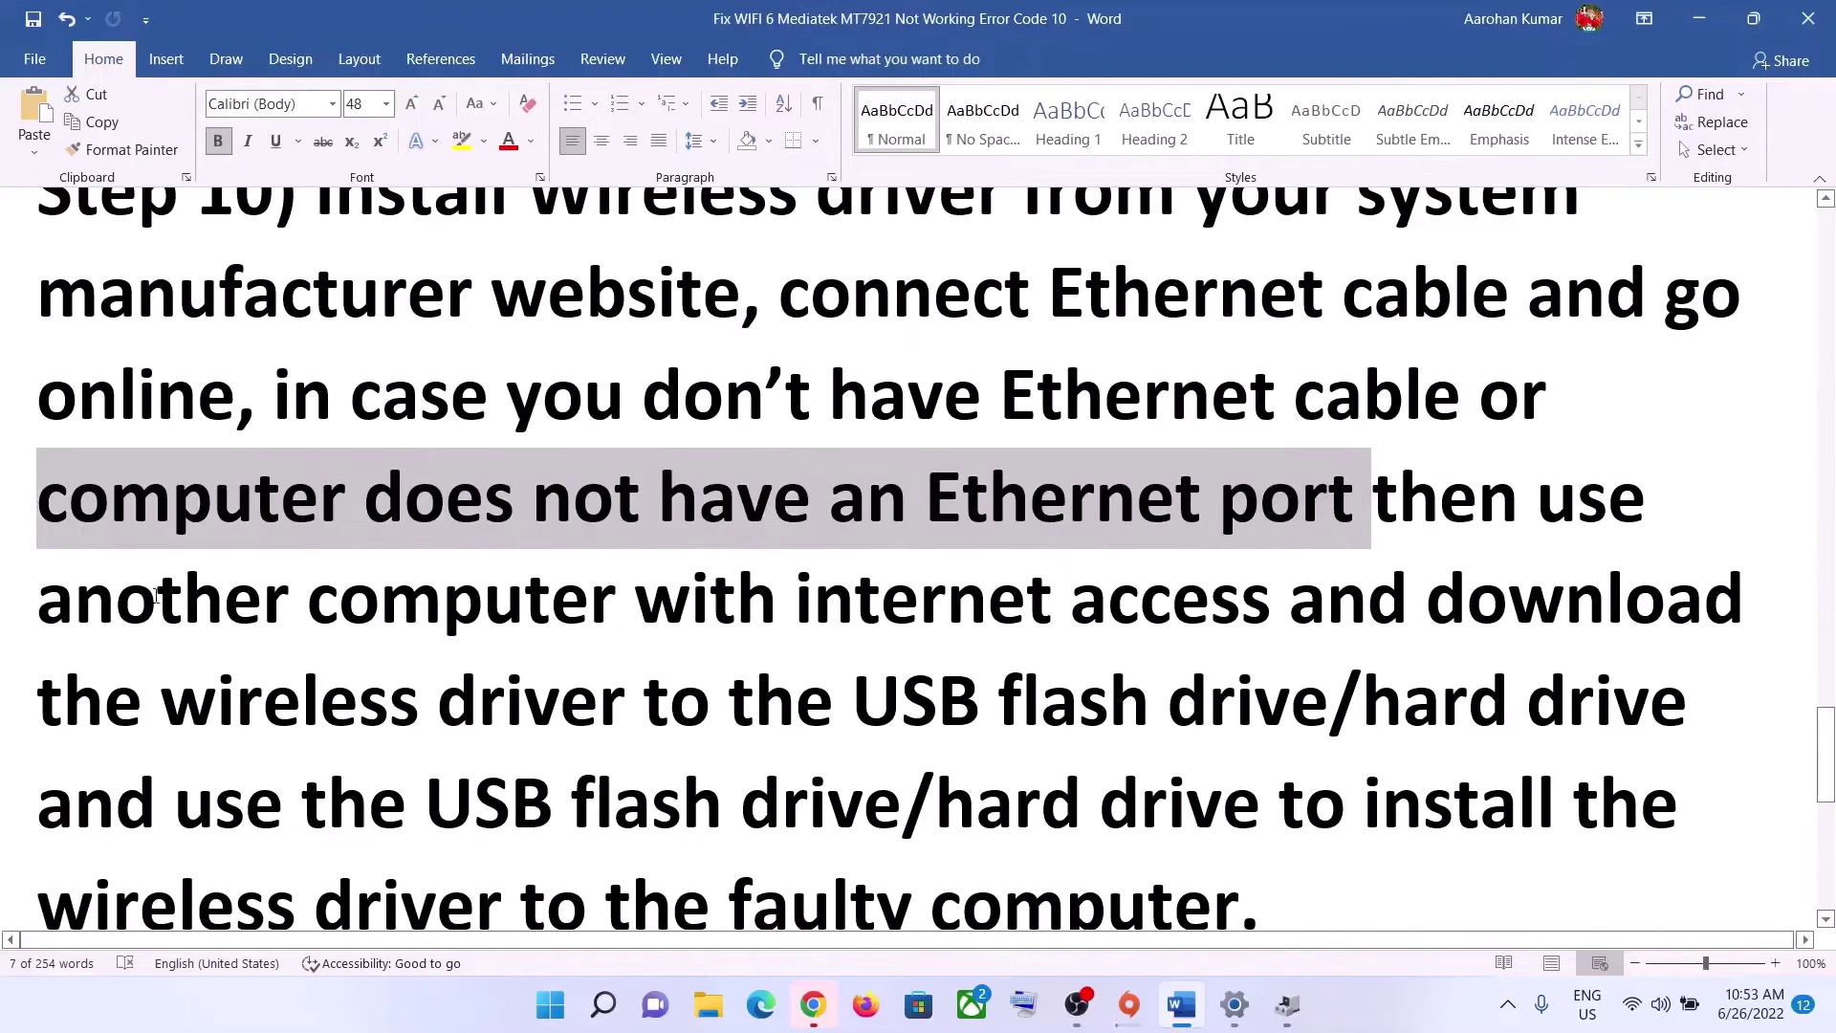
{"action": "left_click_drag", "start_coordinate": [40, 618], "coordinate": [1212, 607]}
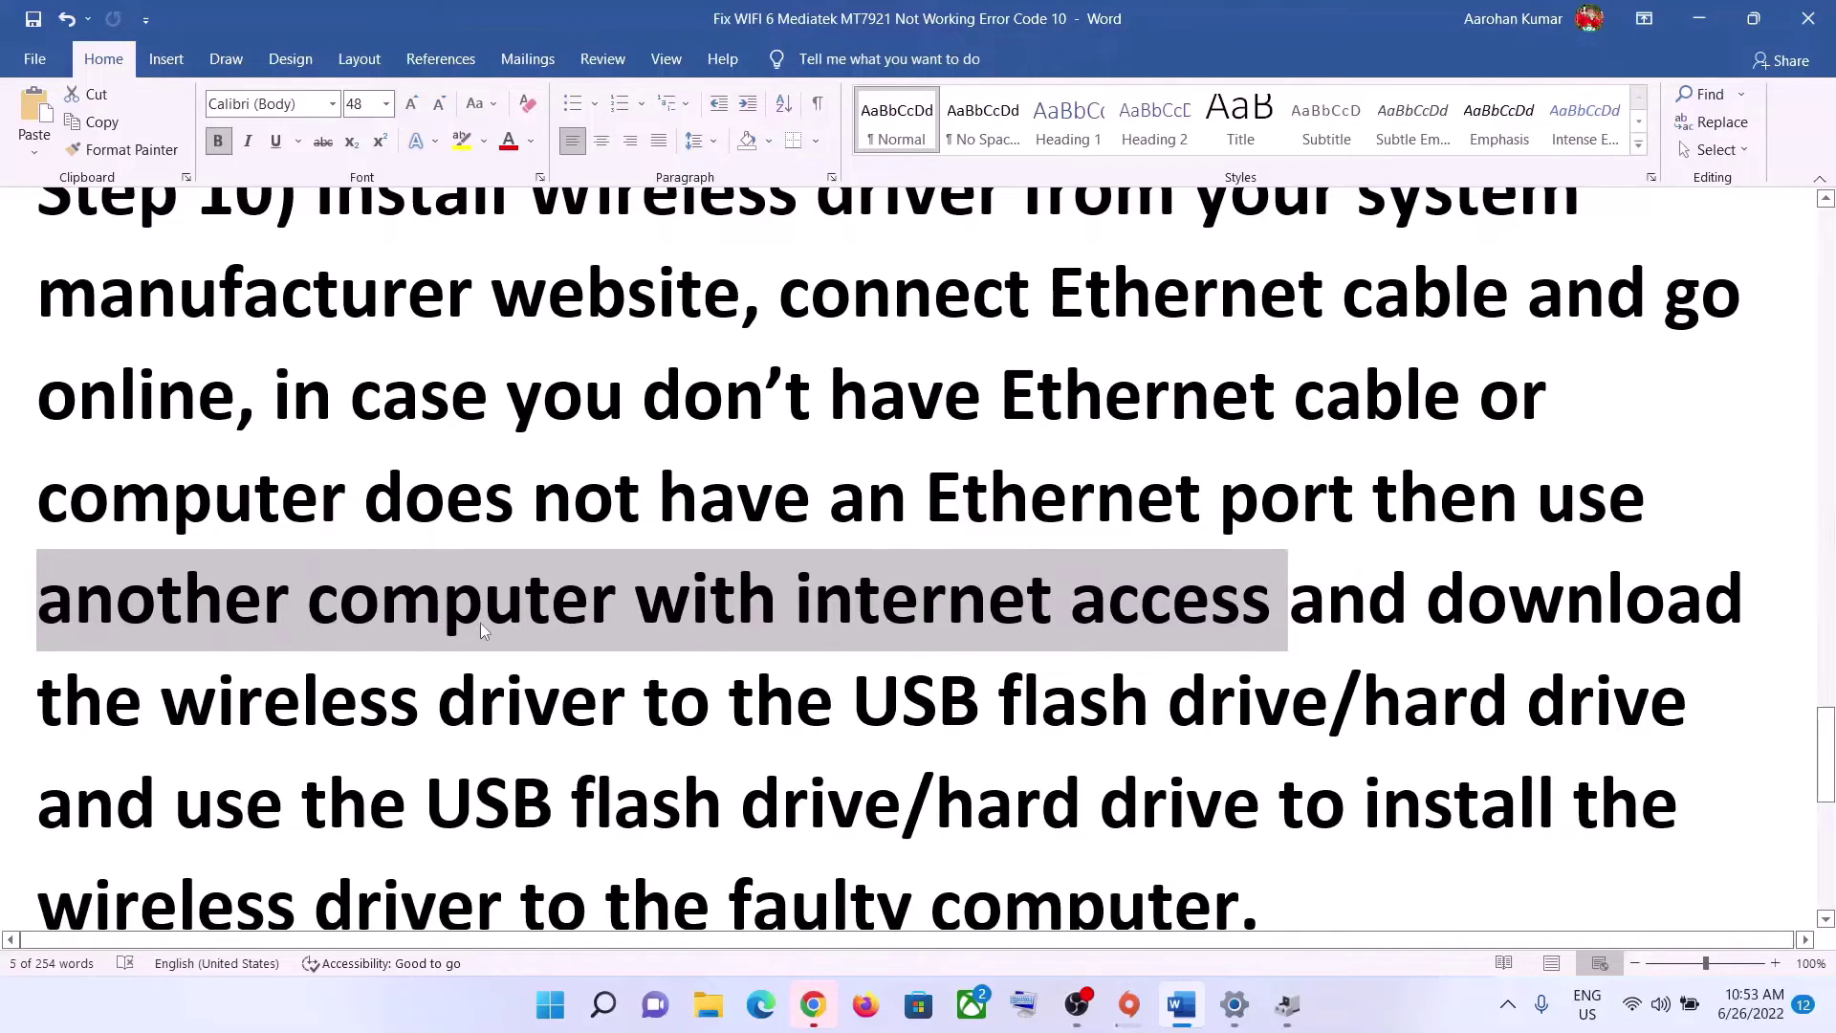
{"action": "left_click", "coordinate": [989, 602]}
{"action": "left_click_drag", "start_coordinate": [1288, 602], "coordinate": [1075, 707]}
{"action": "scroll", "coordinate": [1075, 574], "scroll_direction": "down", "scroll_amount": 2}
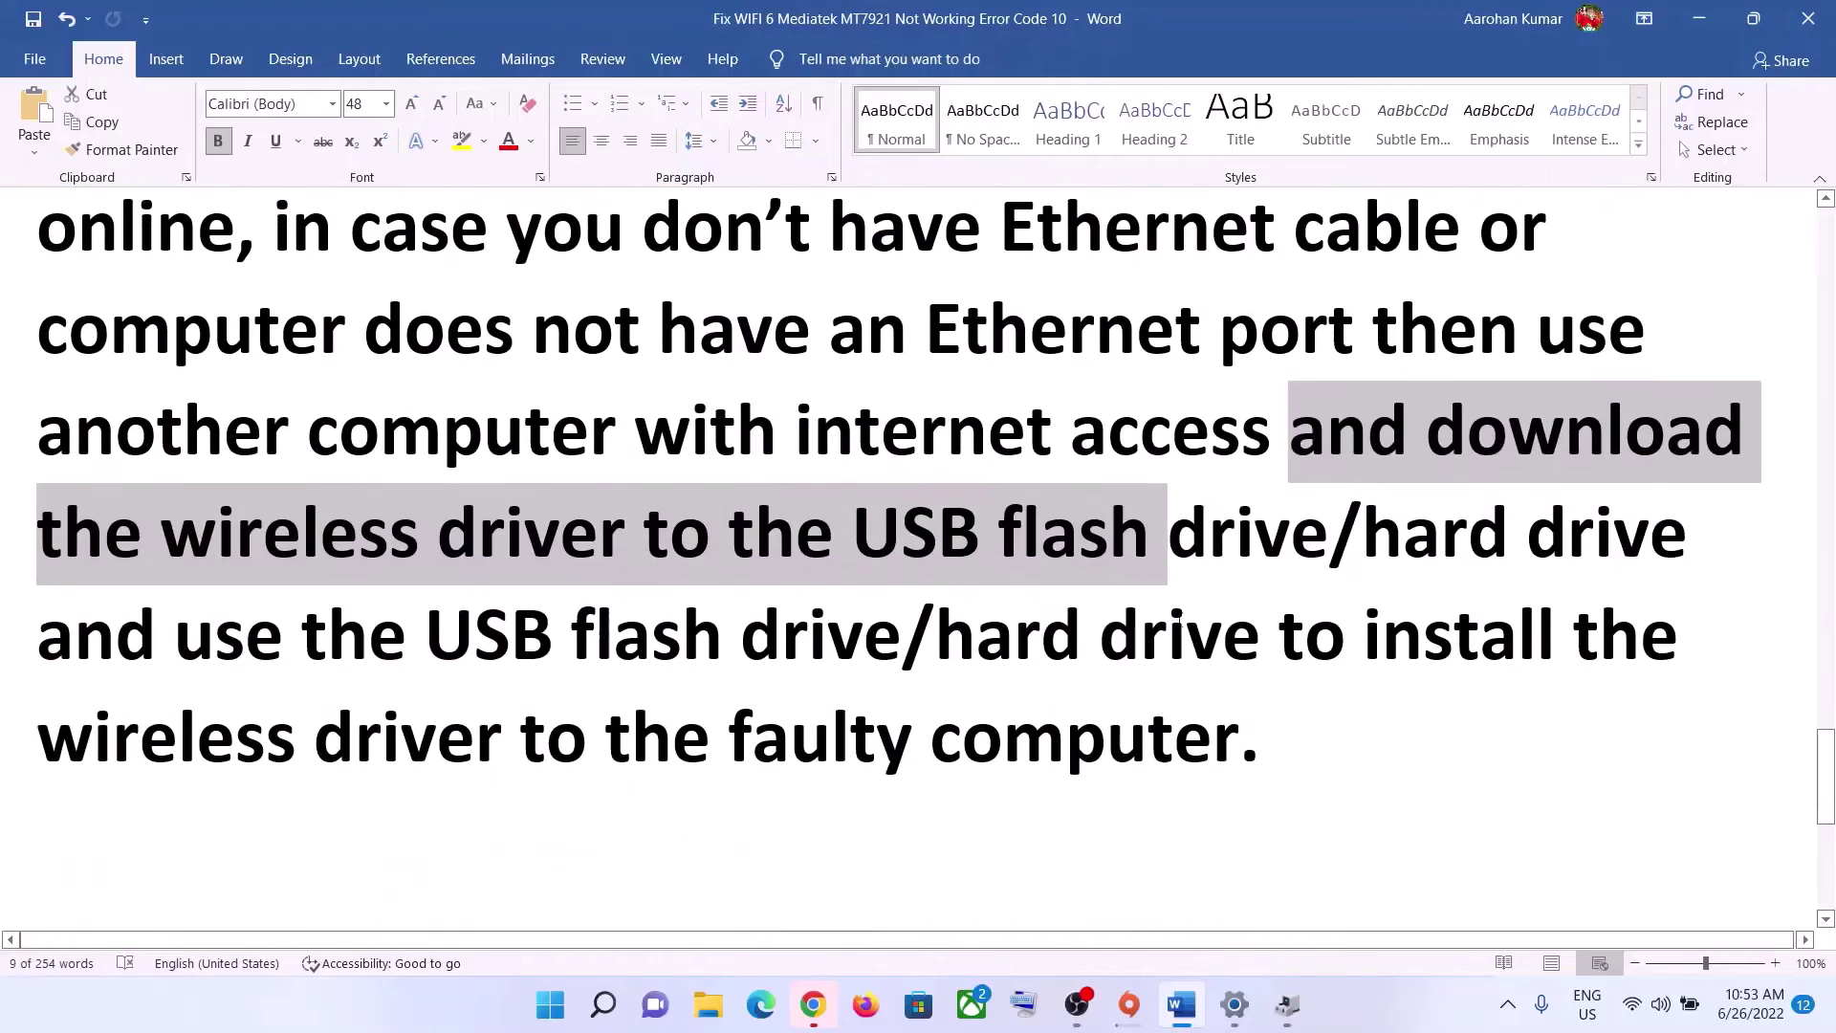
{"action": "left_click", "coordinate": [1209, 531]}
{"action": "left_click_drag", "start_coordinate": [853, 531], "coordinate": [1280, 633]}
{"action": "left_click", "coordinate": [382, 750]}
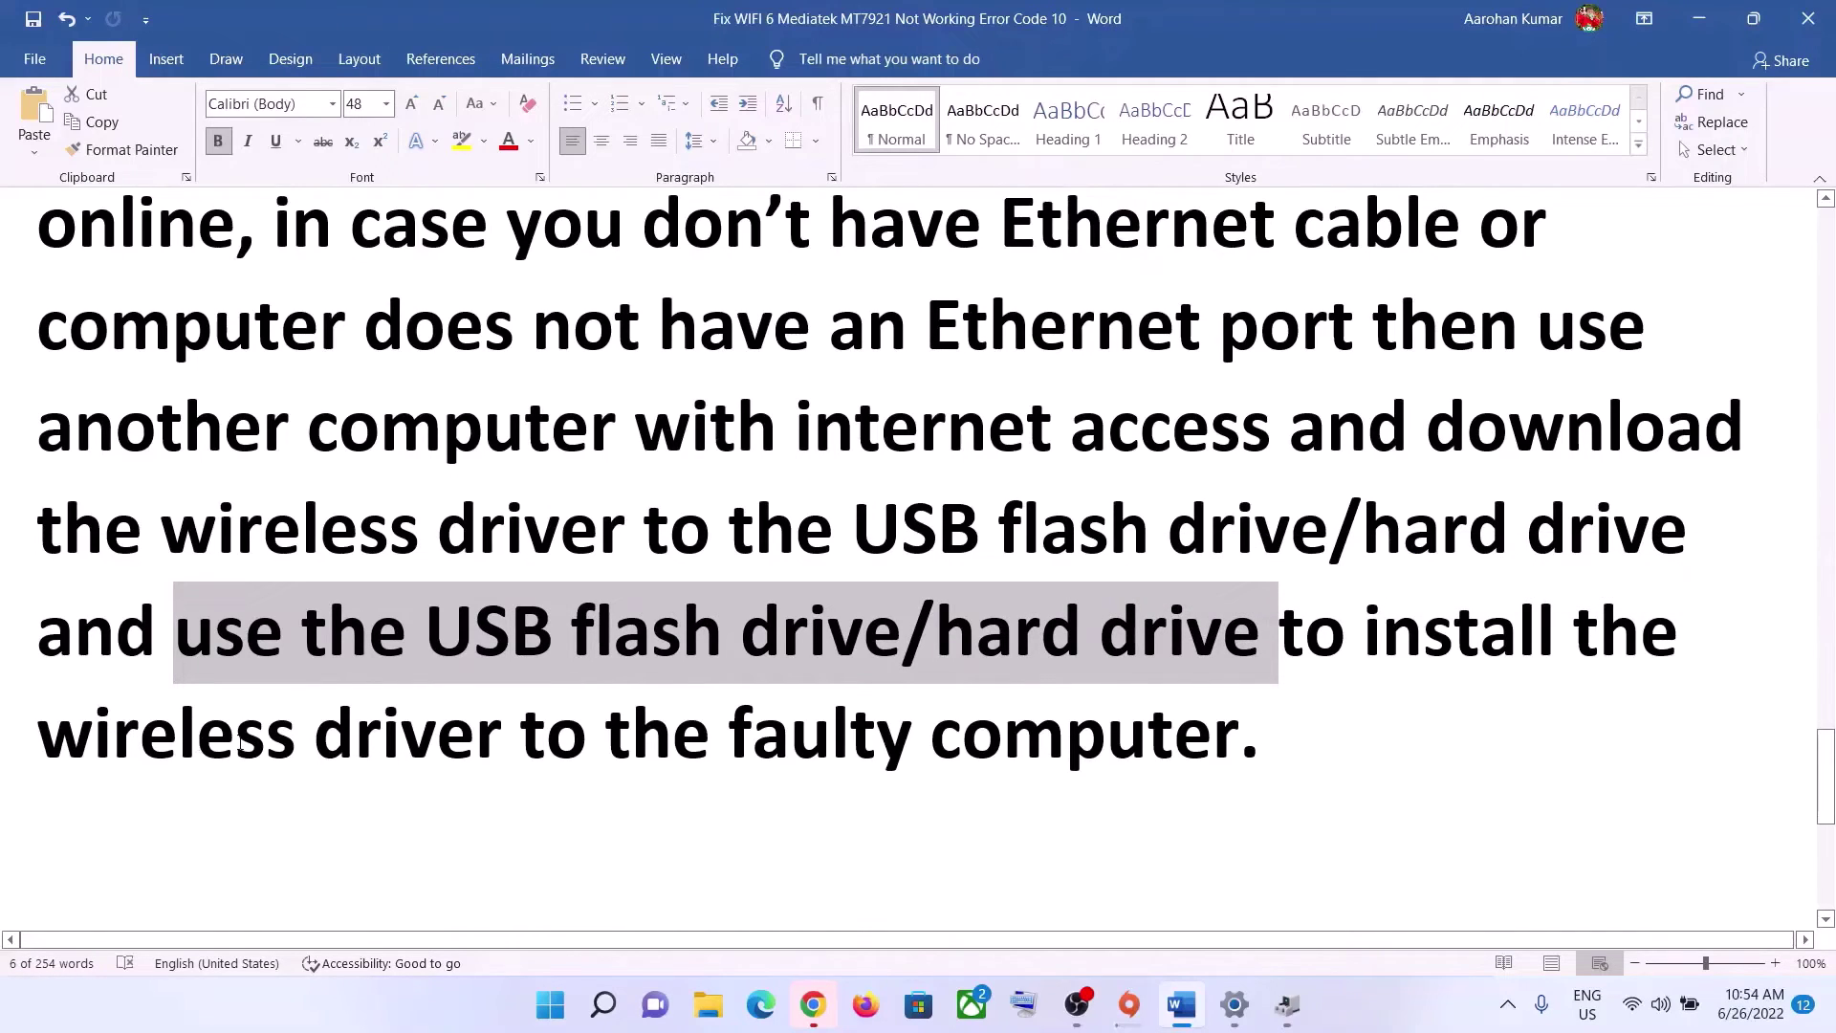
{"action": "left_click", "coordinate": [547, 727]}
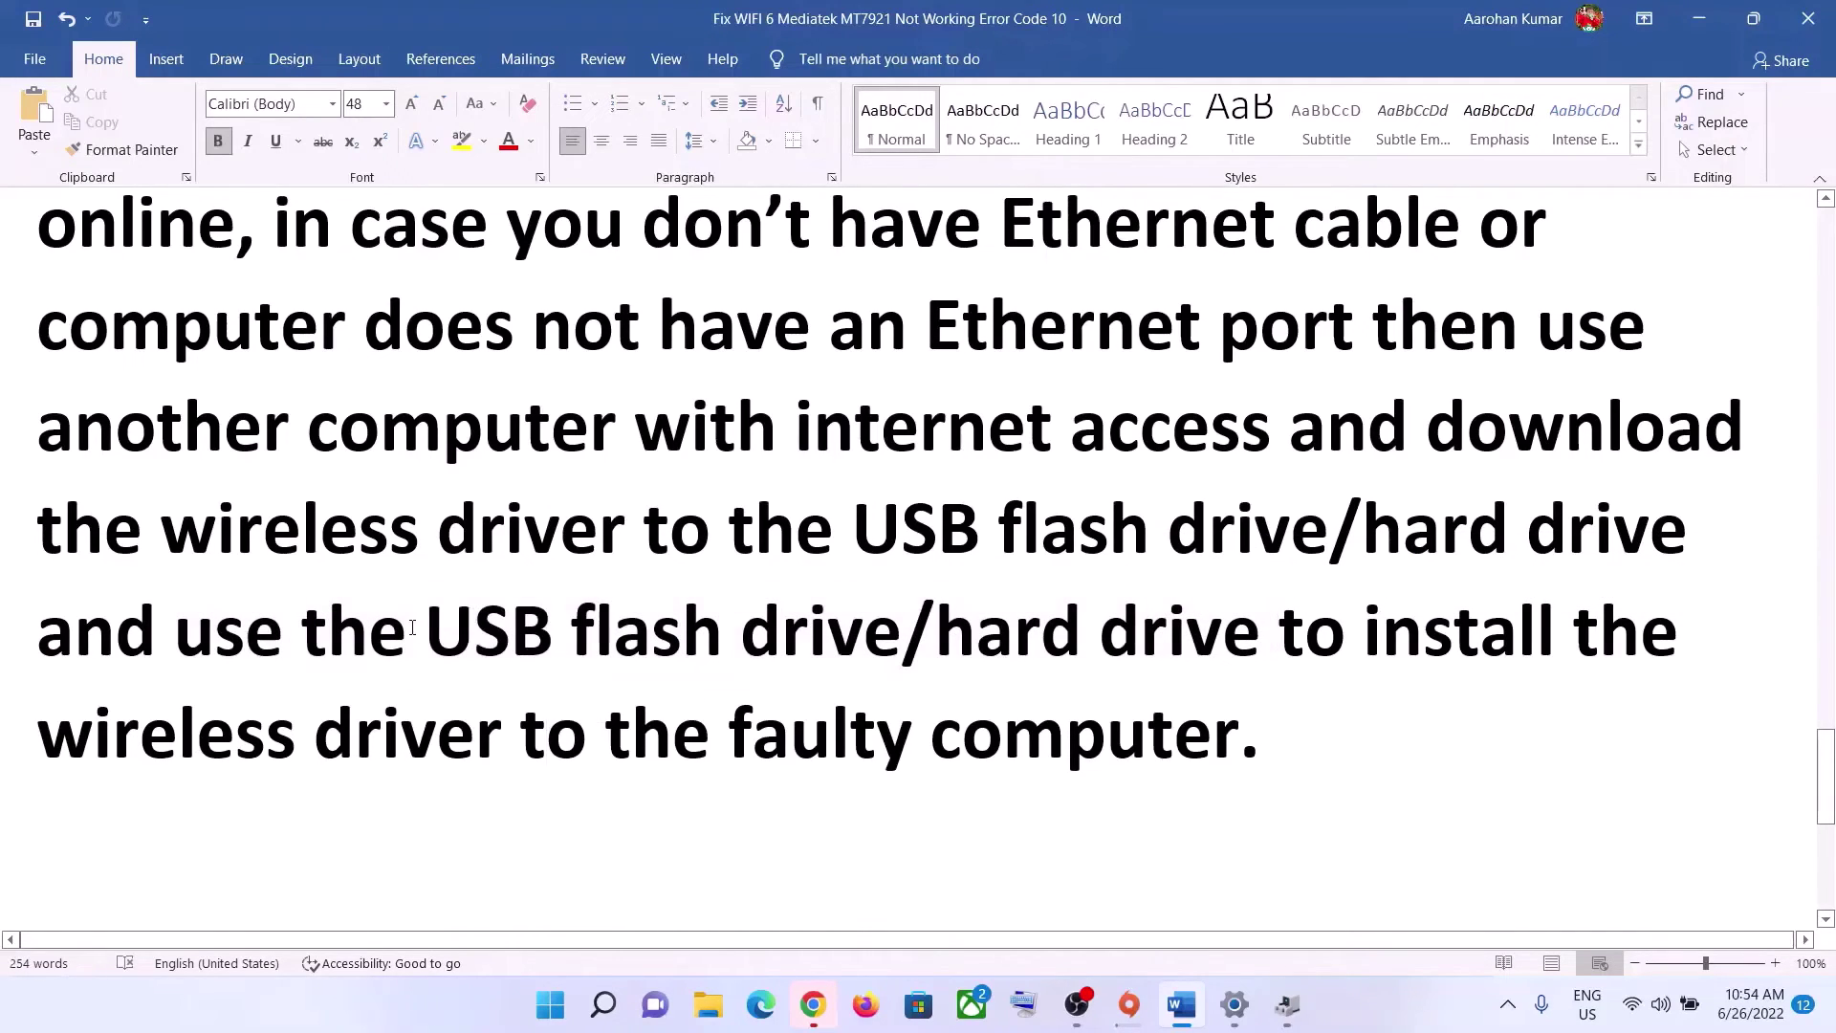
{"action": "left_click_drag", "start_coordinate": [412, 627], "coordinate": [1280, 633]}
{"action": "left_click", "coordinate": [328, 631]}
- Switch to Lenovo's driver page in Chrome, download r1kmw12w.exe and keep the blocked file
{"action": "left_click", "coordinate": [813, 1004]}
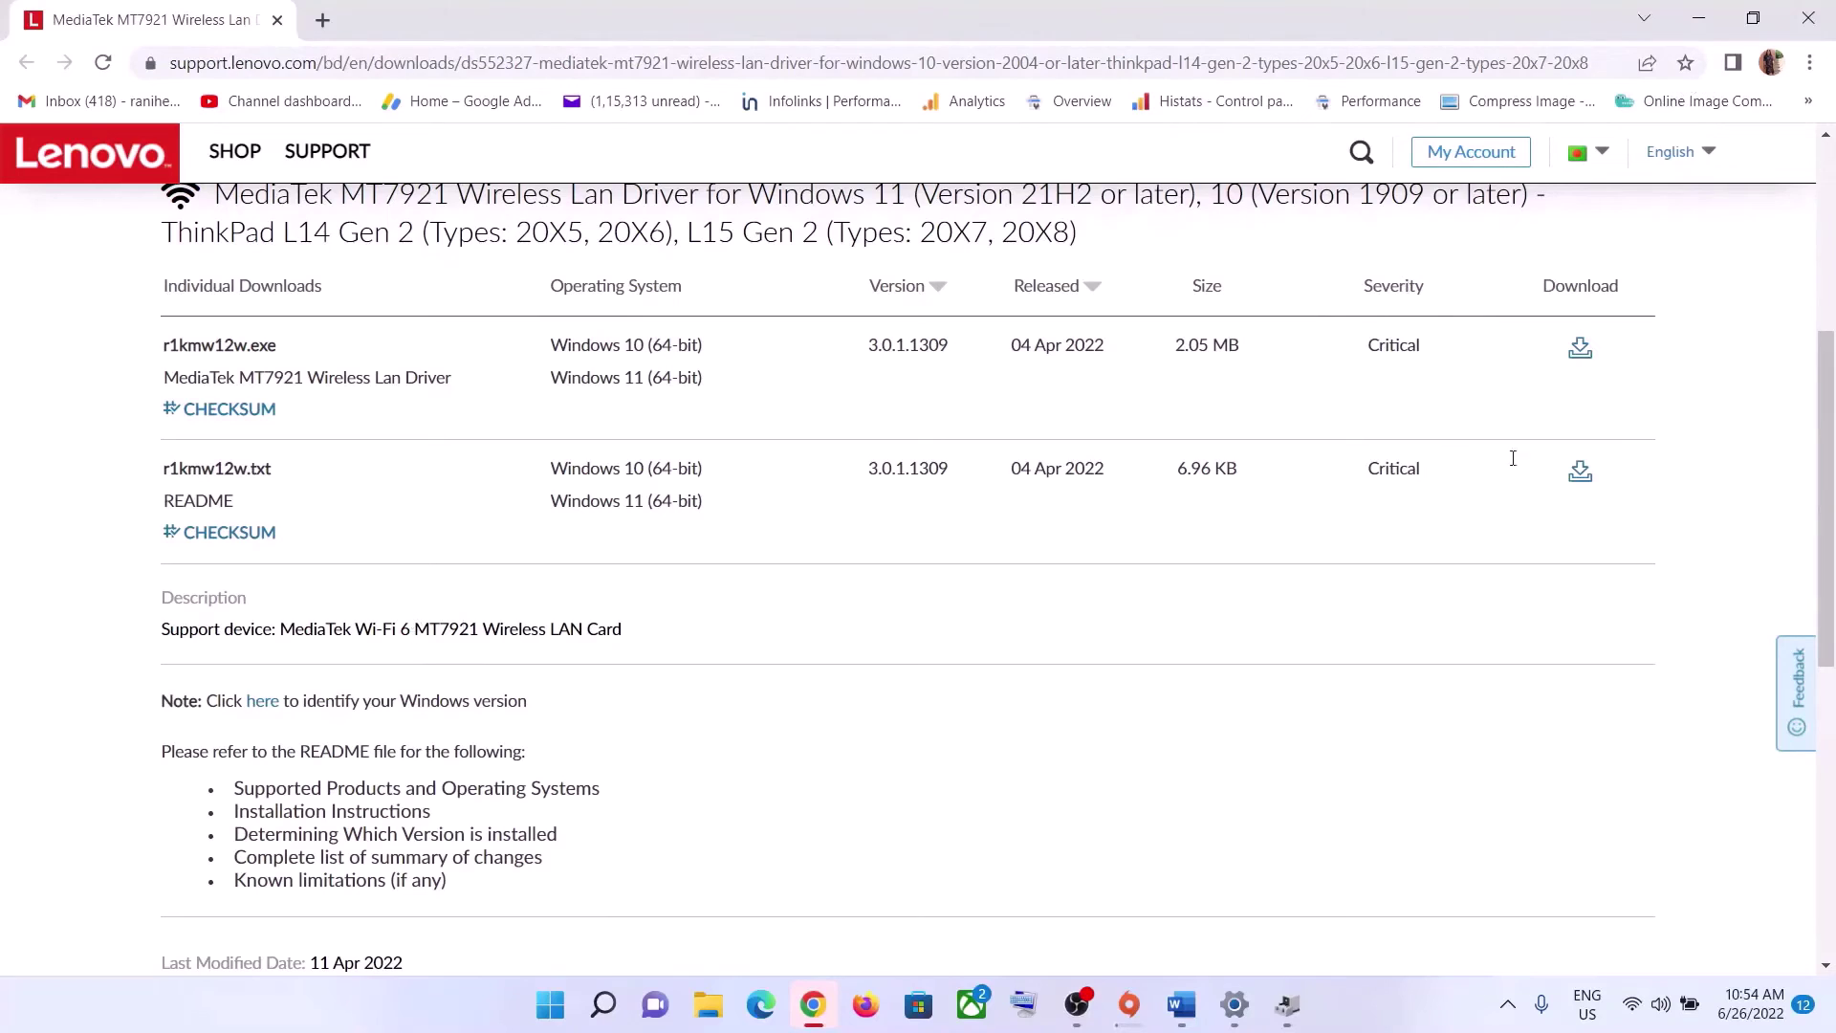
{"action": "left_click", "coordinate": [1583, 351]}
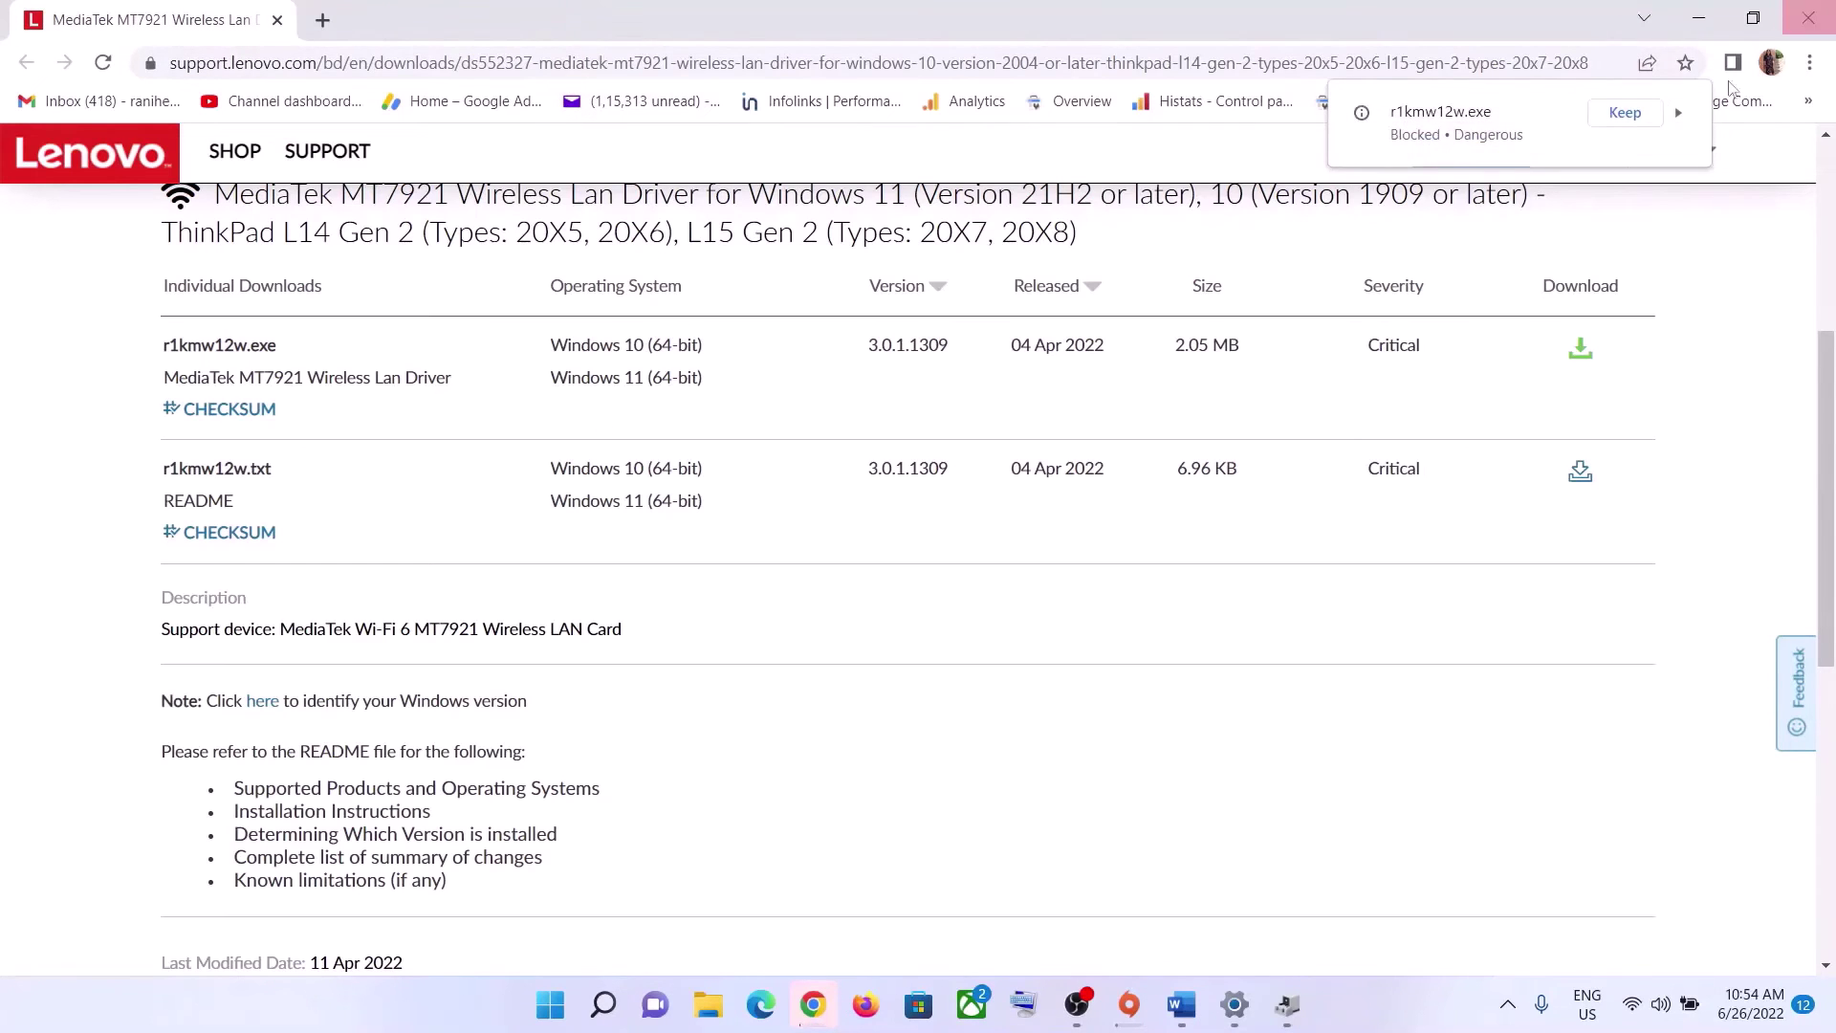
{"action": "left_click", "coordinate": [1625, 112]}
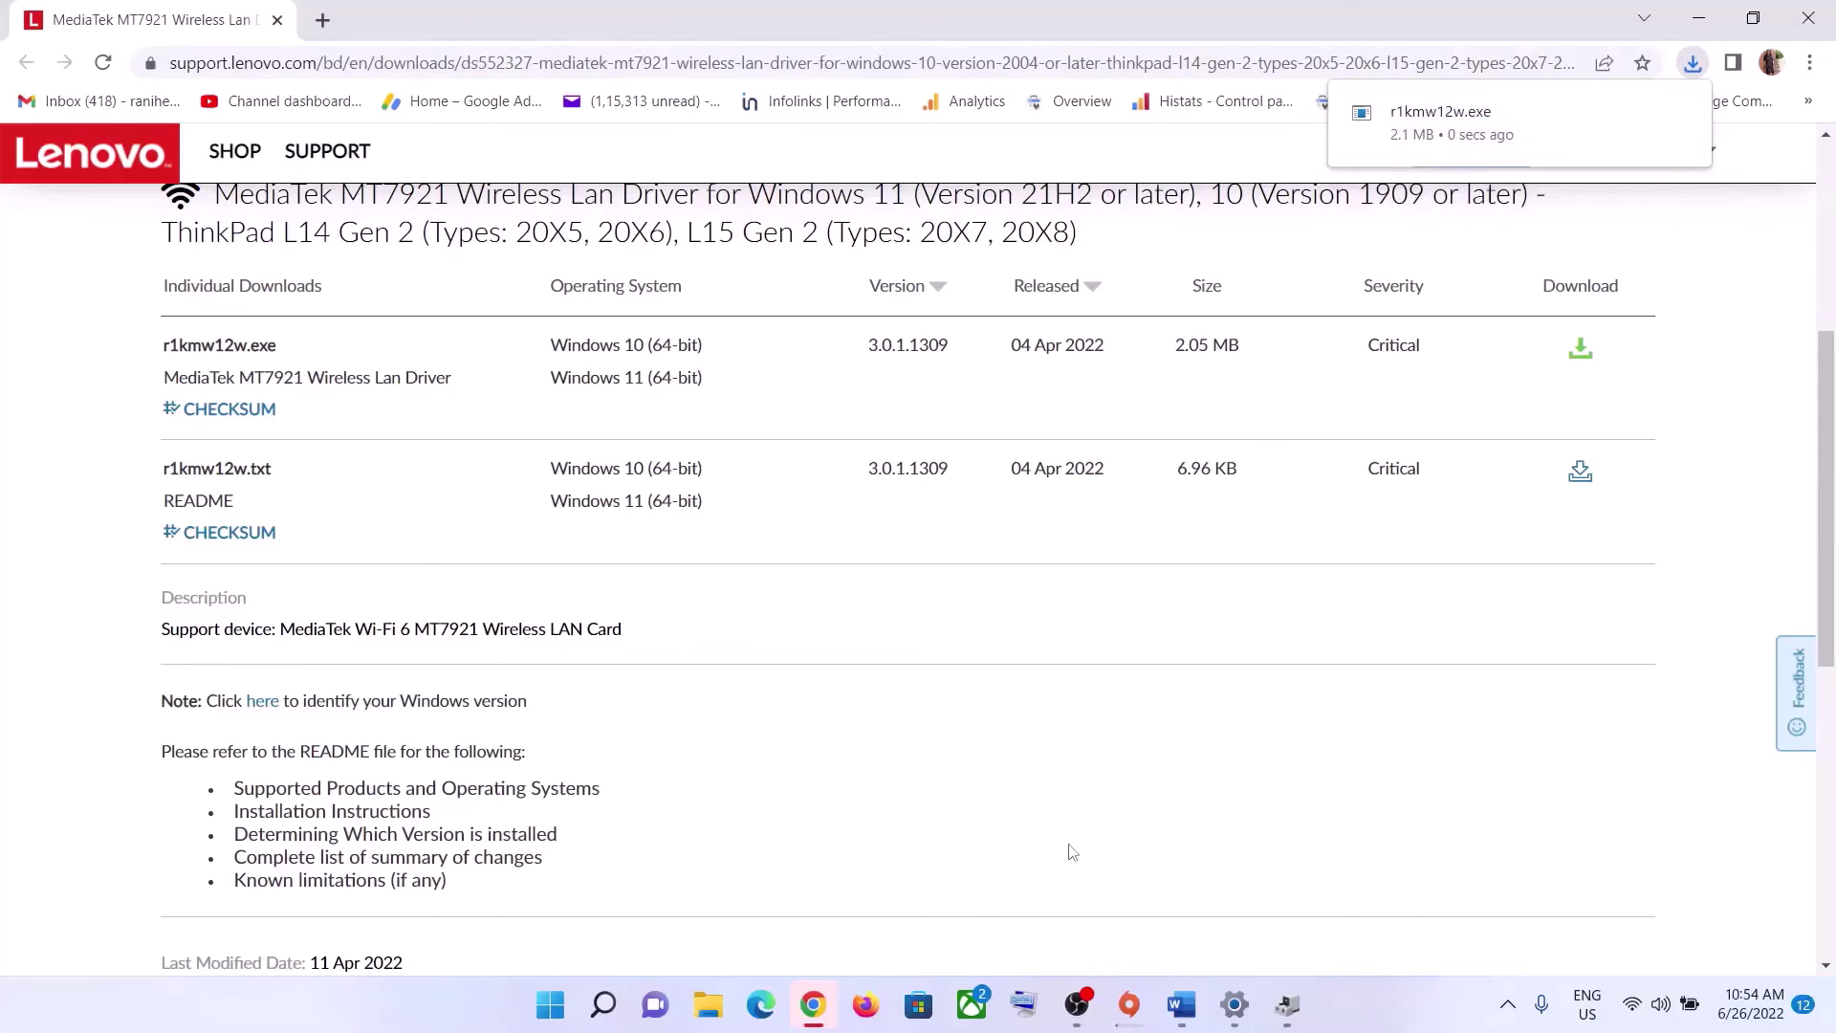
- Read the end of Step 10 in Word about installing the driver on the faulty computer, and bring up the available Wi-Fi networks
{"action": "left_click", "coordinate": [1182, 1004]}
{"action": "left_click_drag", "start_coordinate": [512, 638], "coordinate": [456, 729]}
{"action": "left_click", "coordinate": [295, 742]}
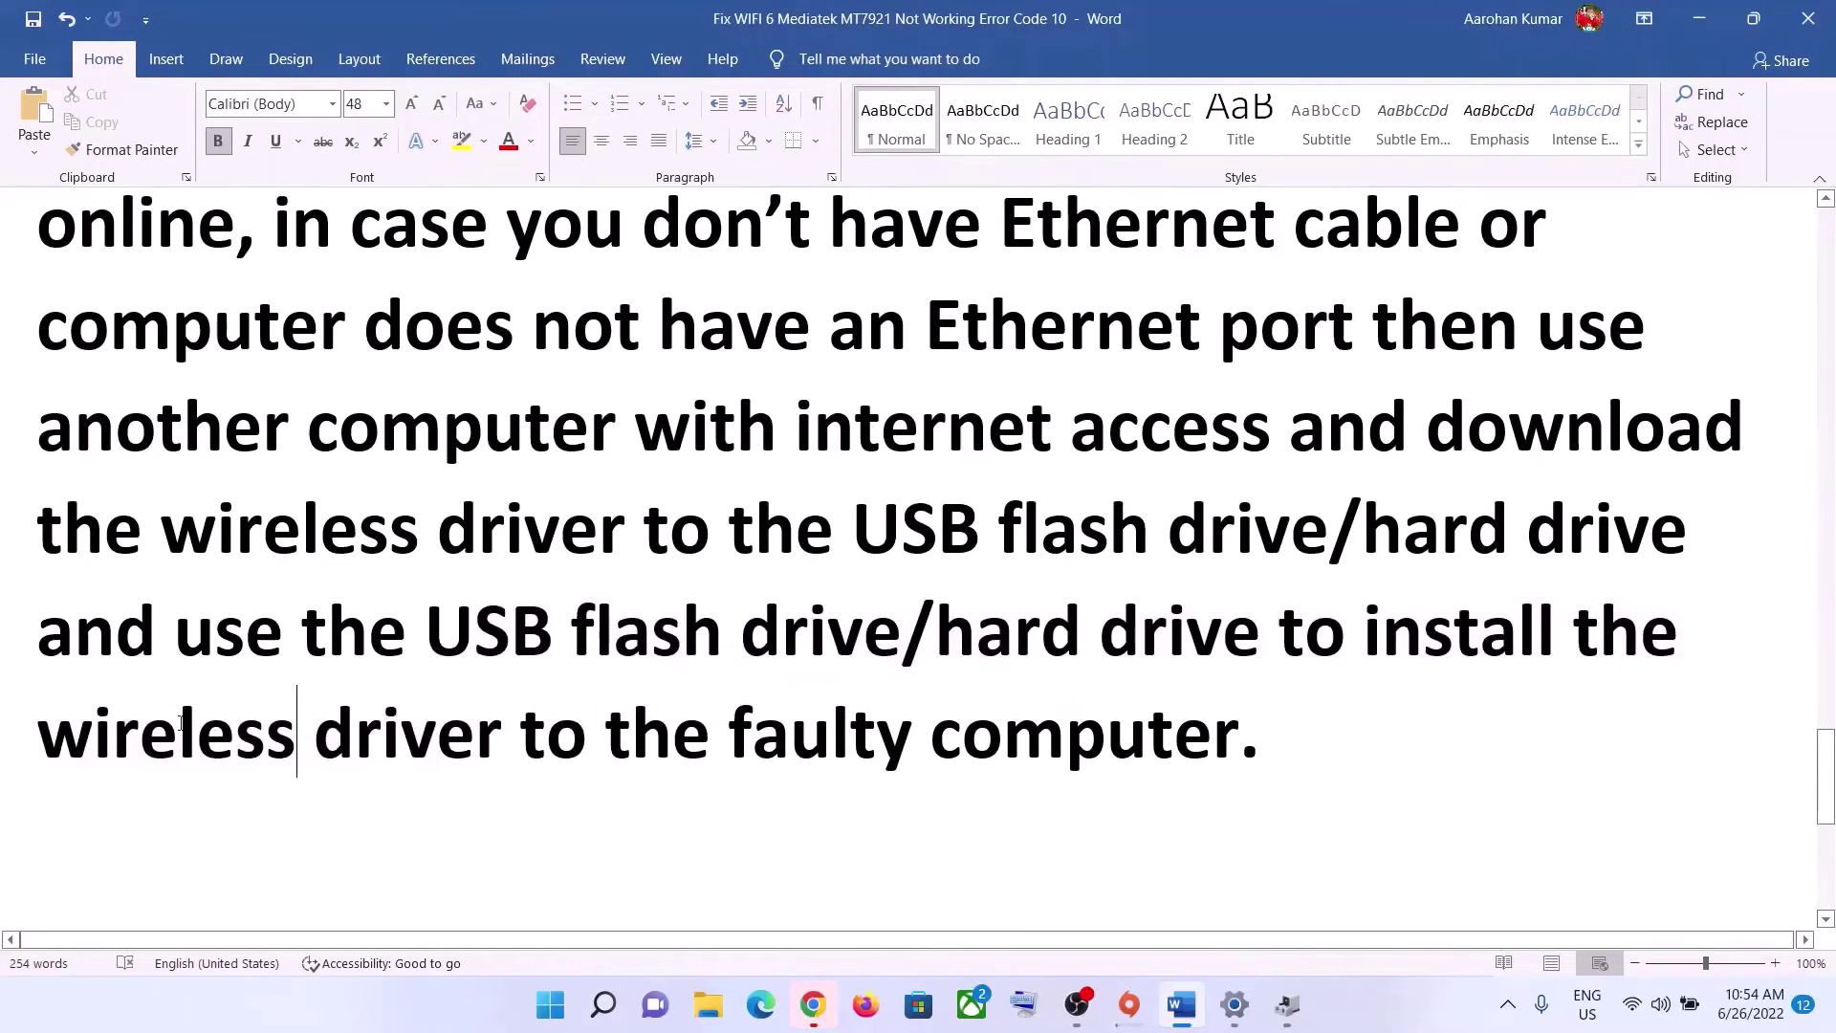
{"action": "left_click_drag", "start_coordinate": [180, 736], "coordinate": [1243, 711]}
{"action": "left_click", "coordinate": [675, 780]}
{"action": "left_click", "coordinate": [1661, 1004]}
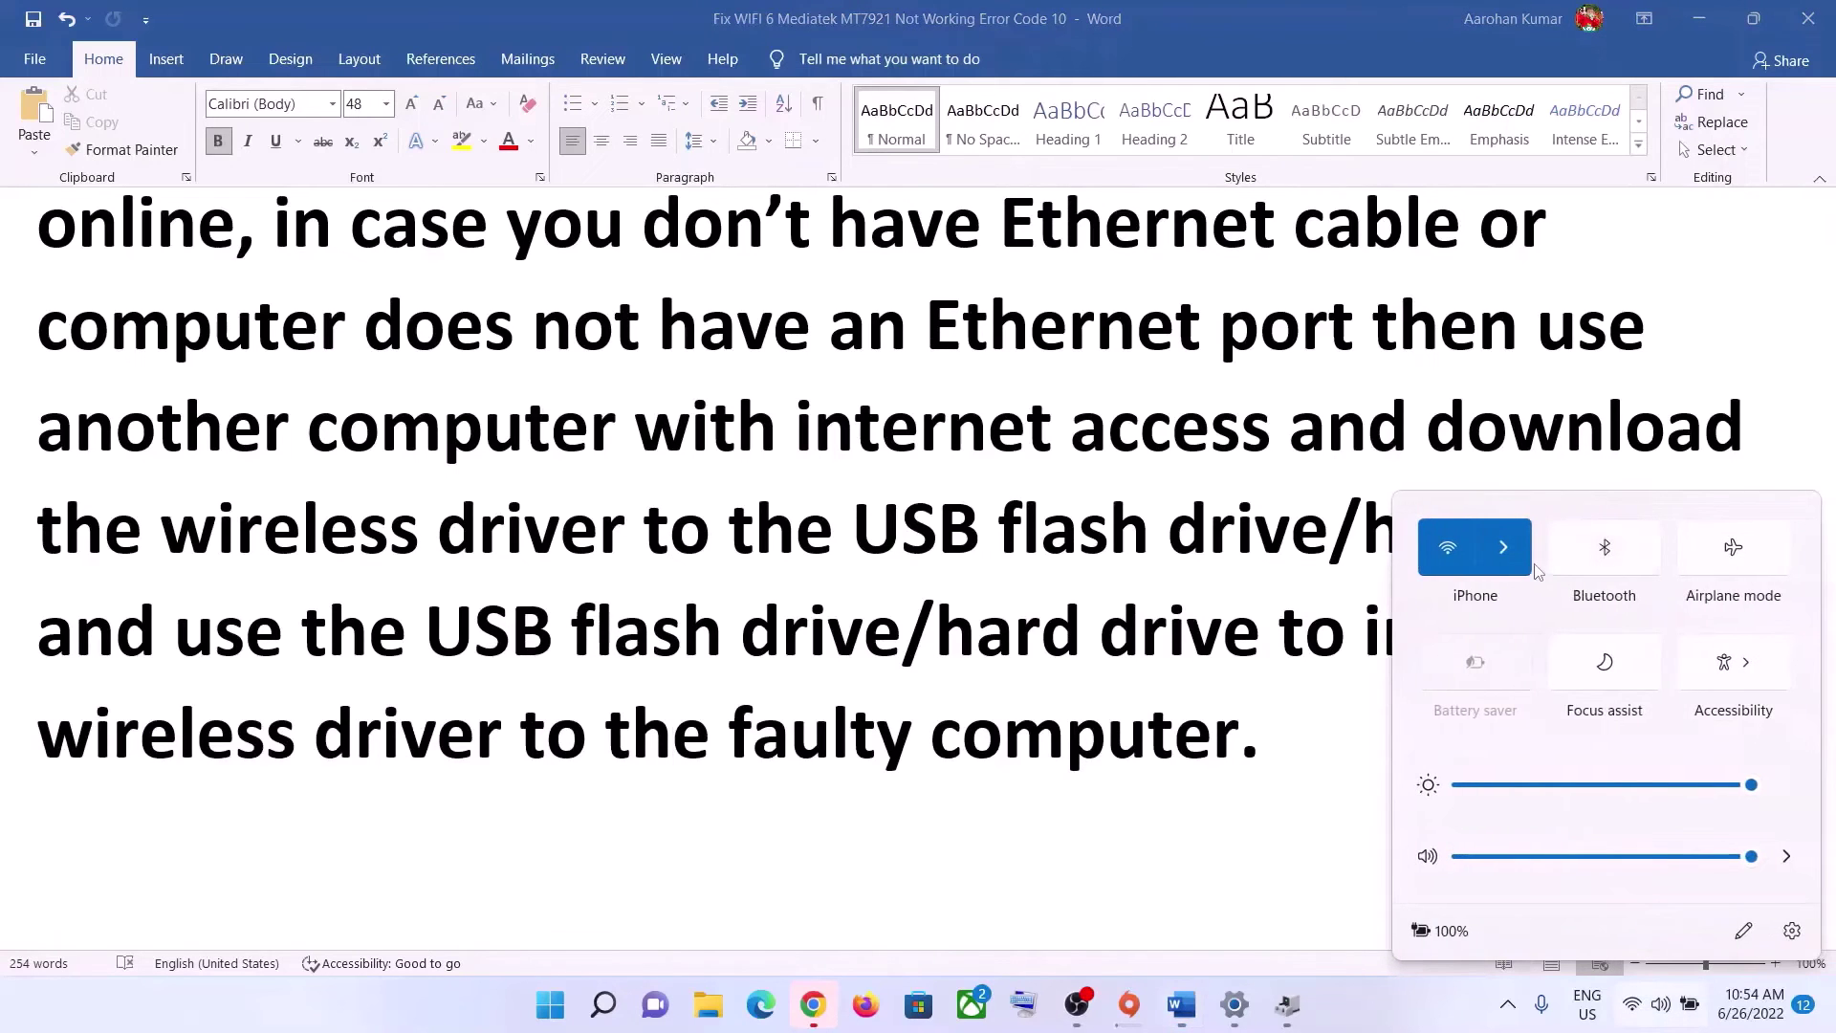
{"action": "left_click", "coordinate": [1504, 547]}
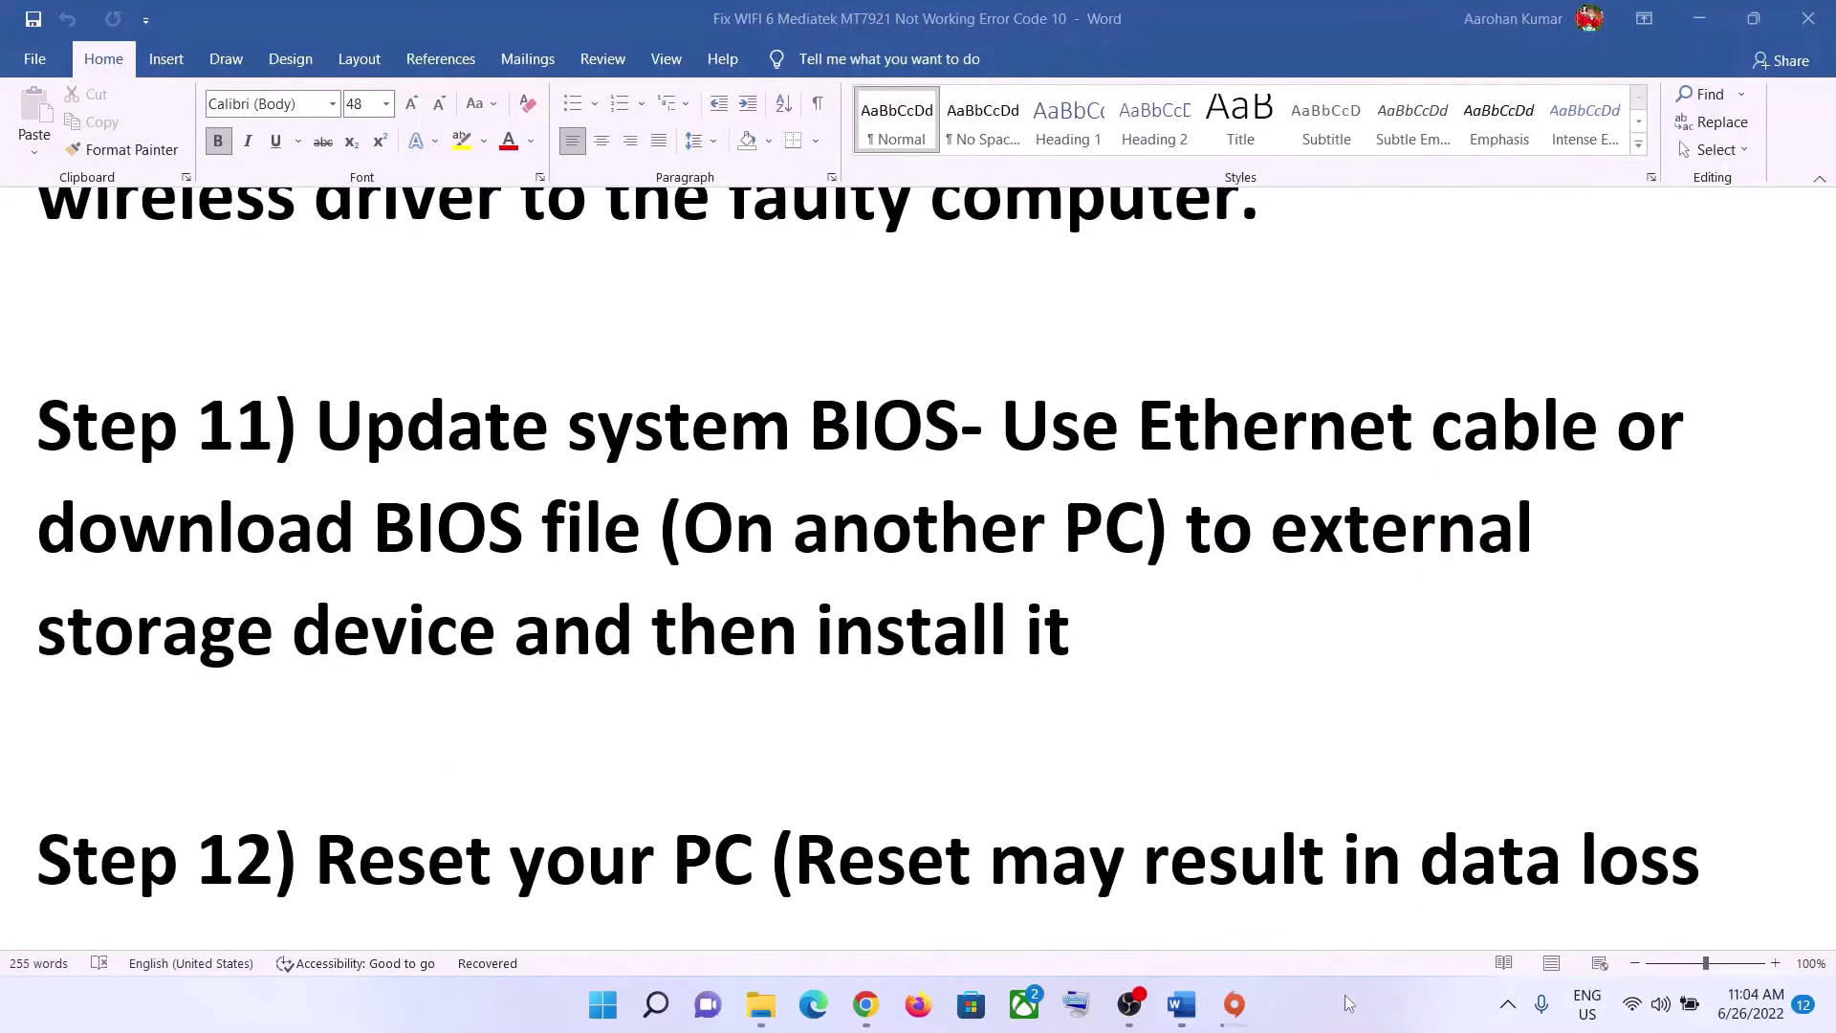
- Read Step 11 of the document about updating the system BIOS over Ethernet or from an external storage device
{"action": "scroll", "coordinate": [623, 746], "scroll_direction": "up", "scroll_amount": 2}
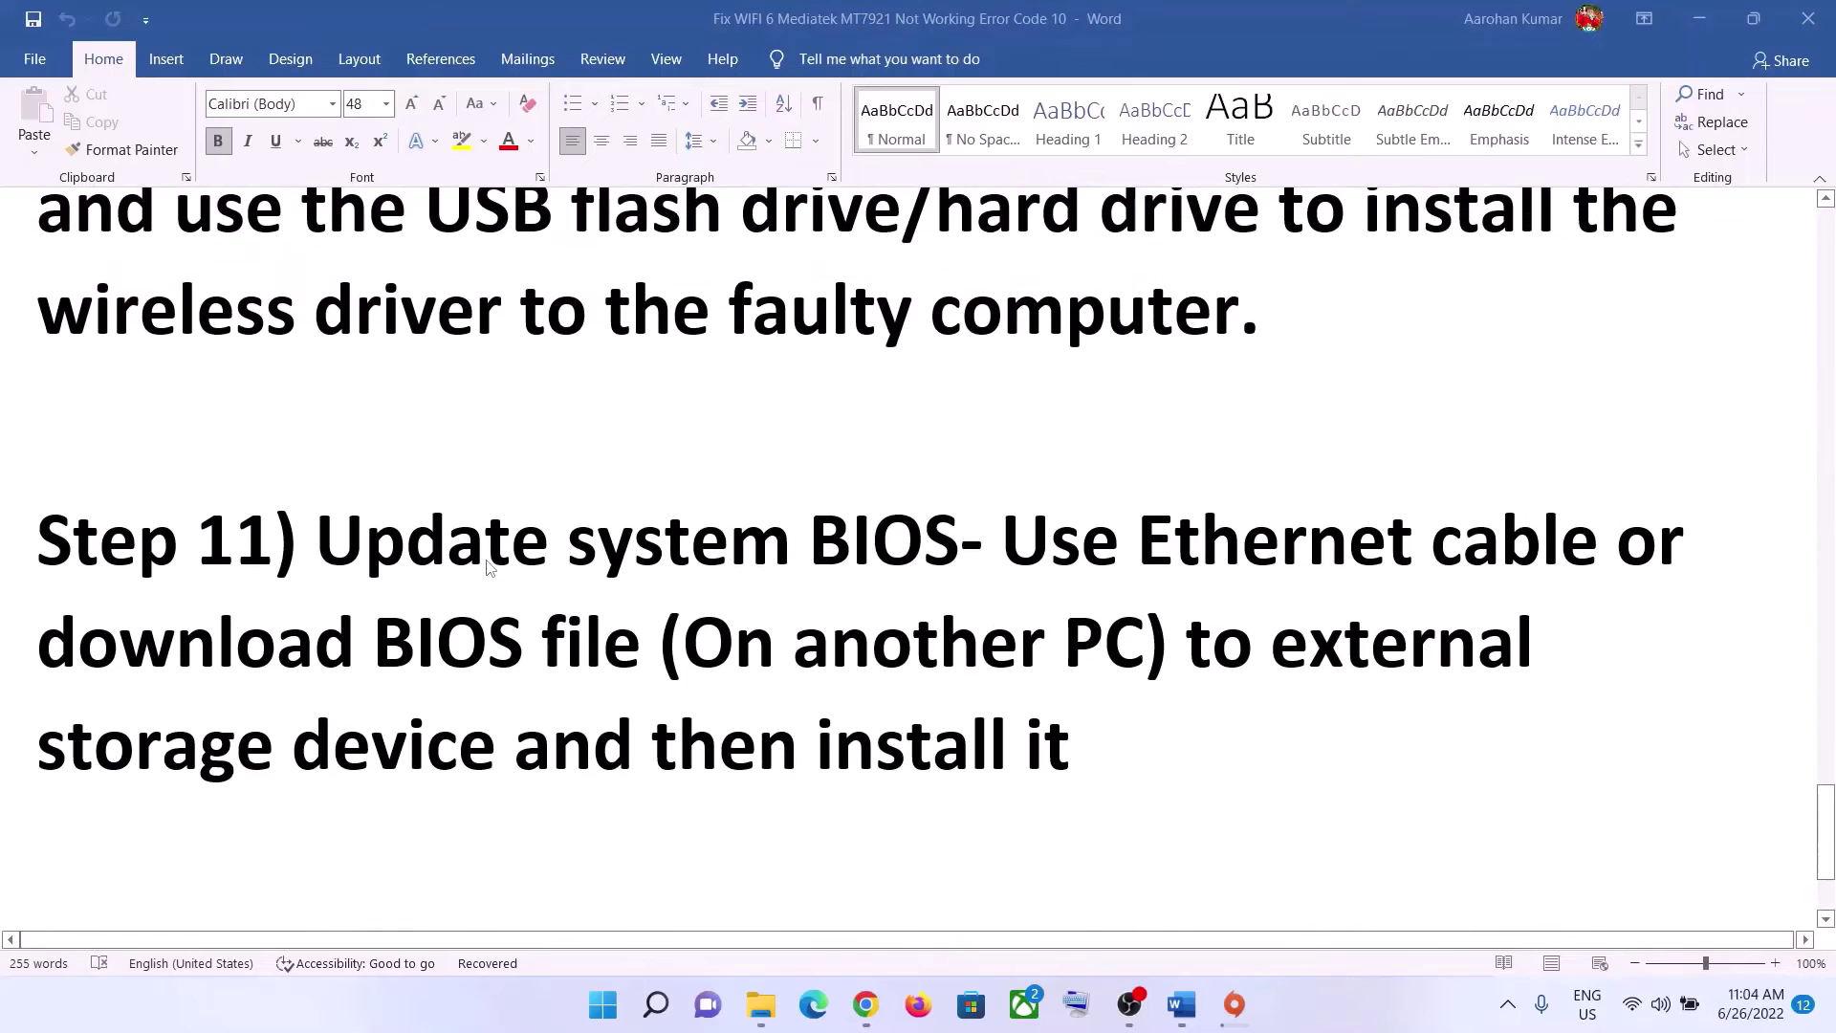
{"action": "left_click", "coordinate": [361, 533]}
{"action": "left_click_drag", "start_coordinate": [362, 533], "coordinate": [960, 543]}
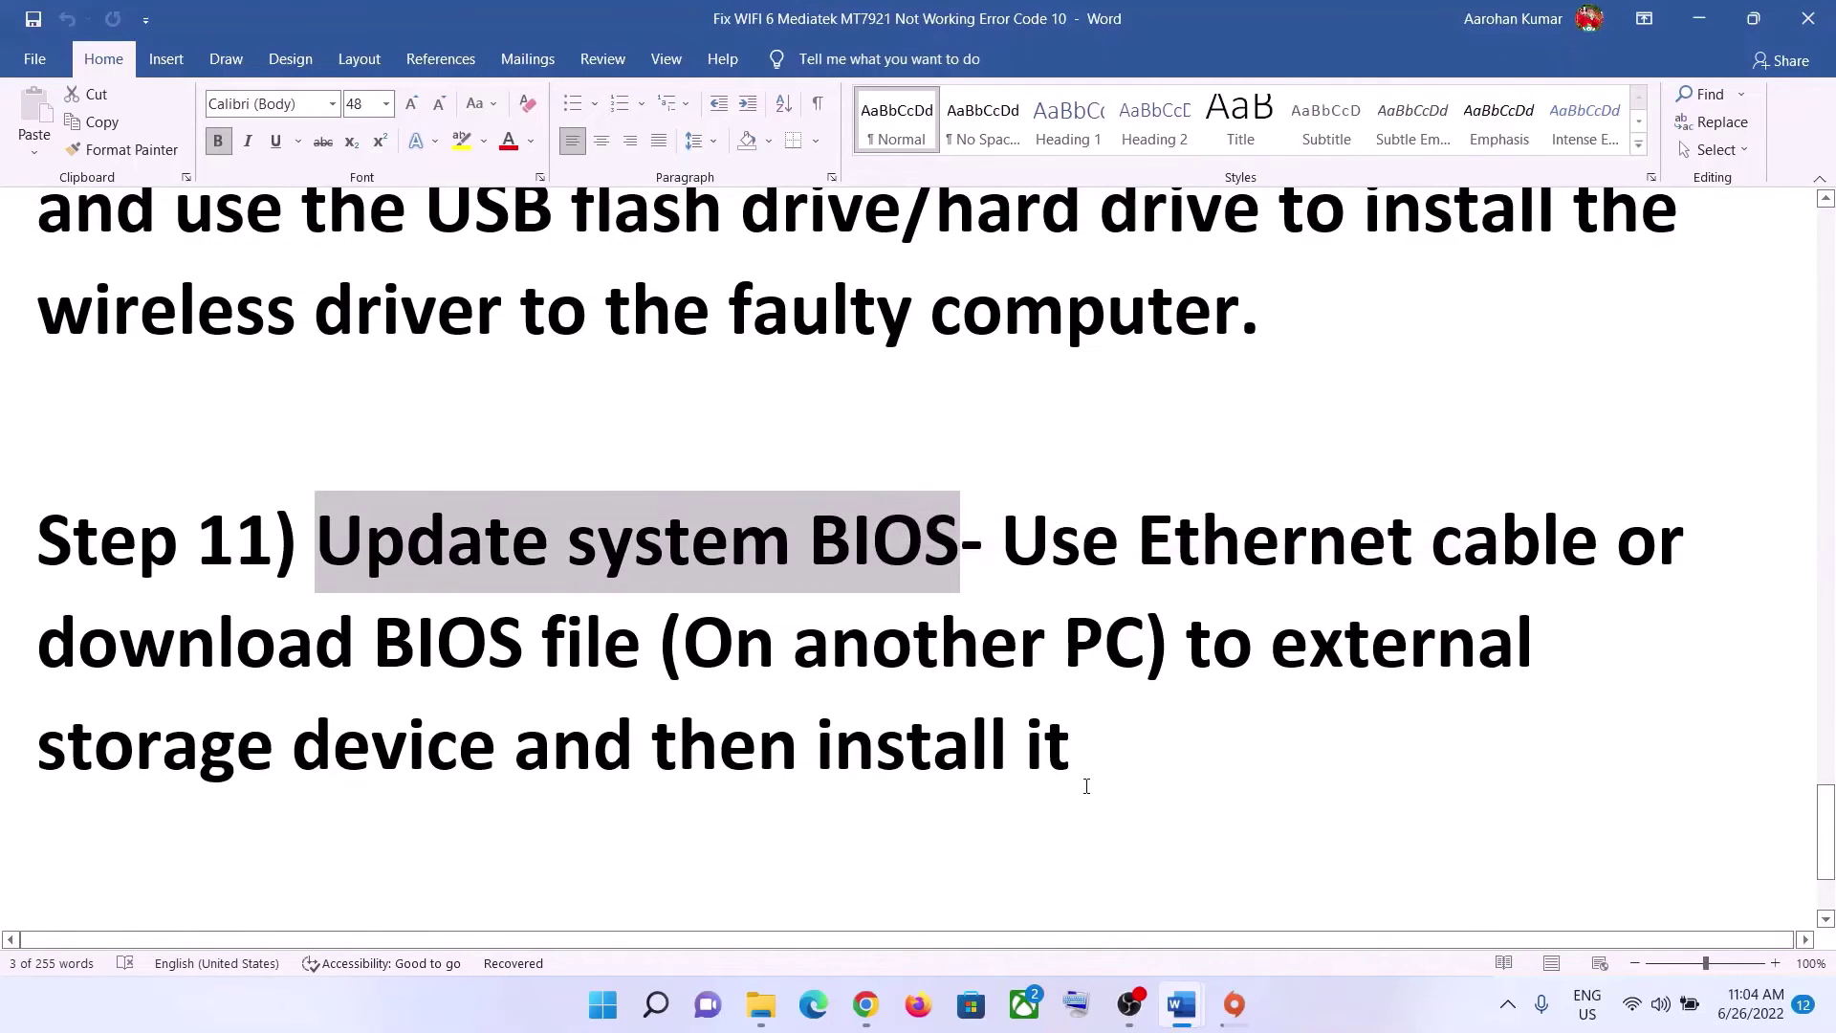
{"action": "left_click_drag", "start_coordinate": [1004, 537], "coordinate": [1504, 554]}
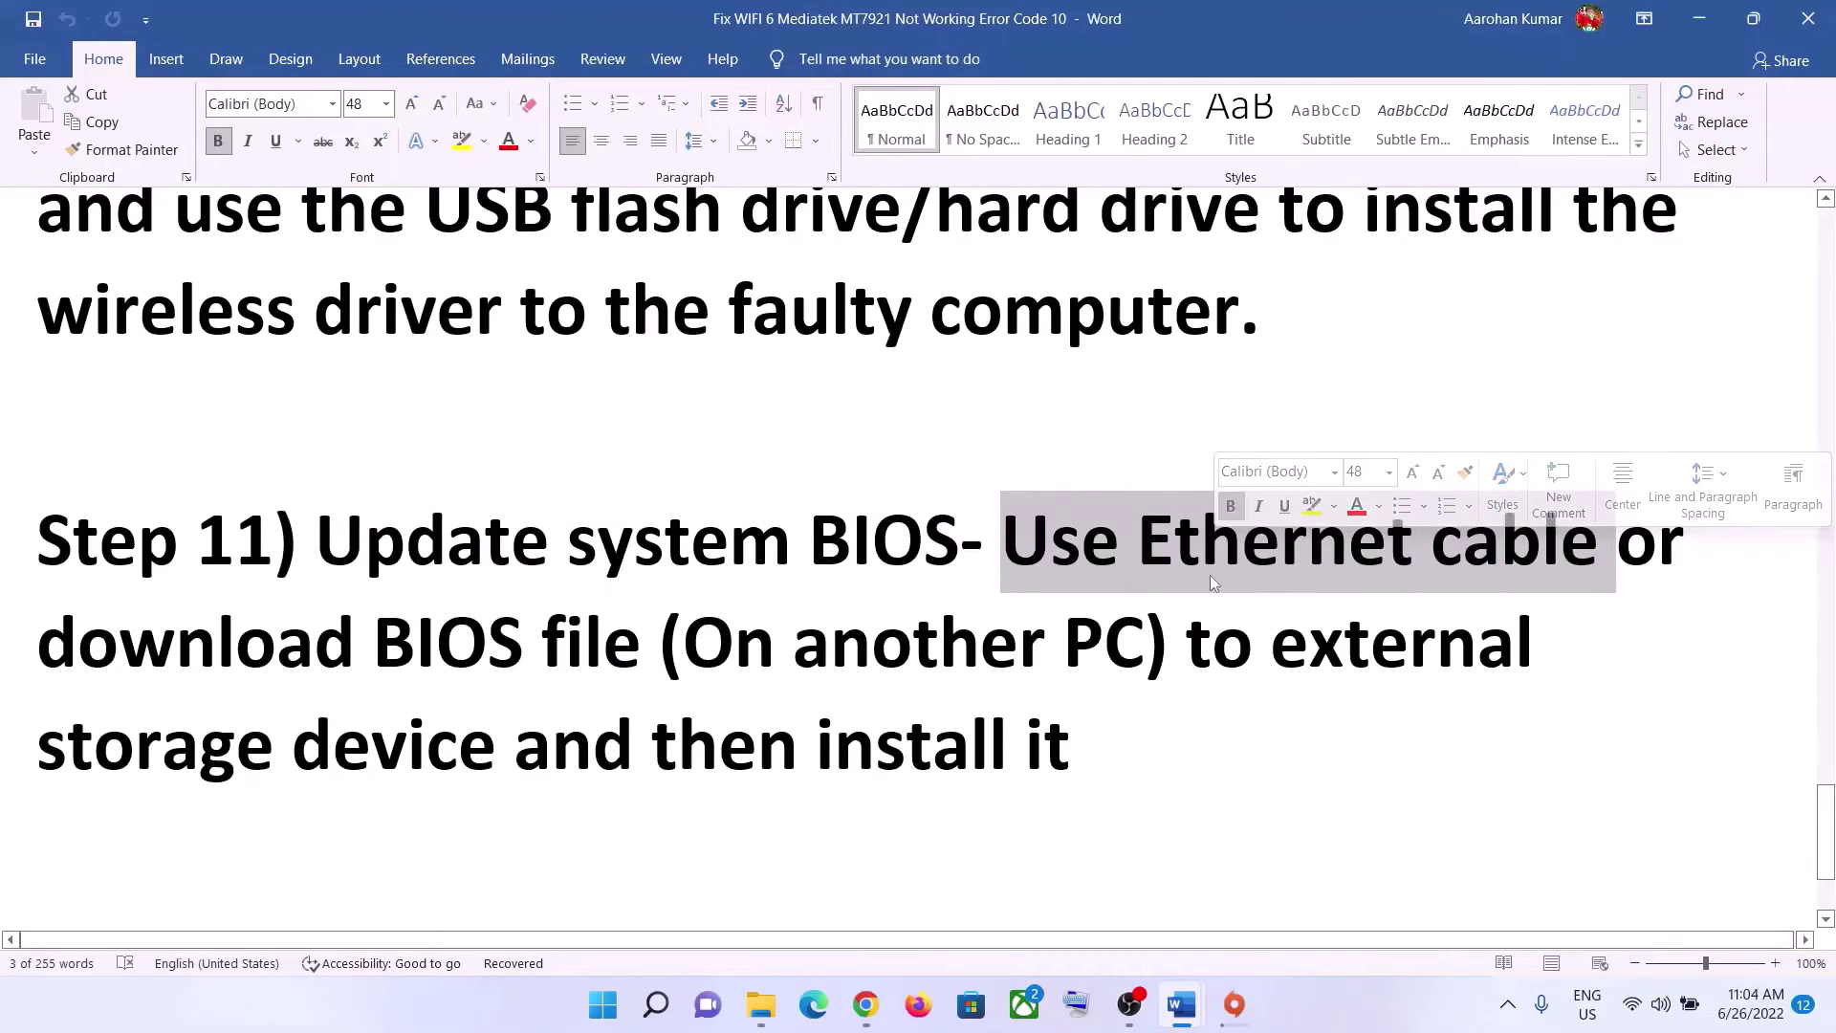
{"action": "left_click", "coordinate": [990, 574]}
{"action": "left_click_drag", "start_coordinate": [1002, 554], "coordinate": [1430, 554]}
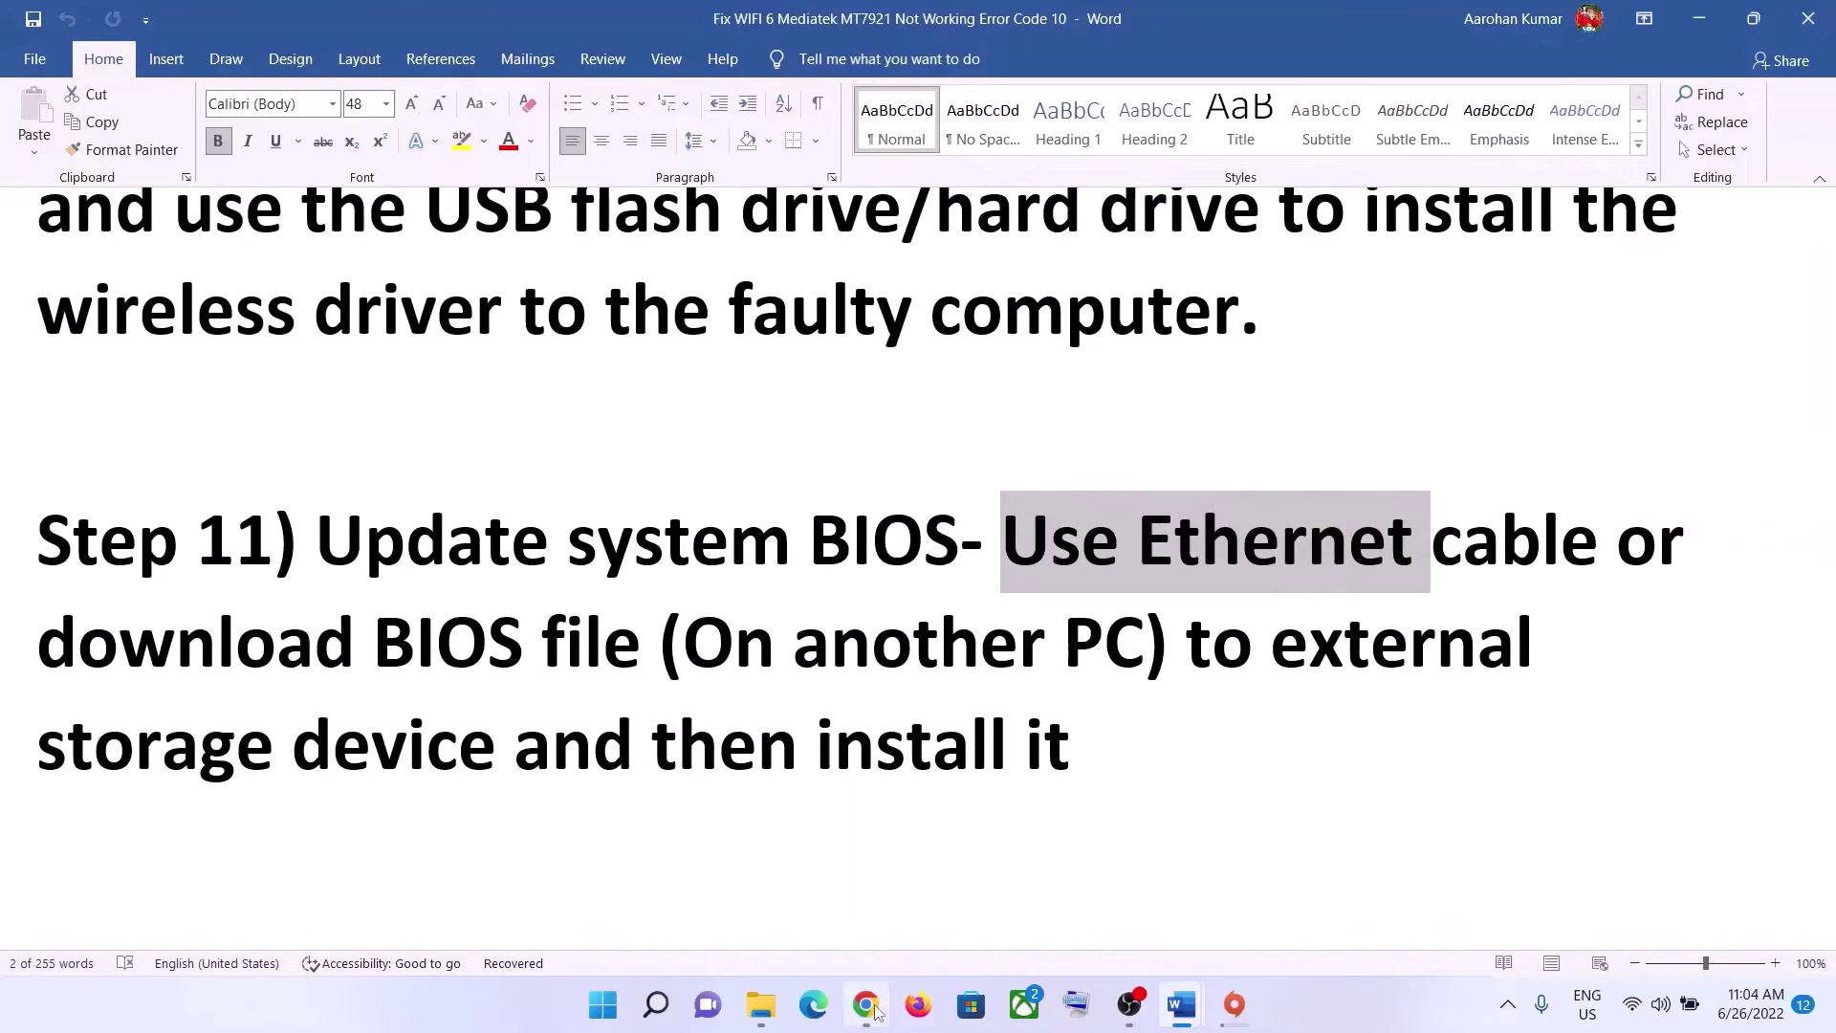
- Switch to Dell's Drivers & Downloads page for the Inspiron 11 3179 in Chrome and look through its support options
{"action": "left_click", "coordinate": [865, 1004]}
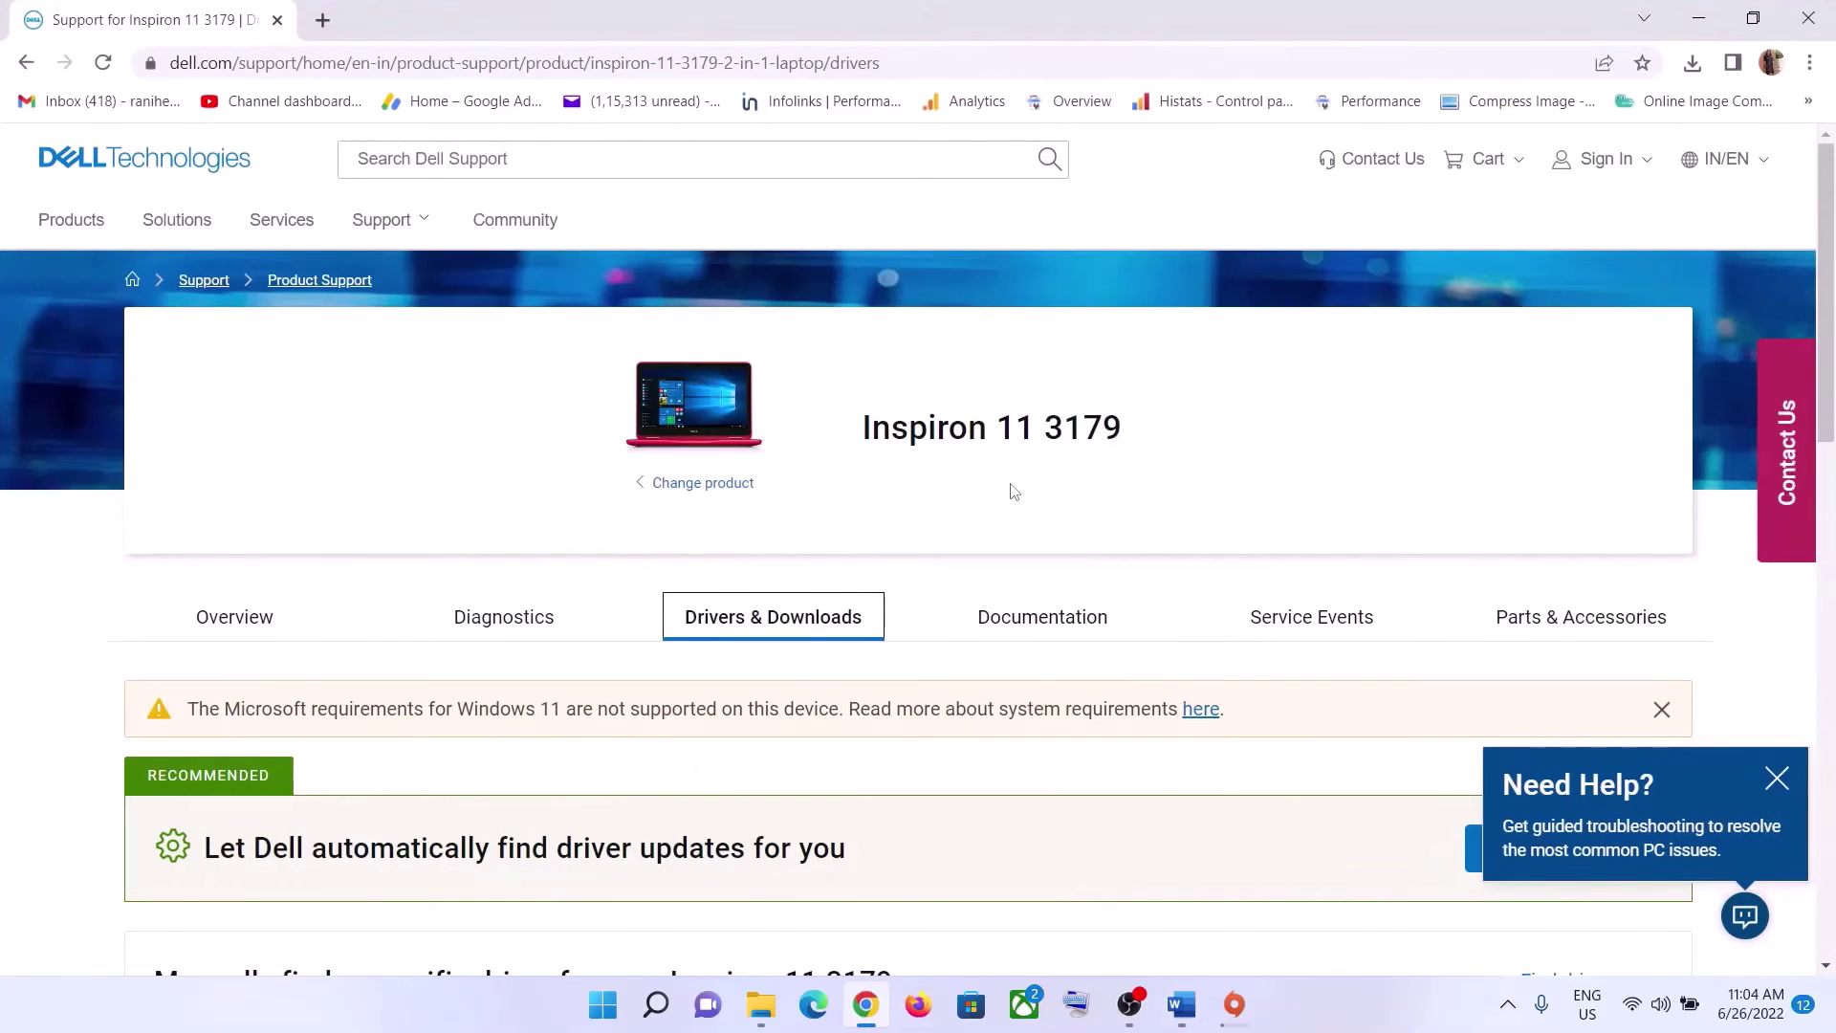
{"action": "scroll", "coordinate": [987, 570], "scroll_direction": "down", "scroll_amount": 4}
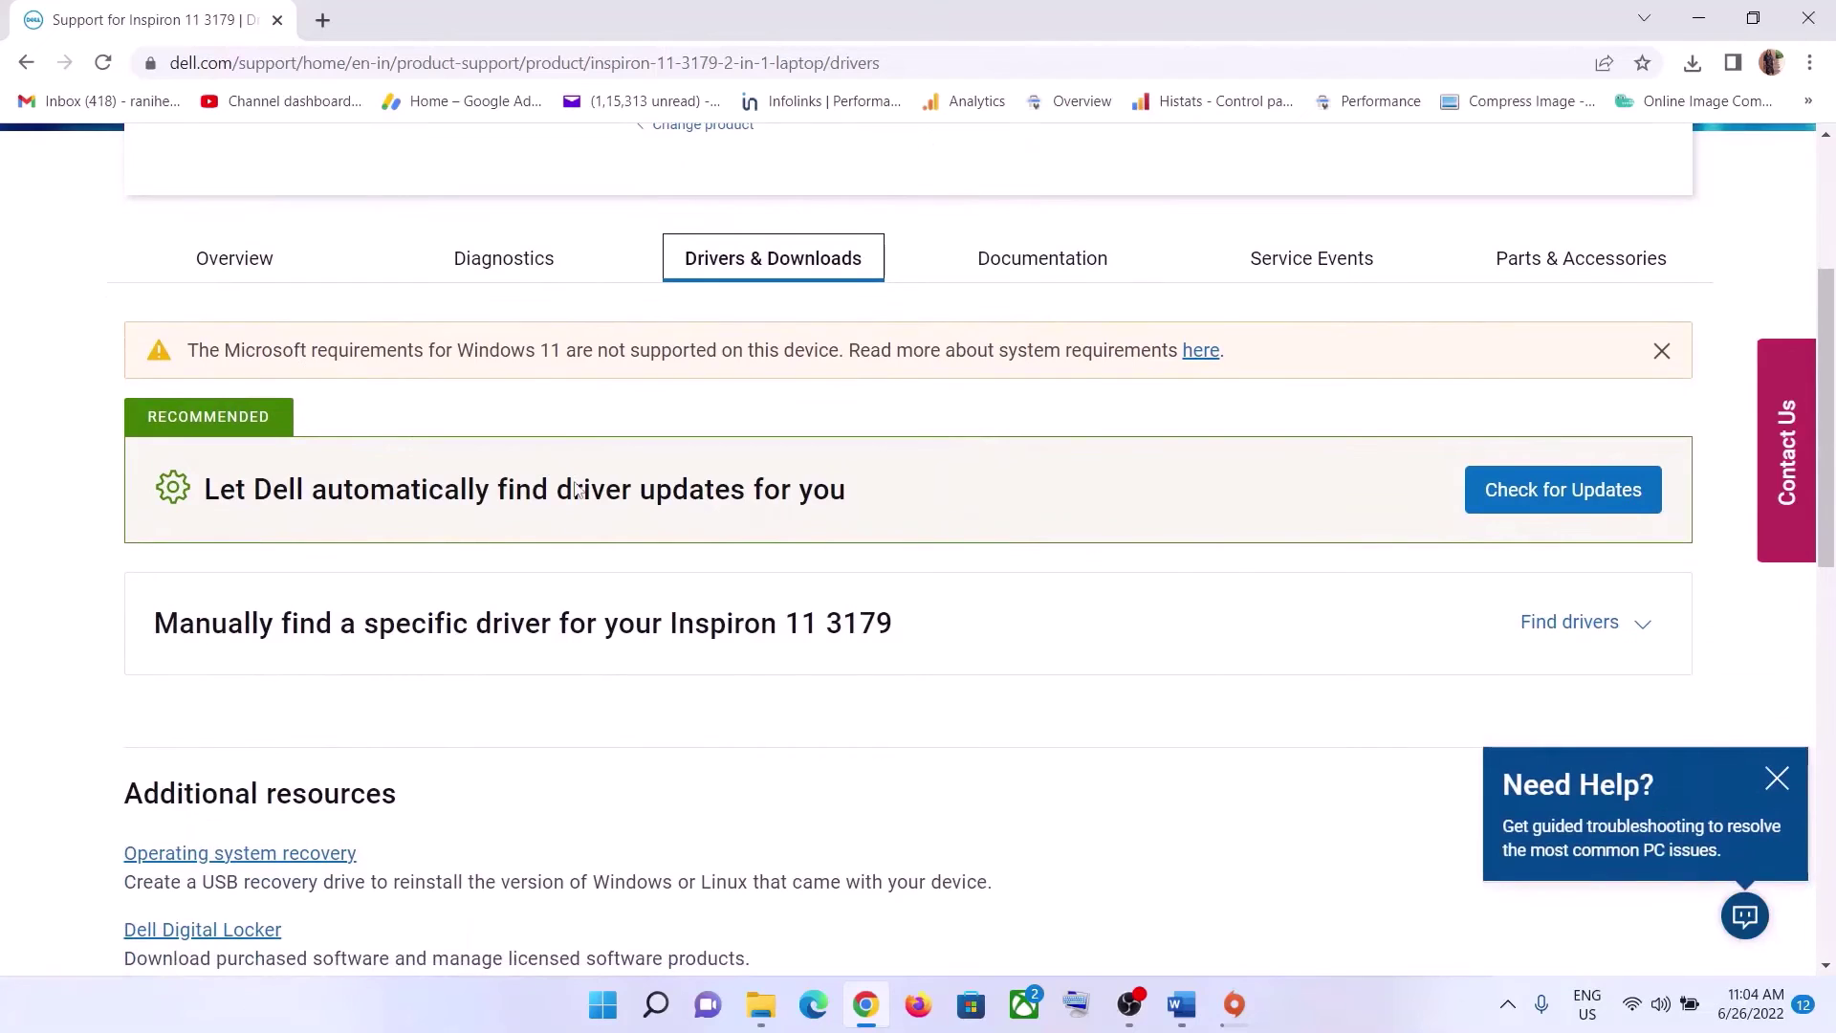
{"action": "scroll", "coordinate": [575, 490], "scroll_direction": "up", "scroll_amount": 4}
{"action": "left_click", "coordinate": [380, 219]}
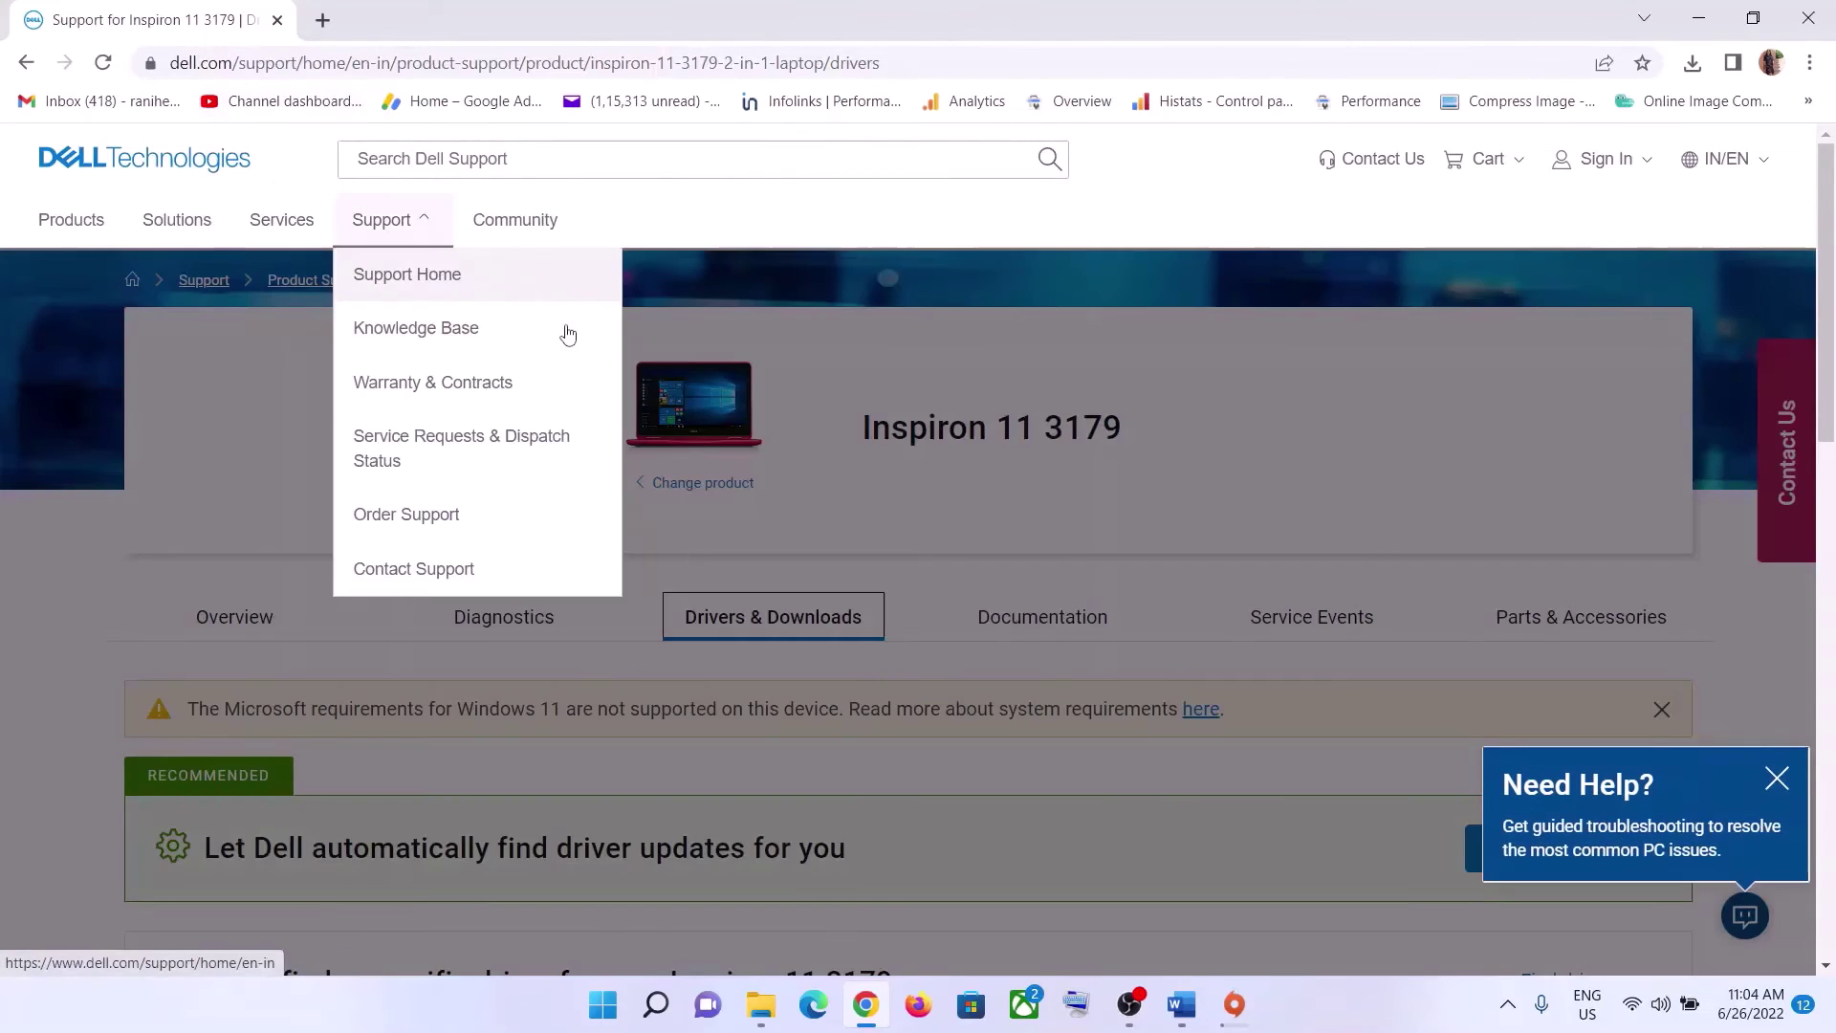
{"action": "scroll", "coordinate": [923, 440], "scroll_direction": "down", "scroll_amount": 9}
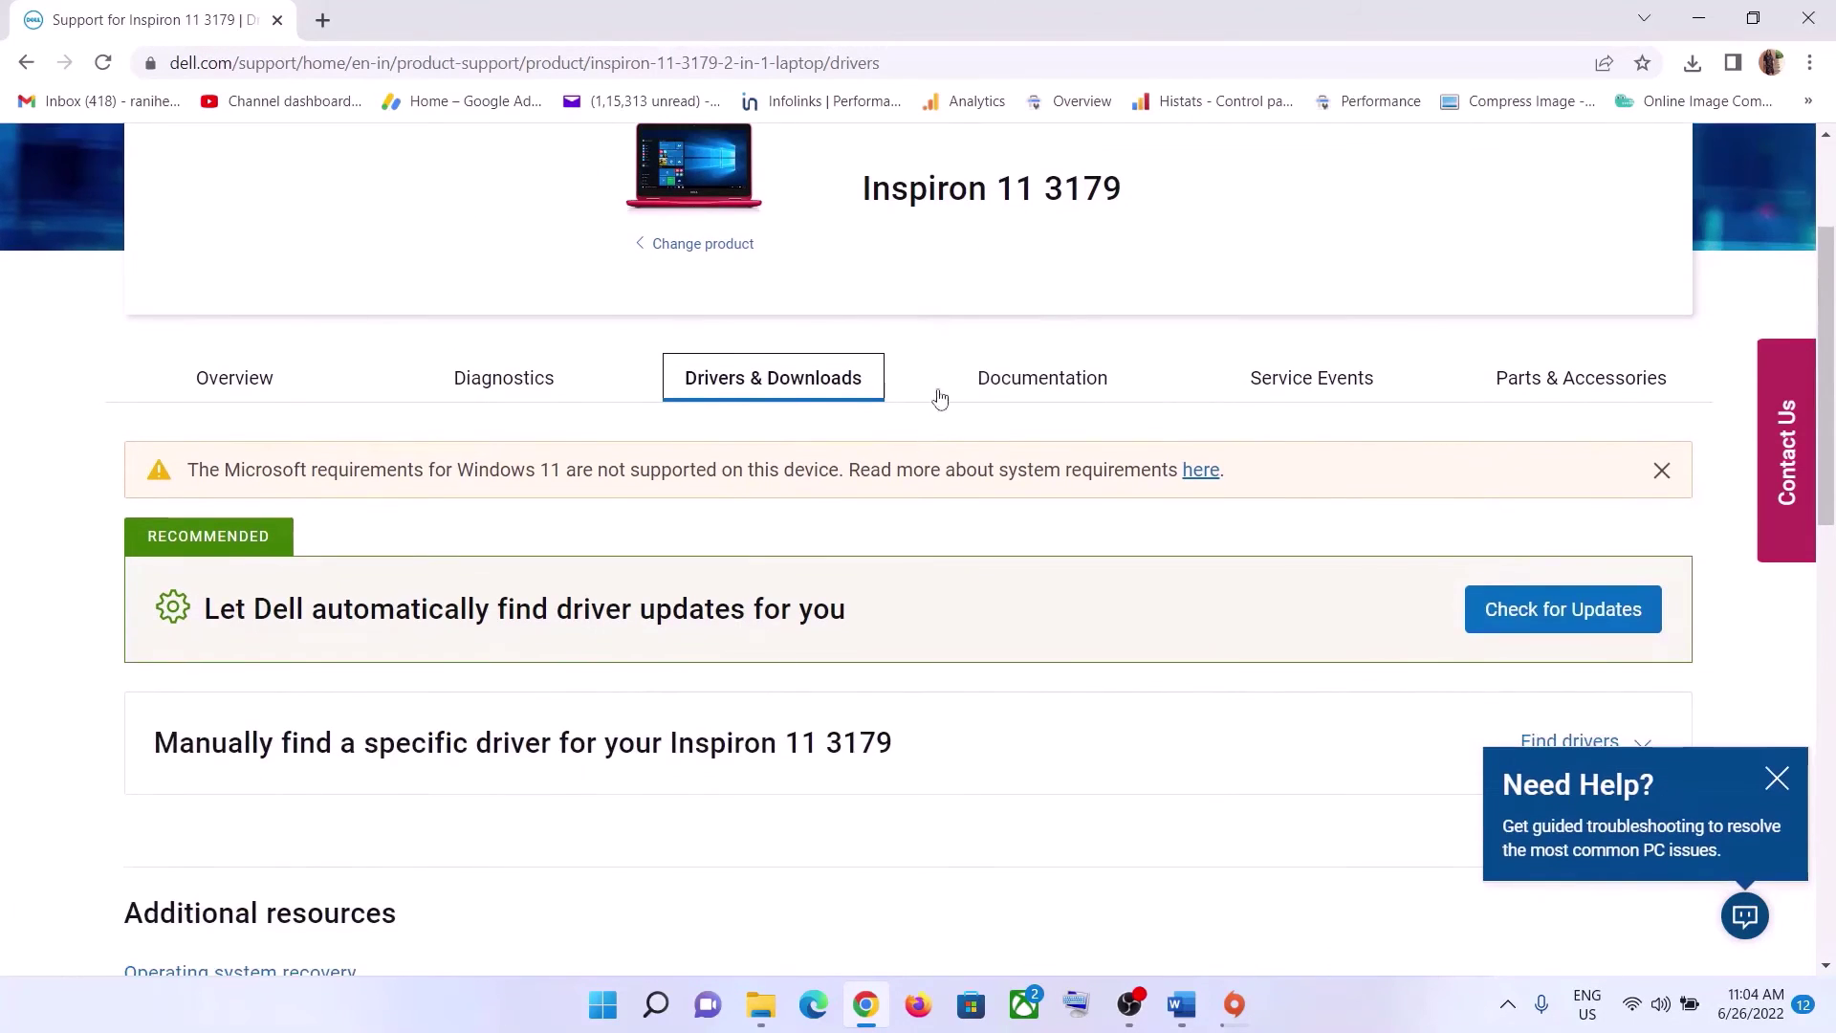
{"action": "scroll", "coordinate": [759, 487], "scroll_direction": "up", "scroll_amount": 3}
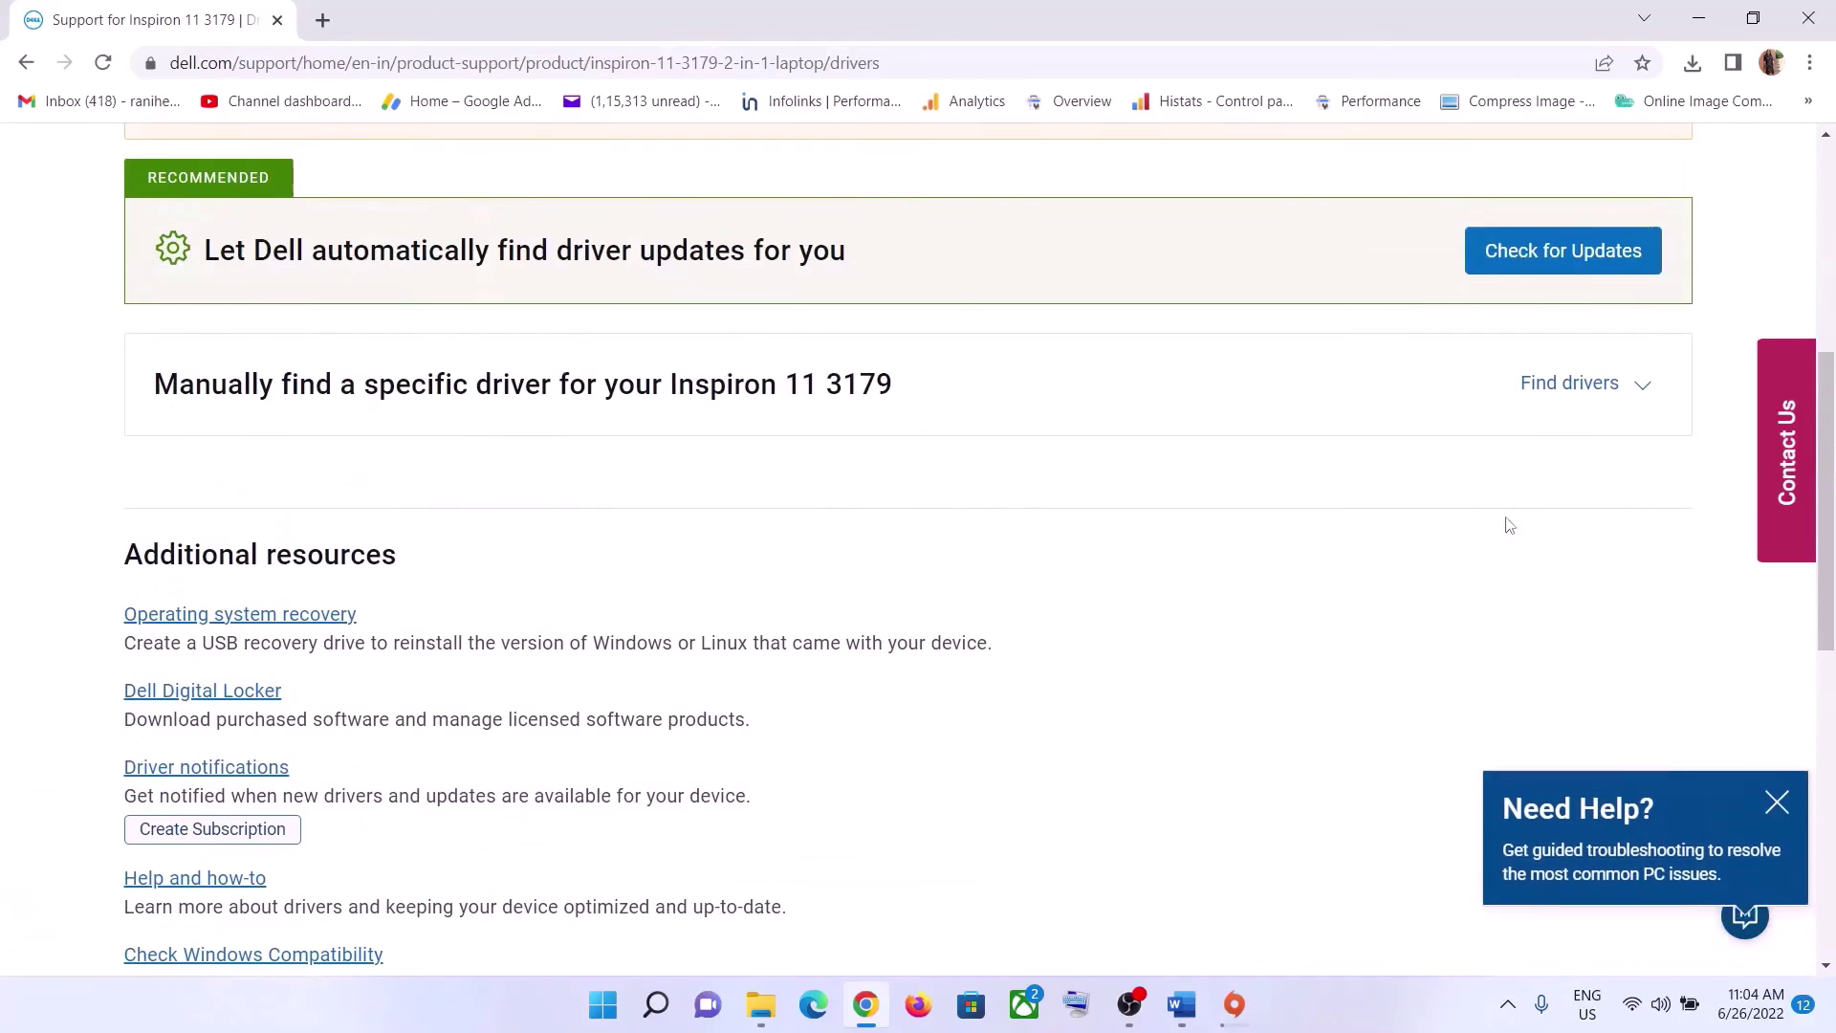
- Expand the manual driver search for the Inspiron 11 3179 and filter the download type to System BIOS
{"action": "left_click", "coordinate": [1637, 383]}
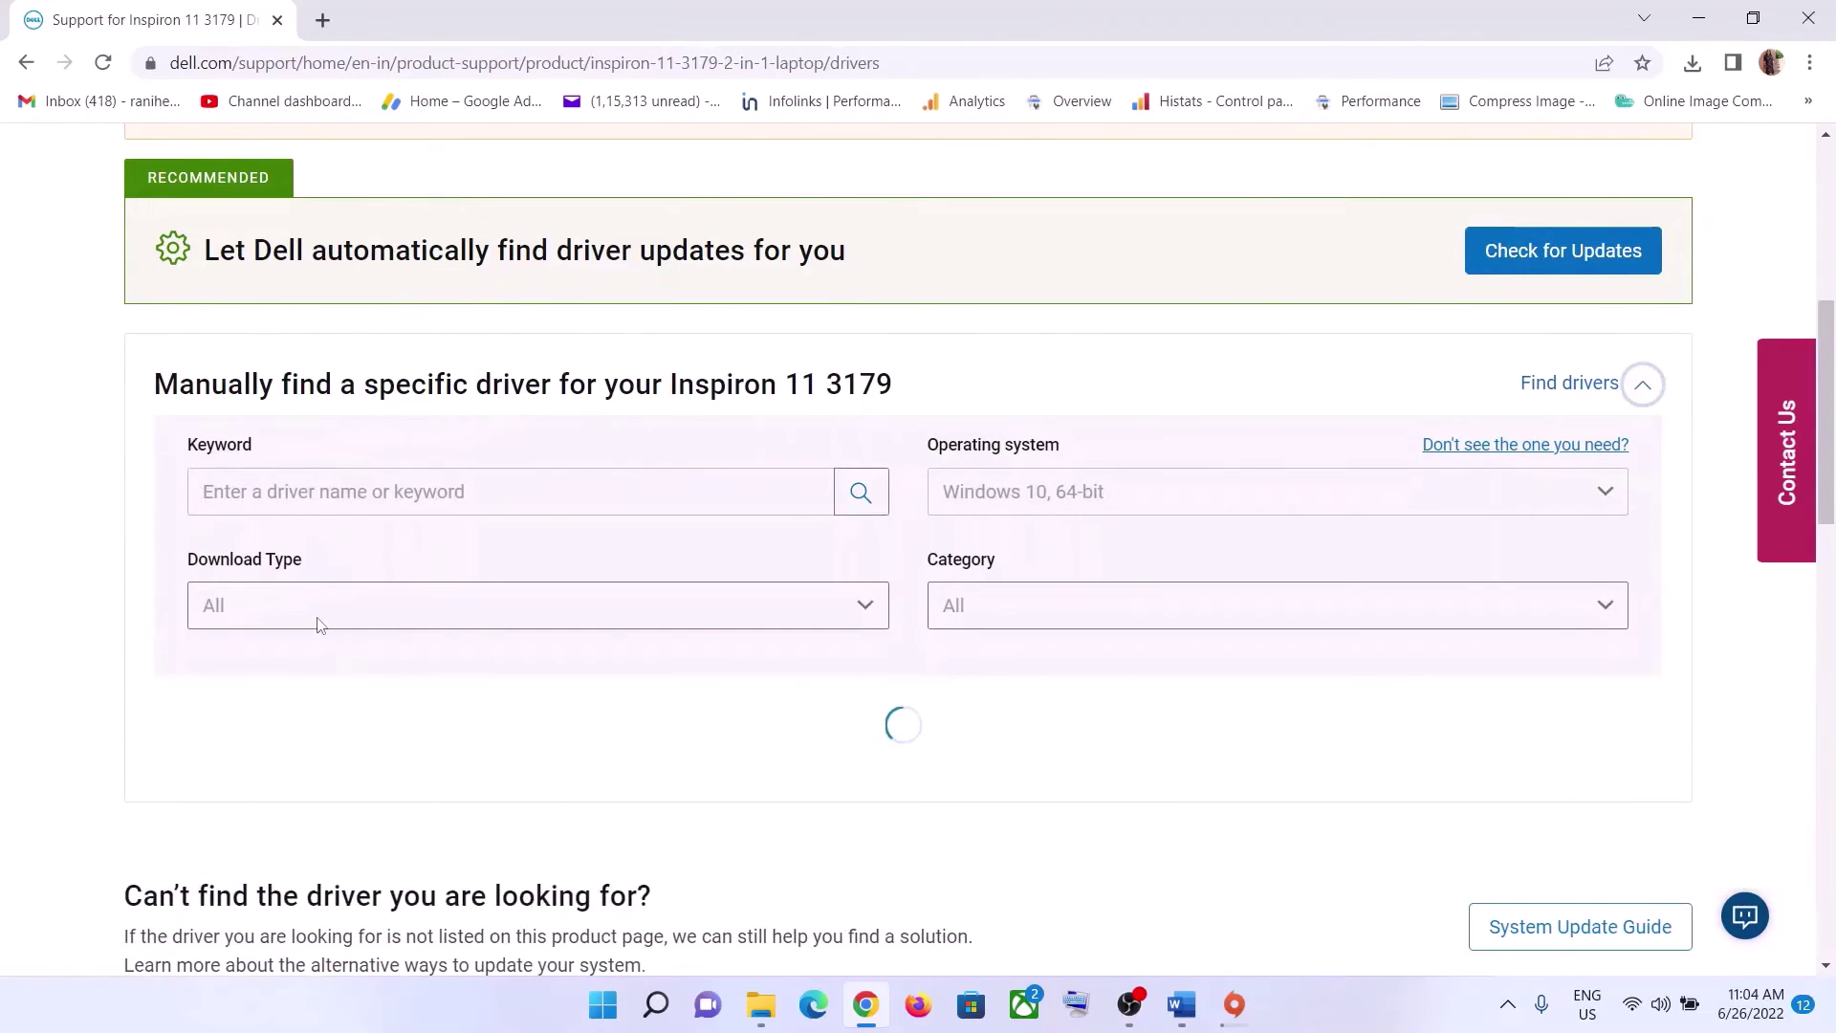
{"action": "scroll", "coordinate": [520, 525], "scroll_direction": "down", "scroll_amount": 1}
{"action": "left_click", "coordinate": [354, 488]}
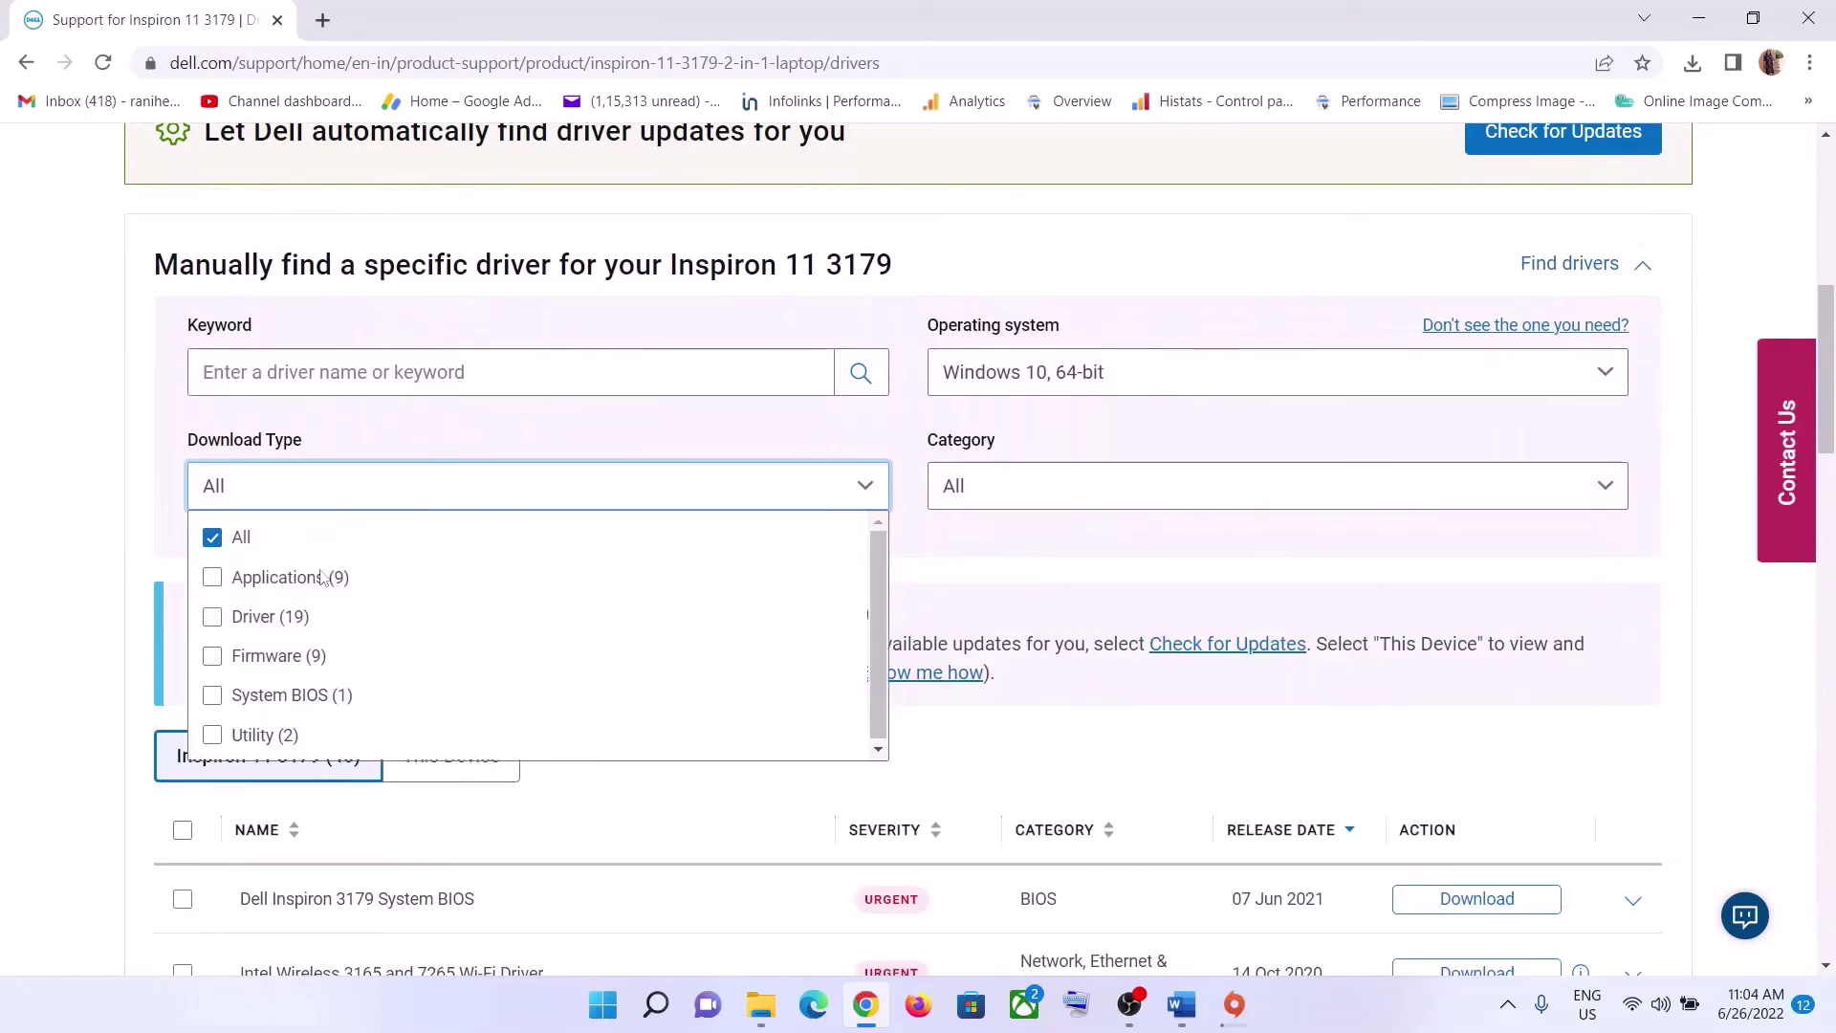
{"action": "left_click", "coordinate": [282, 695]}
{"action": "left_click", "coordinate": [1218, 597]}
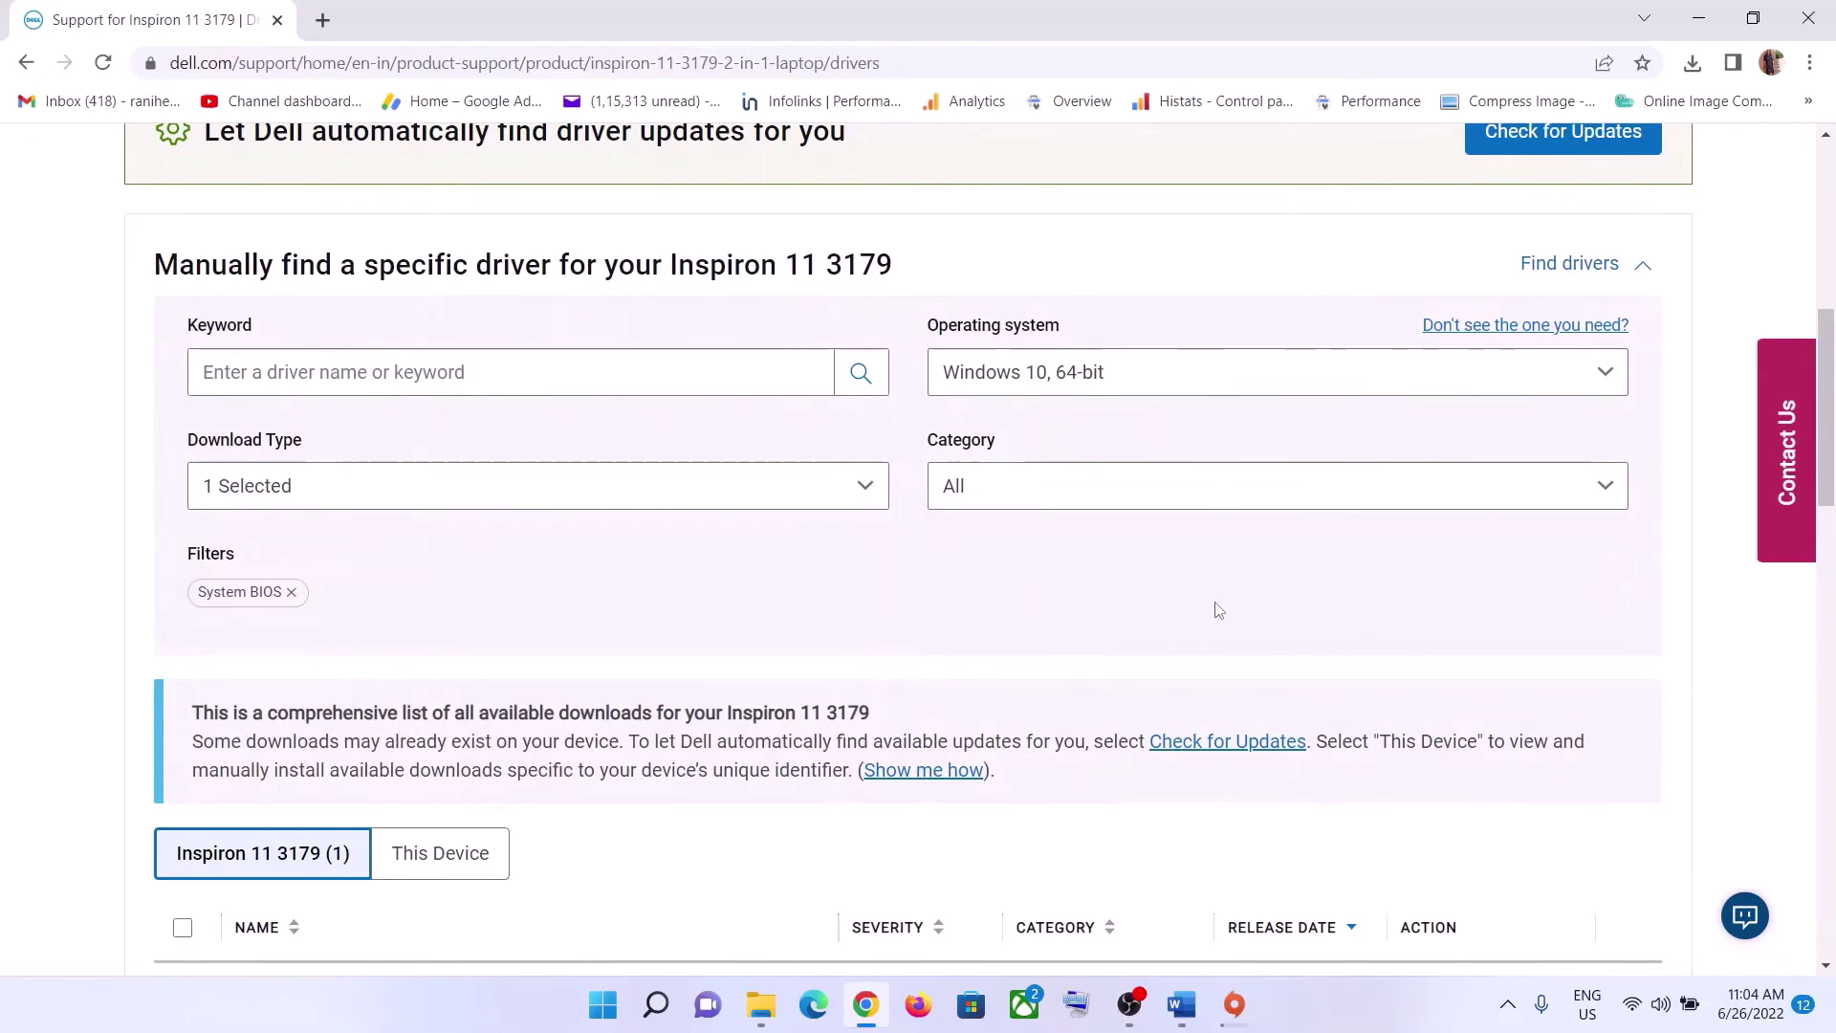
- Download the Dell Inspiron 3179 System BIOS update, Inspiron_3179_1.13.0.exe, and keep the blocked file
{"action": "scroll", "coordinate": [1215, 606], "scroll_direction": "down", "scroll_amount": 3}
{"action": "left_click", "coordinate": [1465, 638]}
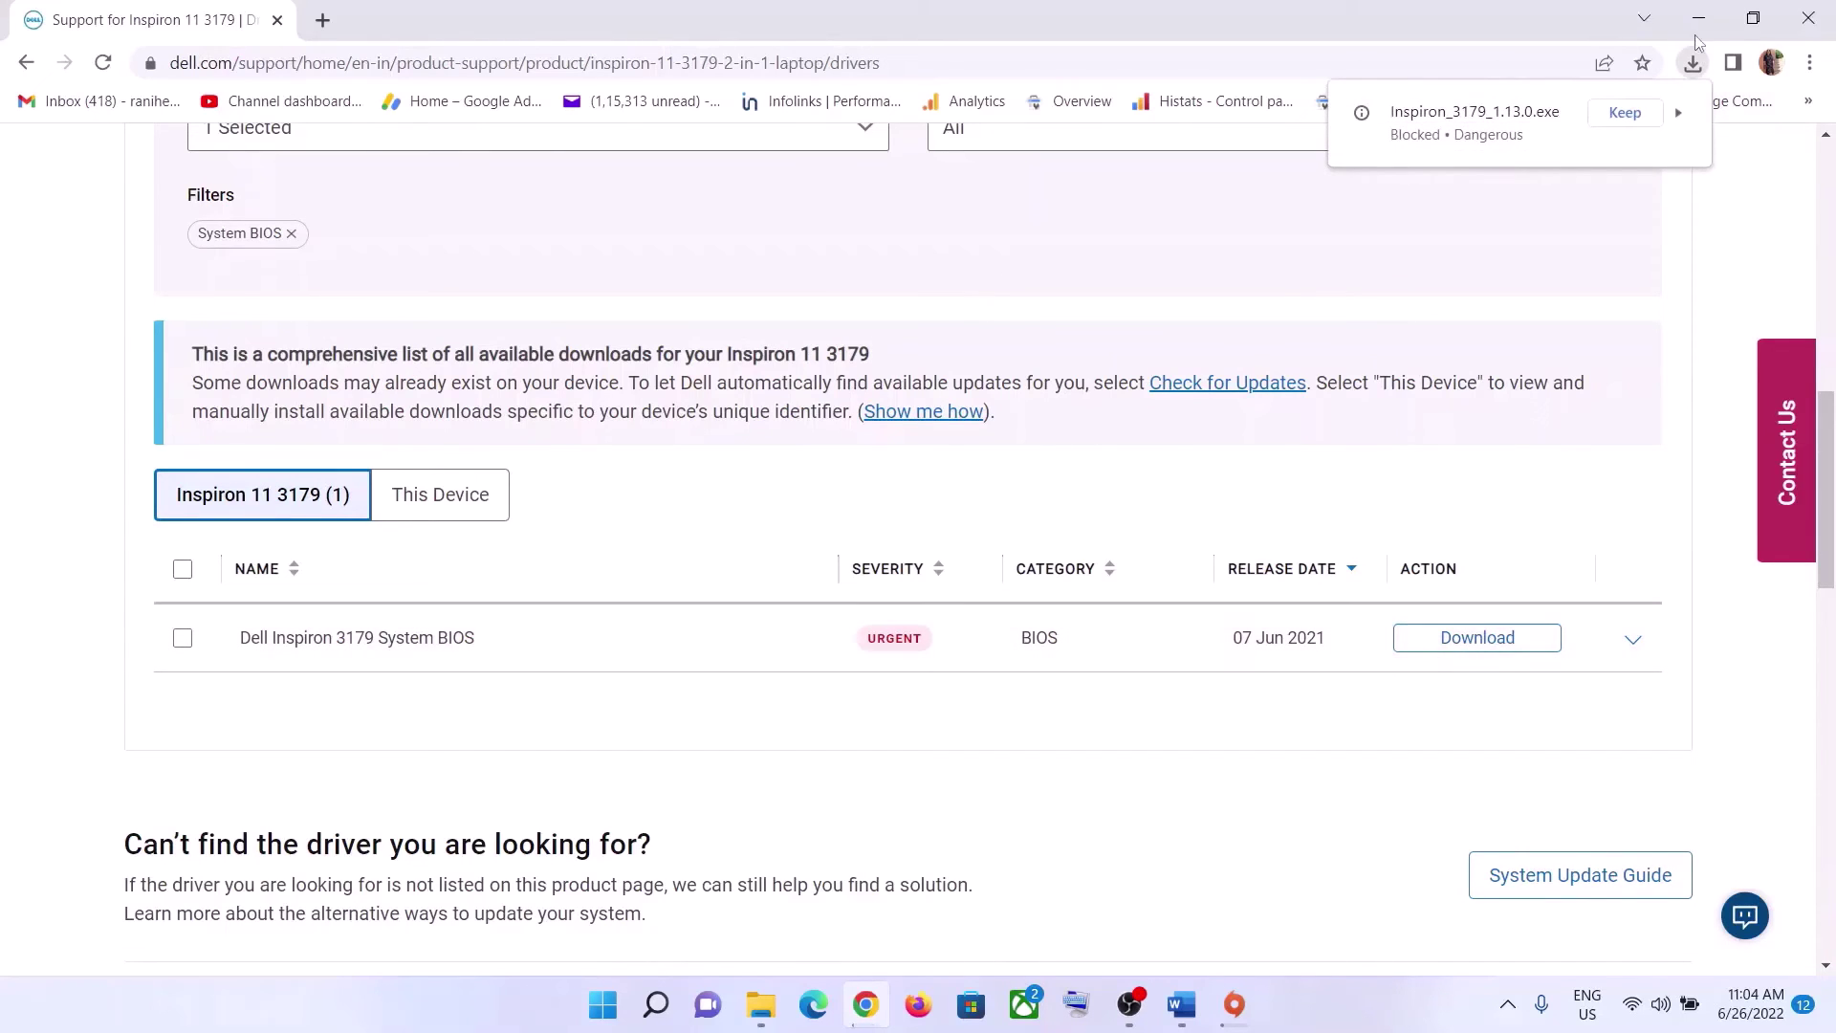
{"action": "left_click", "coordinate": [1625, 113]}
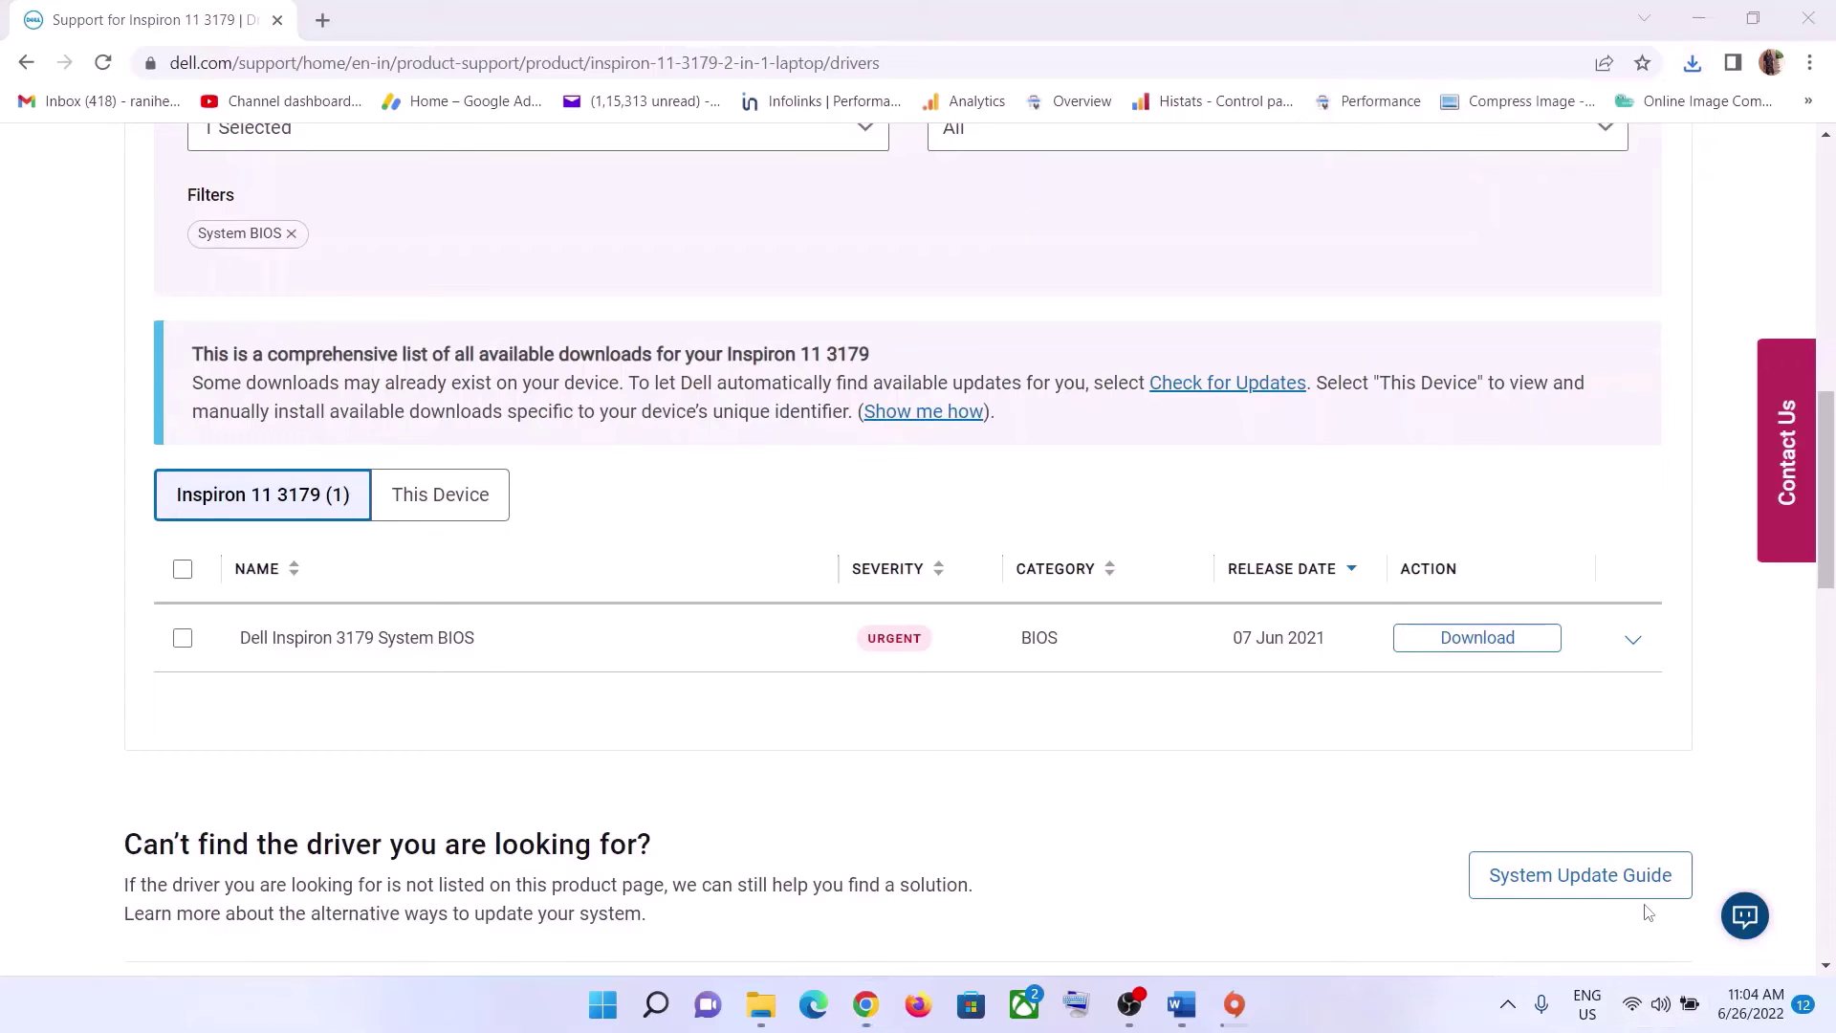
- Check the Wi-Fi connection in the Windows quick settings and switch back to Step 11 of the Word document
{"action": "left_click", "coordinate": [1664, 1016]}
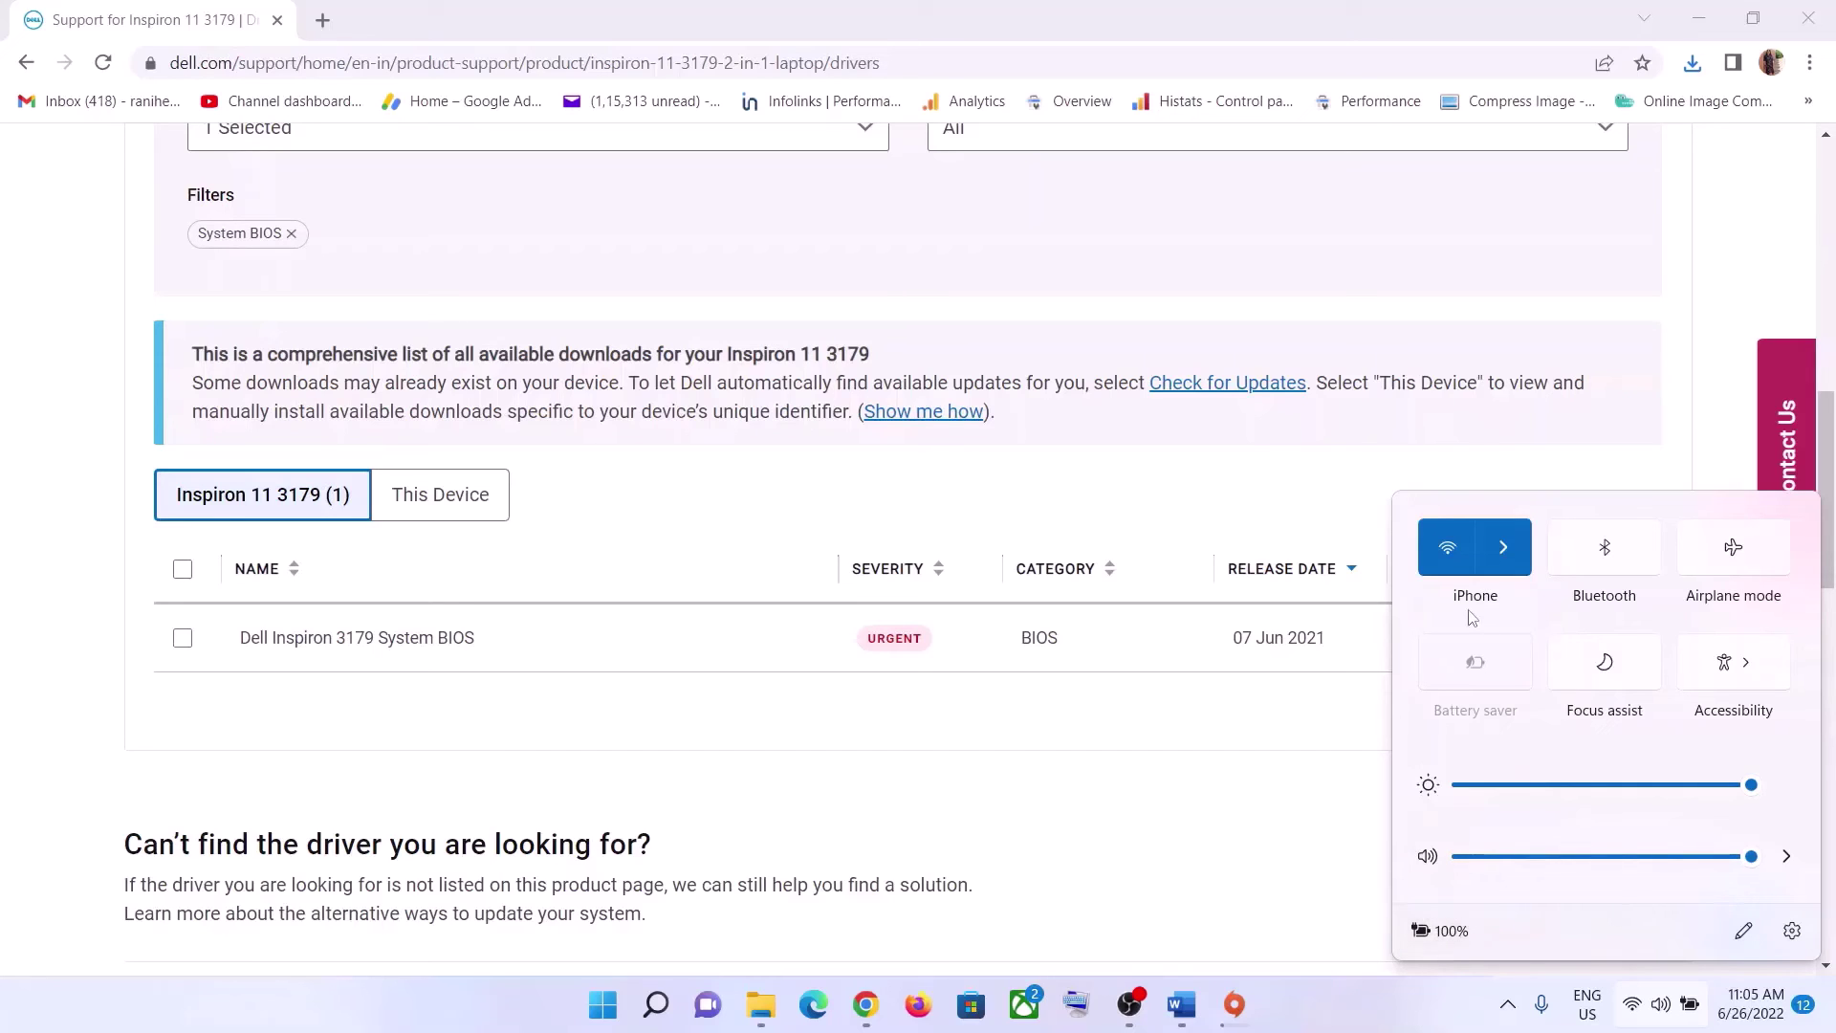
{"action": "mouse_move", "coordinate": [1182, 1004]}
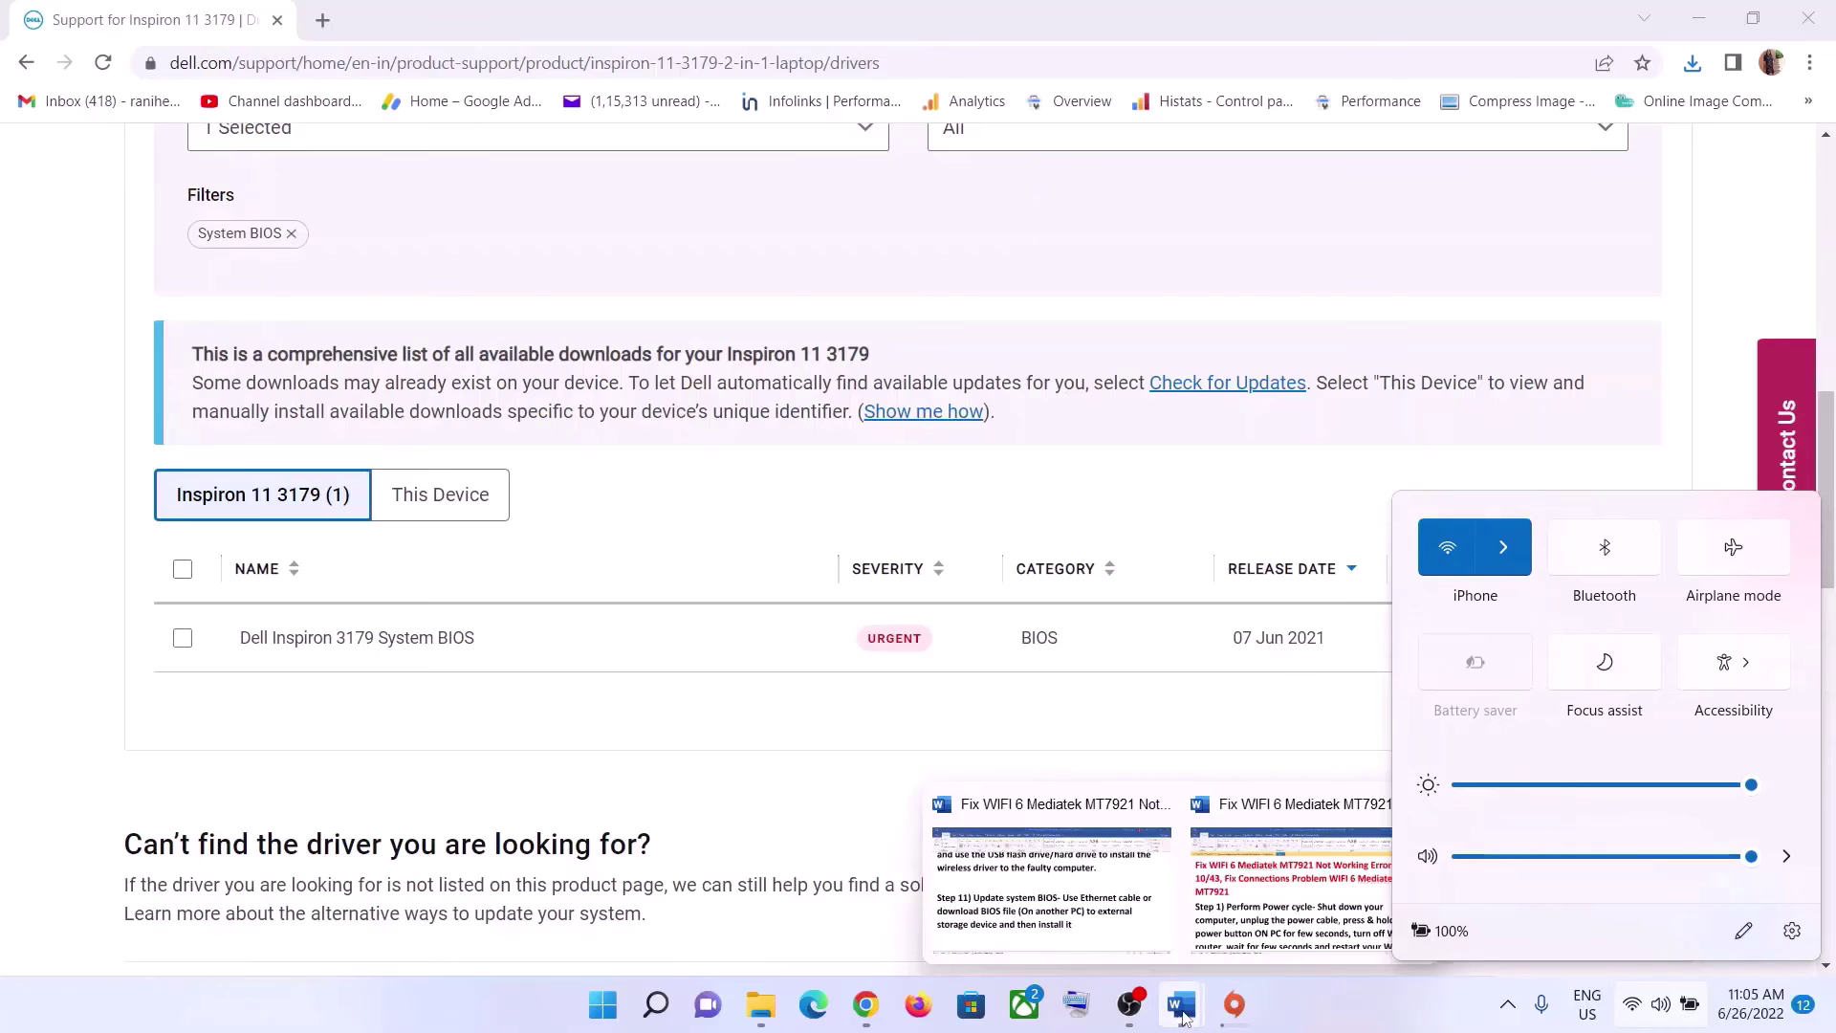
{"action": "left_click", "coordinate": [1047, 871]}
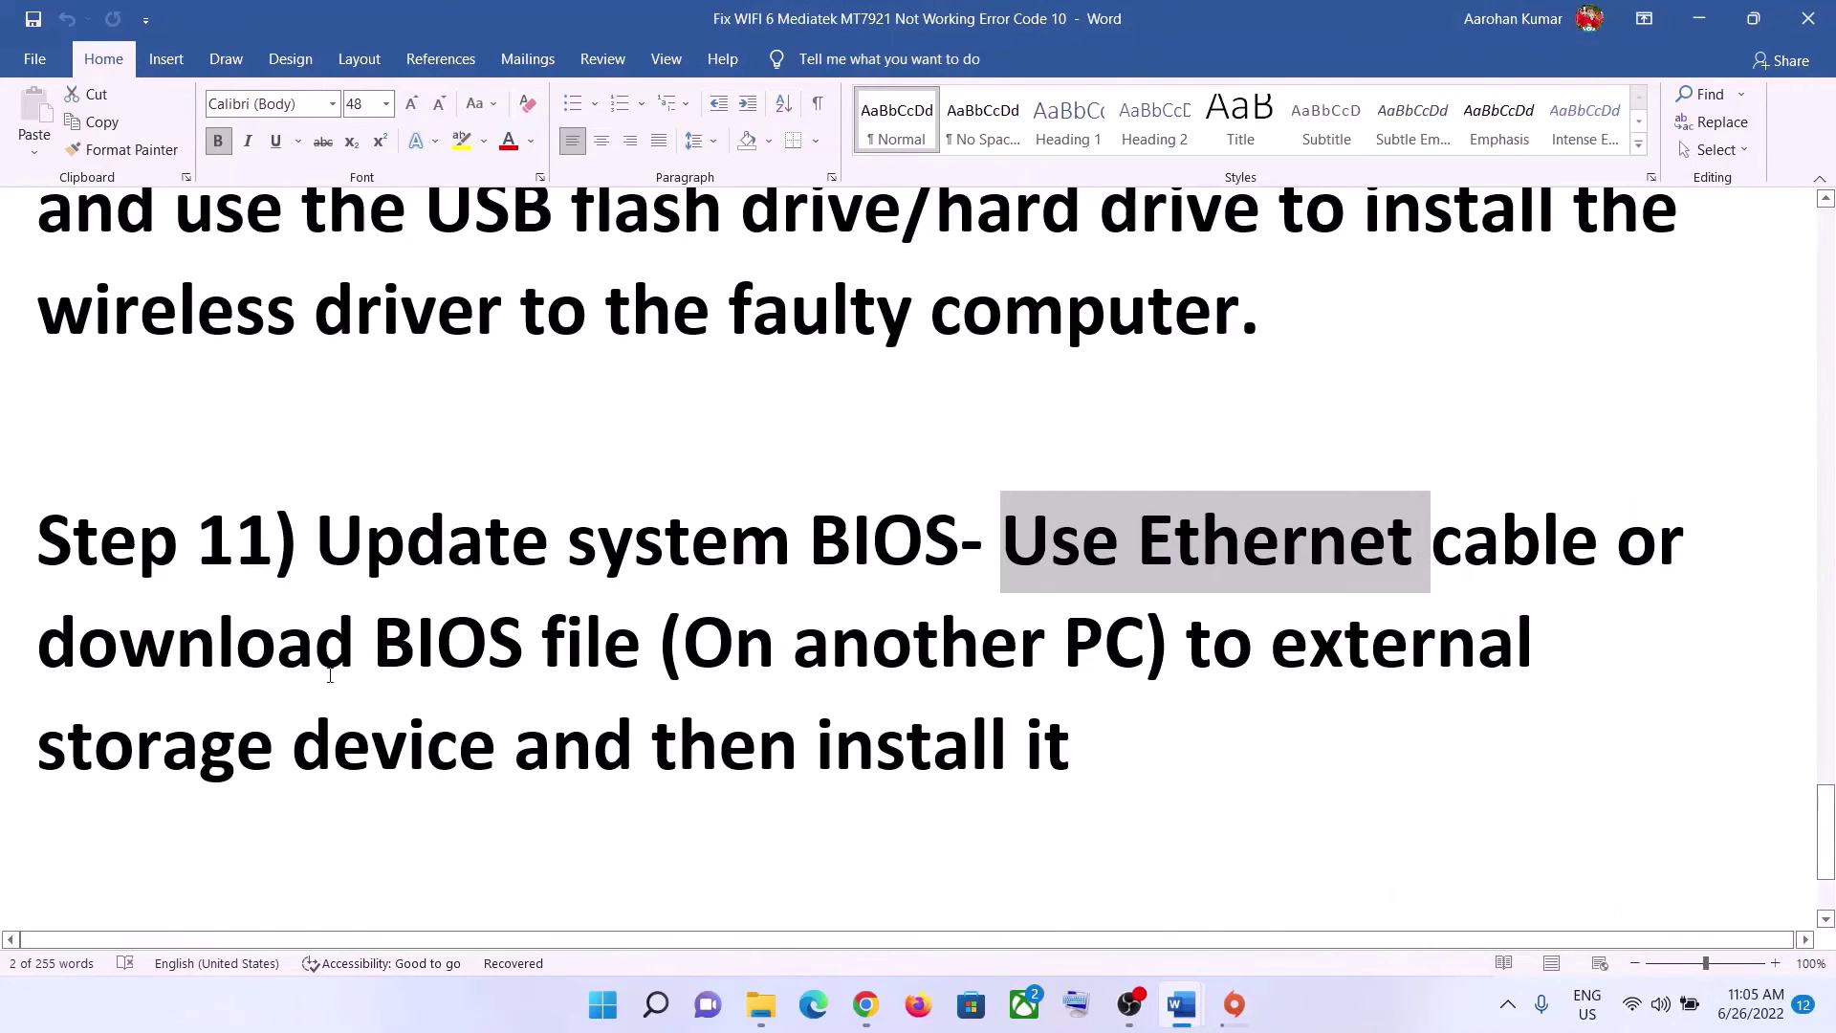